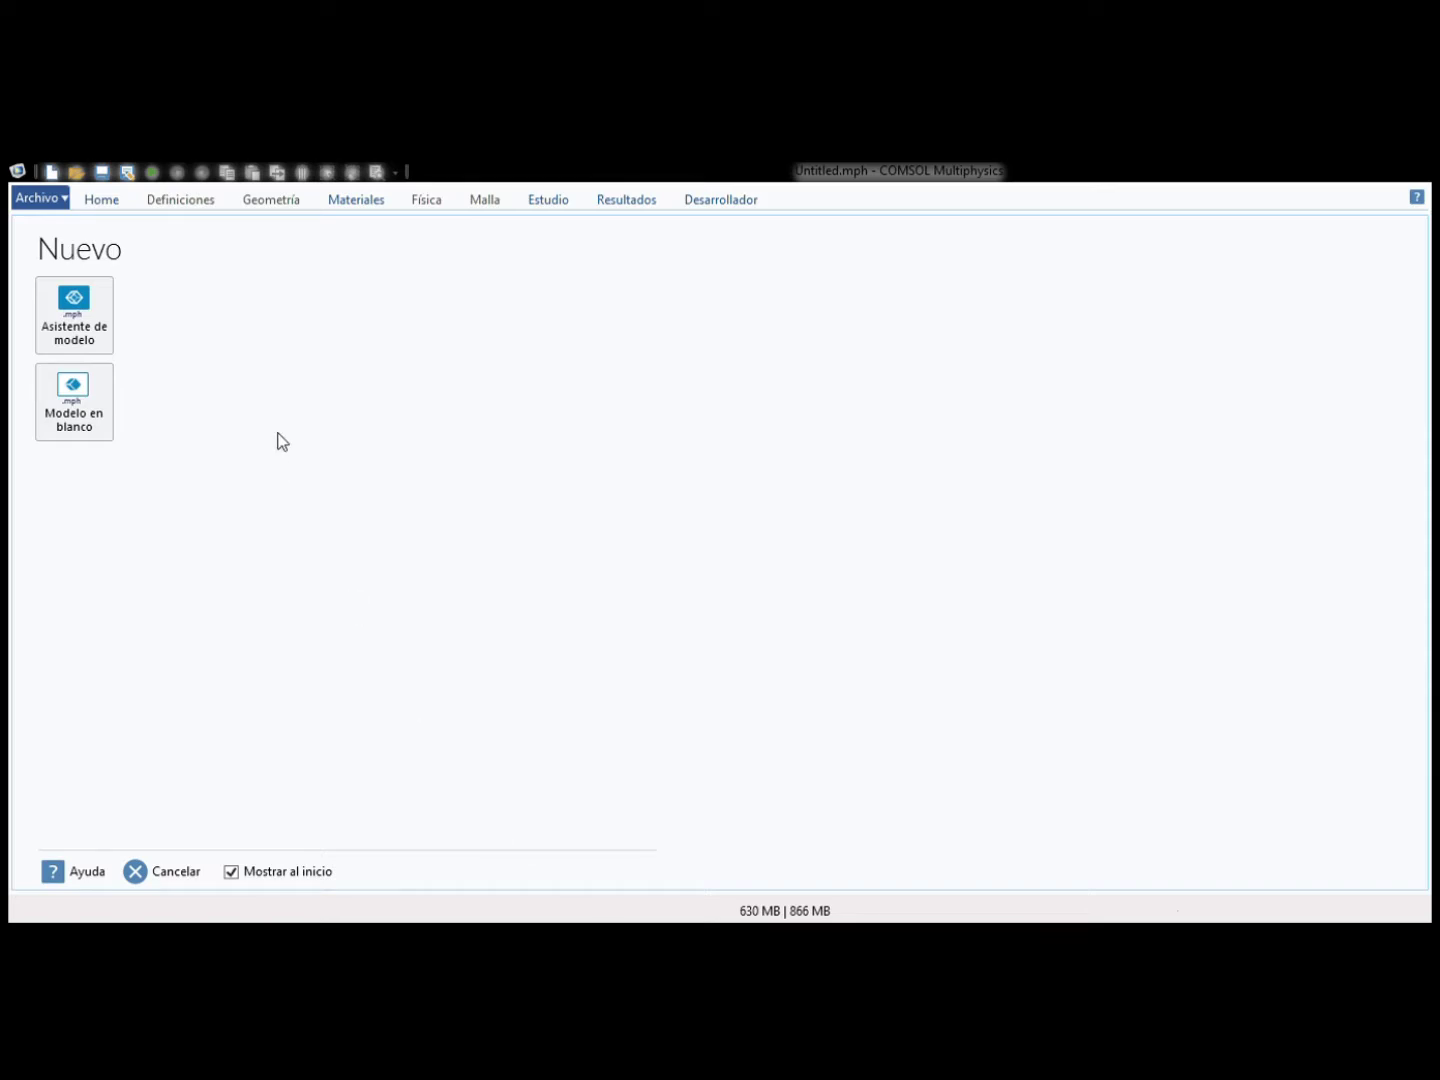
Step: Start a 3D model with the model wizard and add the AC/DC physics interface Corrientes eléctricas (ec)
{"action": "left_click", "coordinate": [108, 293]}
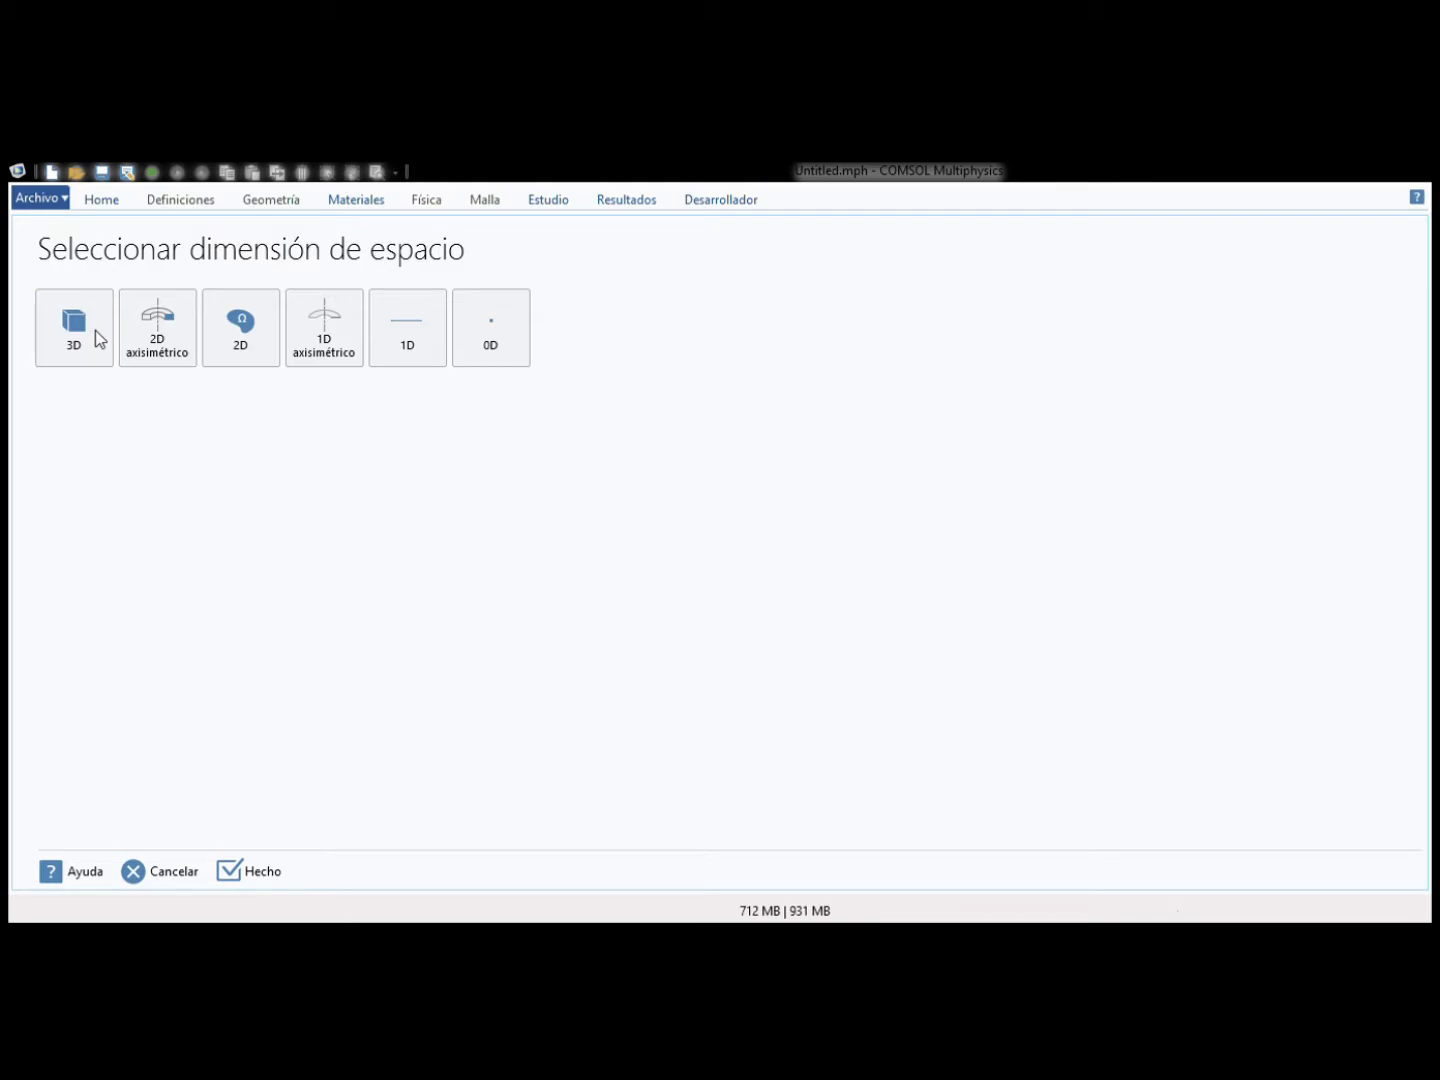
{"action": "left_click", "coordinate": [96, 338]}
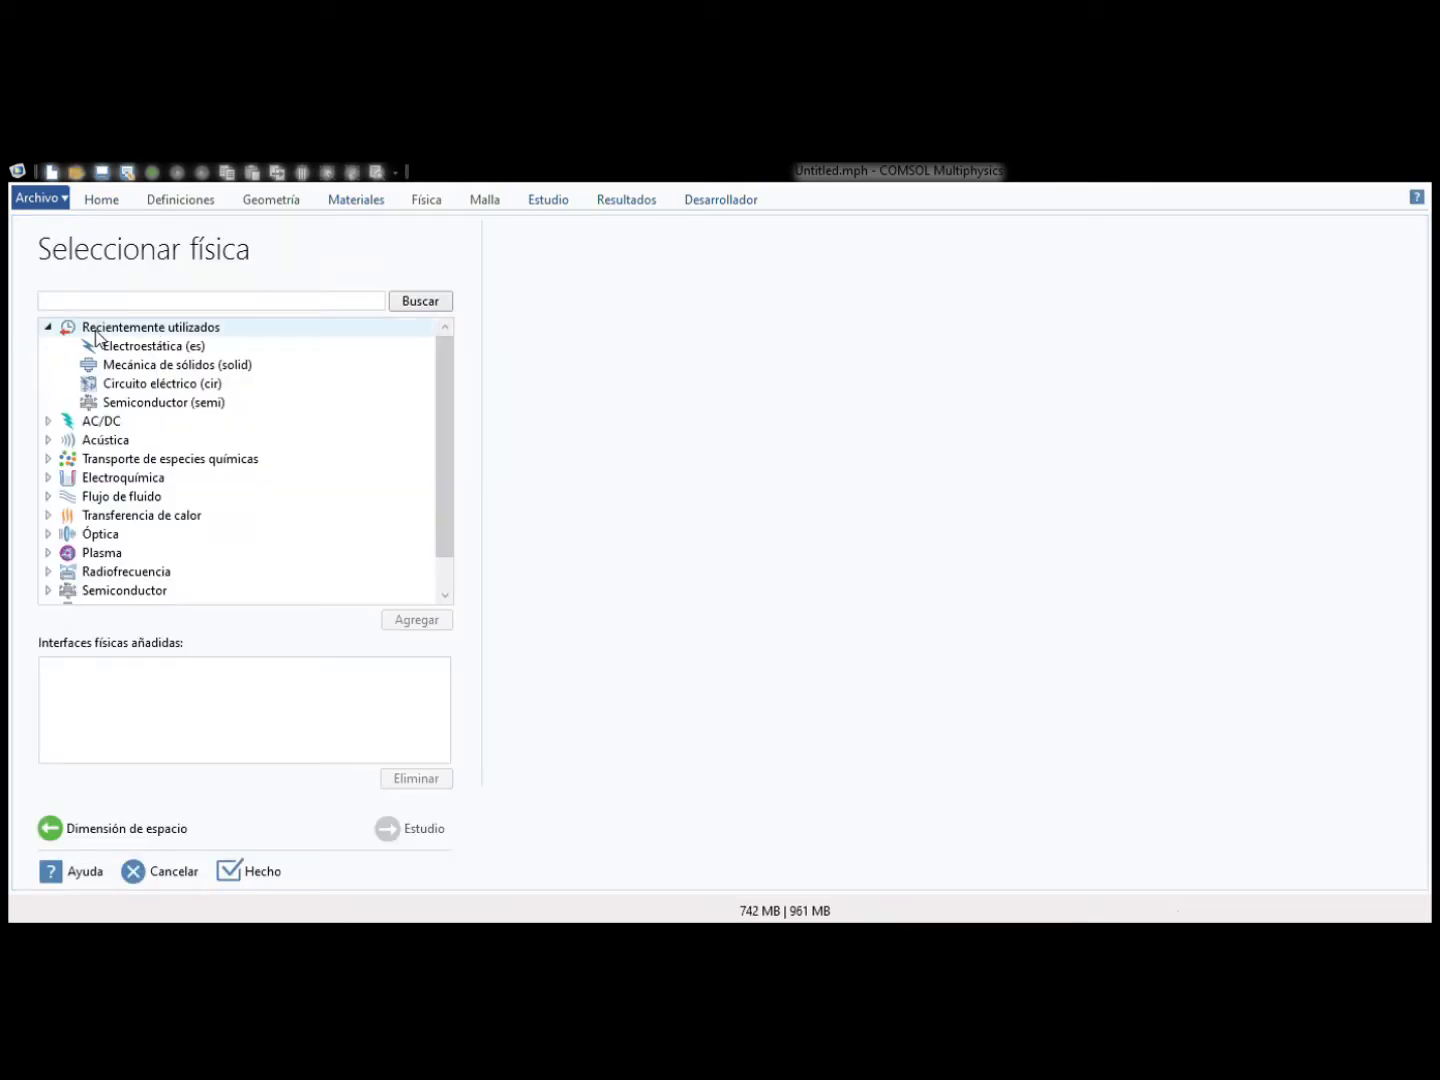
{"action": "left_click", "coordinate": [49, 421]}
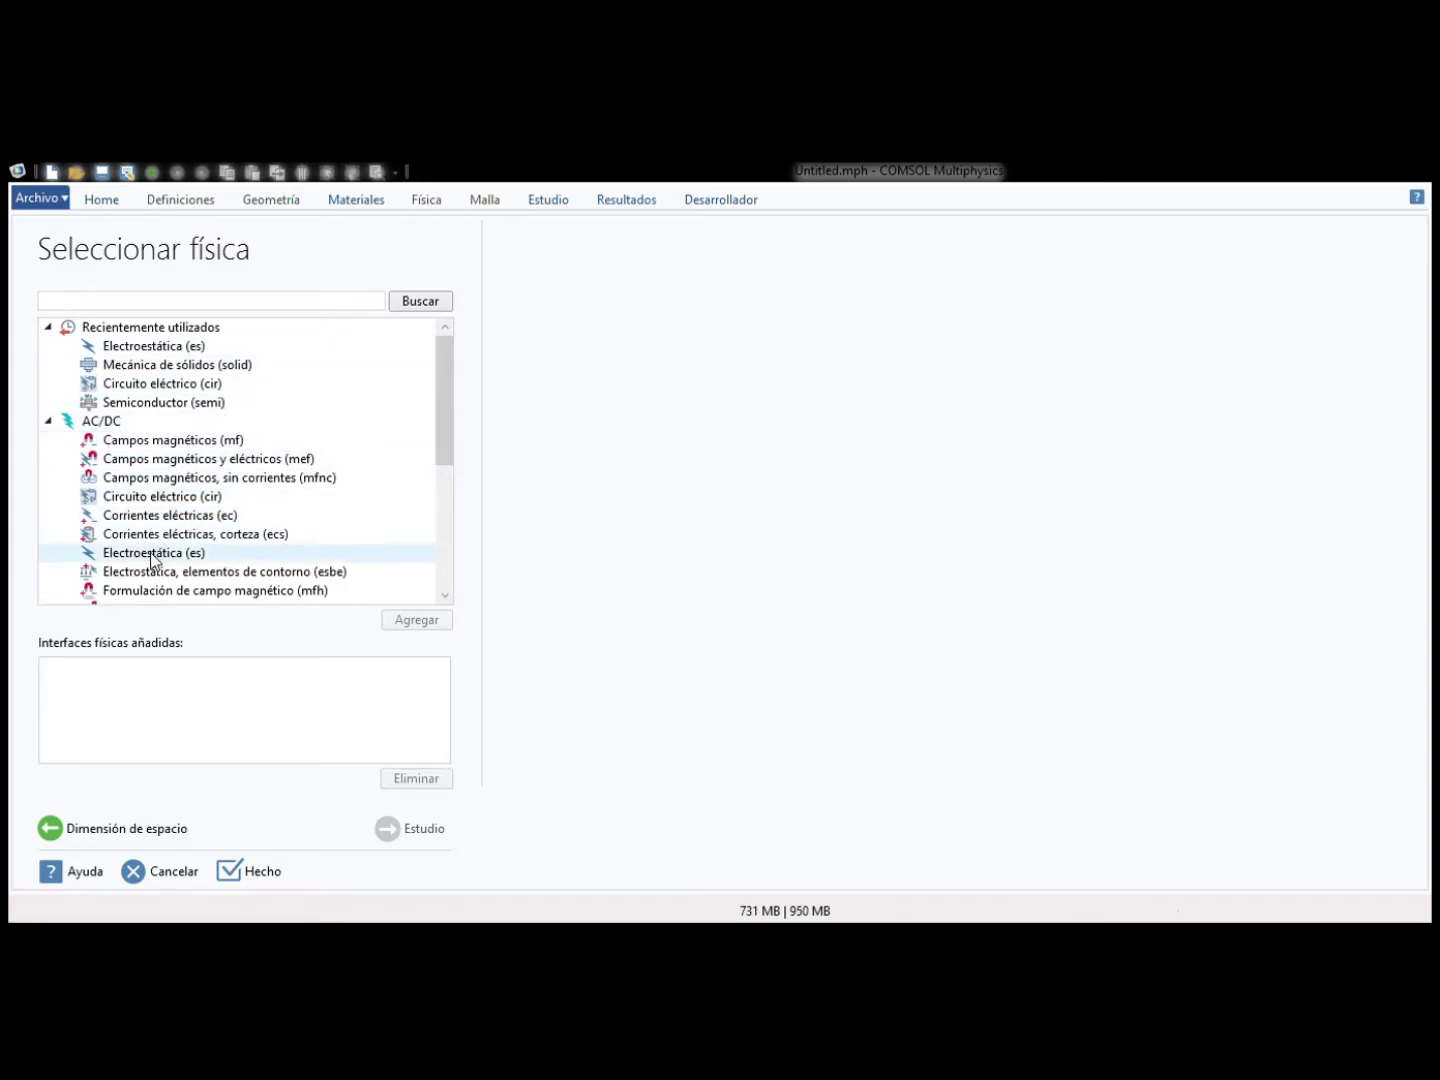
{"action": "left_click", "coordinate": [172, 518]}
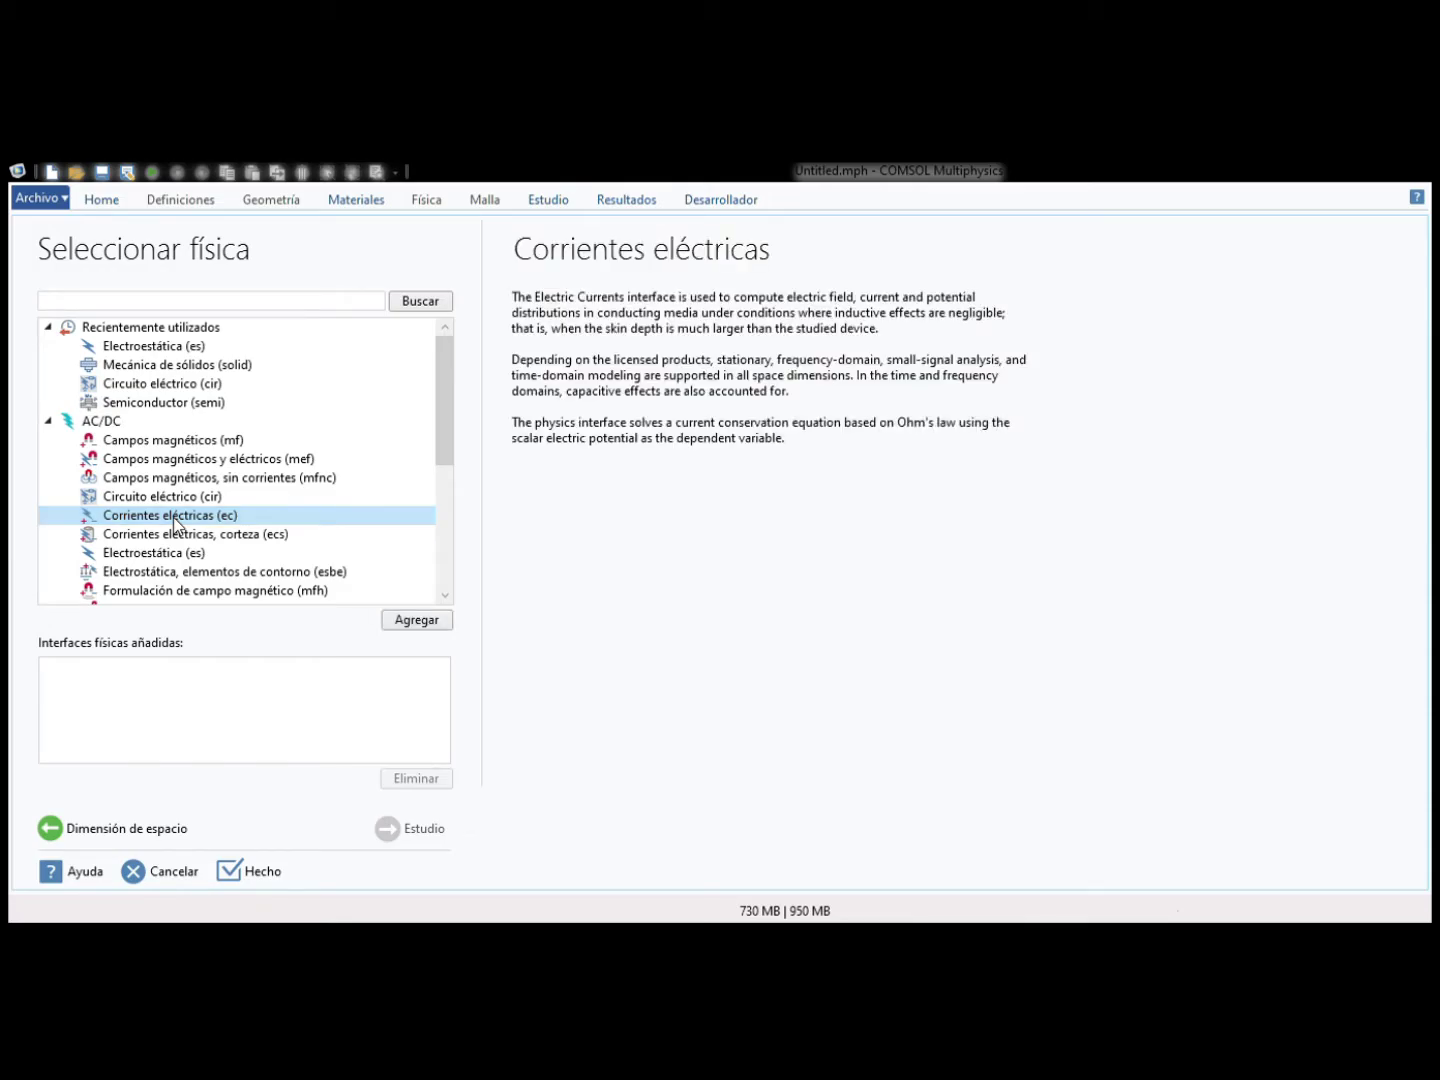
{"action": "double_click", "coordinate": [173, 518]}
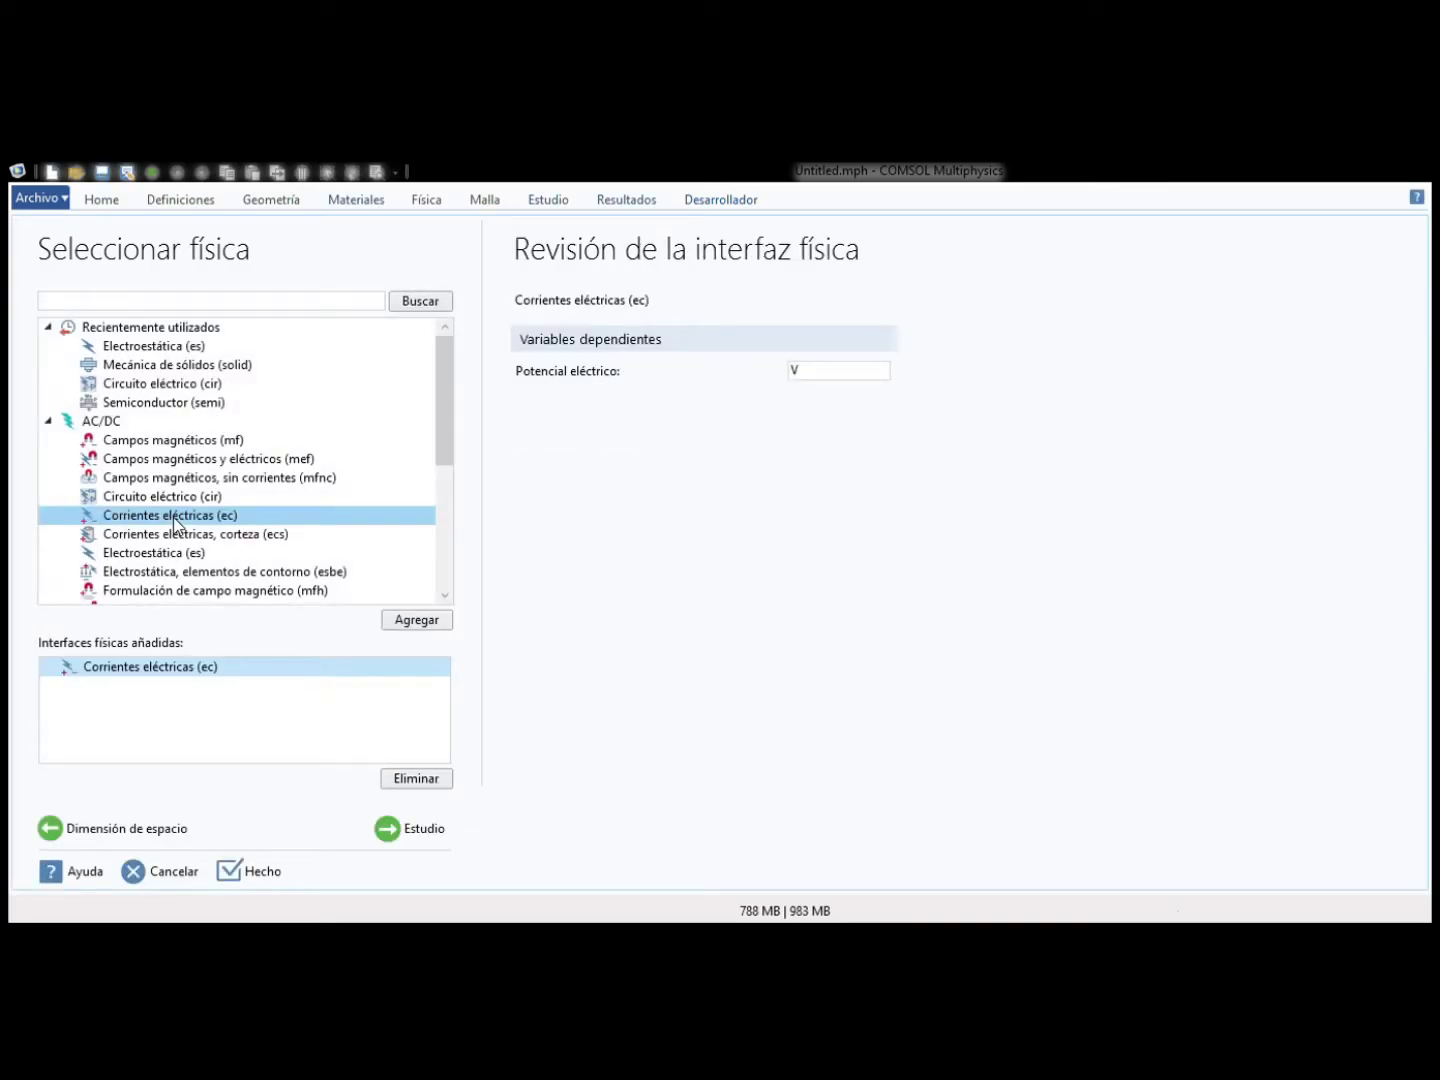
Step: Choose the Estacionario preset study for the model and finish the model setup
{"action": "left_click", "coordinate": [419, 825]}
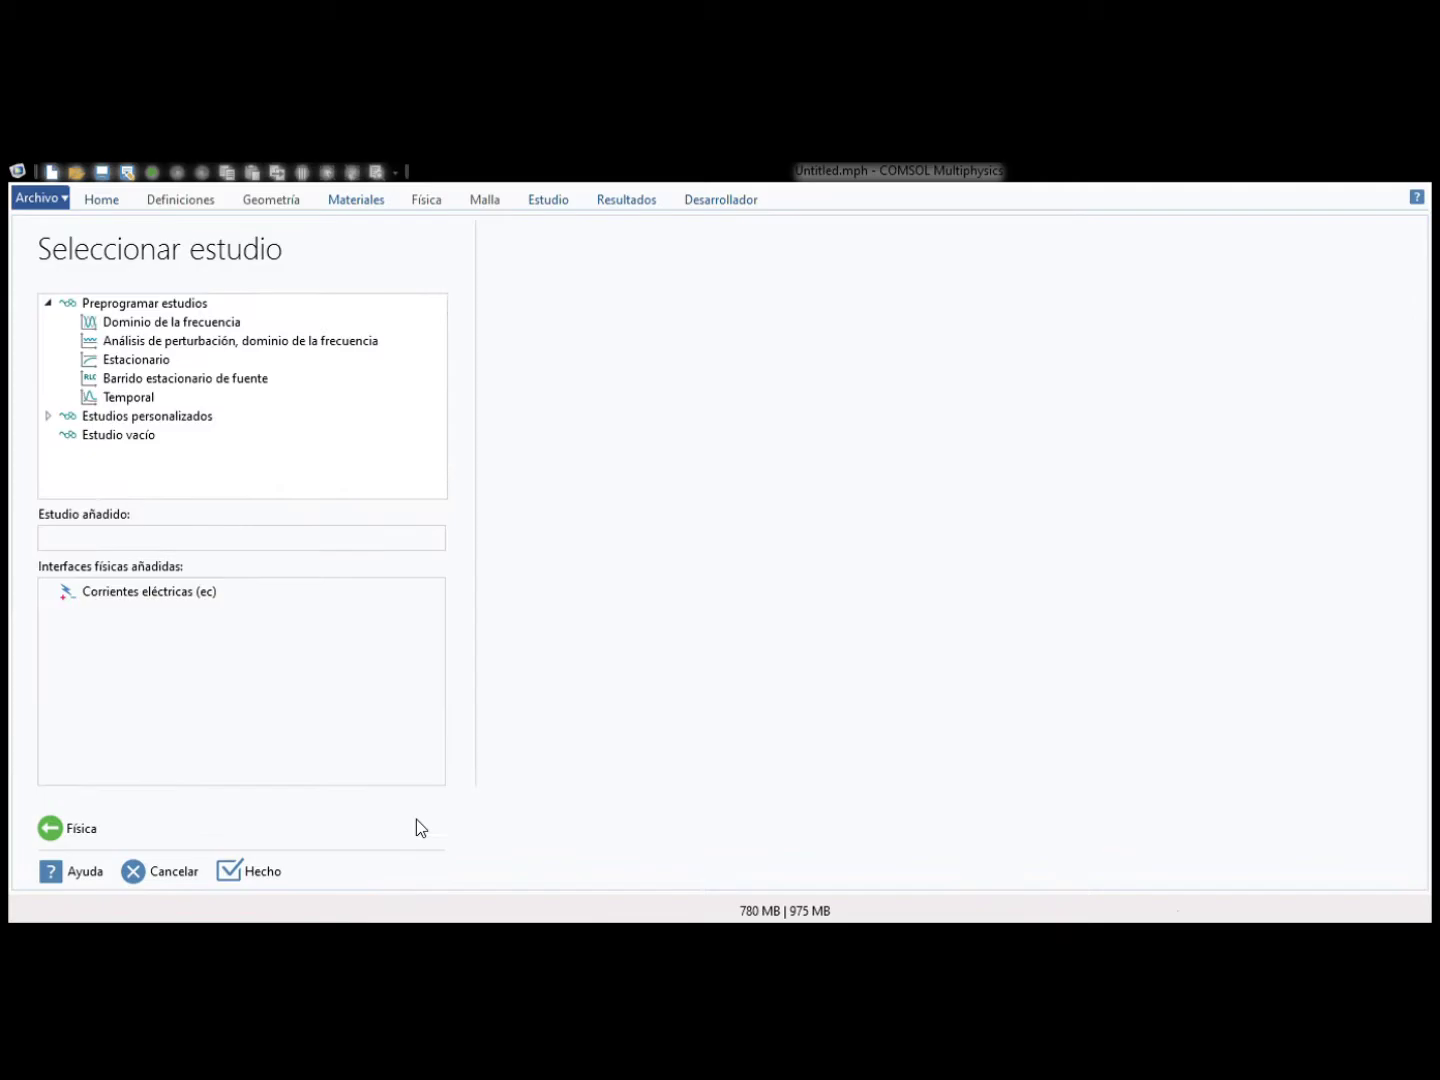
{"action": "left_click", "coordinate": [161, 365]}
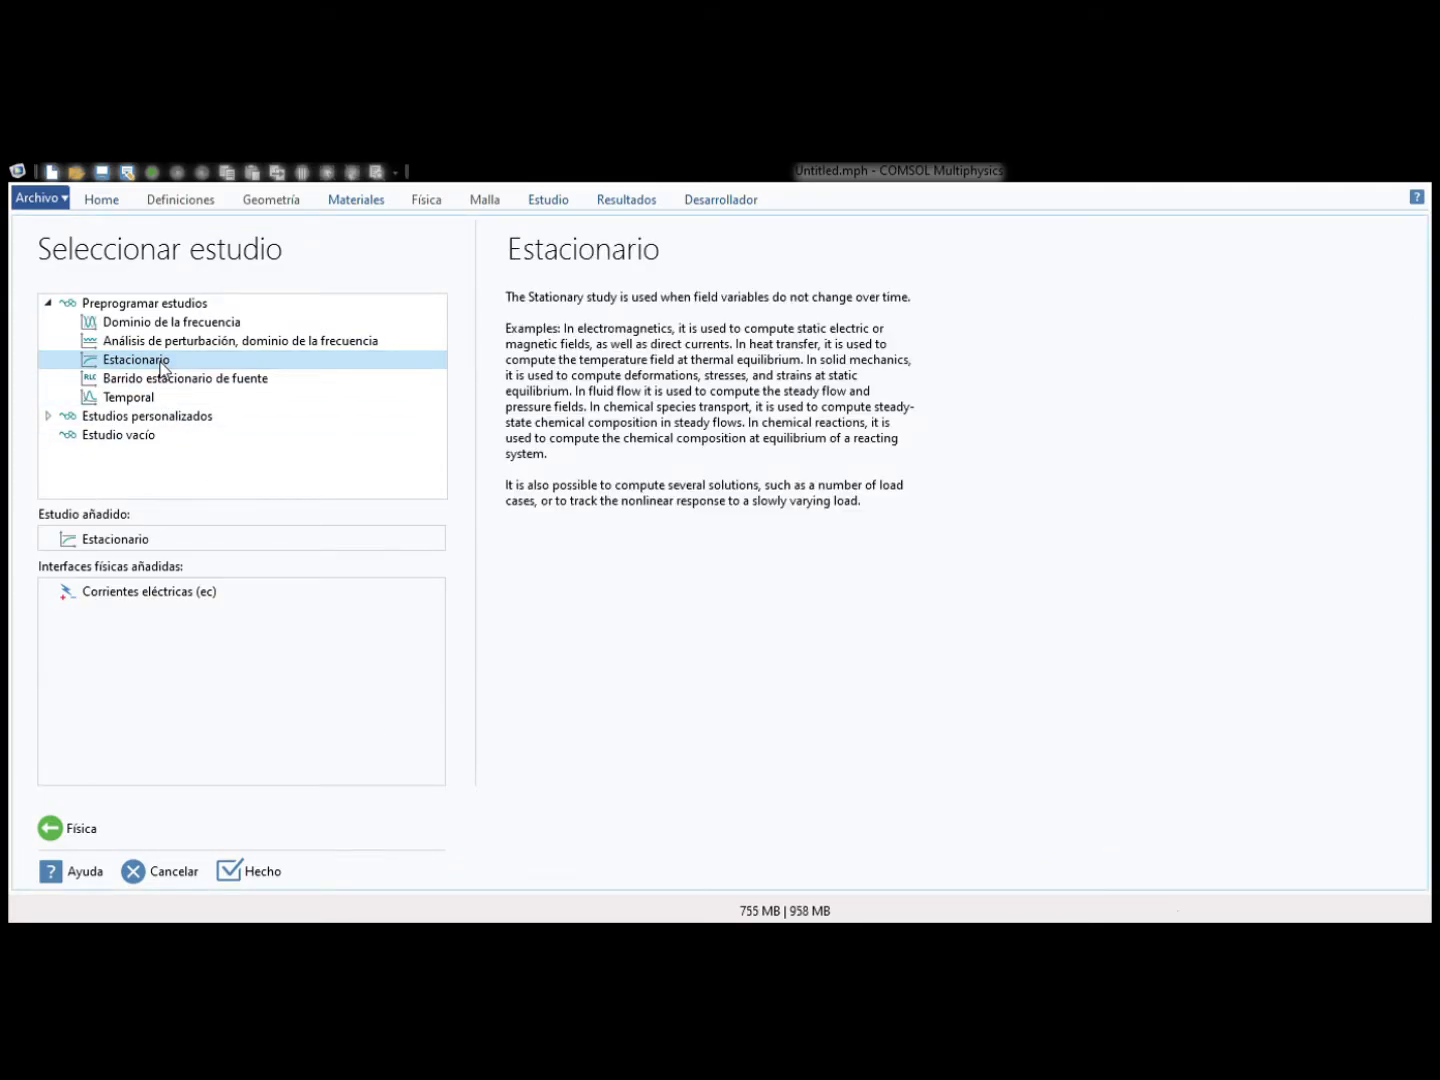
{"action": "double_click", "coordinate": [160, 365]}
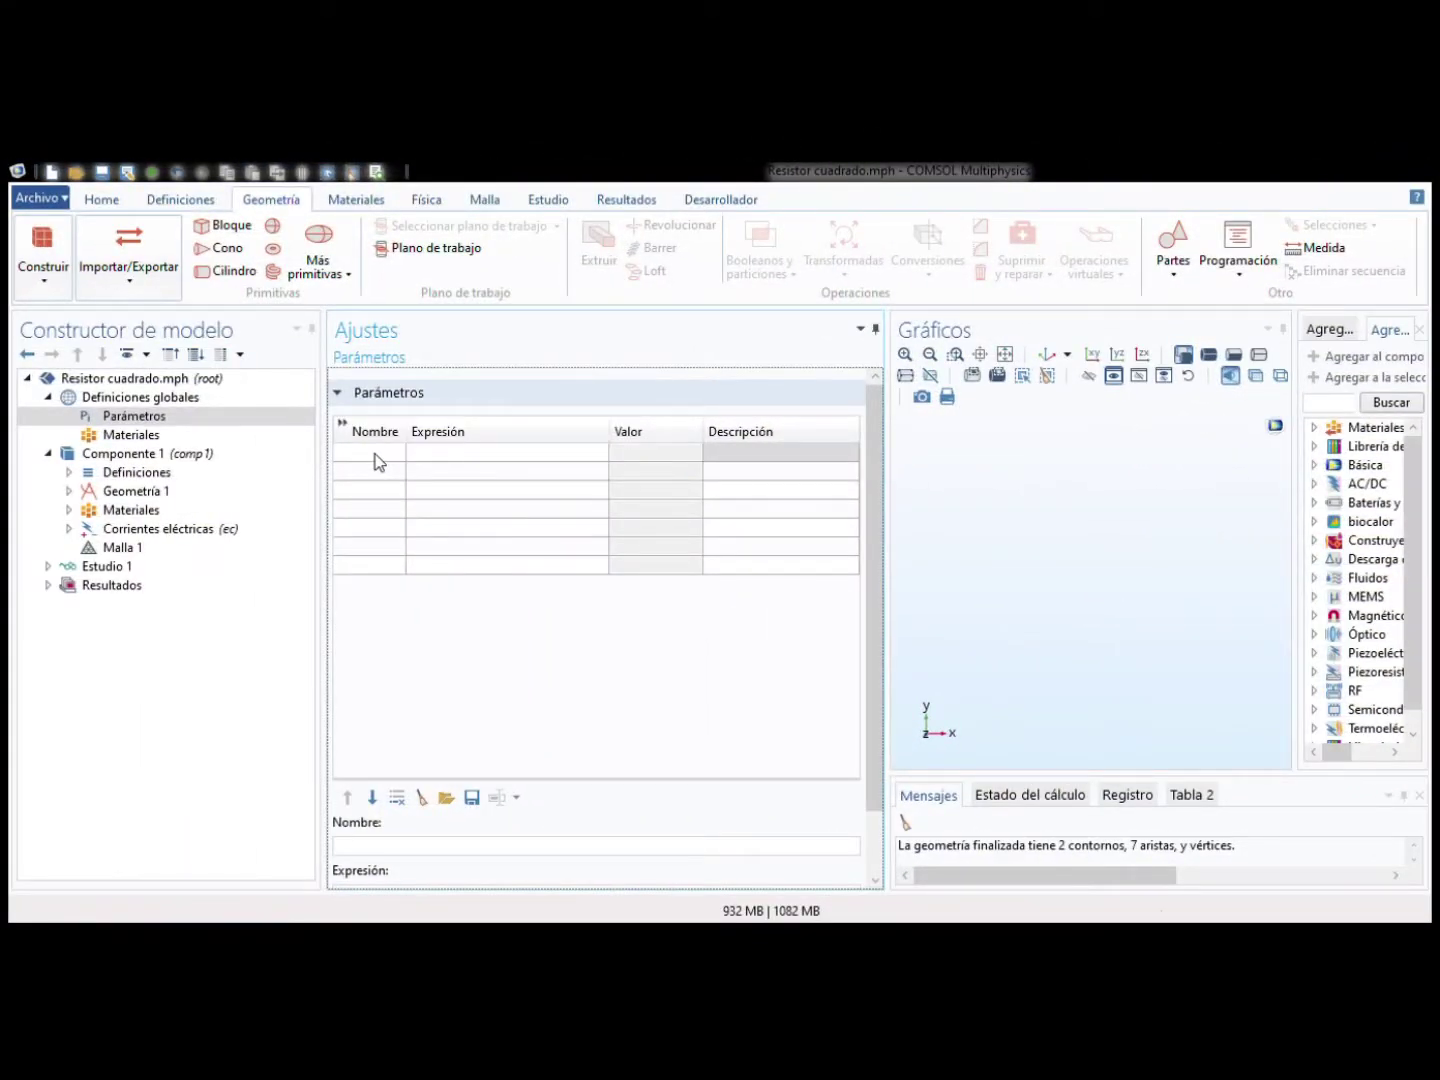
Step: Define the global parameter L with expression 10 [um] and description "Arista s.c"
{"action": "left_click", "coordinate": [358, 460]}
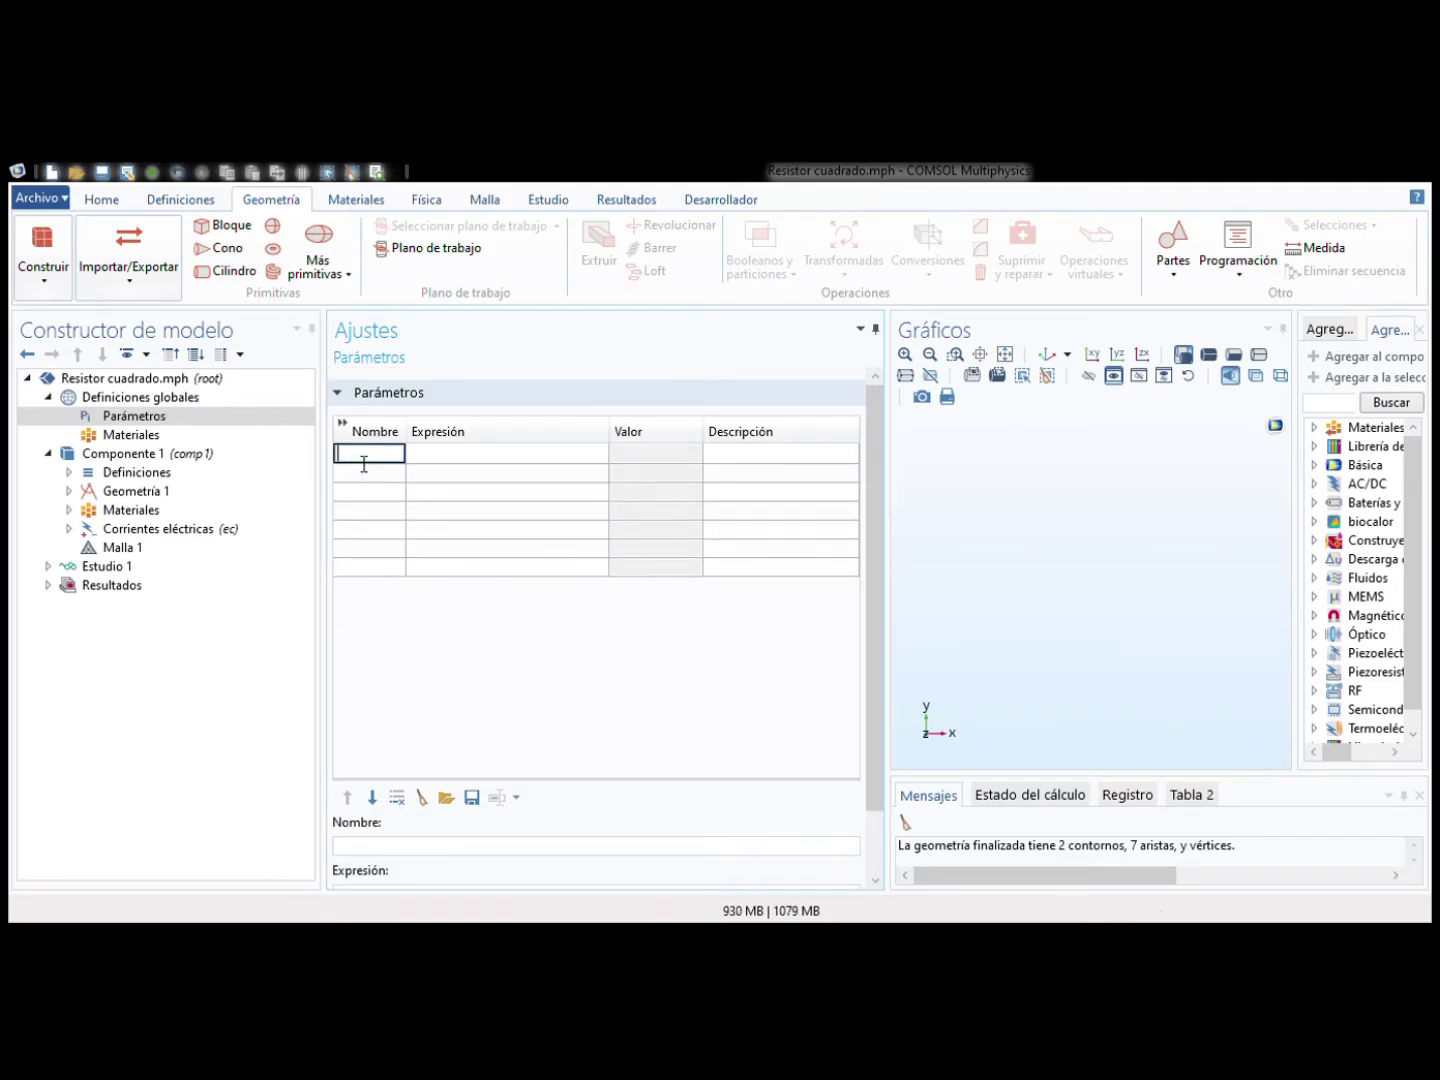
{"action": "type", "text": "L"}
{"action": "left_click", "coordinate": [417, 453]}
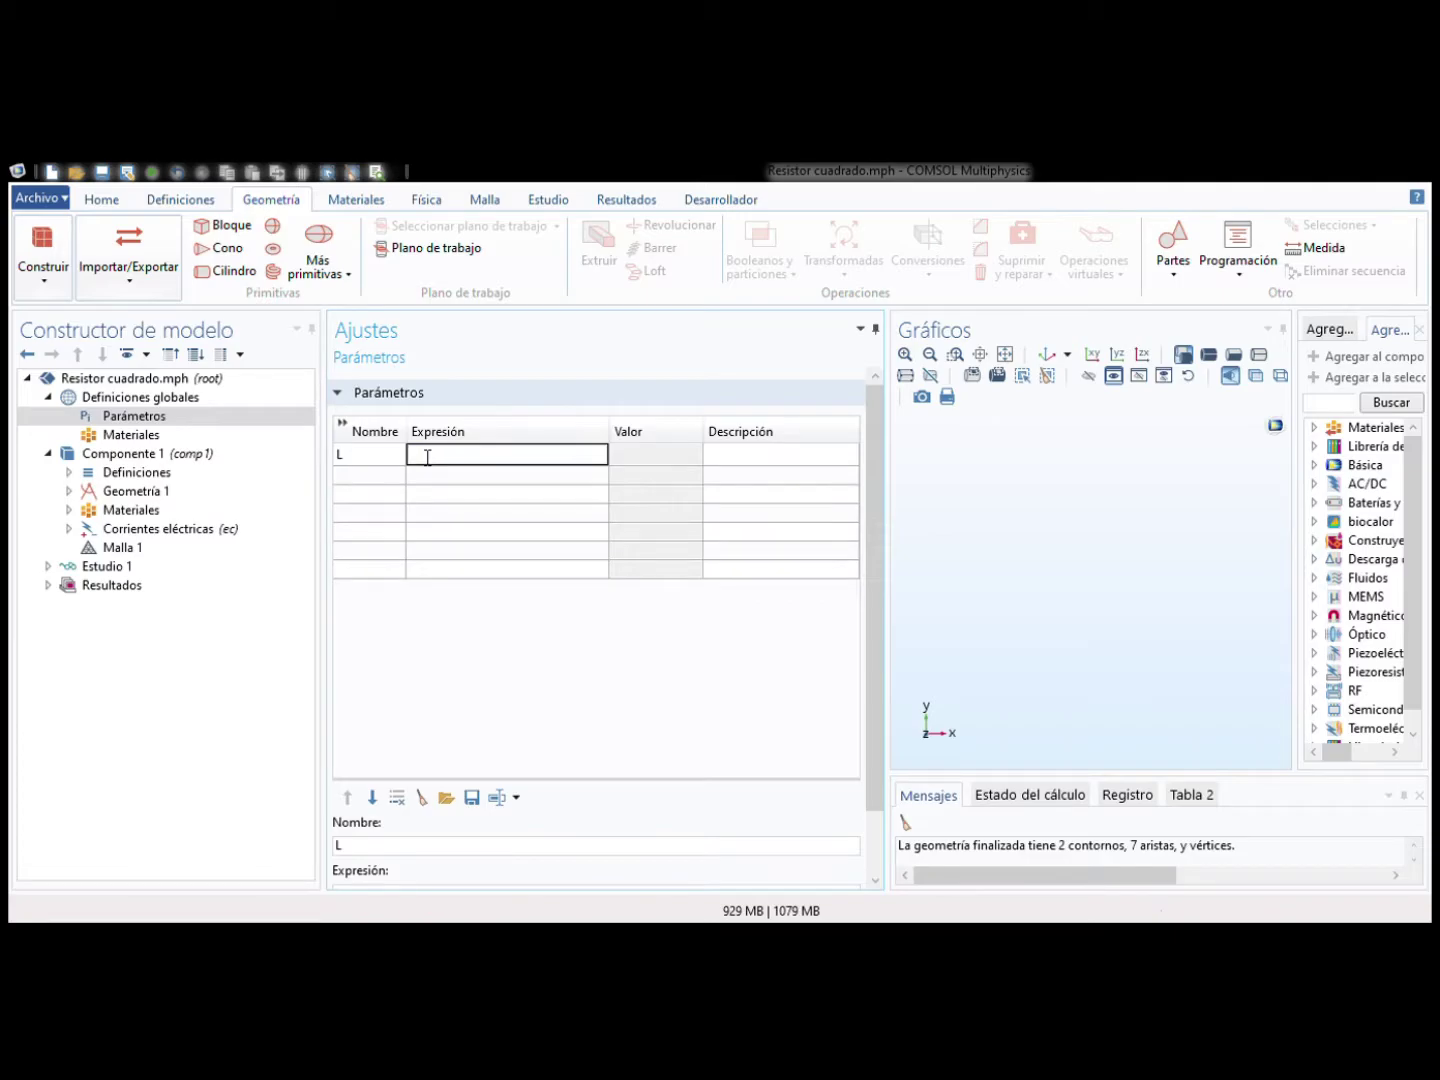
{"action": "type", "text": "10 [um]"}
{"action": "key", "text": "Return"}
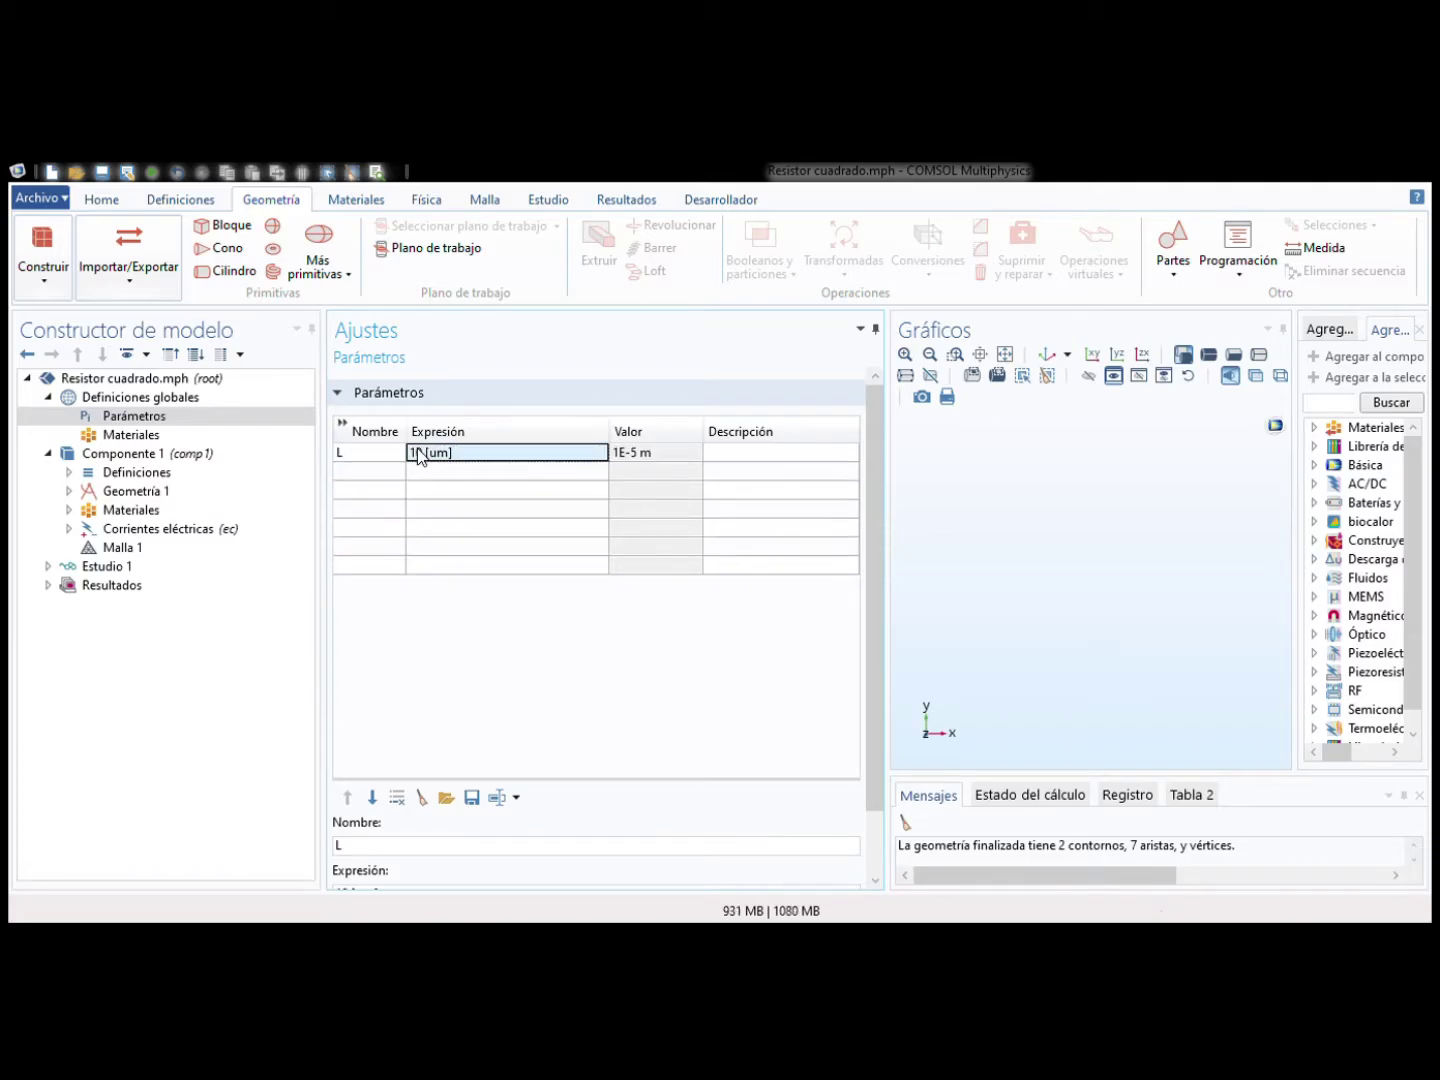
{"action": "left_click", "coordinate": [736, 456]}
{"action": "type", "text": "Aris"}
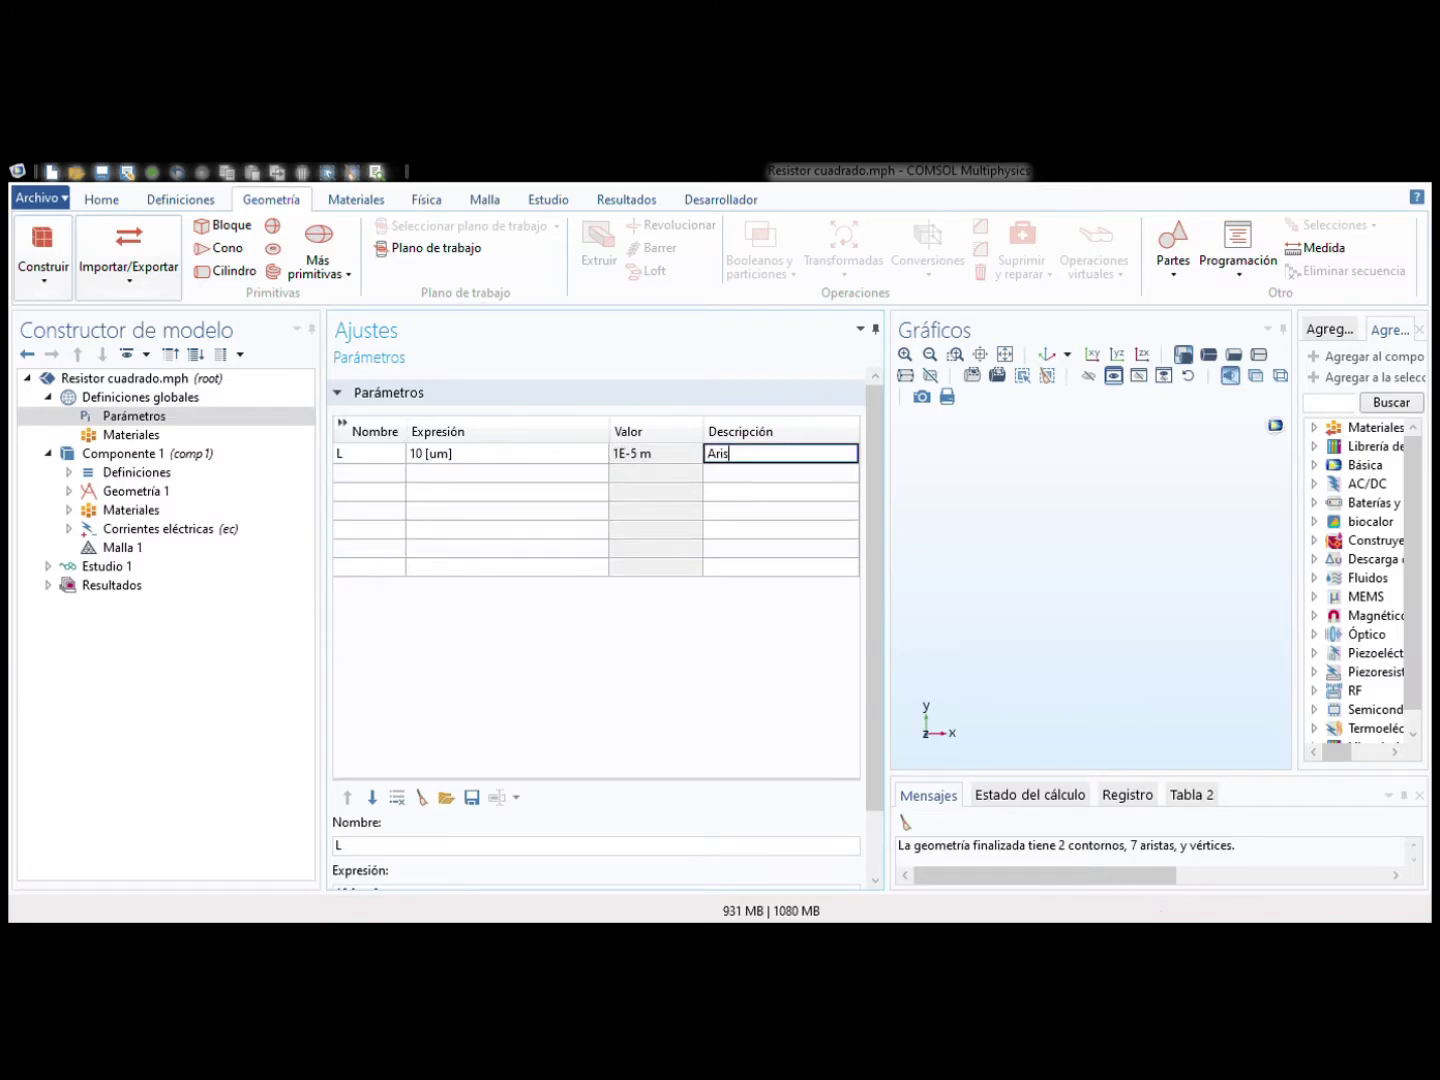
{"action": "type", "text": "ta s.c"}
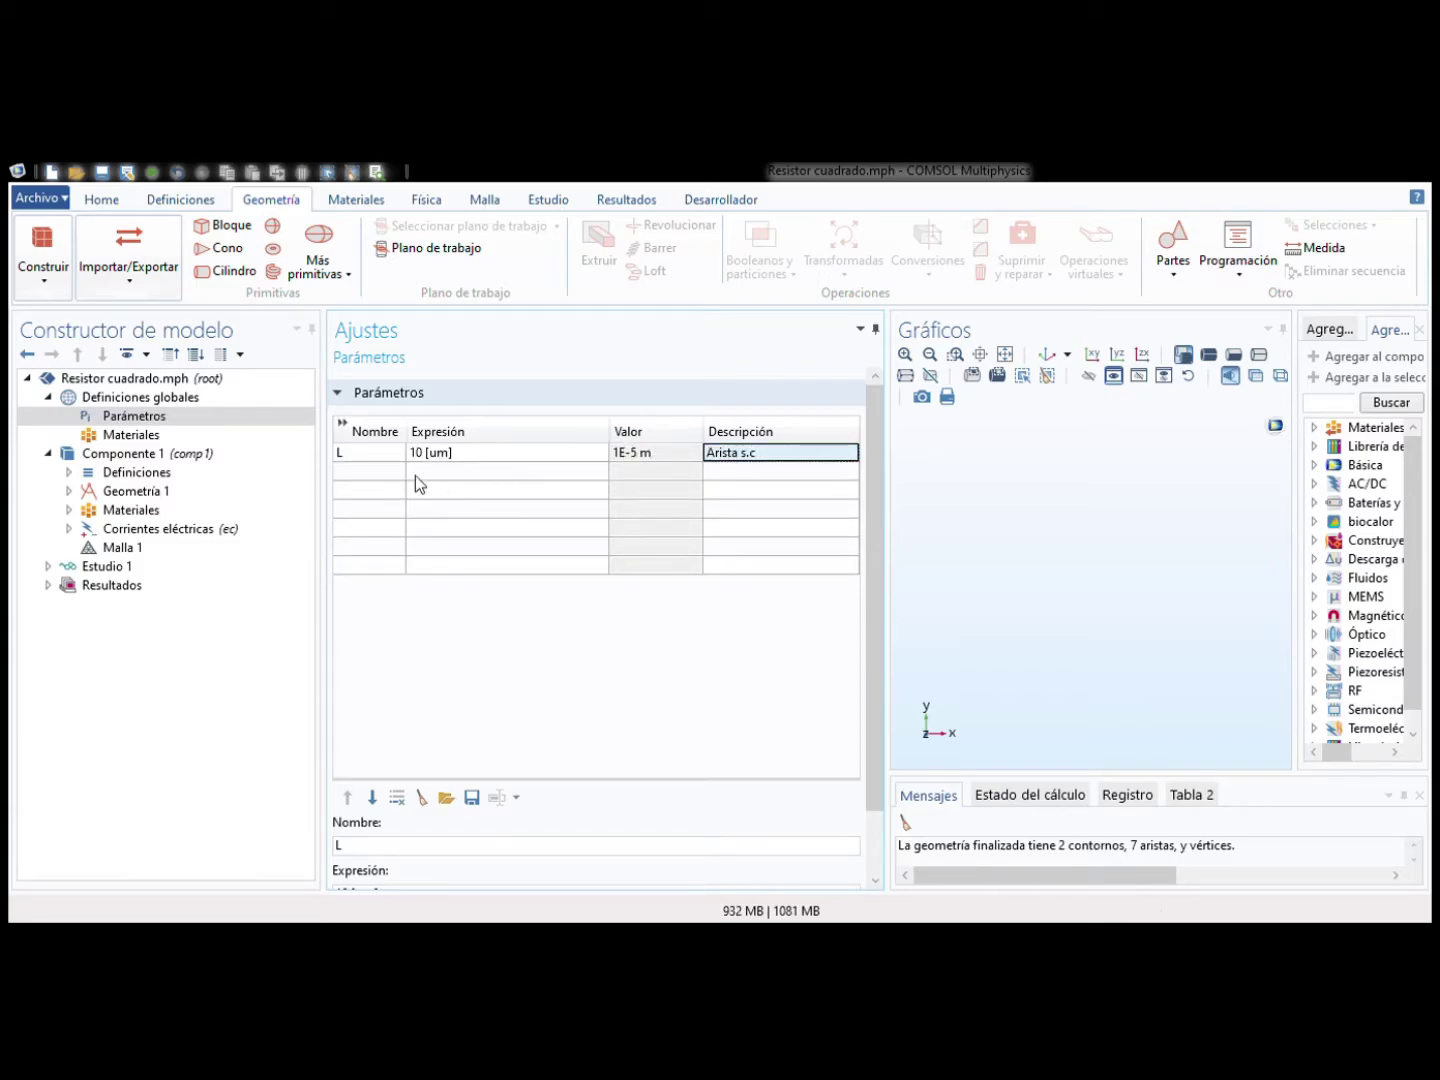
Step: Define the global parameter L1 with expression 2 [um] and description "Arista s. cos"
{"action": "left_click", "coordinate": [385, 472]}
{"action": "type", "text": "L1"}
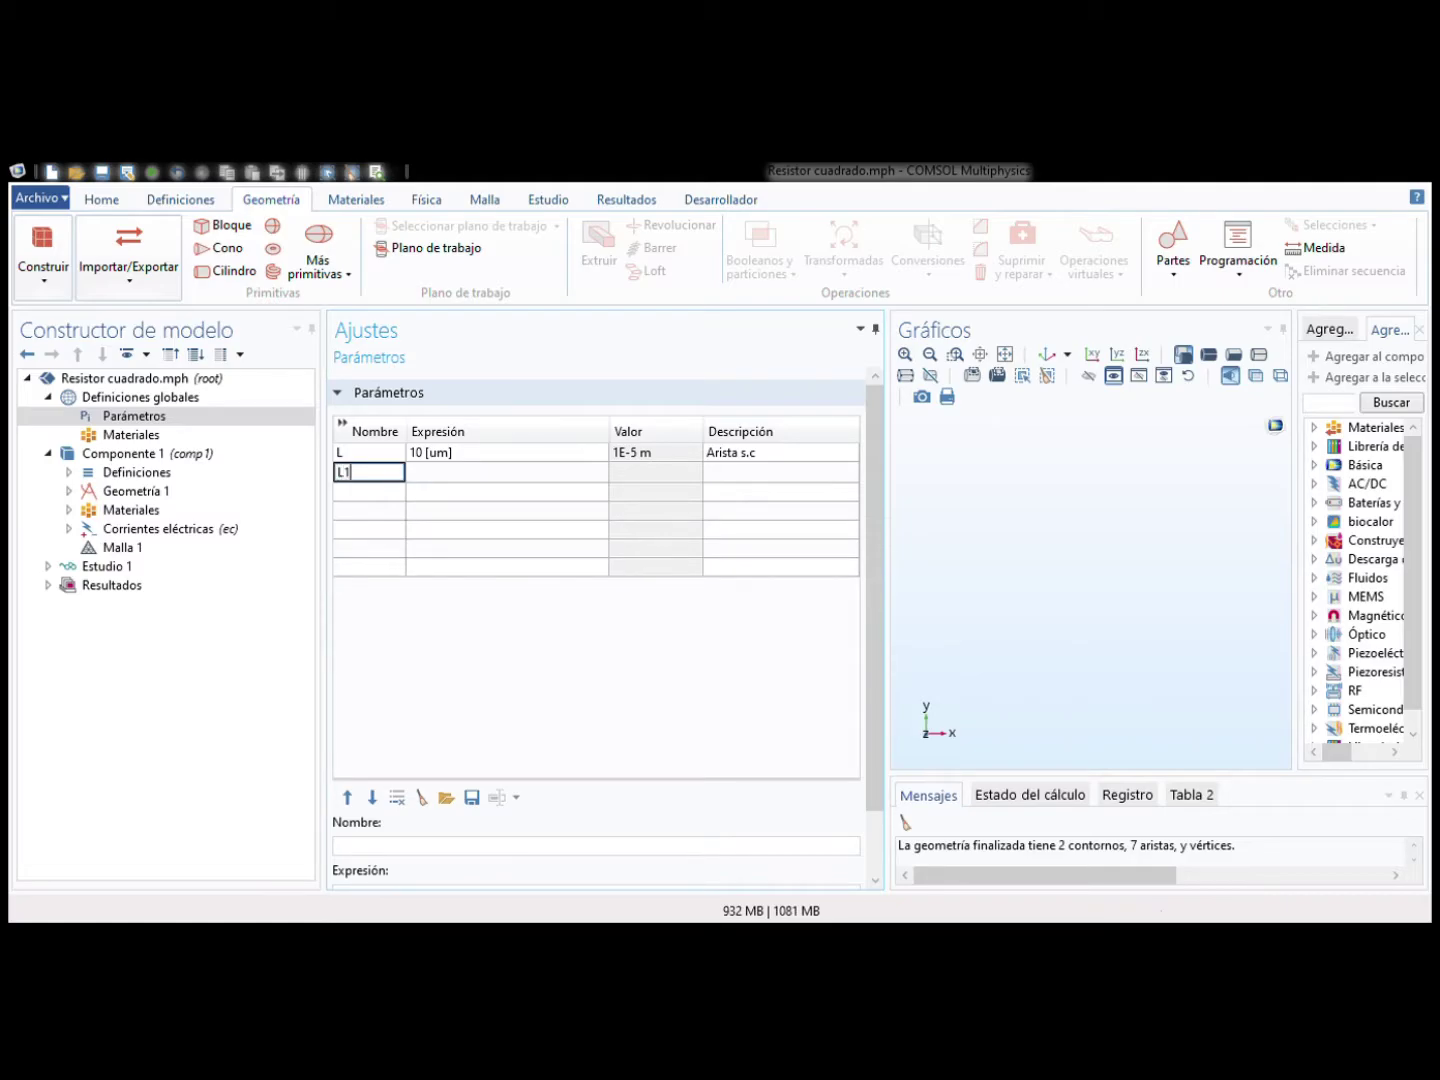
{"action": "key", "text": "Return"}
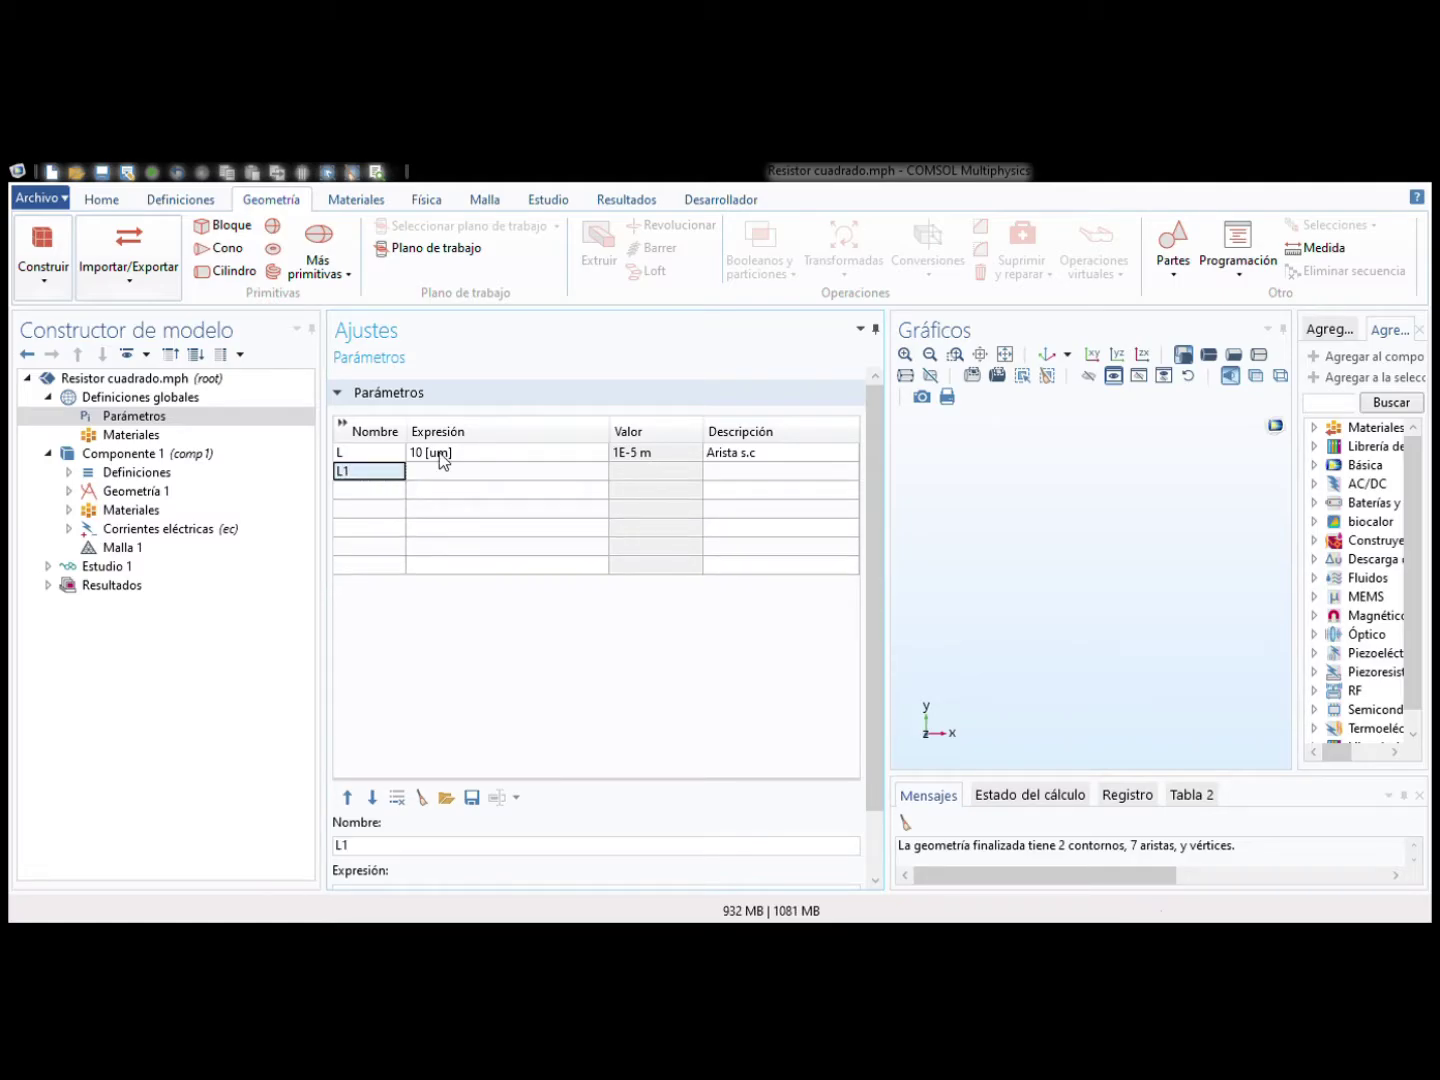
{"action": "left_click", "coordinate": [454, 474]}
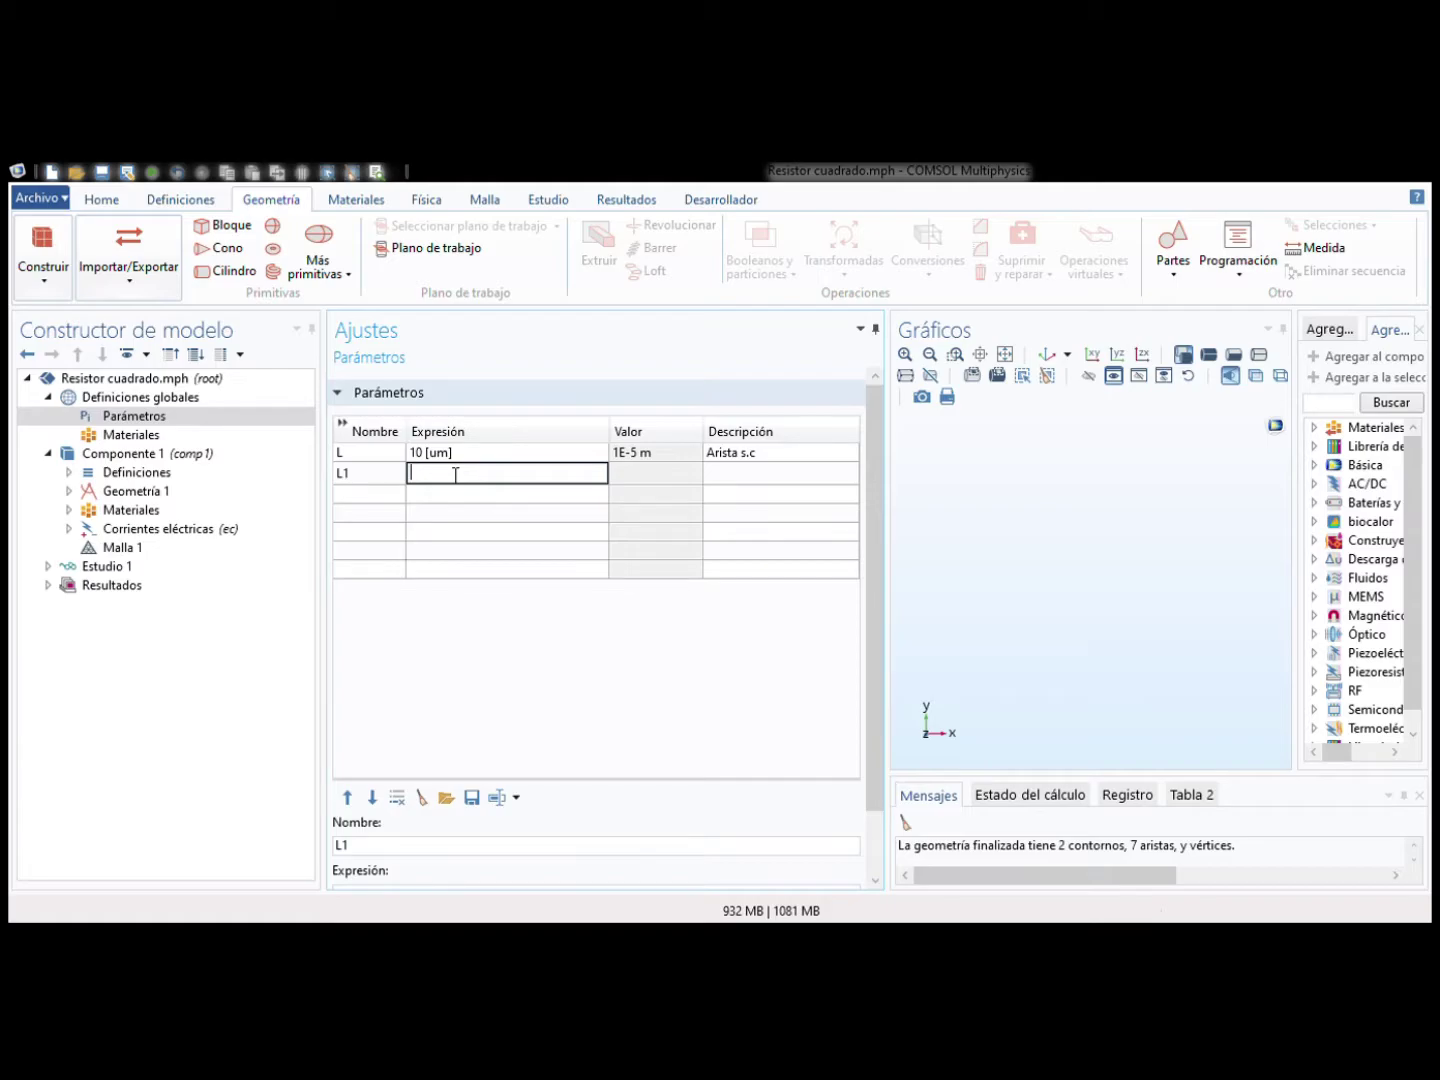
{"action": "type", "text": "2 [um]"}
{"action": "key", "text": "Return"}
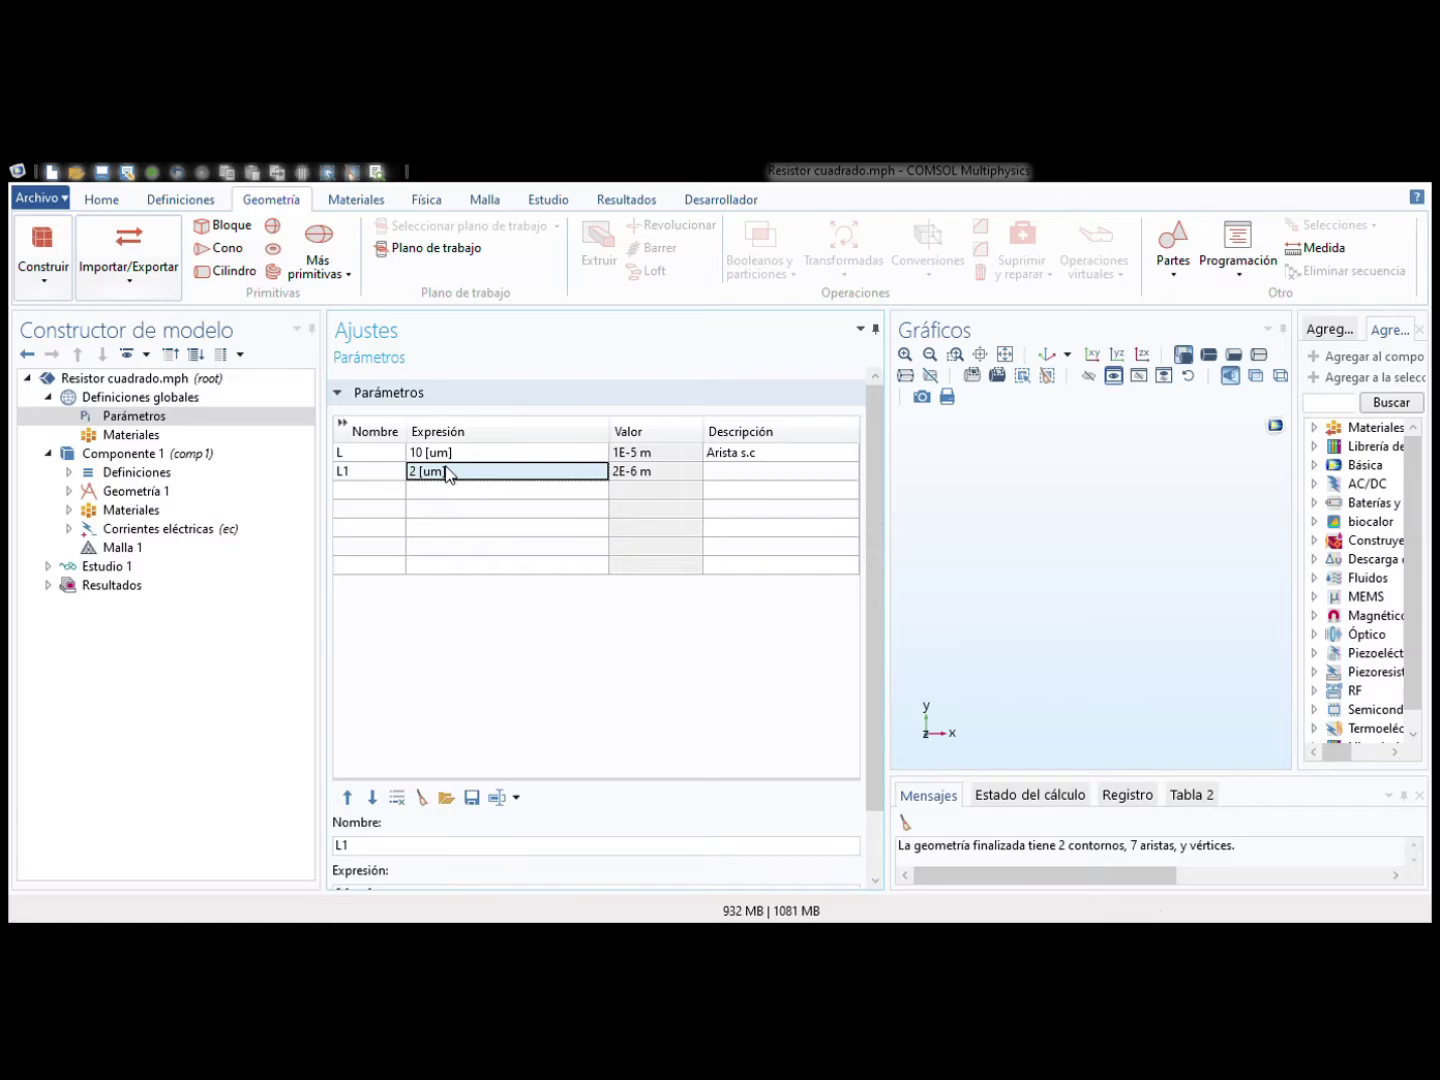
{"action": "left_click", "coordinate": [750, 479]}
{"action": "type", "text": "Aris"}
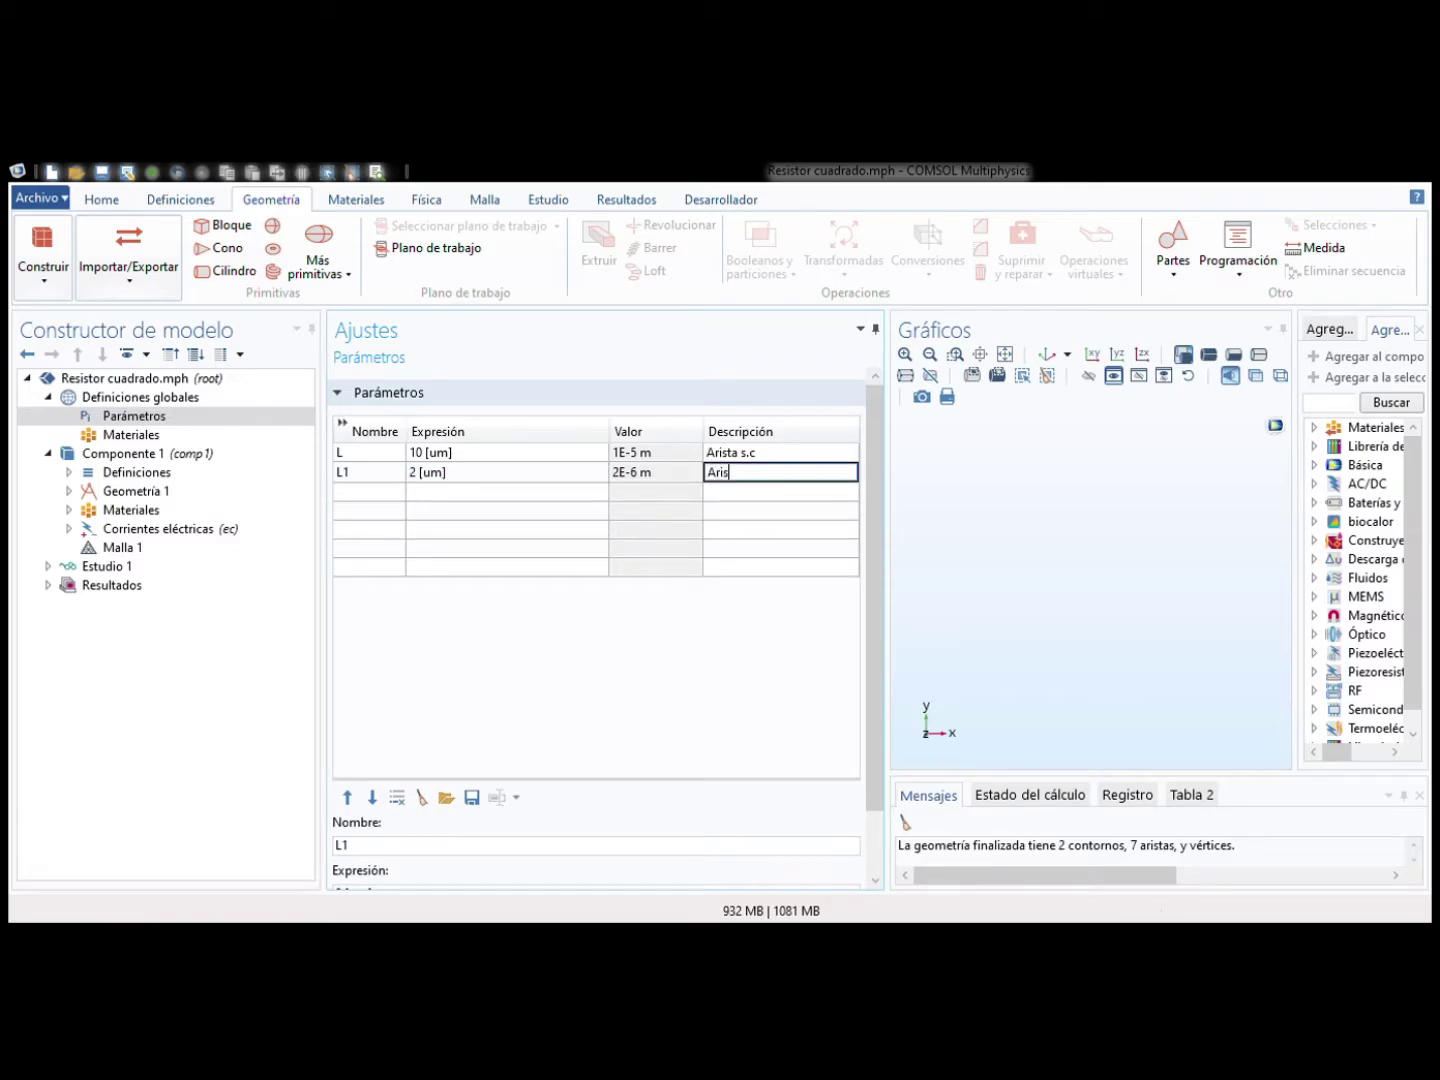
{"action": "type", "text": "ta s. cos"}
Step: Define the global parameter W with expression 10 [um] and description "Ancho del dispositivo"
{"action": "left_click", "coordinate": [392, 491]}
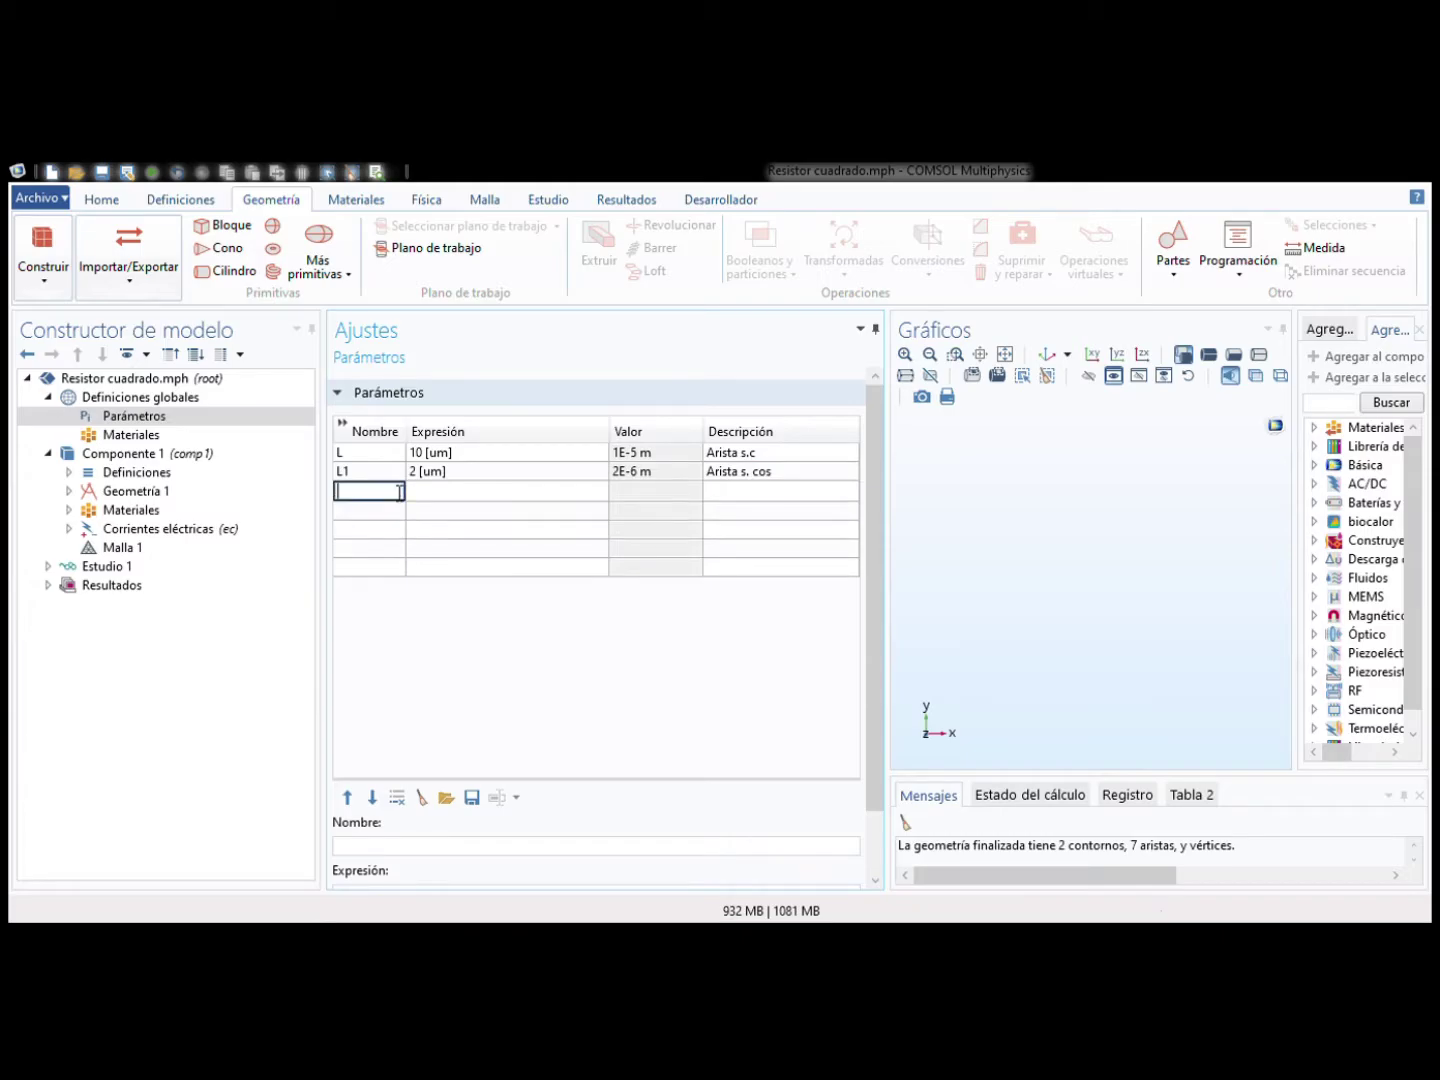
{"action": "type", "text": "w"}
{"action": "key", "text": "BackSpace"}
{"action": "type", "text": "W"}
{"action": "left_click", "coordinate": [478, 491]}
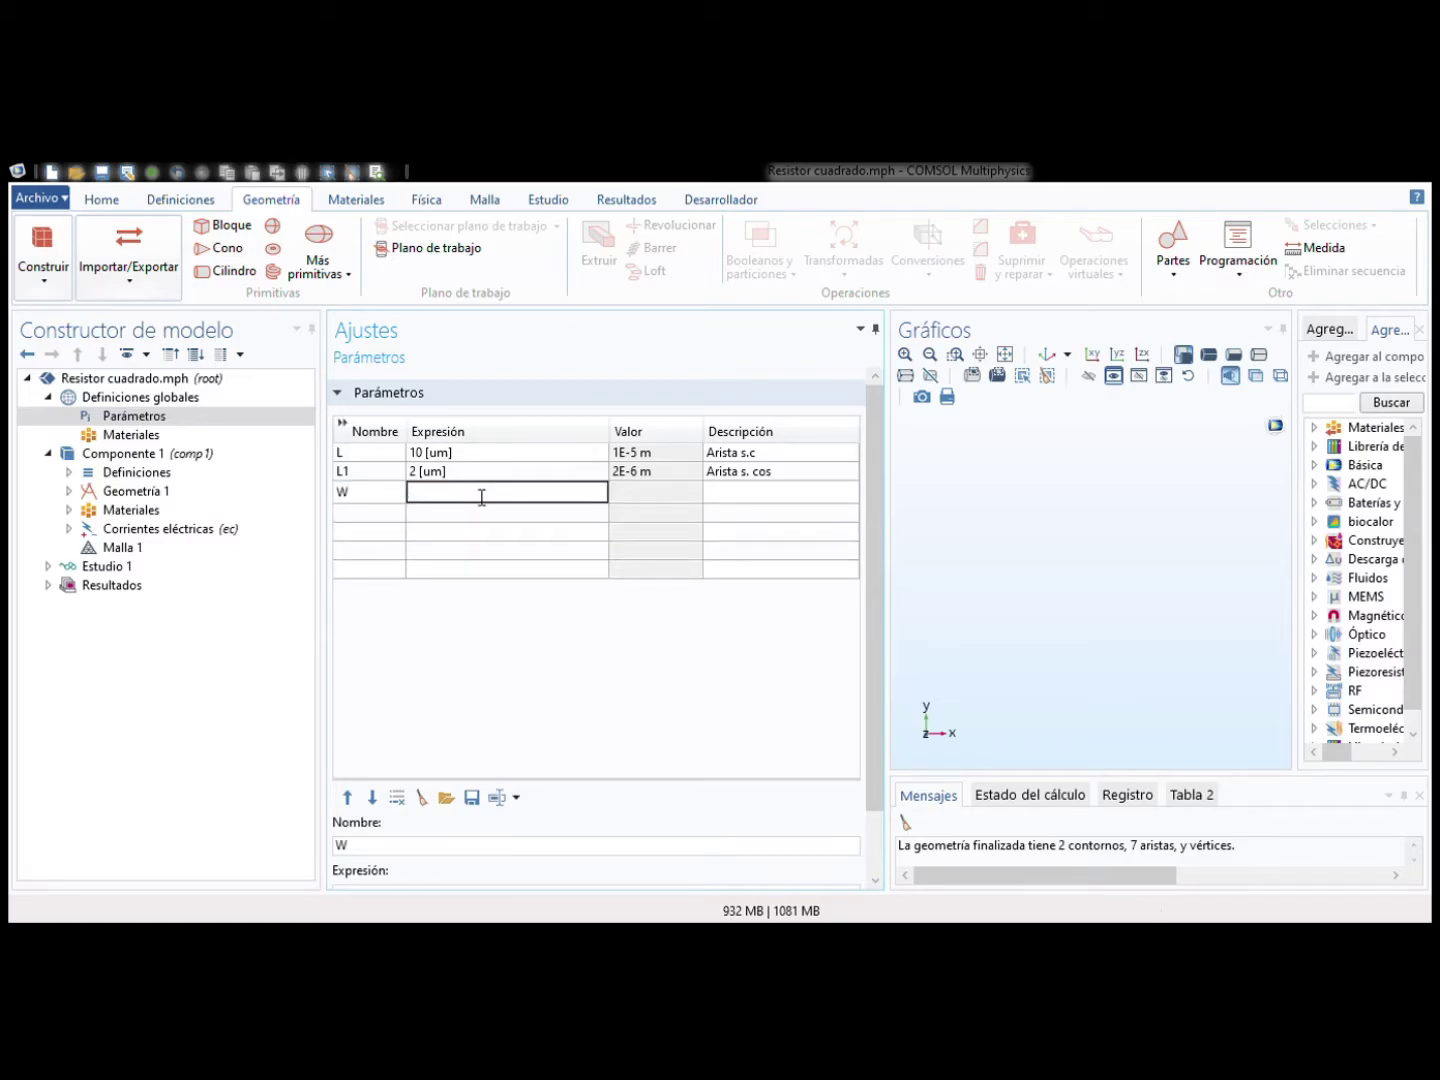
{"action": "type", "text": "10 [um]"}
{"action": "key", "text": "Return"}
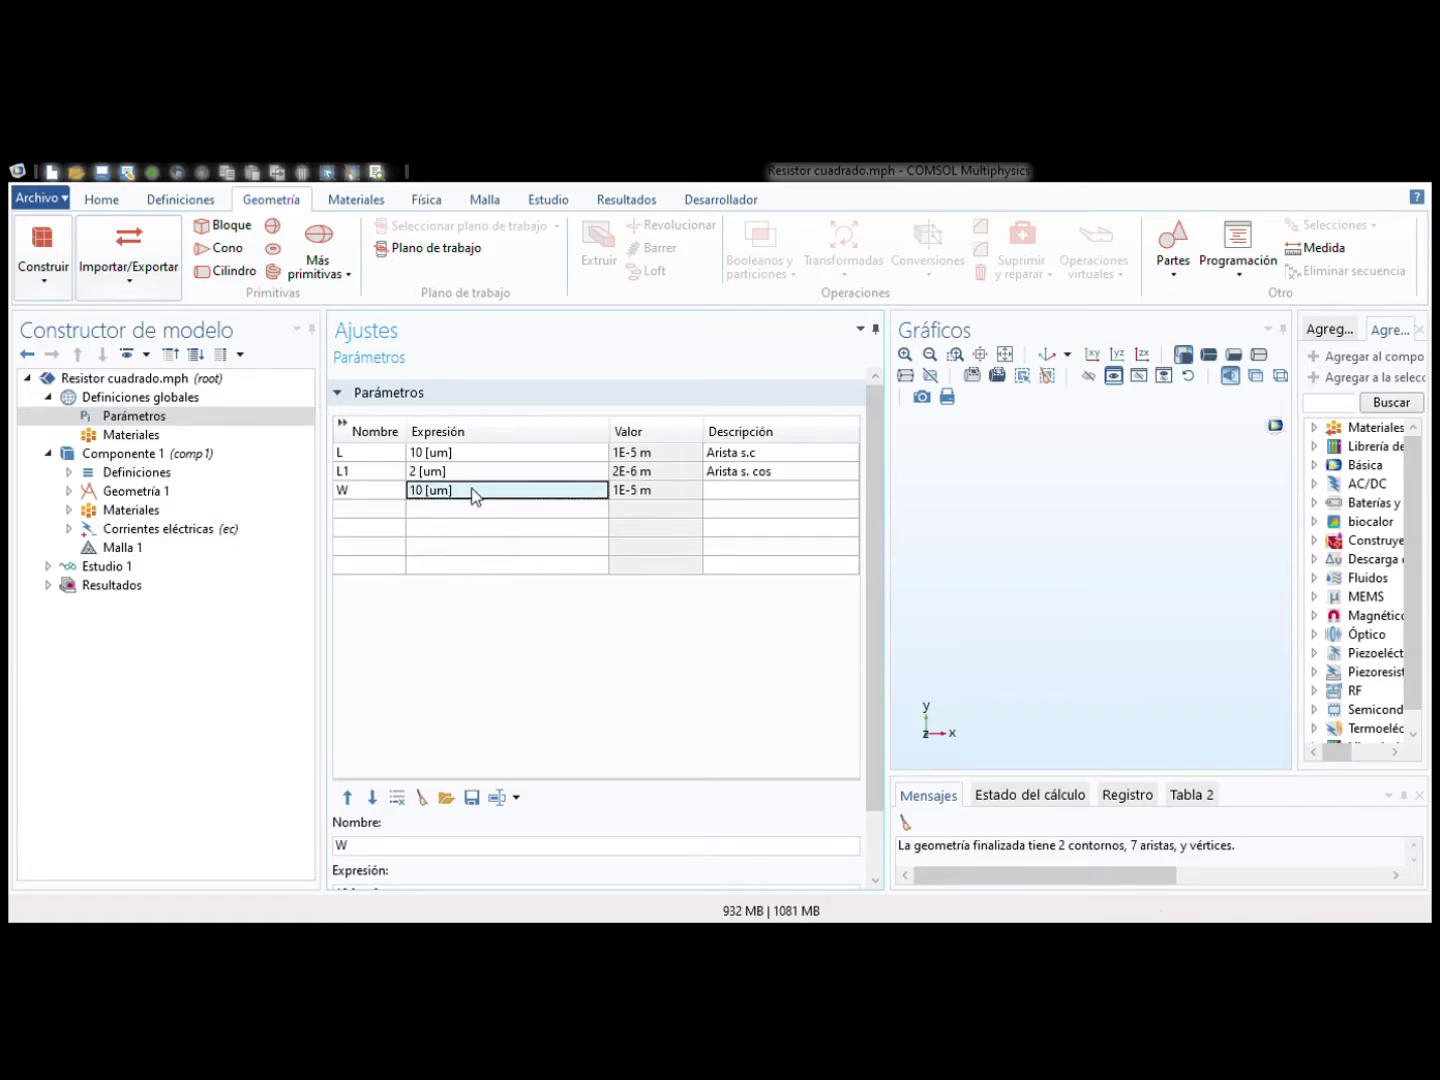
{"action": "left_click", "coordinate": [732, 497]}
{"action": "type", "text": "Ancho del di"}
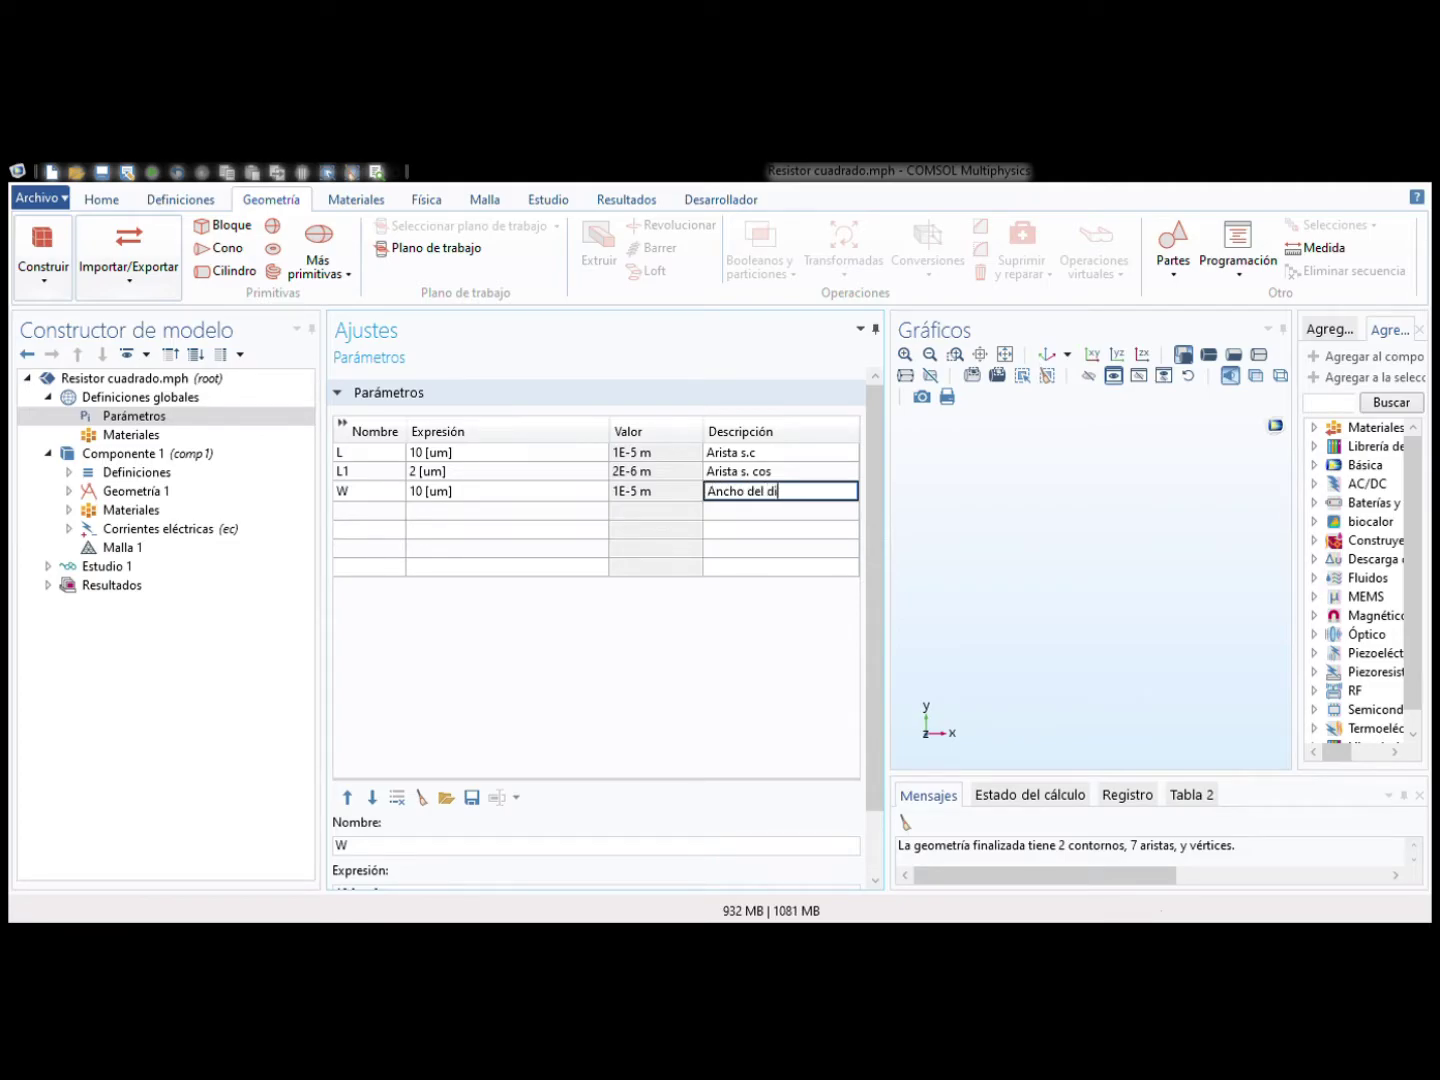
{"action": "type", "text": "spositivo"}
{"action": "key", "text": "Return"}
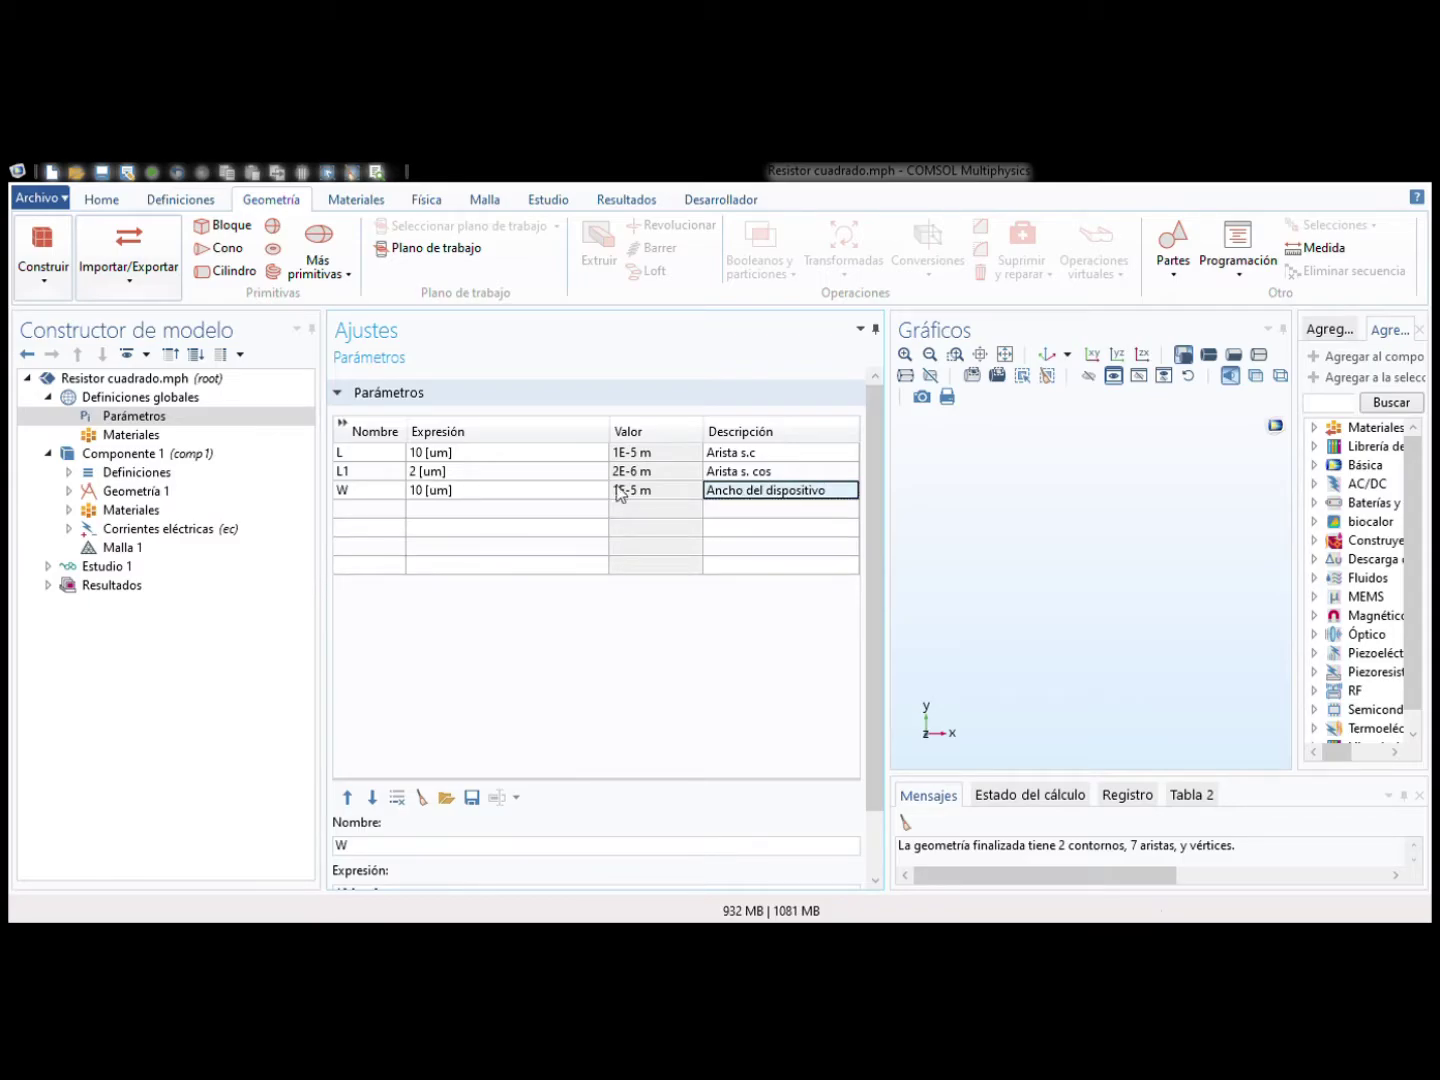
Step: Define the global parameter xj with expression 1 [um] and description "Espesor"
{"action": "left_click", "coordinate": [360, 512]}
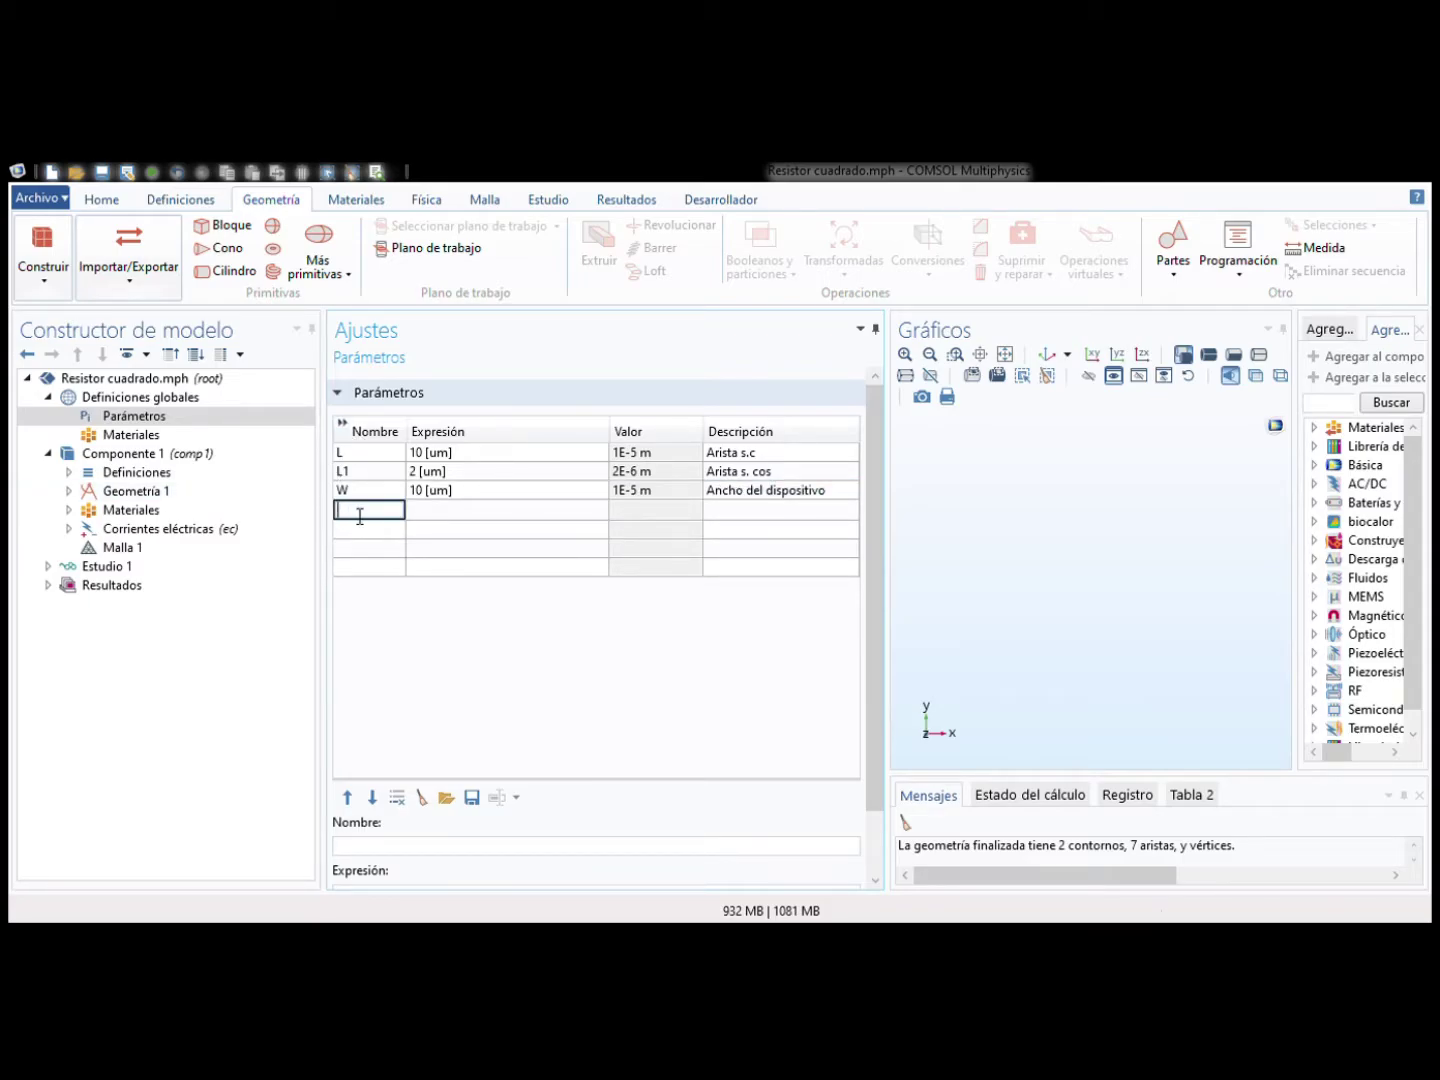
{"action": "type", "text": "xj"}
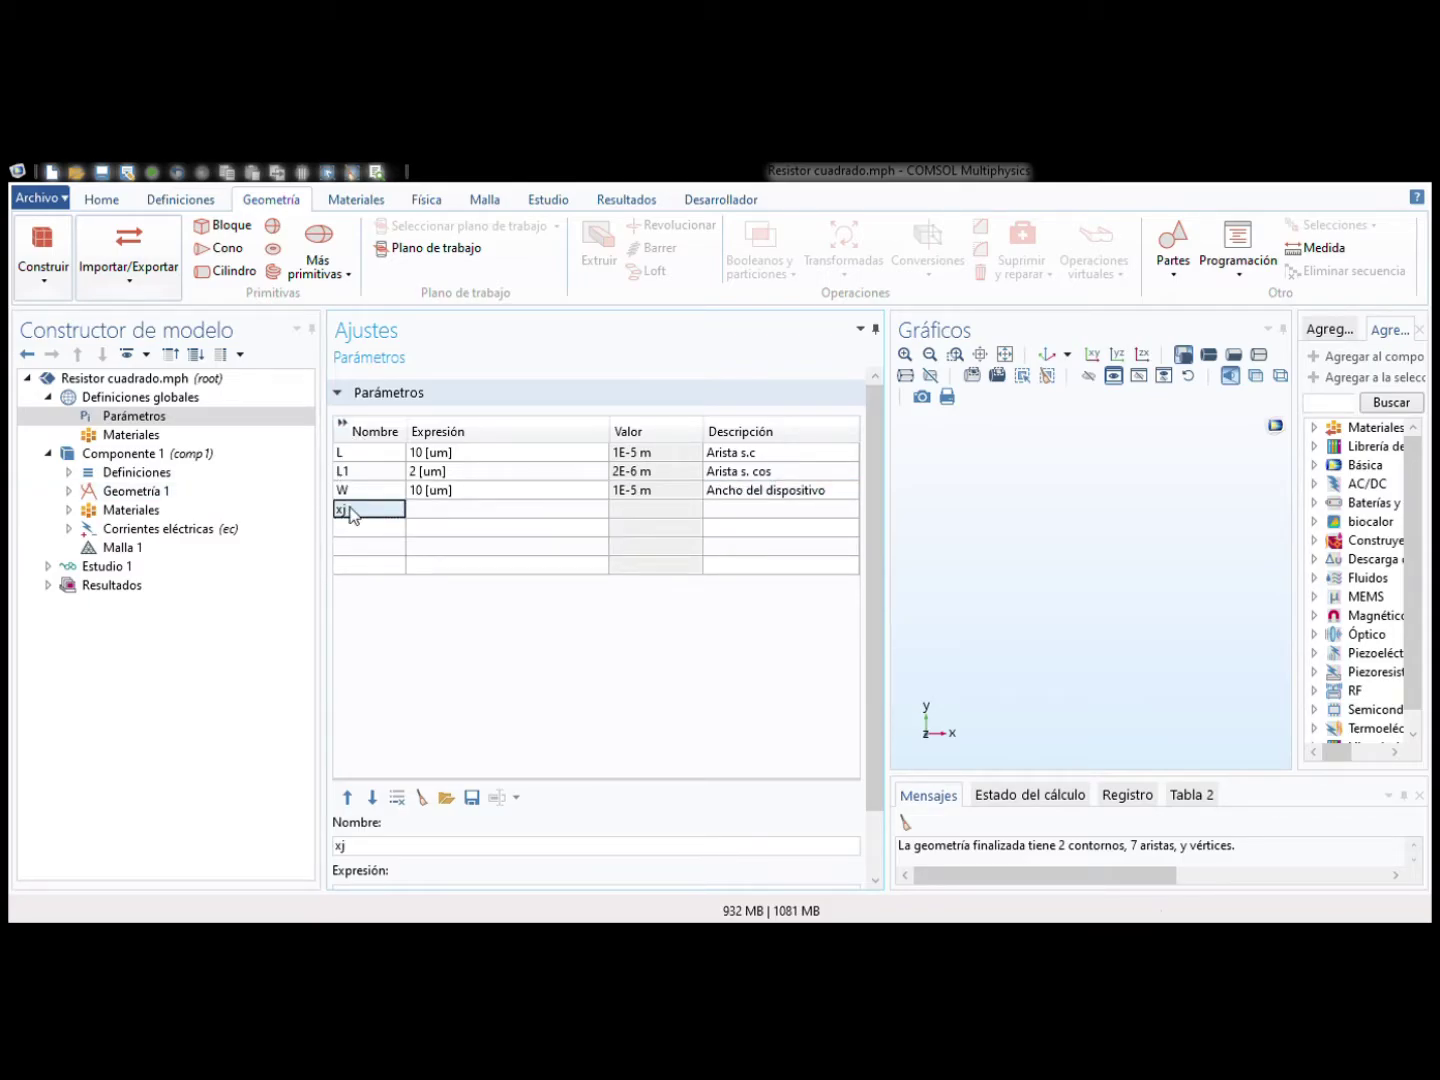
{"action": "left_click", "coordinate": [447, 512]}
{"action": "type", "text": "1 [um]"}
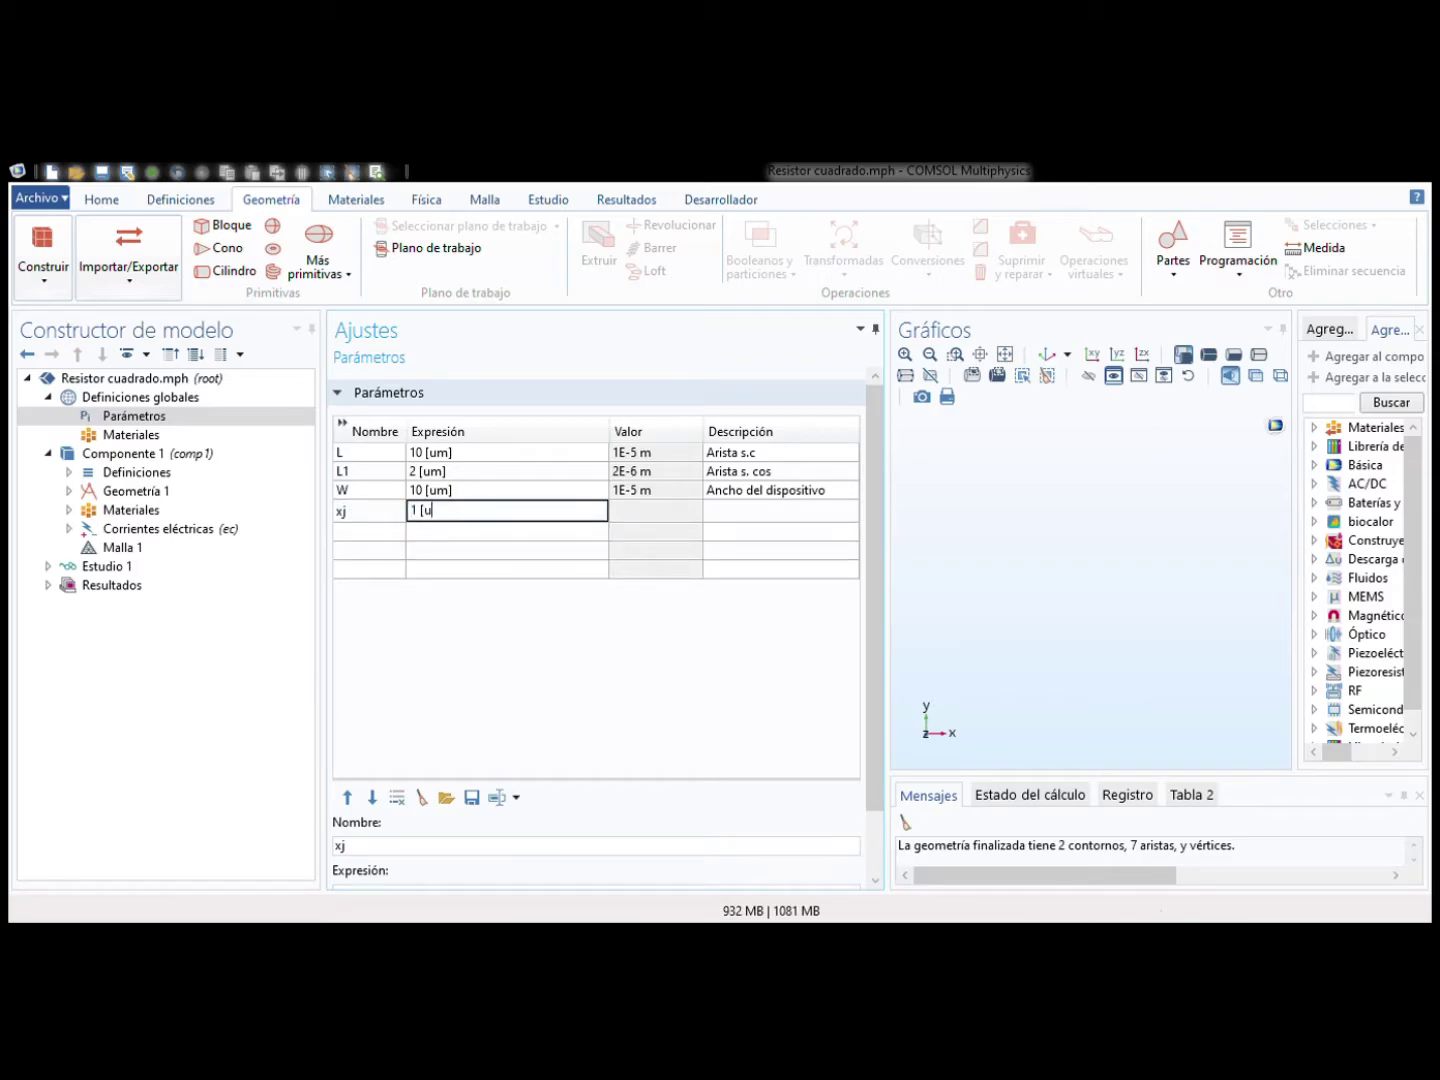
{"action": "key", "text": "Return"}
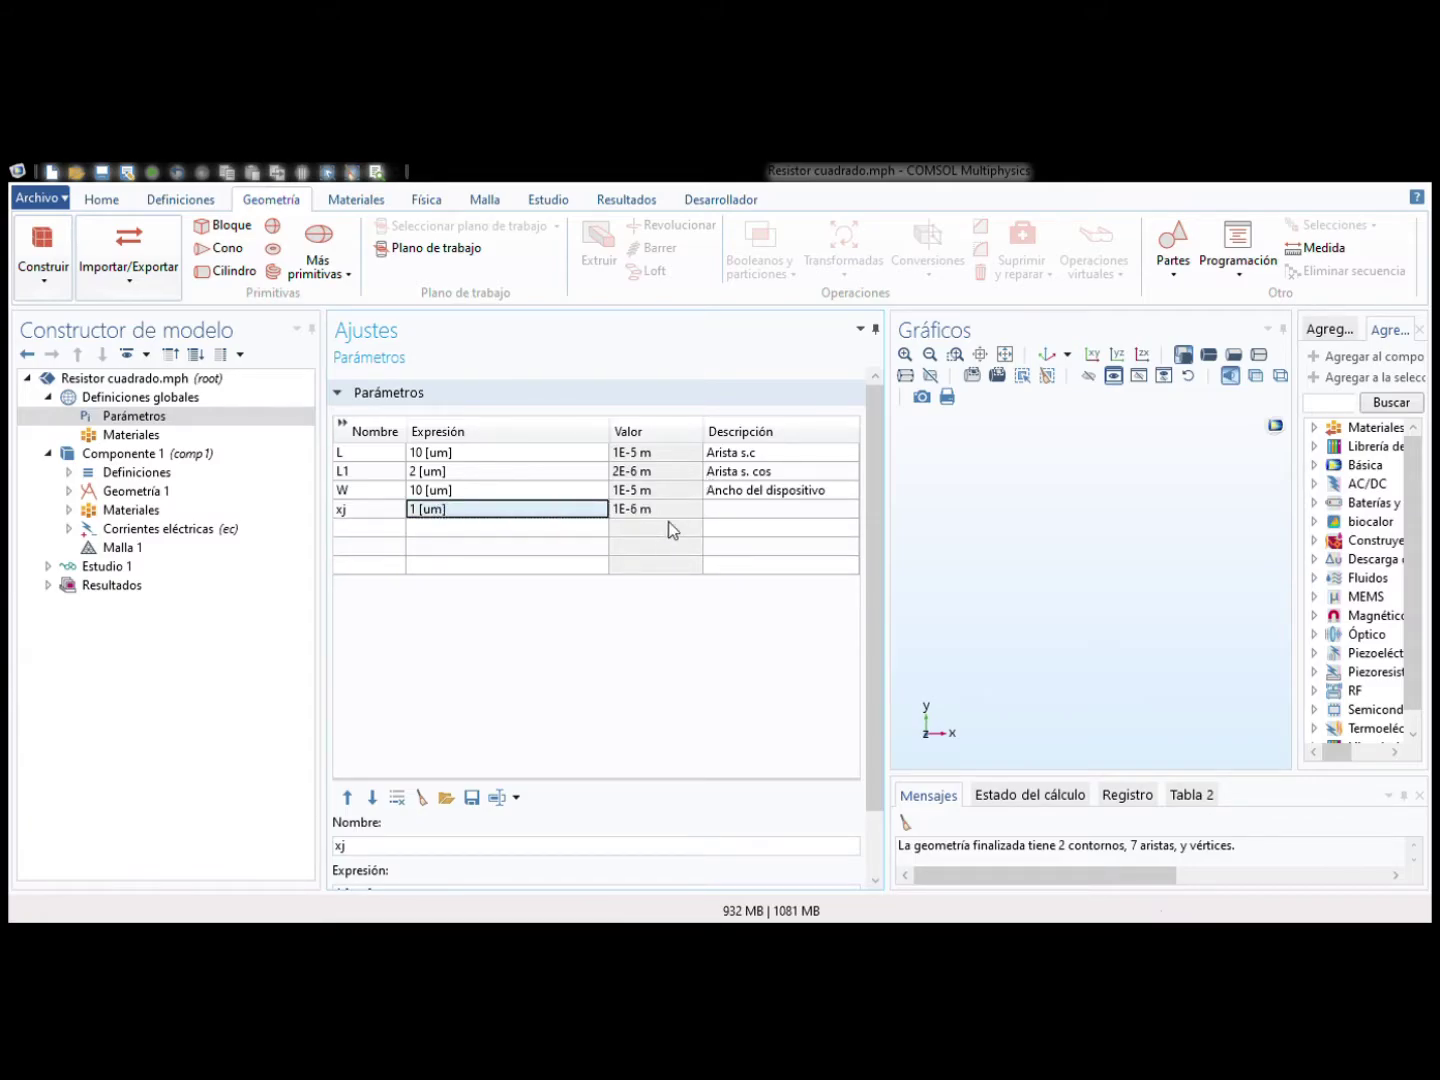
{"action": "left_click", "coordinate": [712, 516]}
{"action": "type", "text": "Espesor"}
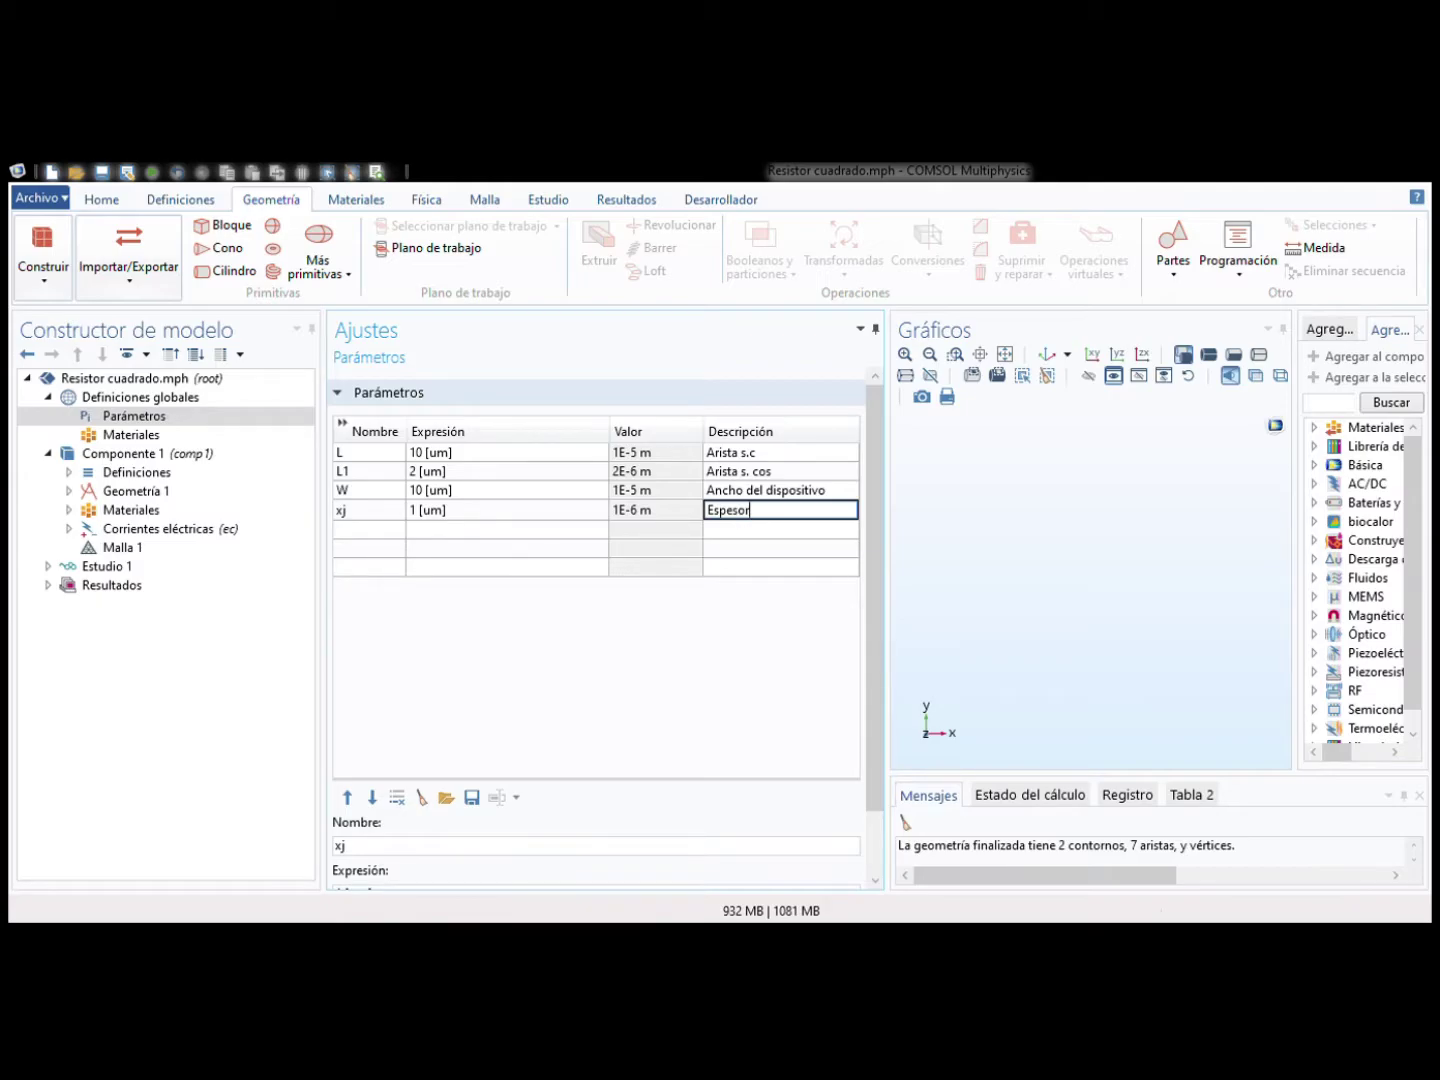
{"action": "key", "text": "Return"}
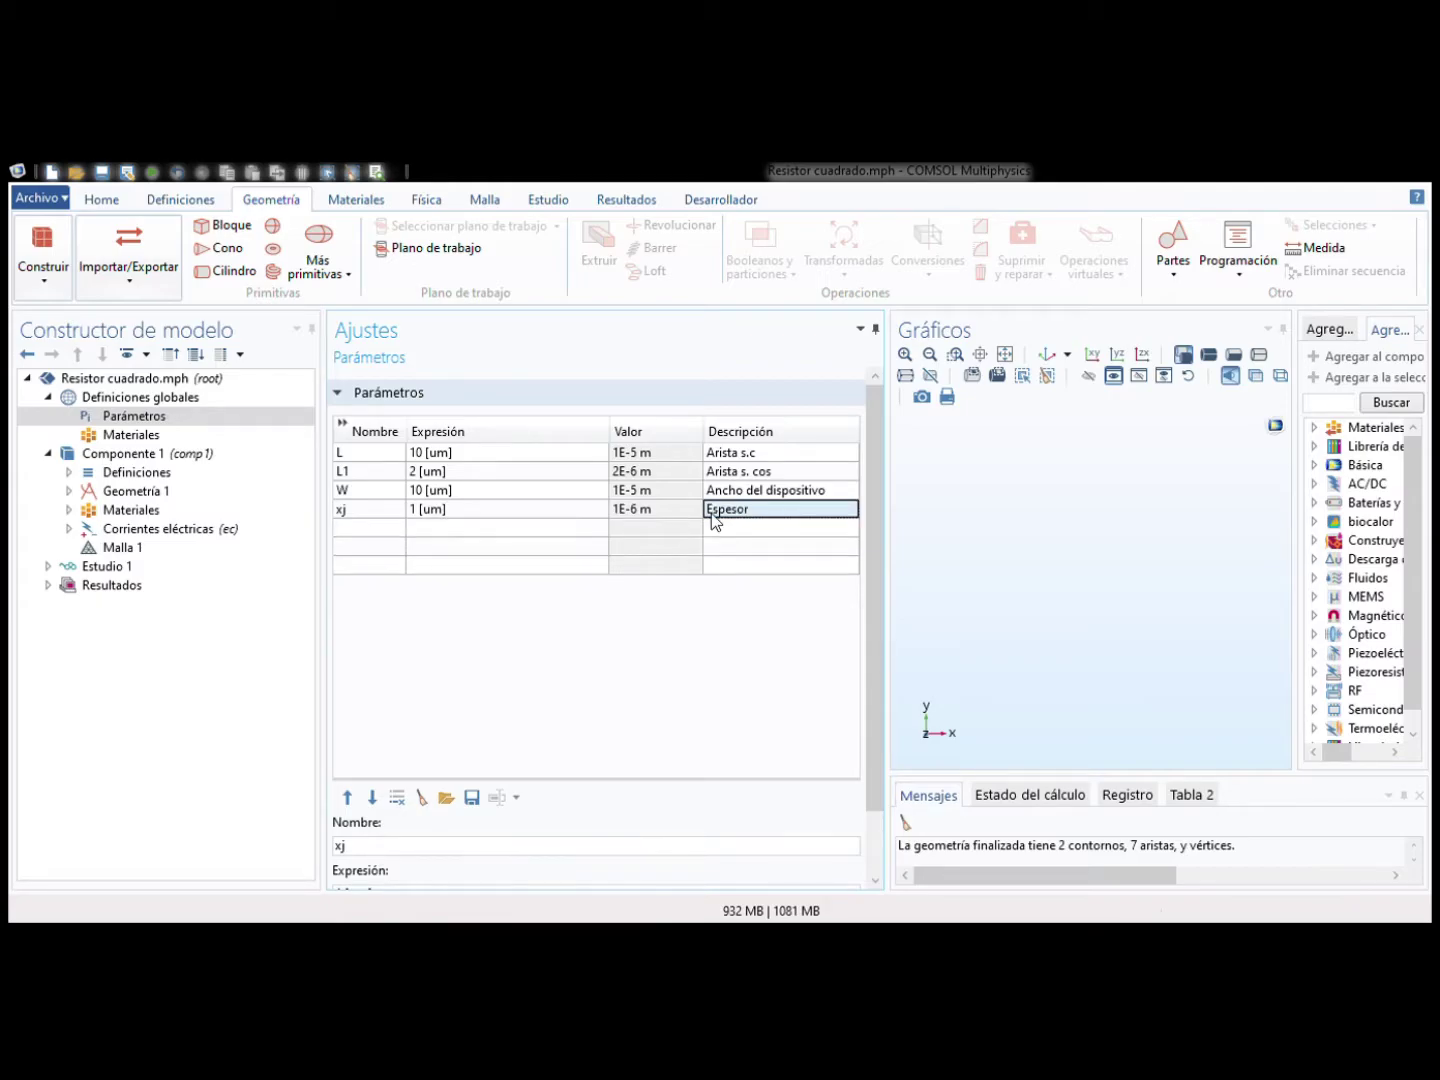
Step: Define the global parameter ro with expression 0.1 [cm/S] and description "Resistividad silicio"
{"action": "left_click", "coordinate": [387, 537]}
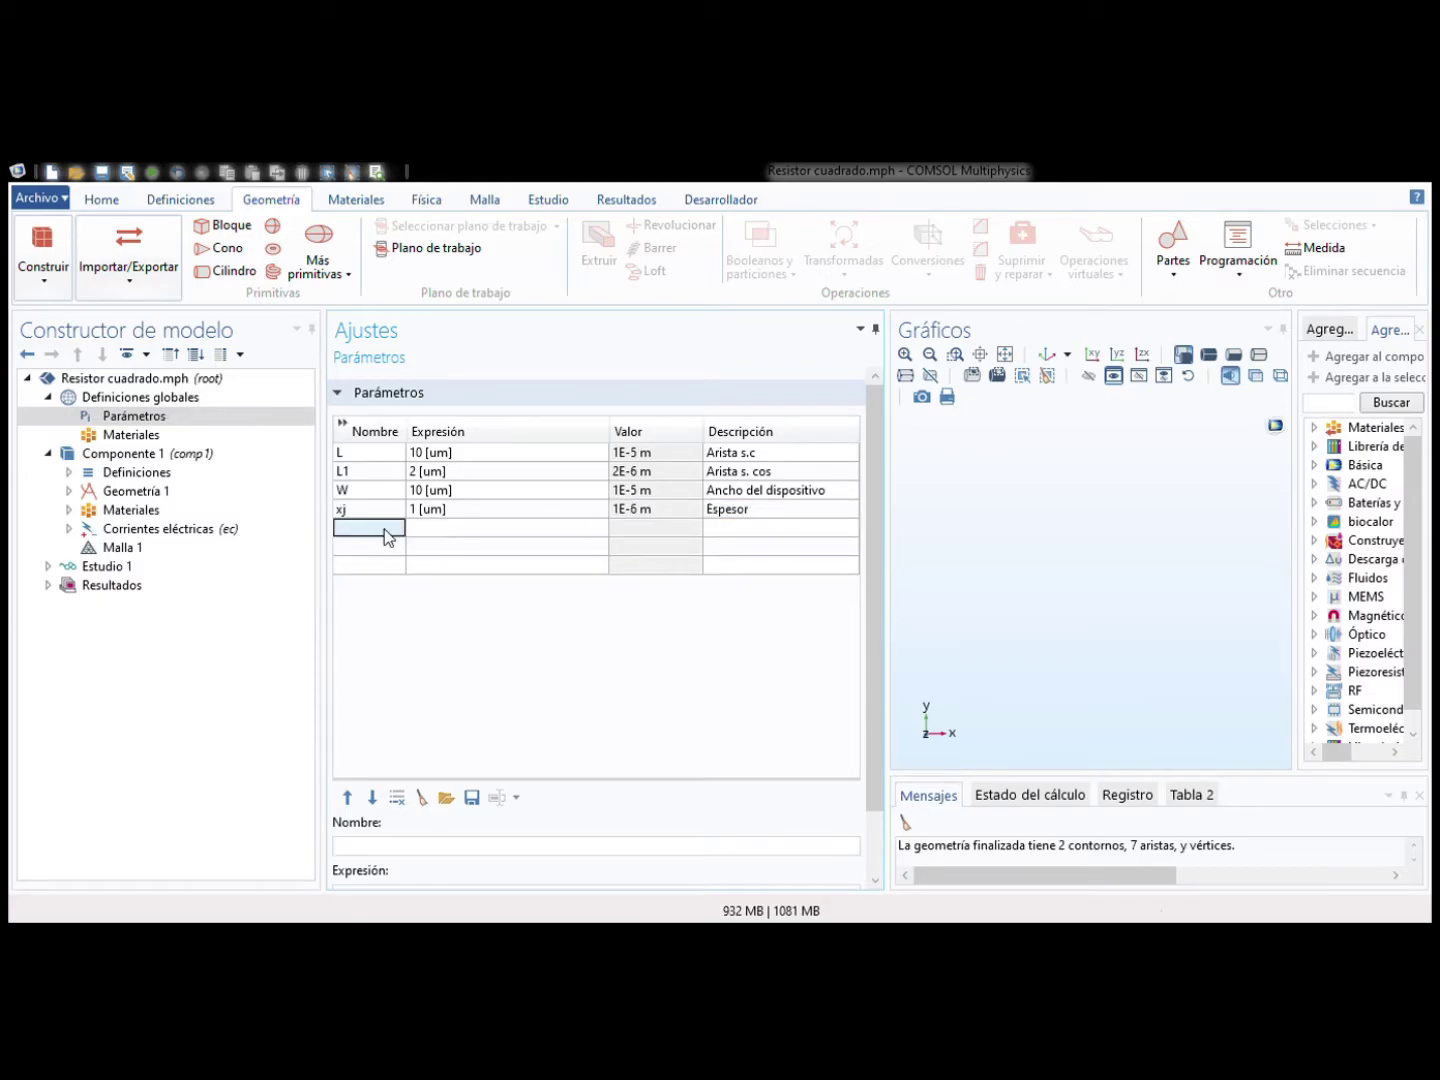
{"action": "type", "text": "ro"}
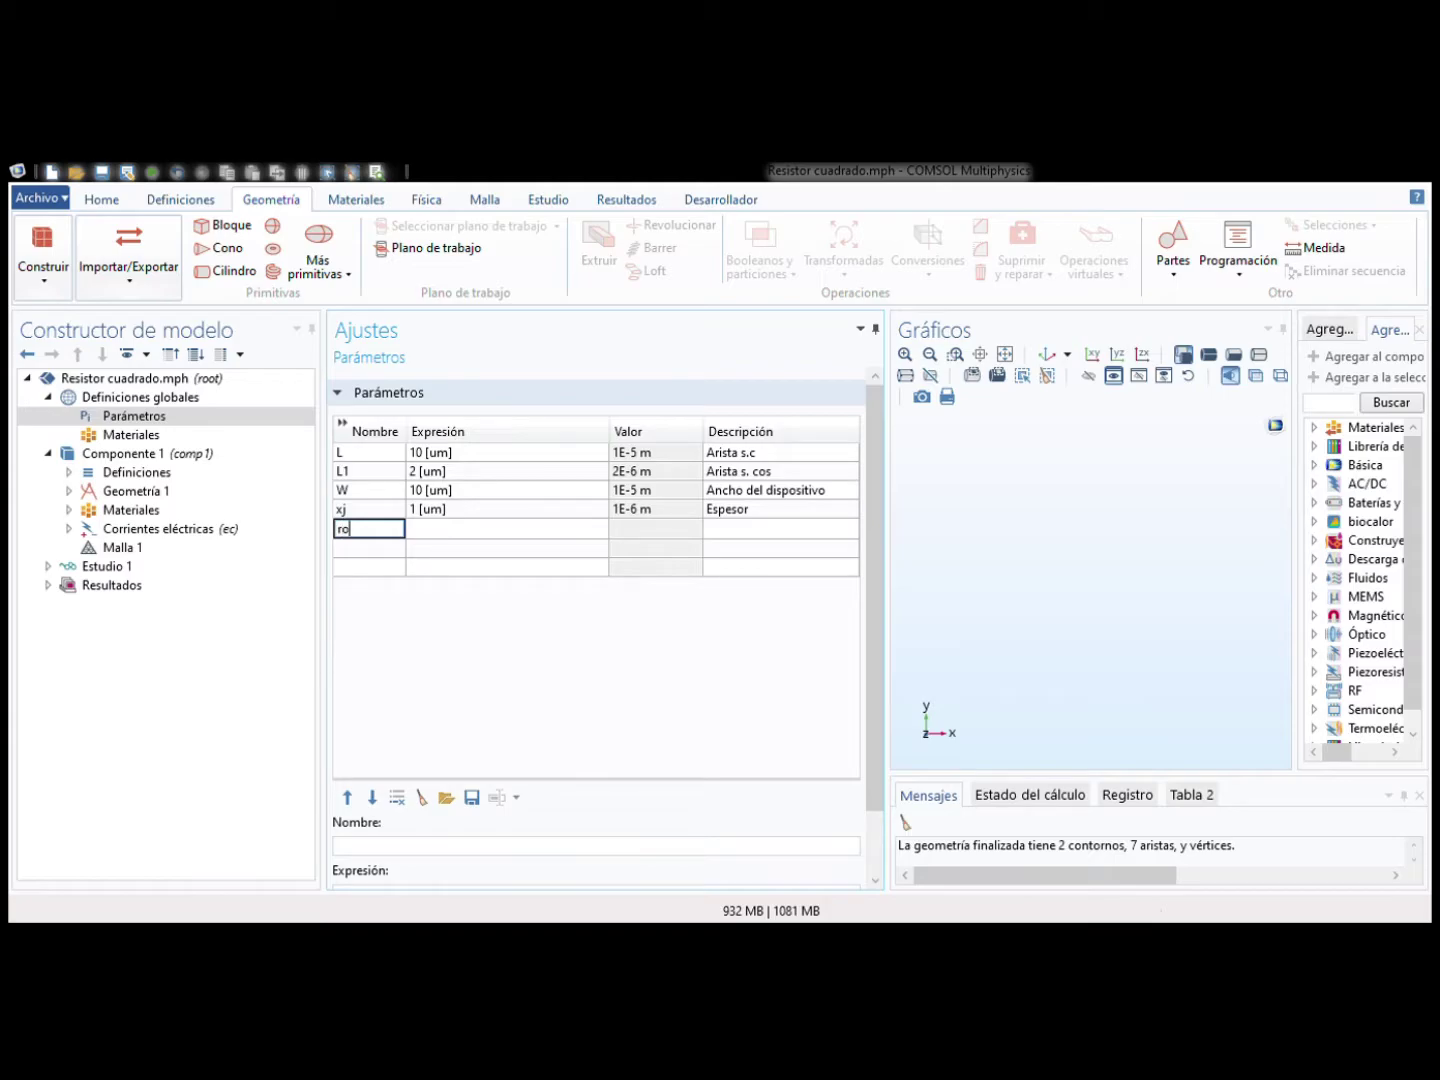
{"action": "left_click", "coordinate": [430, 537]}
{"action": "type", "text": "0.1 ["}
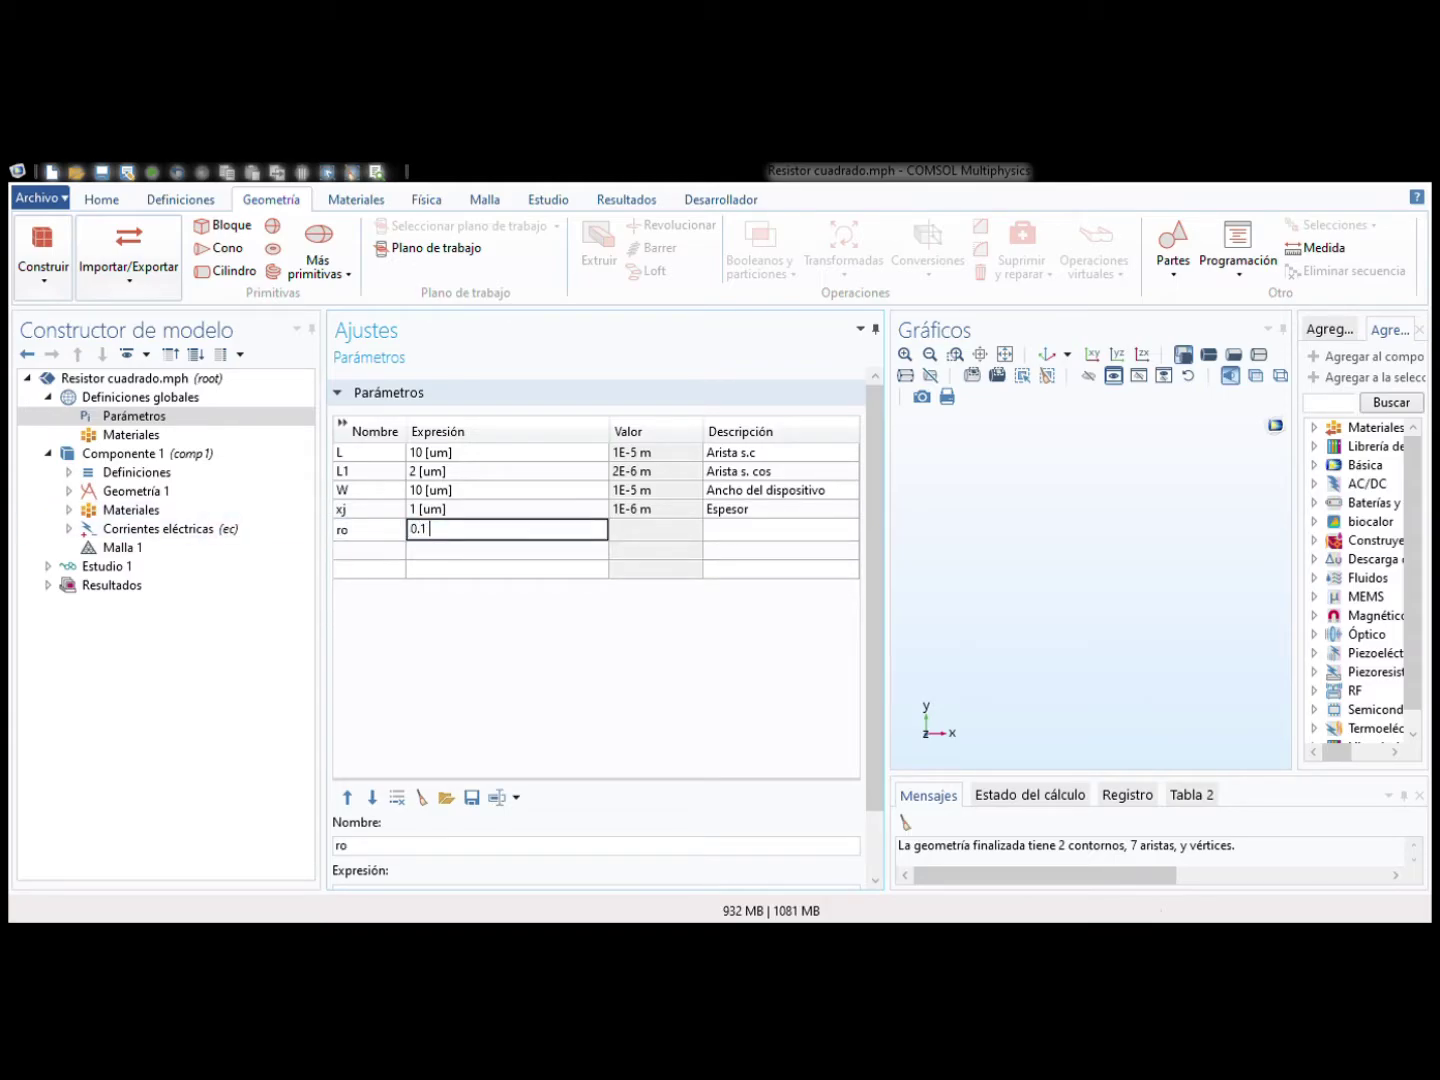
{"action": "type", "text": "cm/S]"}
{"action": "key", "text": "Return"}
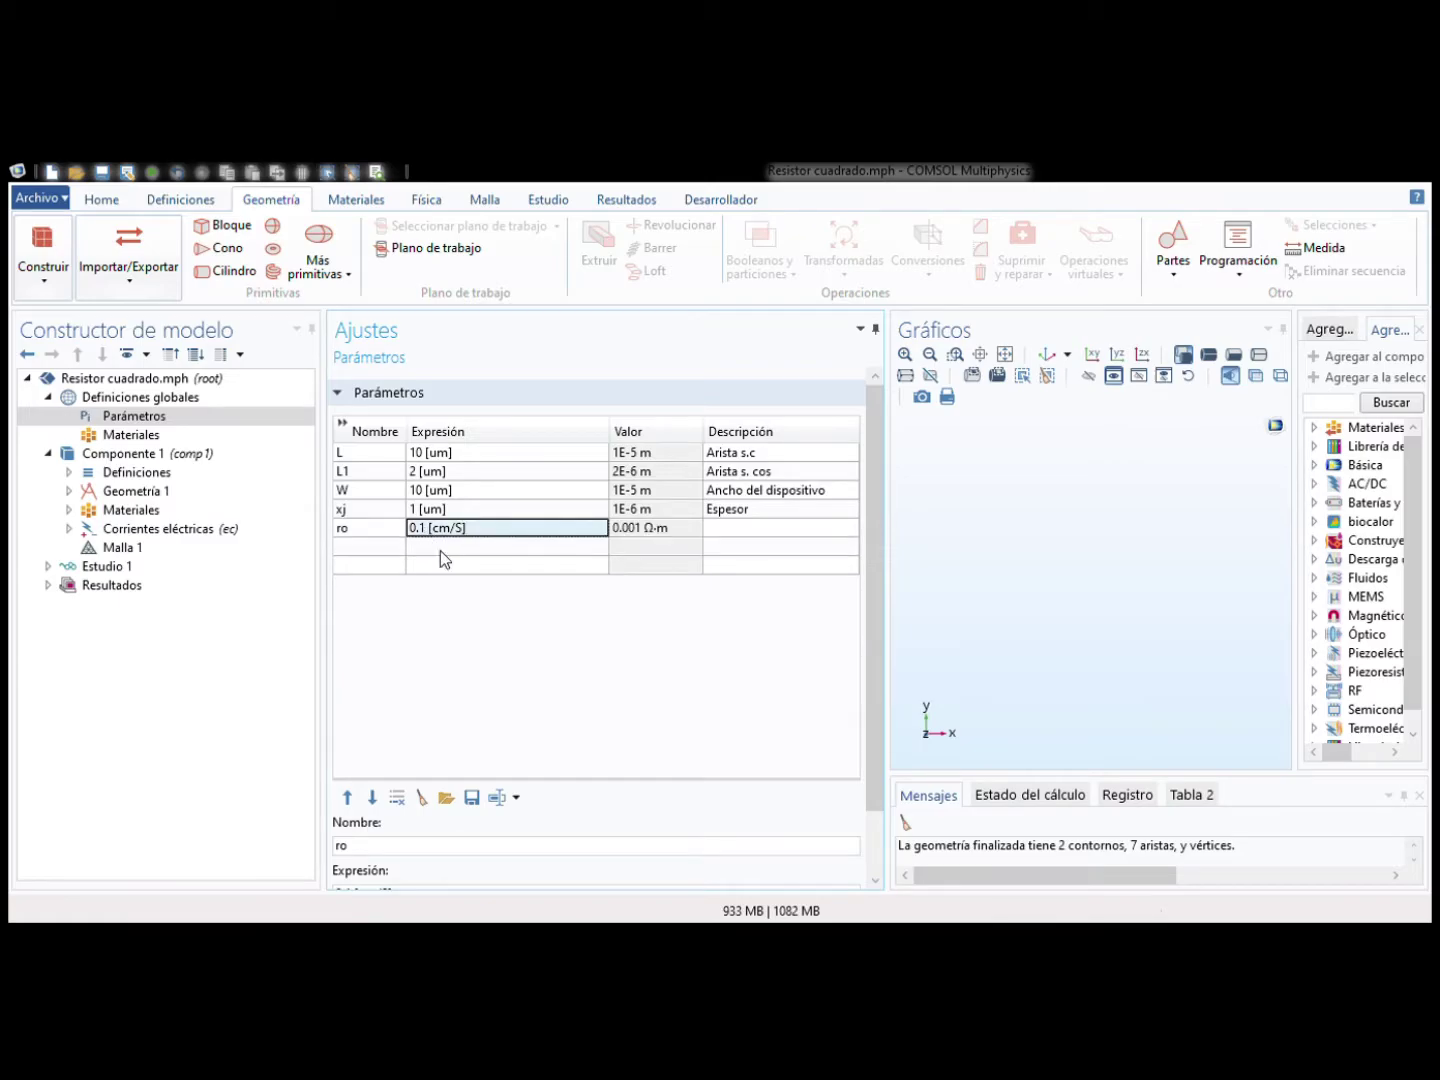
{"action": "left_click", "coordinate": [756, 530]}
{"action": "type", "text": "R"}
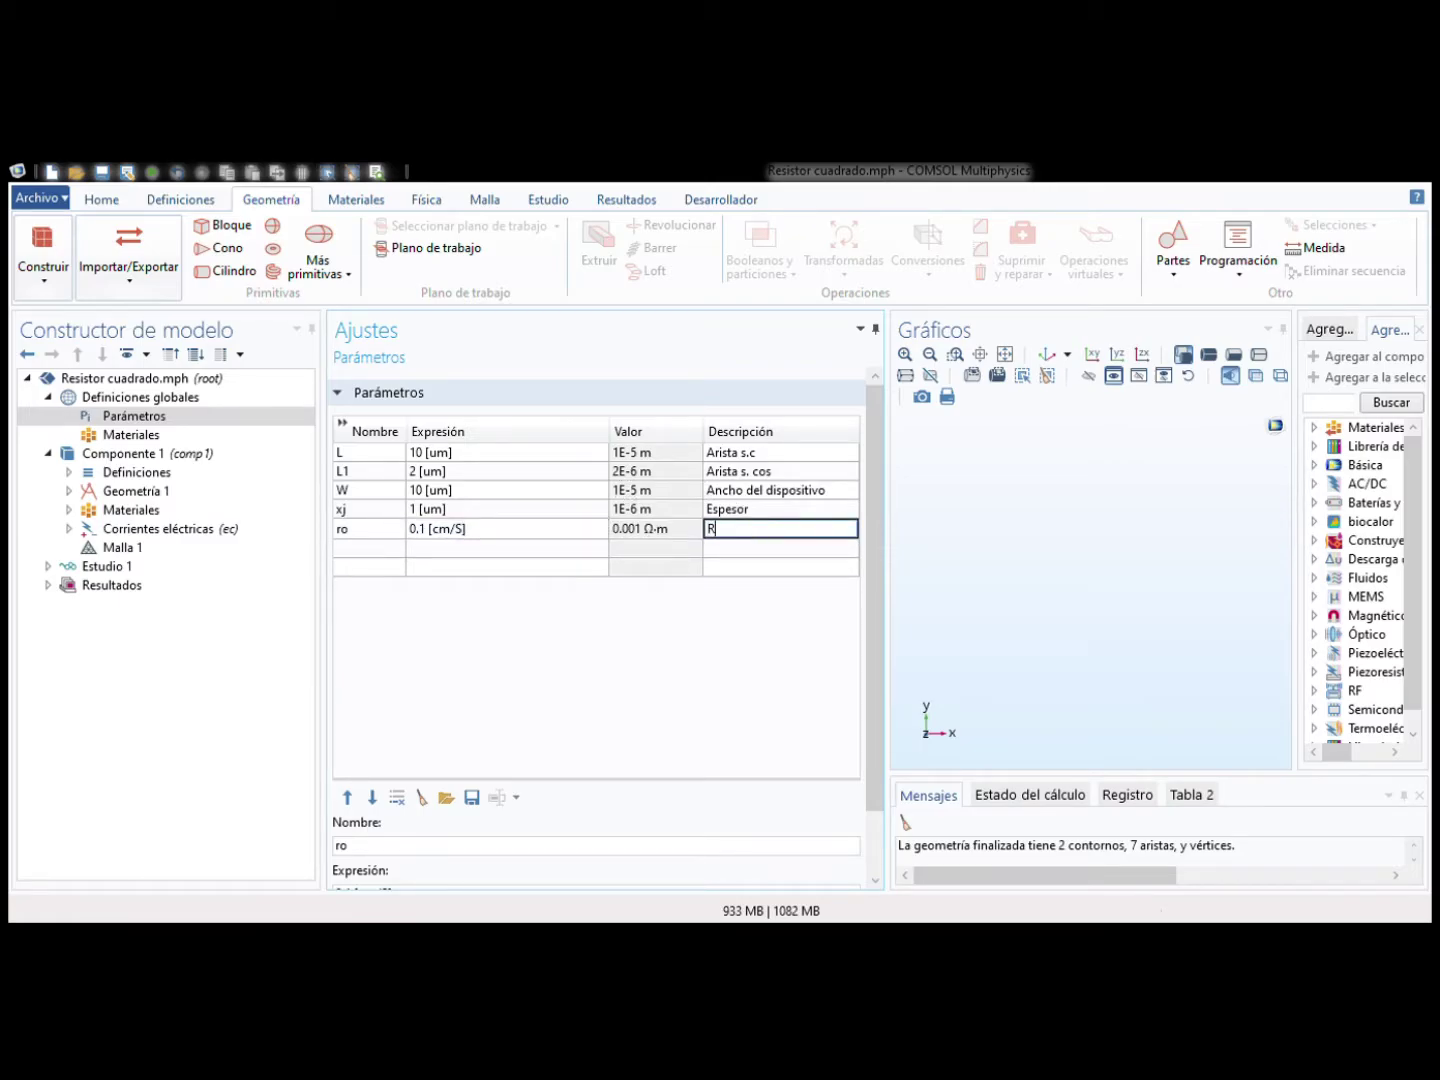
{"action": "type", "text": "esistividad silicio"}
{"action": "left_click", "coordinate": [370, 549]}
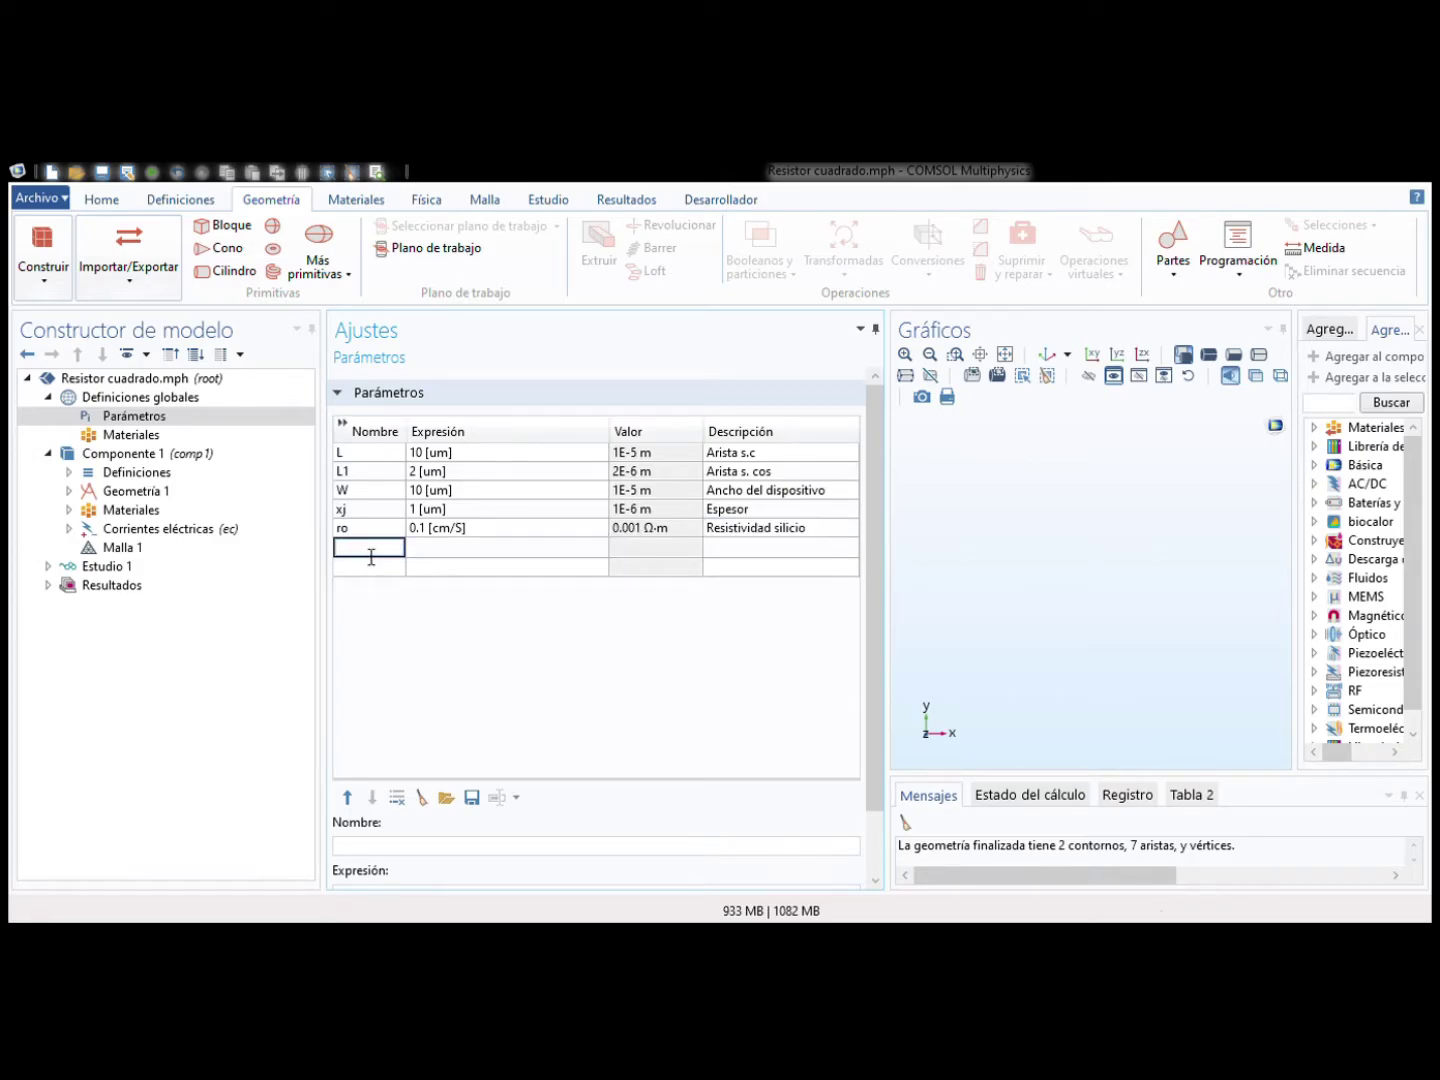
Step: Define the global parameter C with expression 1 [um] and description "Contacto"
{"action": "type", "text": "C"}
{"action": "left_click", "coordinate": [445, 564]}
{"action": "left_click", "coordinate": [446, 547]}
{"action": "left_click", "coordinate": [454, 554]}
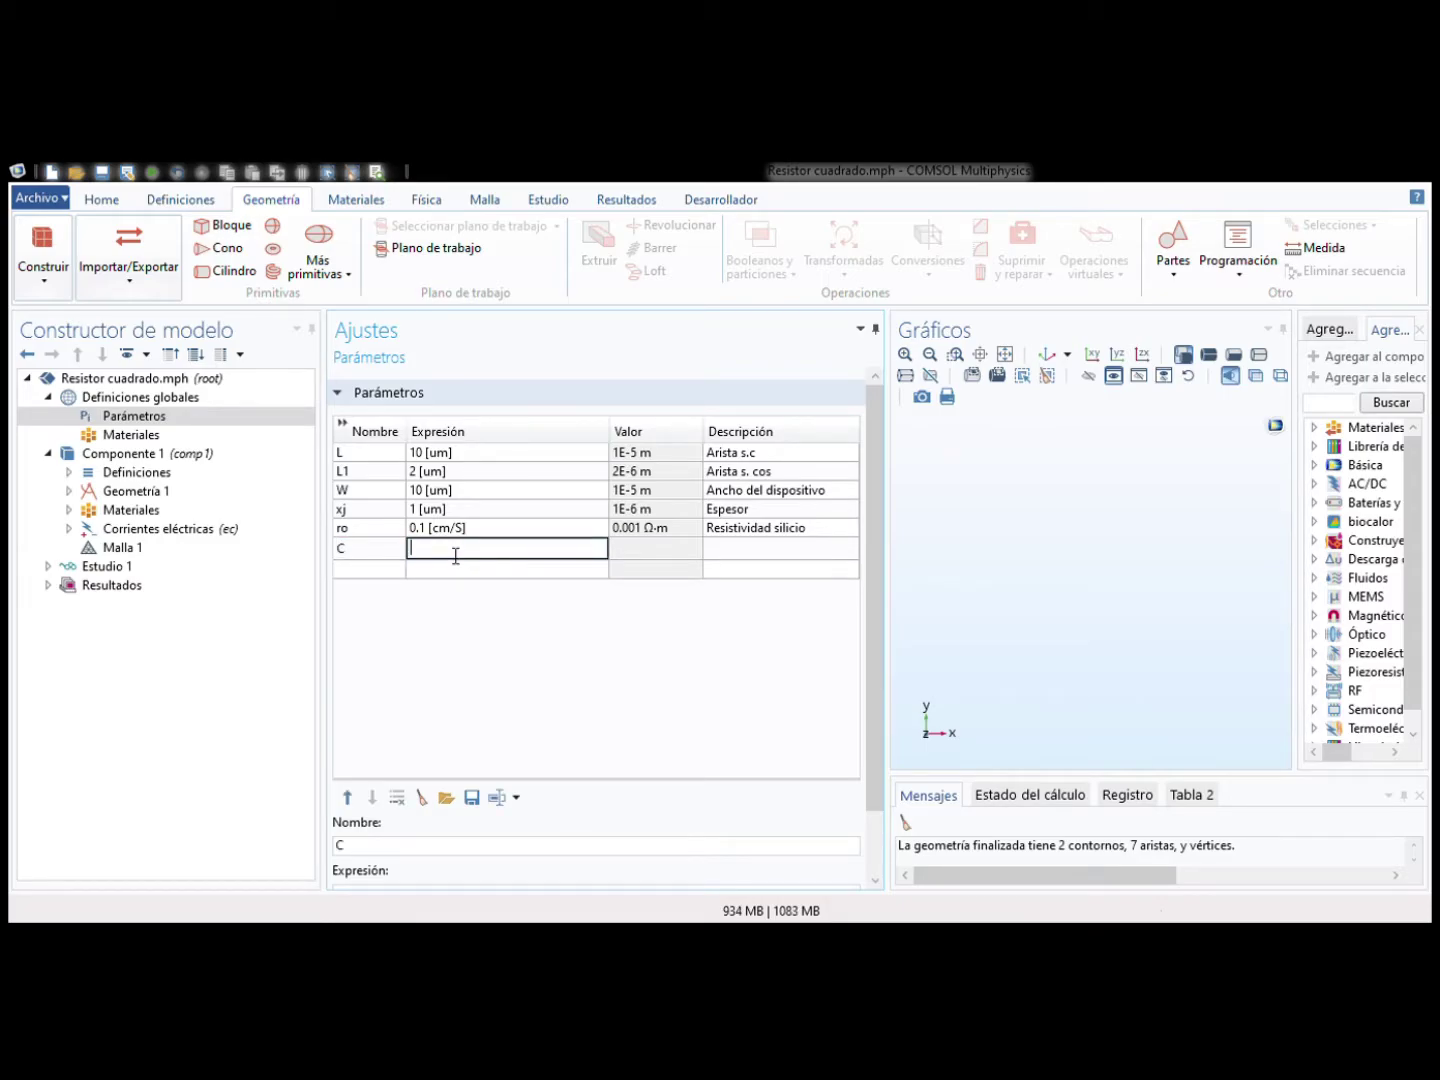
{"action": "type", "text": "1 [um]"}
{"action": "key", "text": "Return"}
{"action": "left_click", "coordinate": [793, 547]}
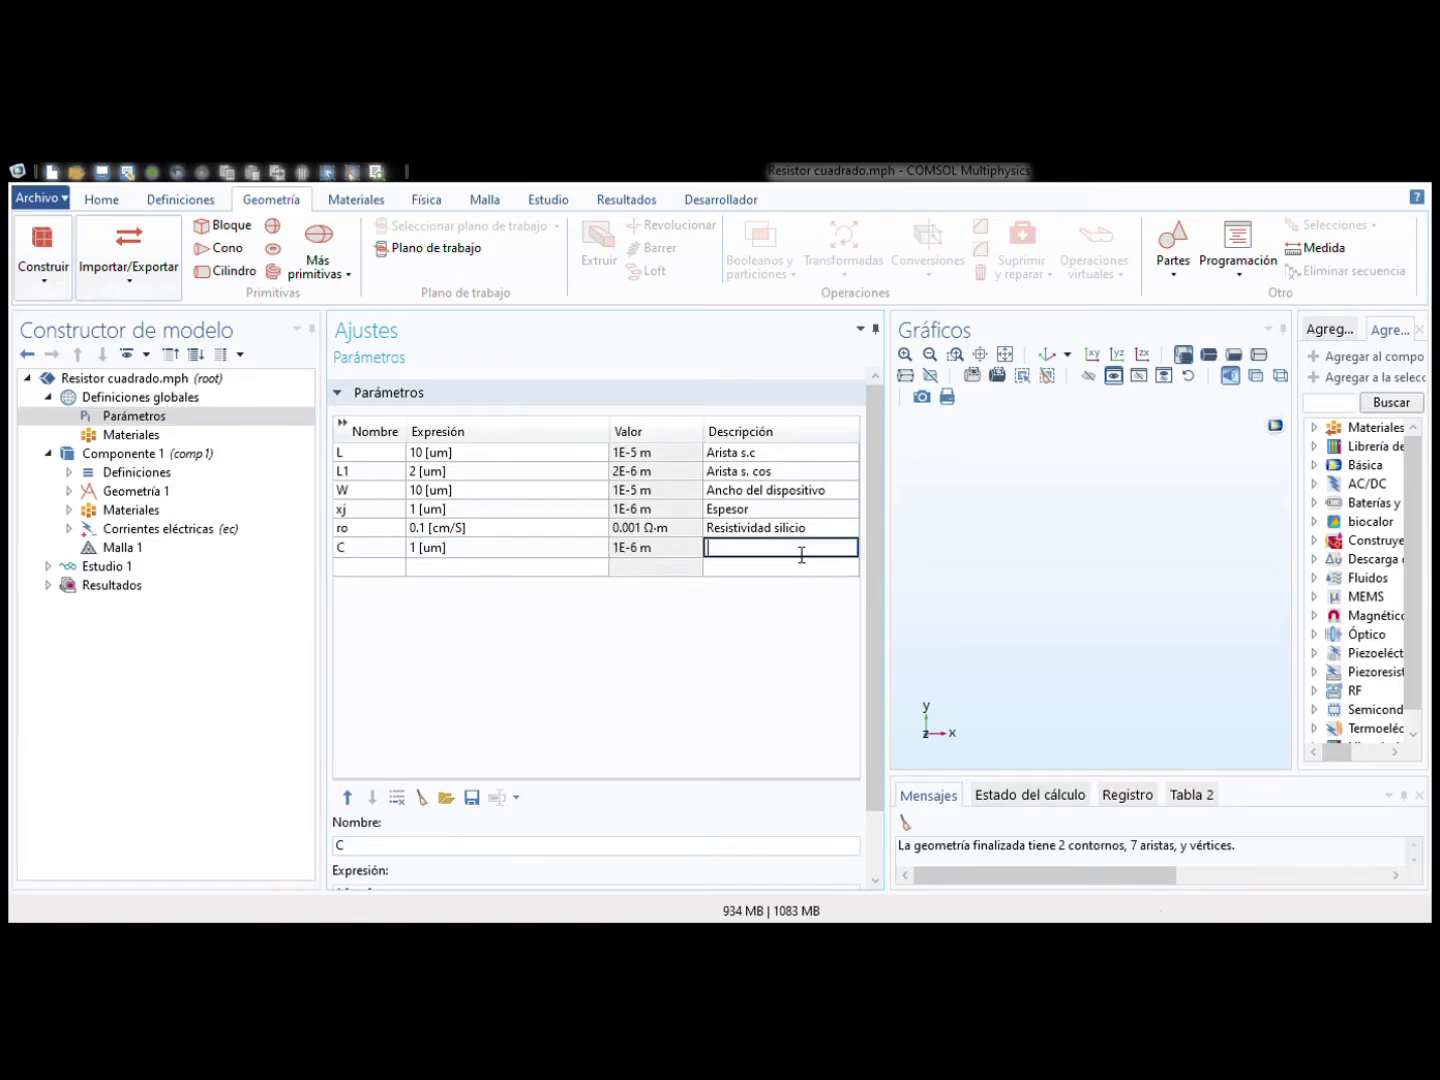
{"action": "type", "text": "Contacto"}
{"action": "key", "text": "Return"}
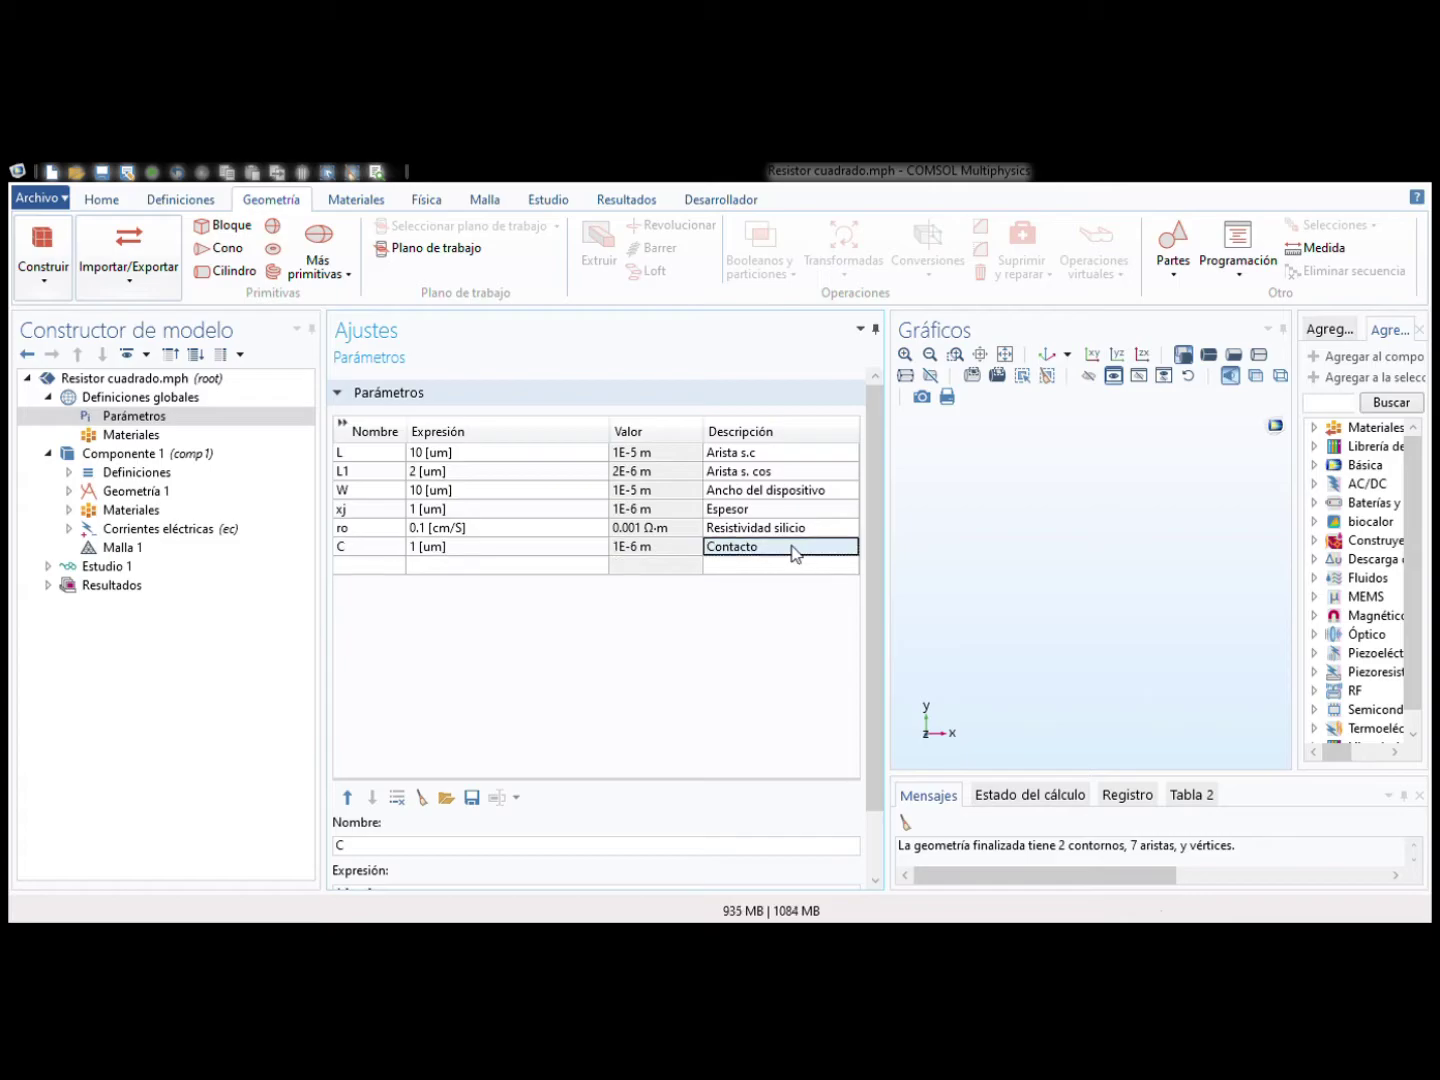
Step: Add a work plane on the xy plane to Geometría 1
{"action": "left_click", "coordinate": [68, 490]}
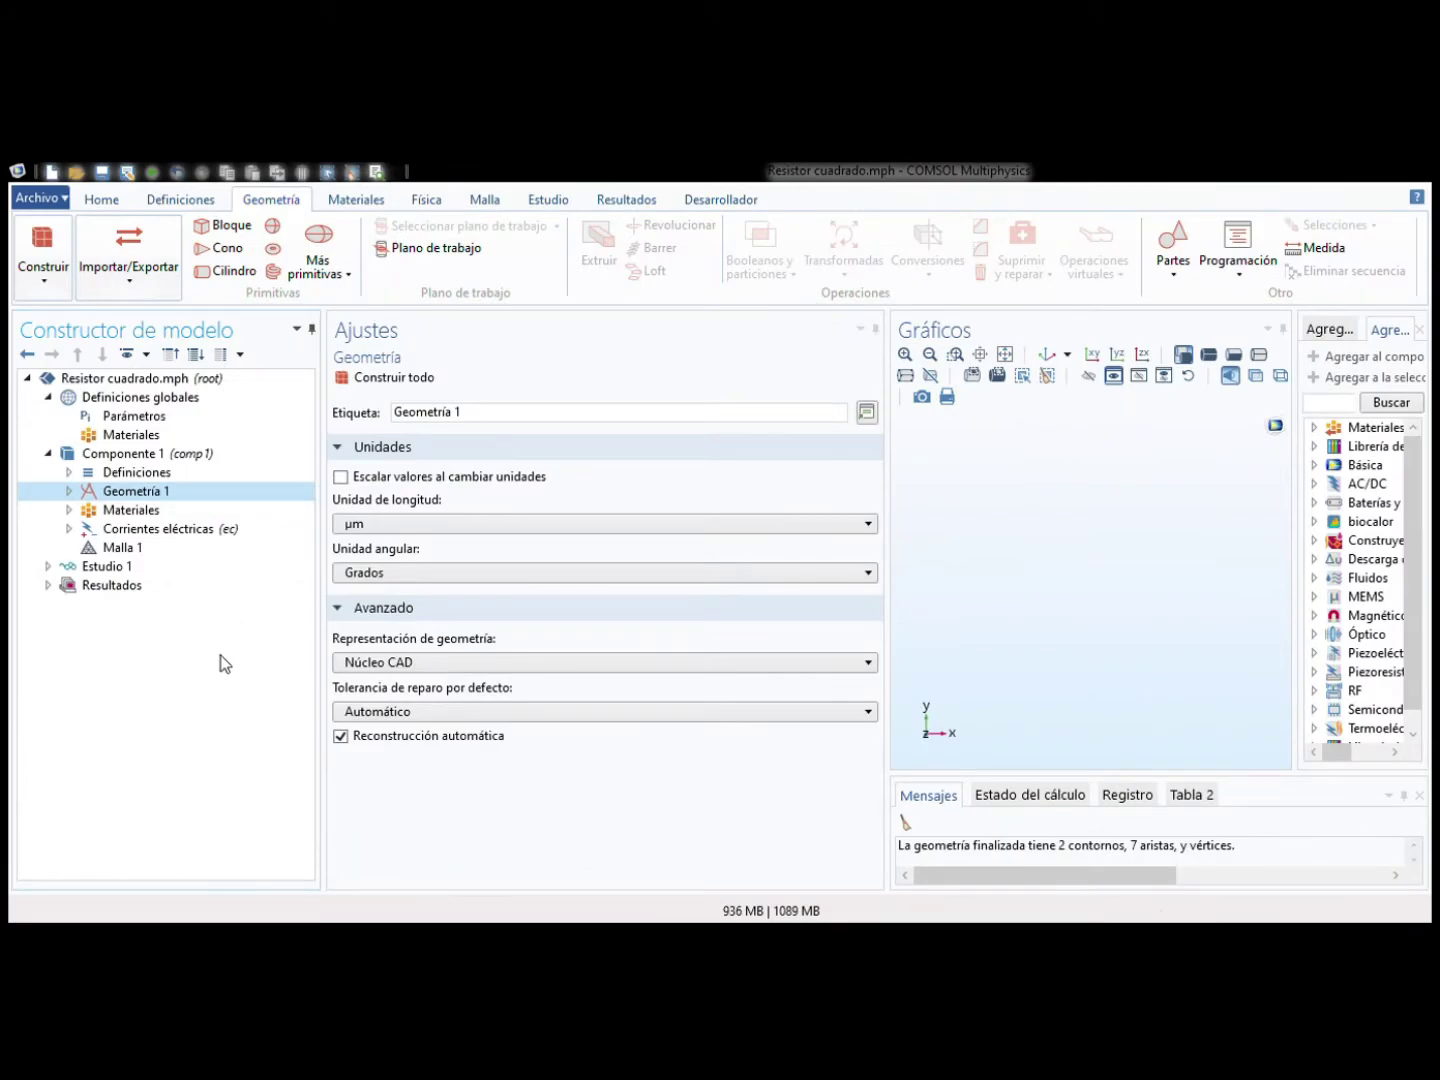
{"action": "left_click", "coordinate": [69, 490]}
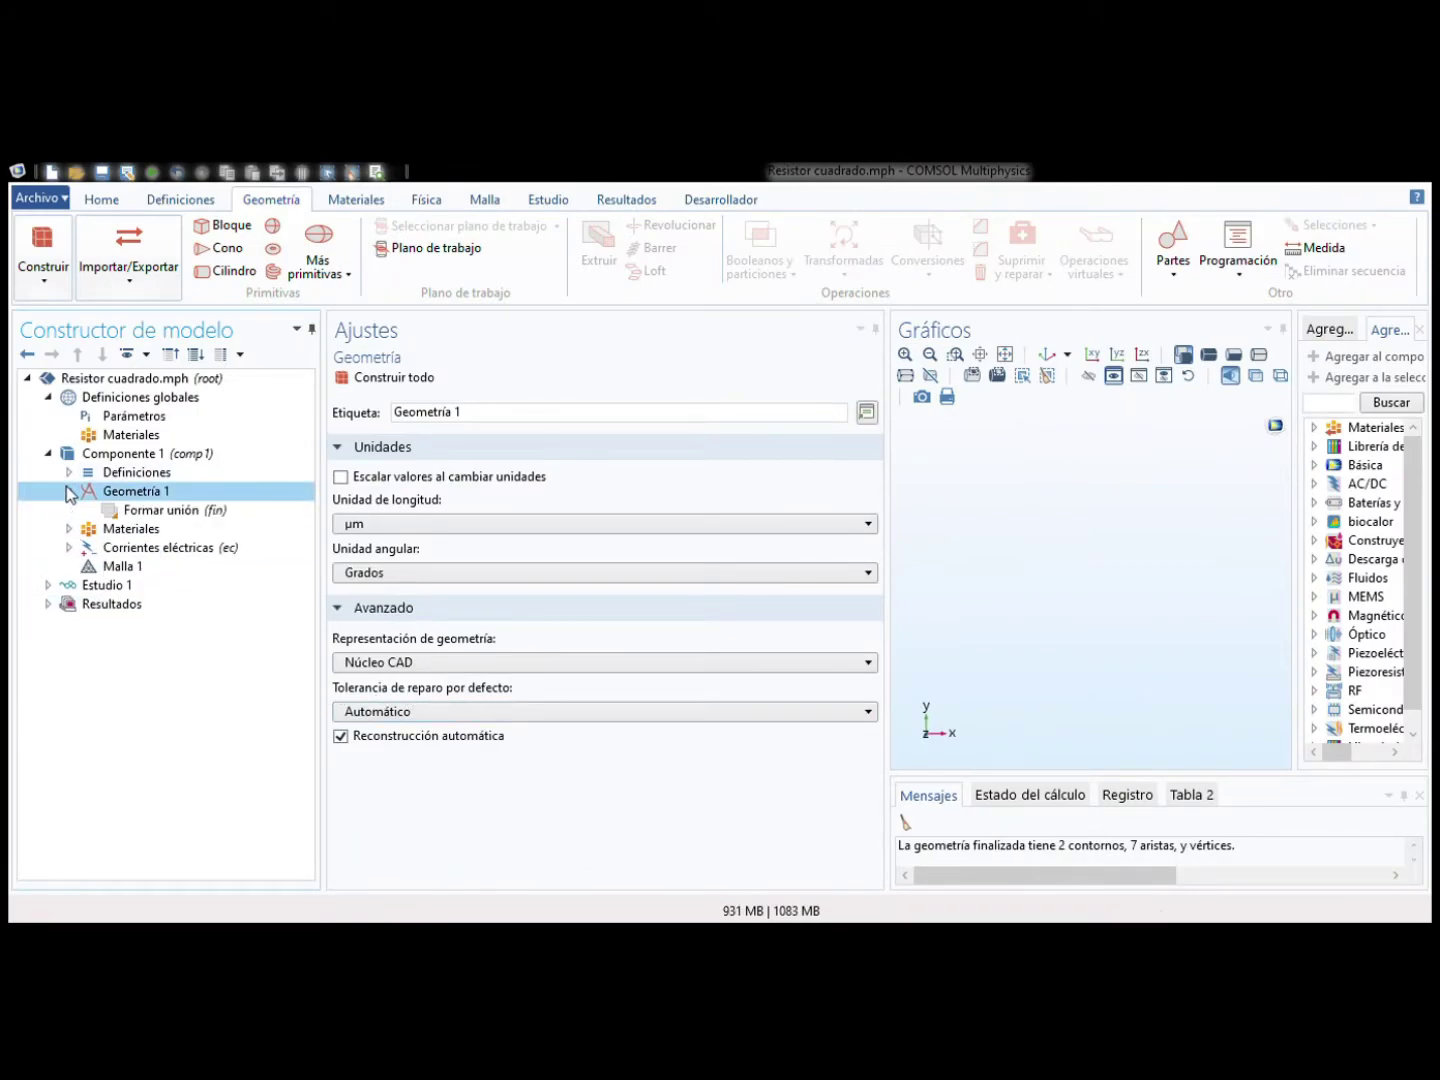
{"action": "left_click", "coordinate": [176, 512]}
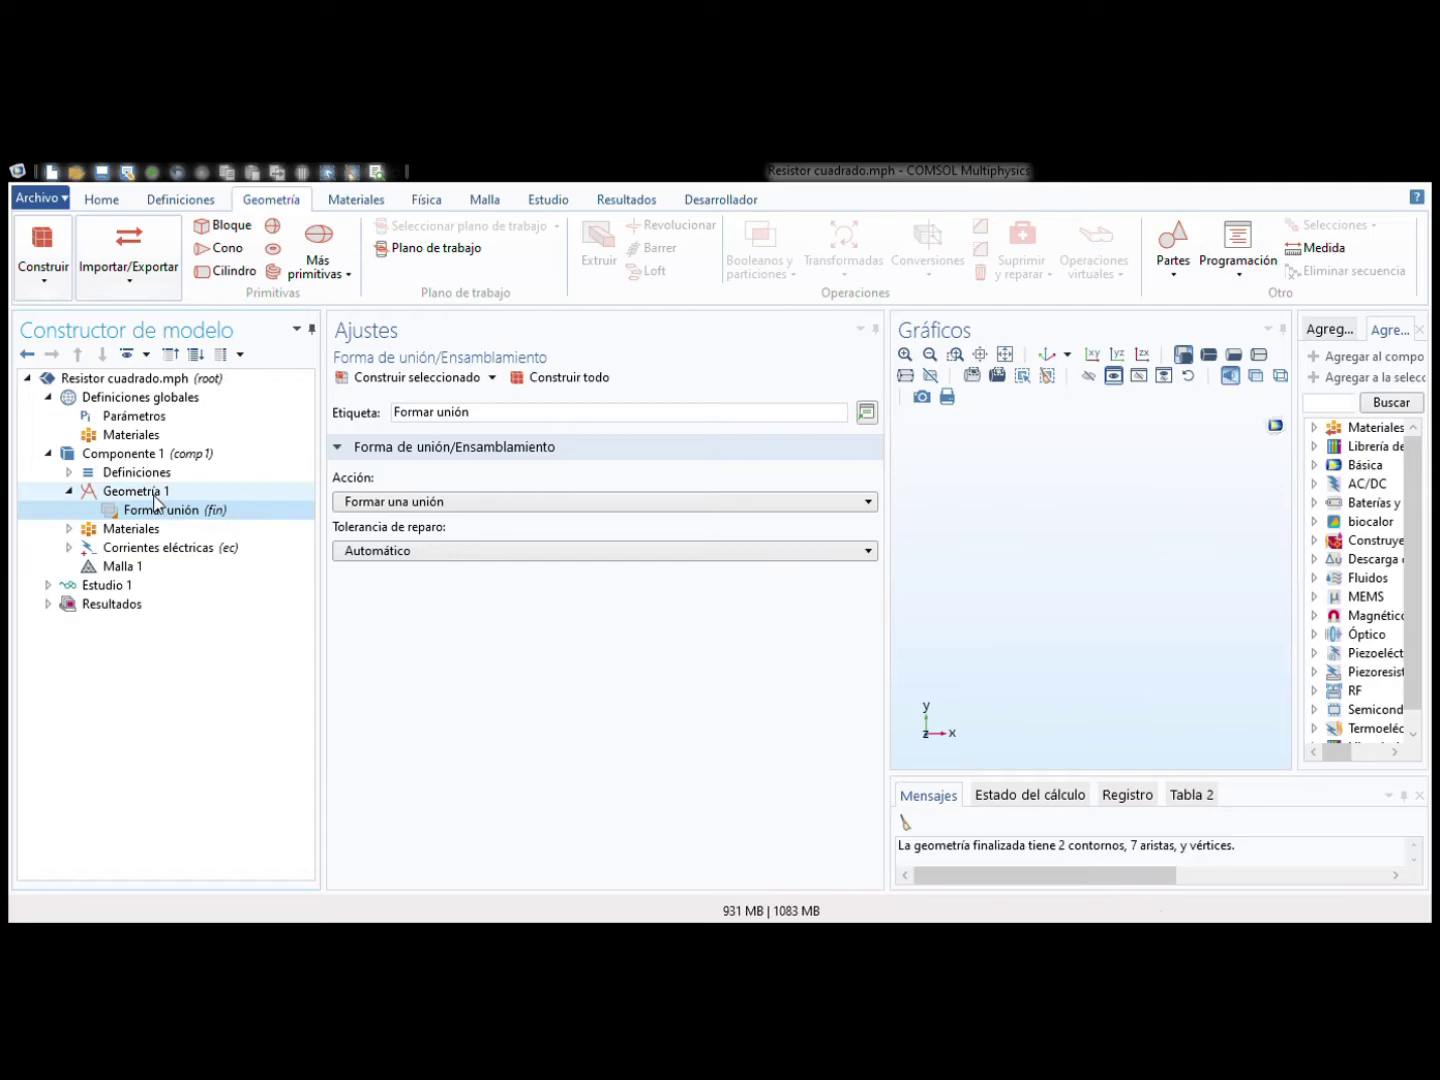
{"action": "left_click", "coordinate": [155, 496]}
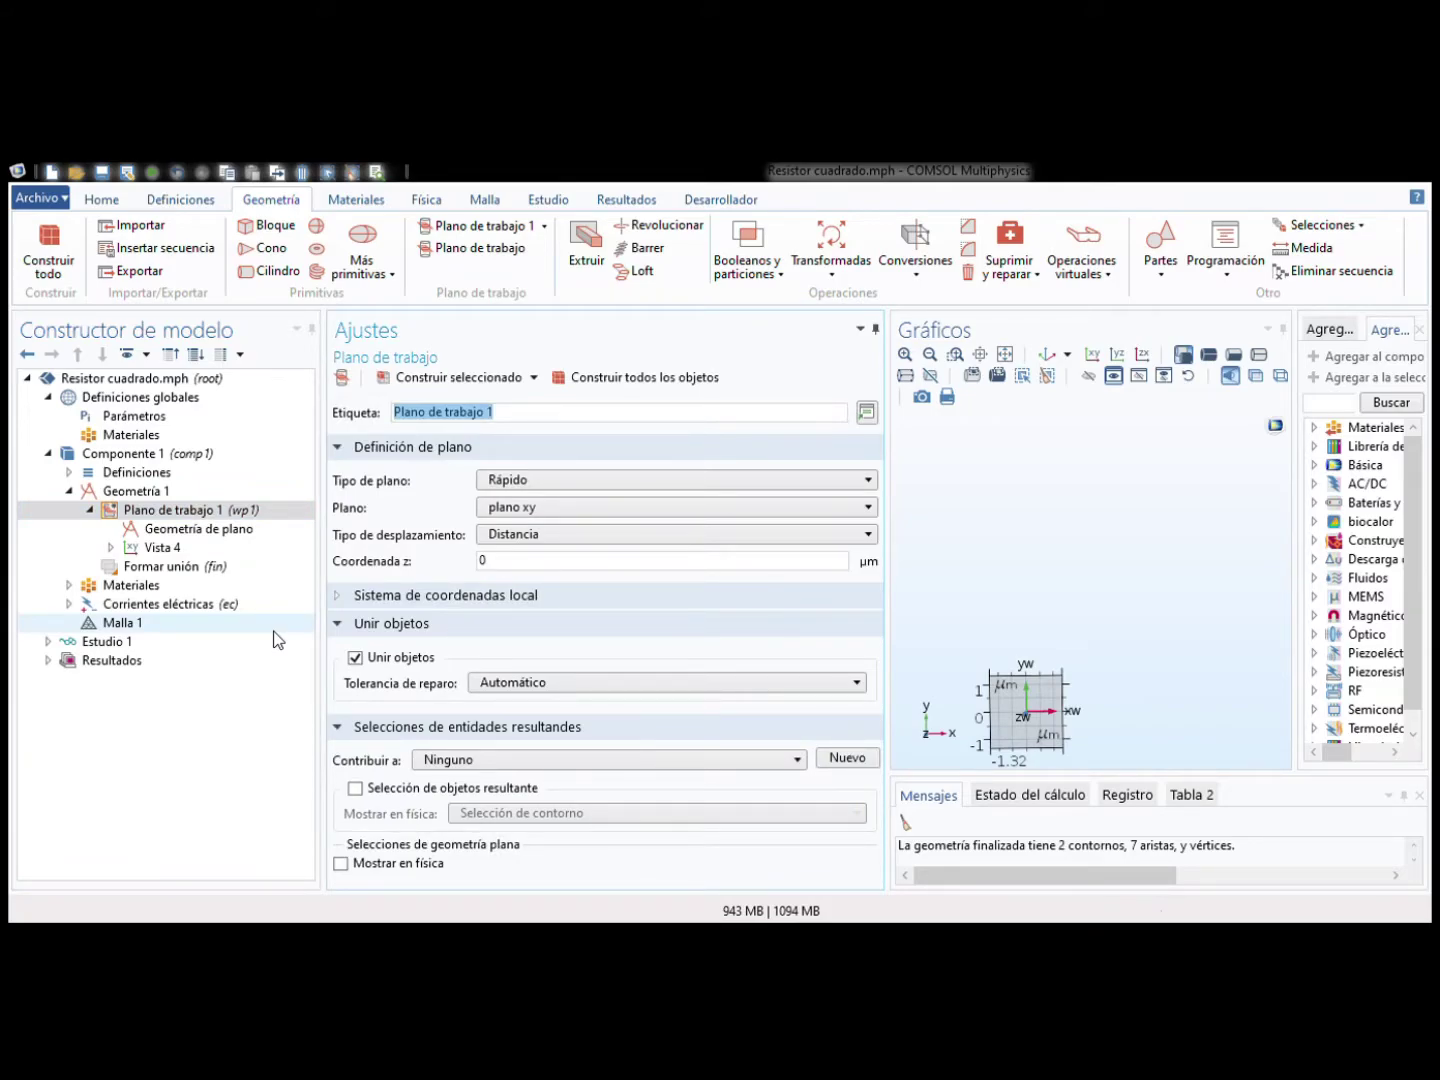
Step: Open the work plane's plane geometry and enable viewing the work plane geometry in 3D
{"action": "left_click", "coordinate": [247, 532]}
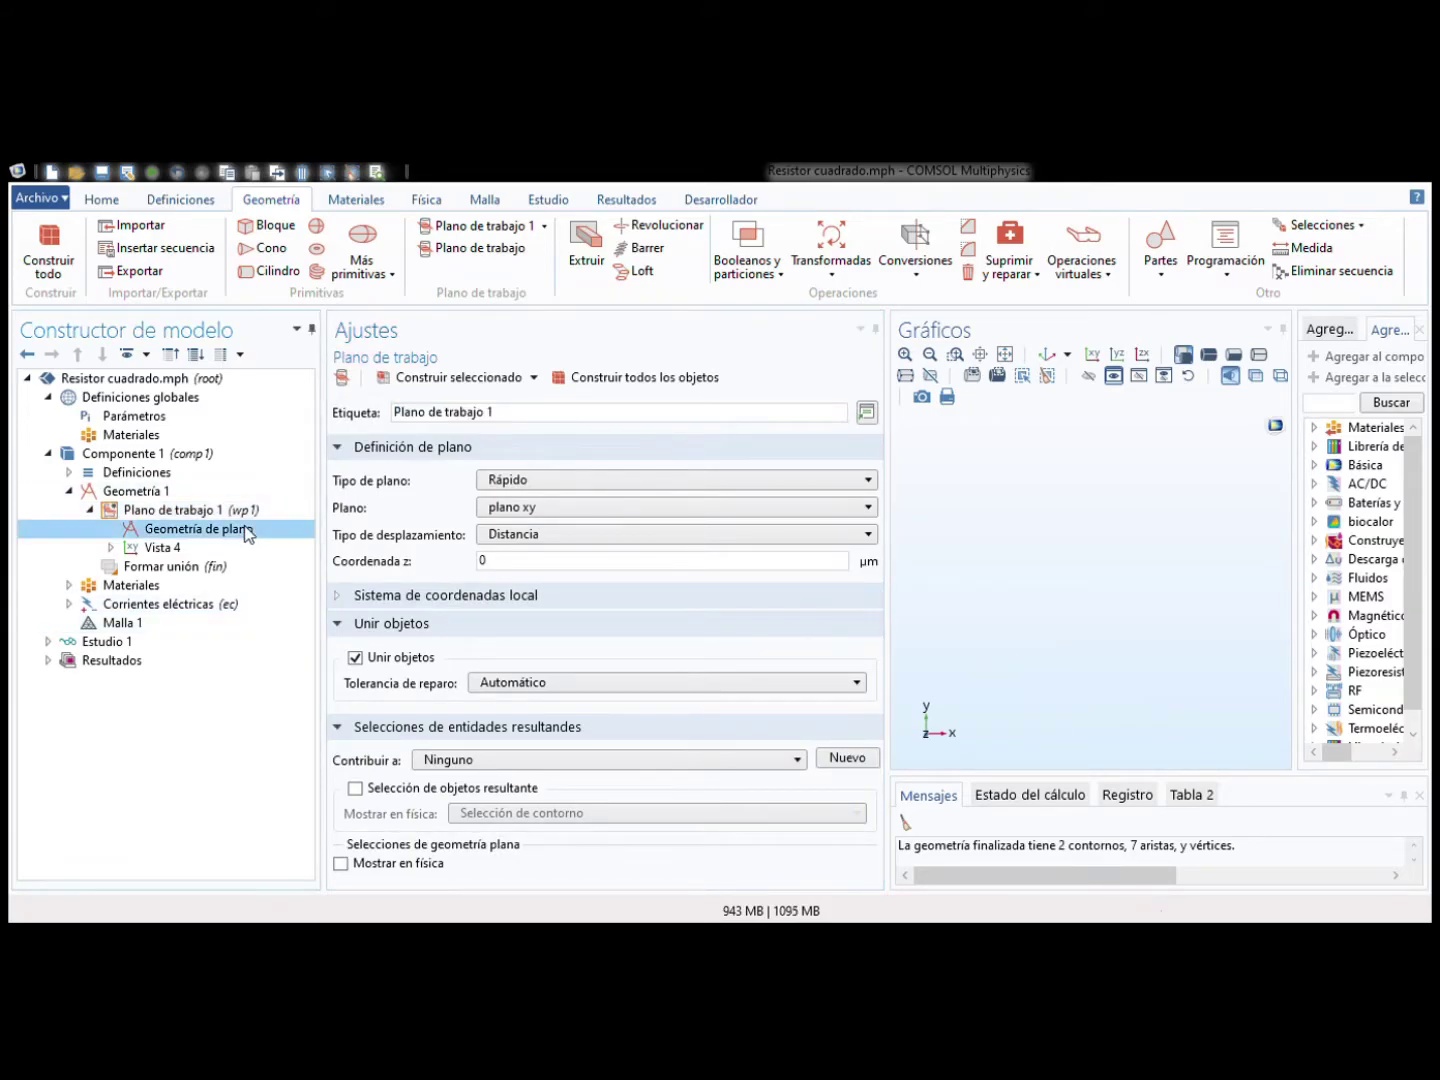
{"action": "left_click", "coordinate": [343, 478]}
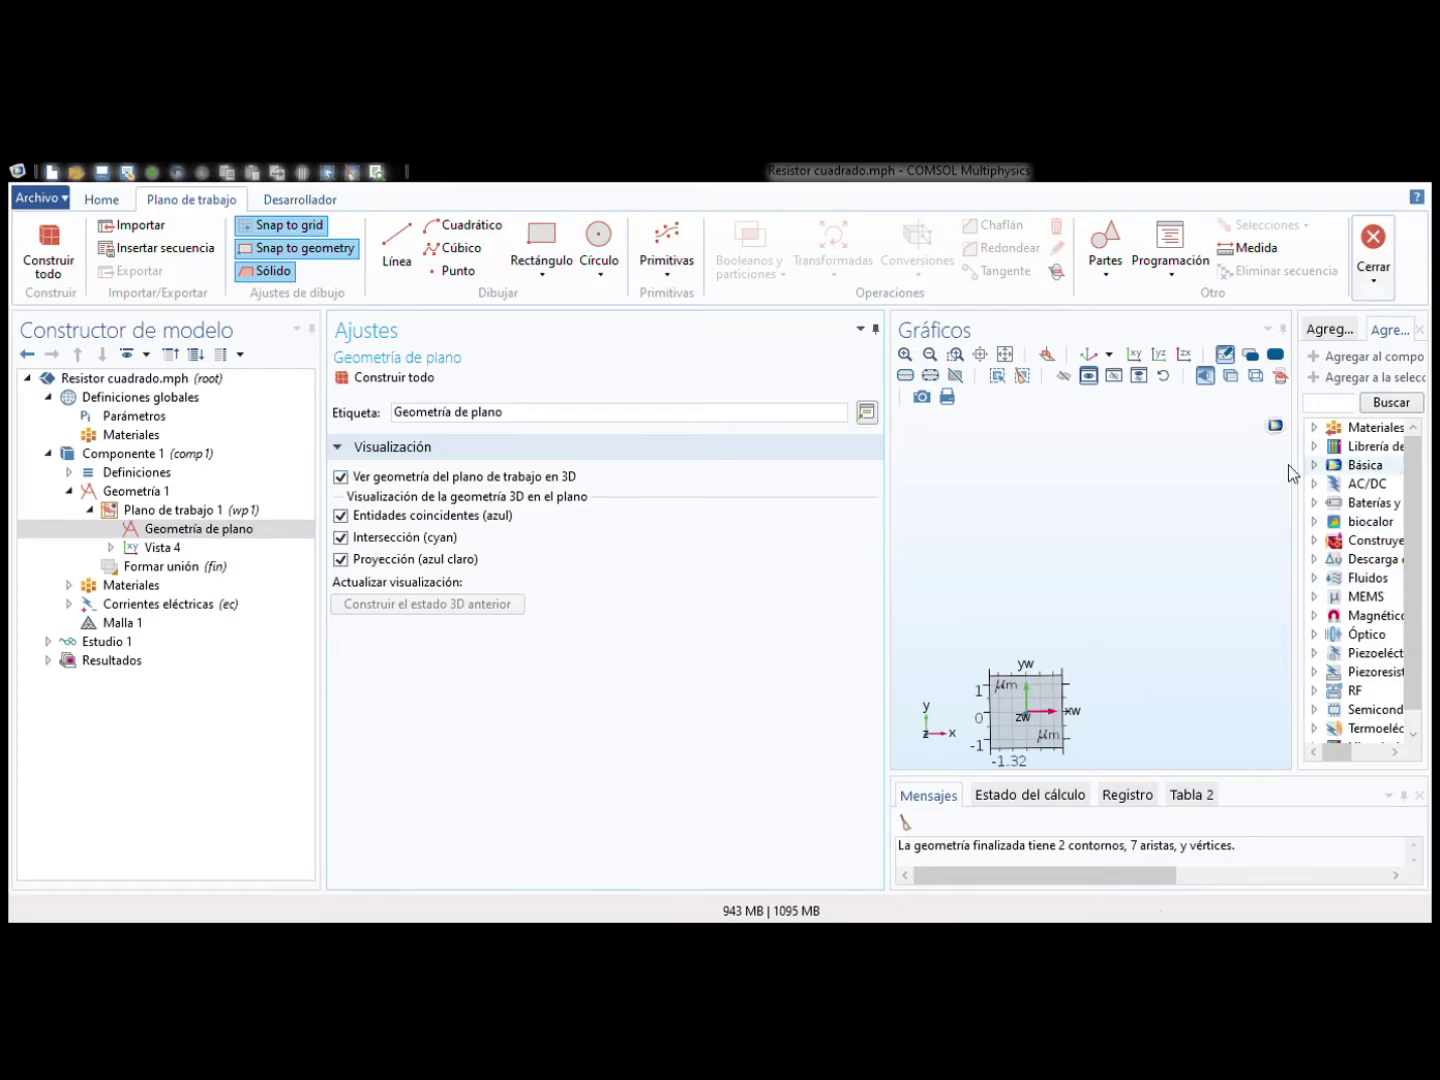
{"action": "left_click", "coordinate": [129, 512]}
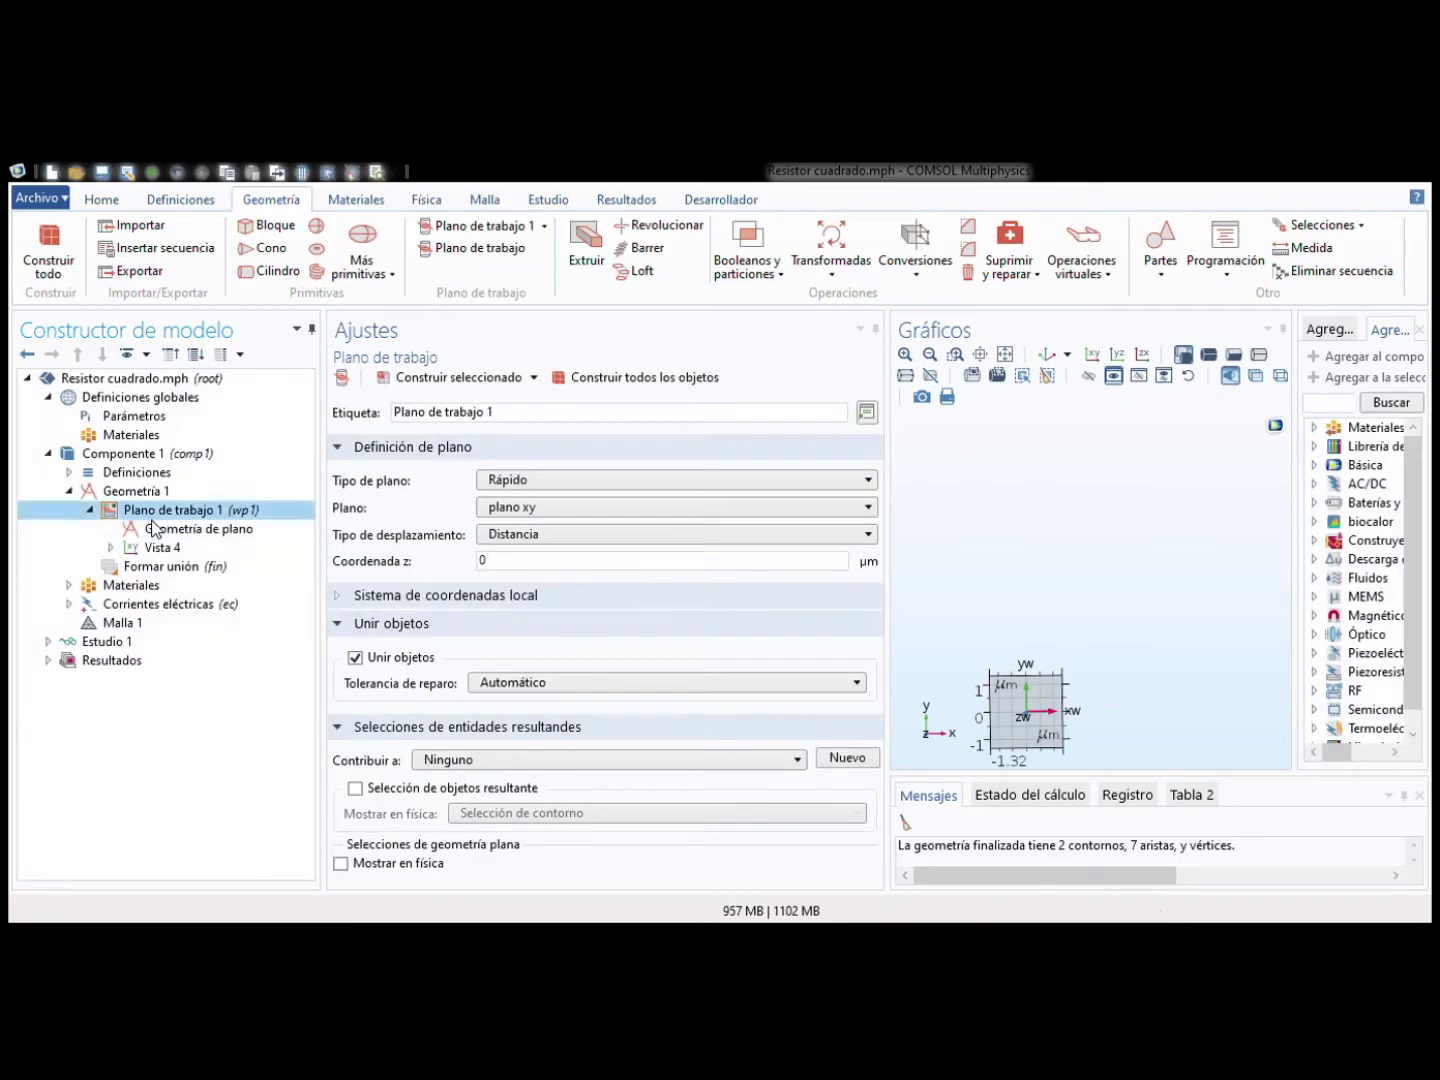
{"action": "left_click", "coordinate": [154, 530]}
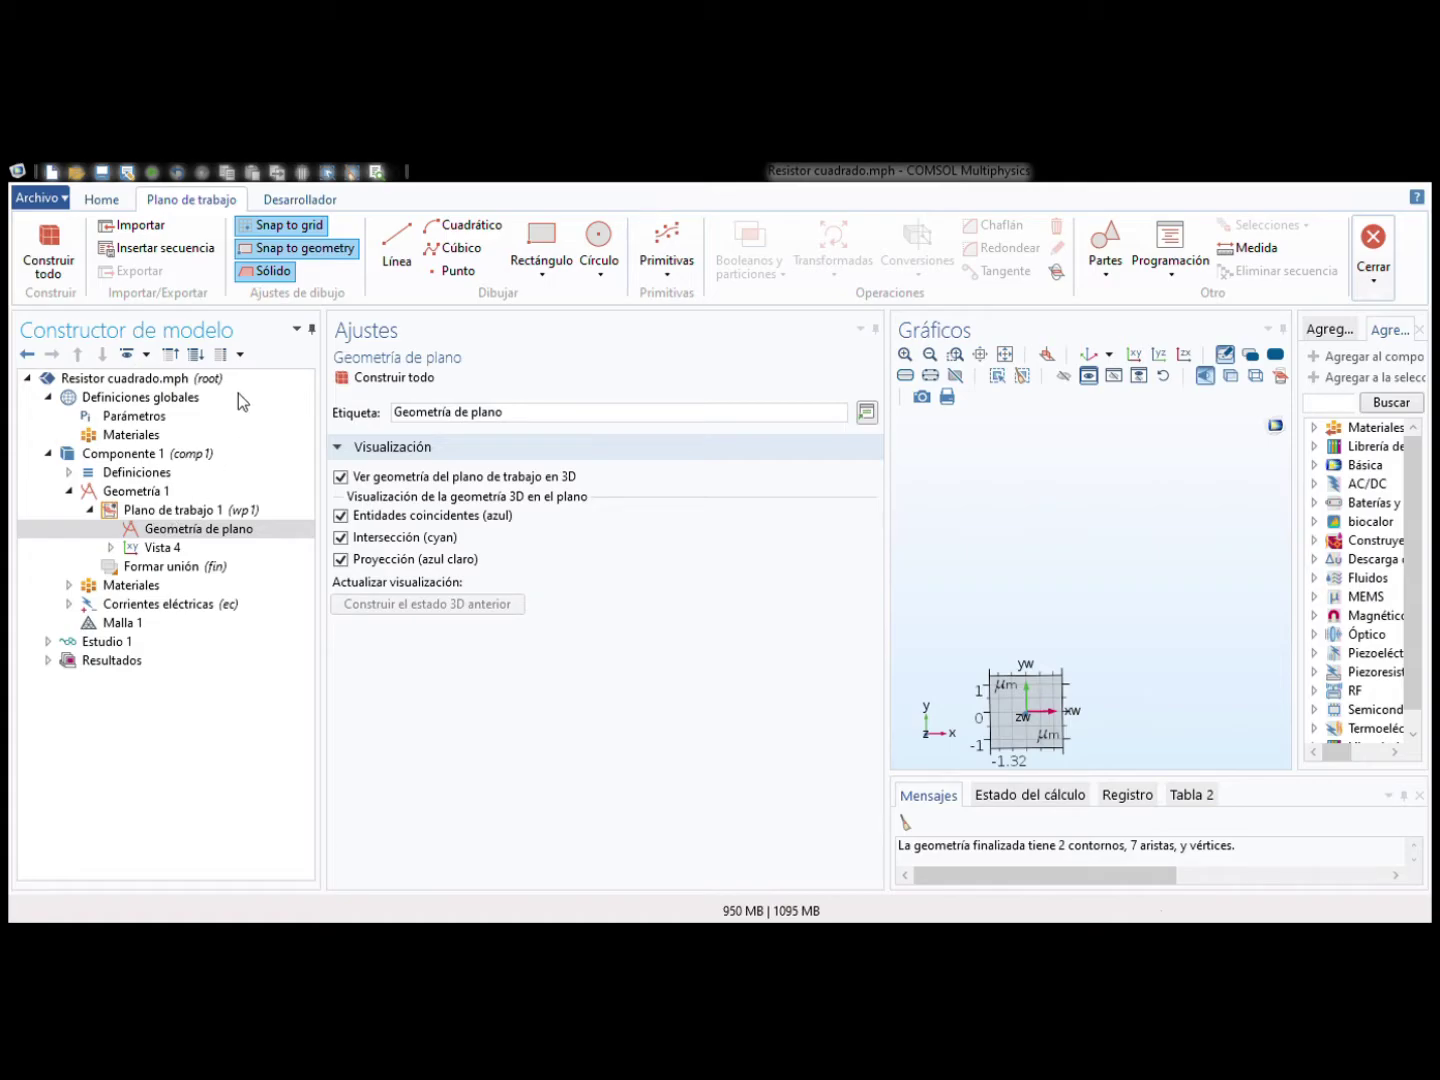
Step: Add a rectangle labelled "Resistor" to the plane geometry with width L and height W, and build it
{"action": "left_click", "coordinate": [250, 457]}
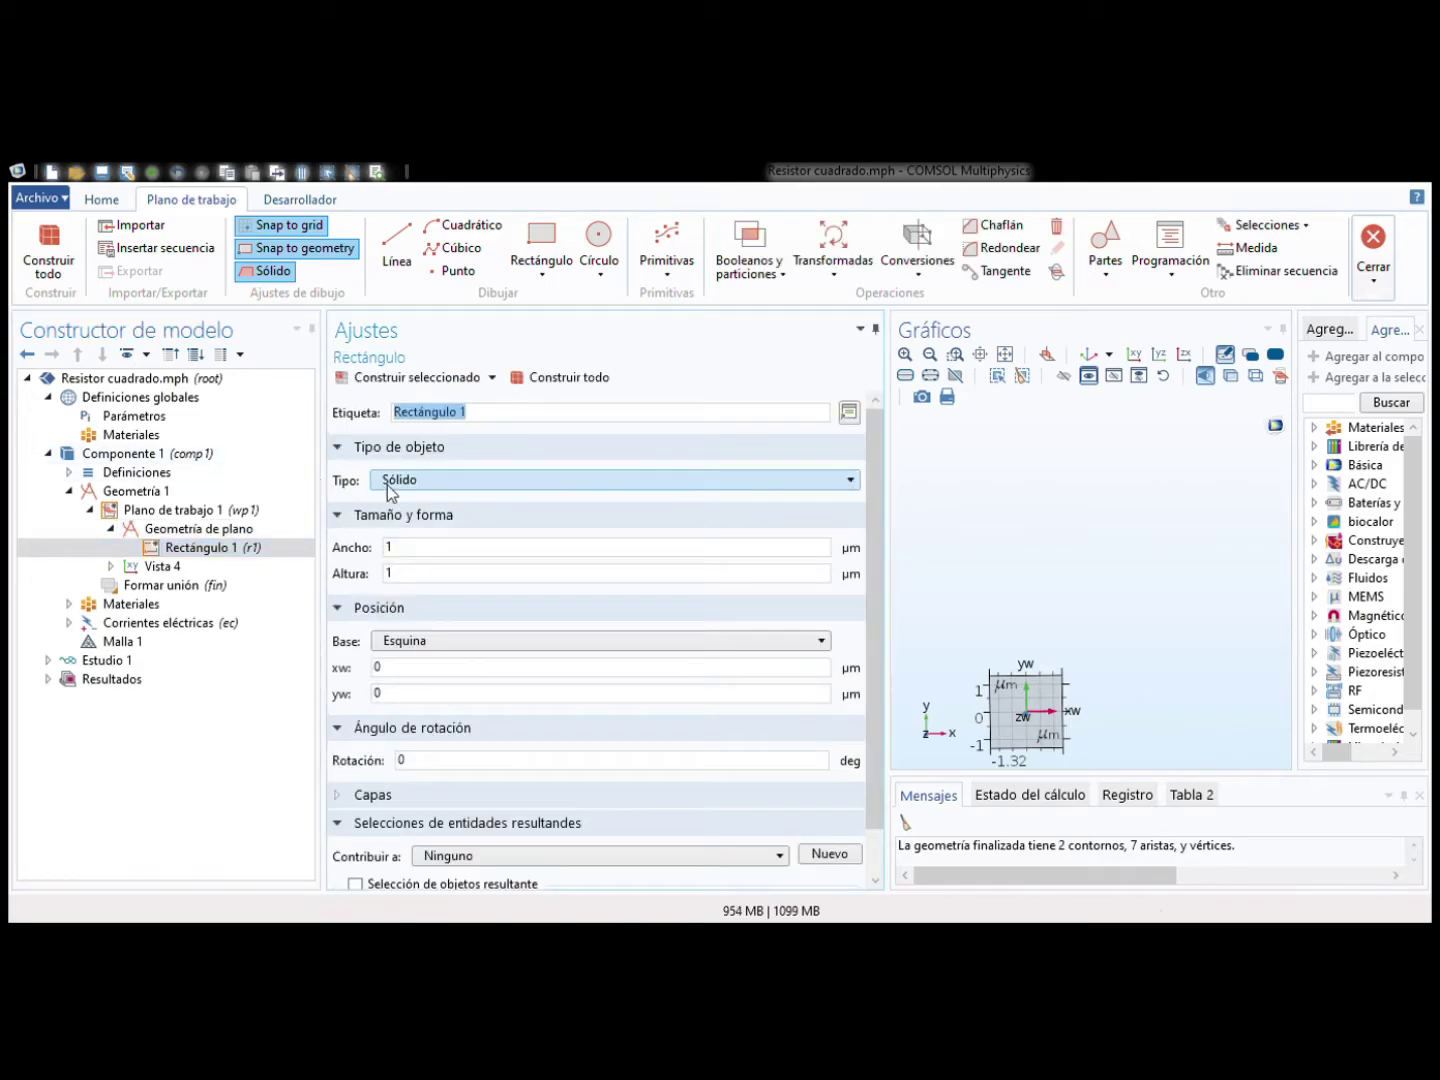
{"action": "key", "text": "BackSpace"}
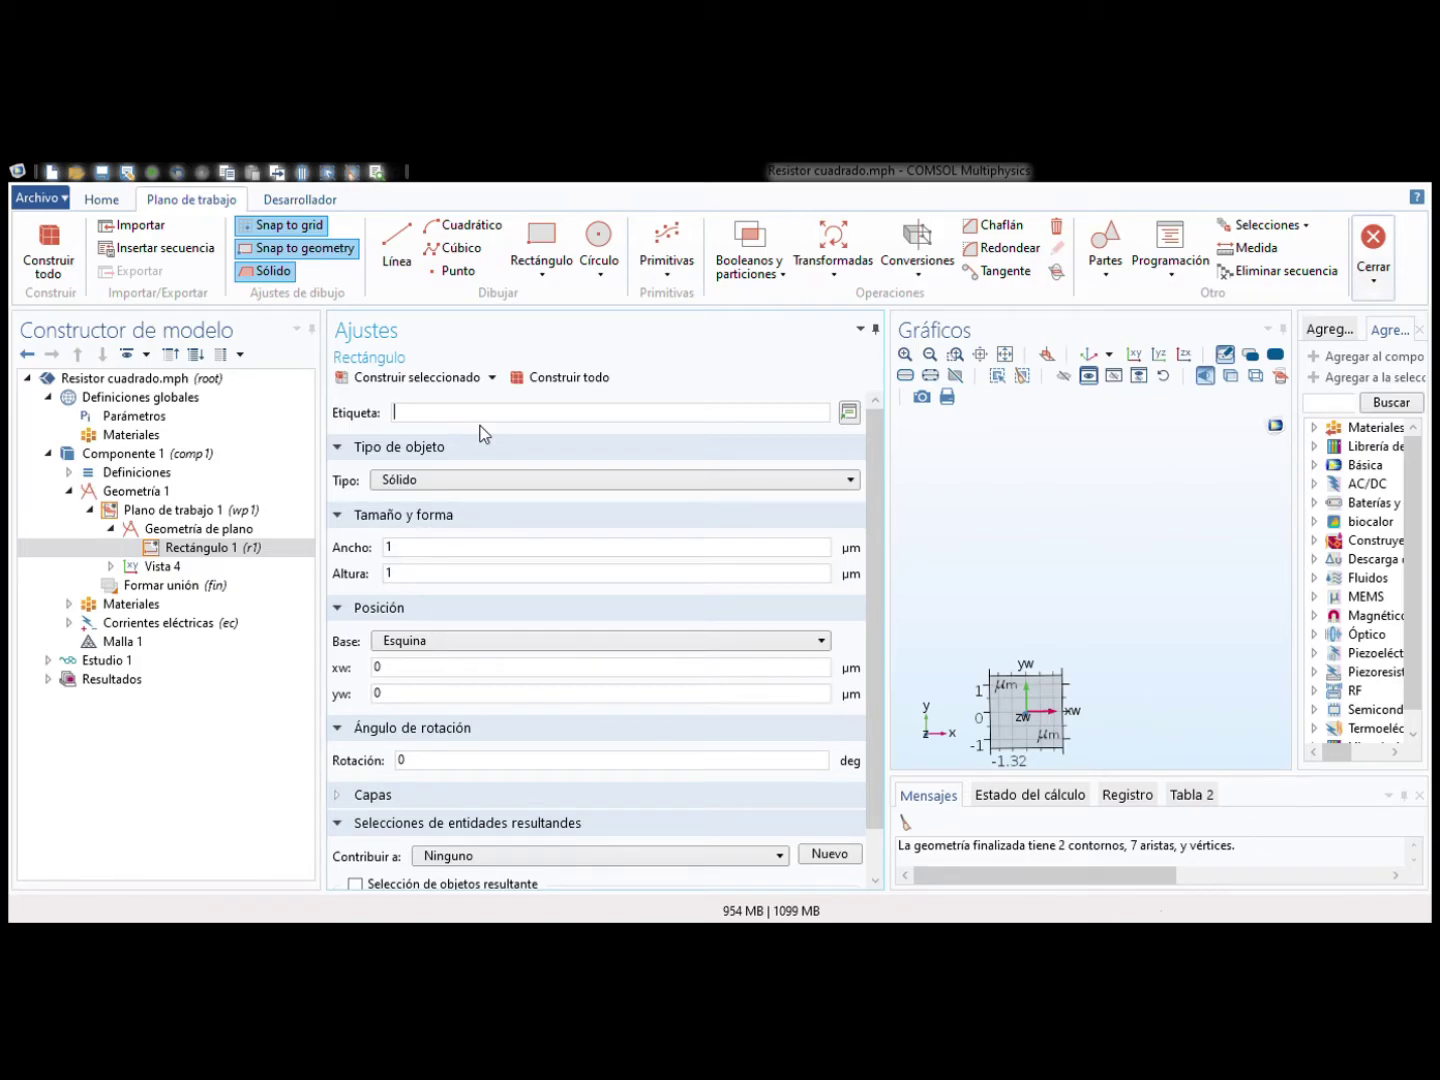
{"action": "type", "text": "Resistor"}
{"action": "left_click", "coordinate": [433, 549]}
{"action": "type", "text": "L"}
{"action": "left_click", "coordinate": [424, 580]}
{"action": "key", "text": "BackSpace"}
{"action": "type", "text": "W"}
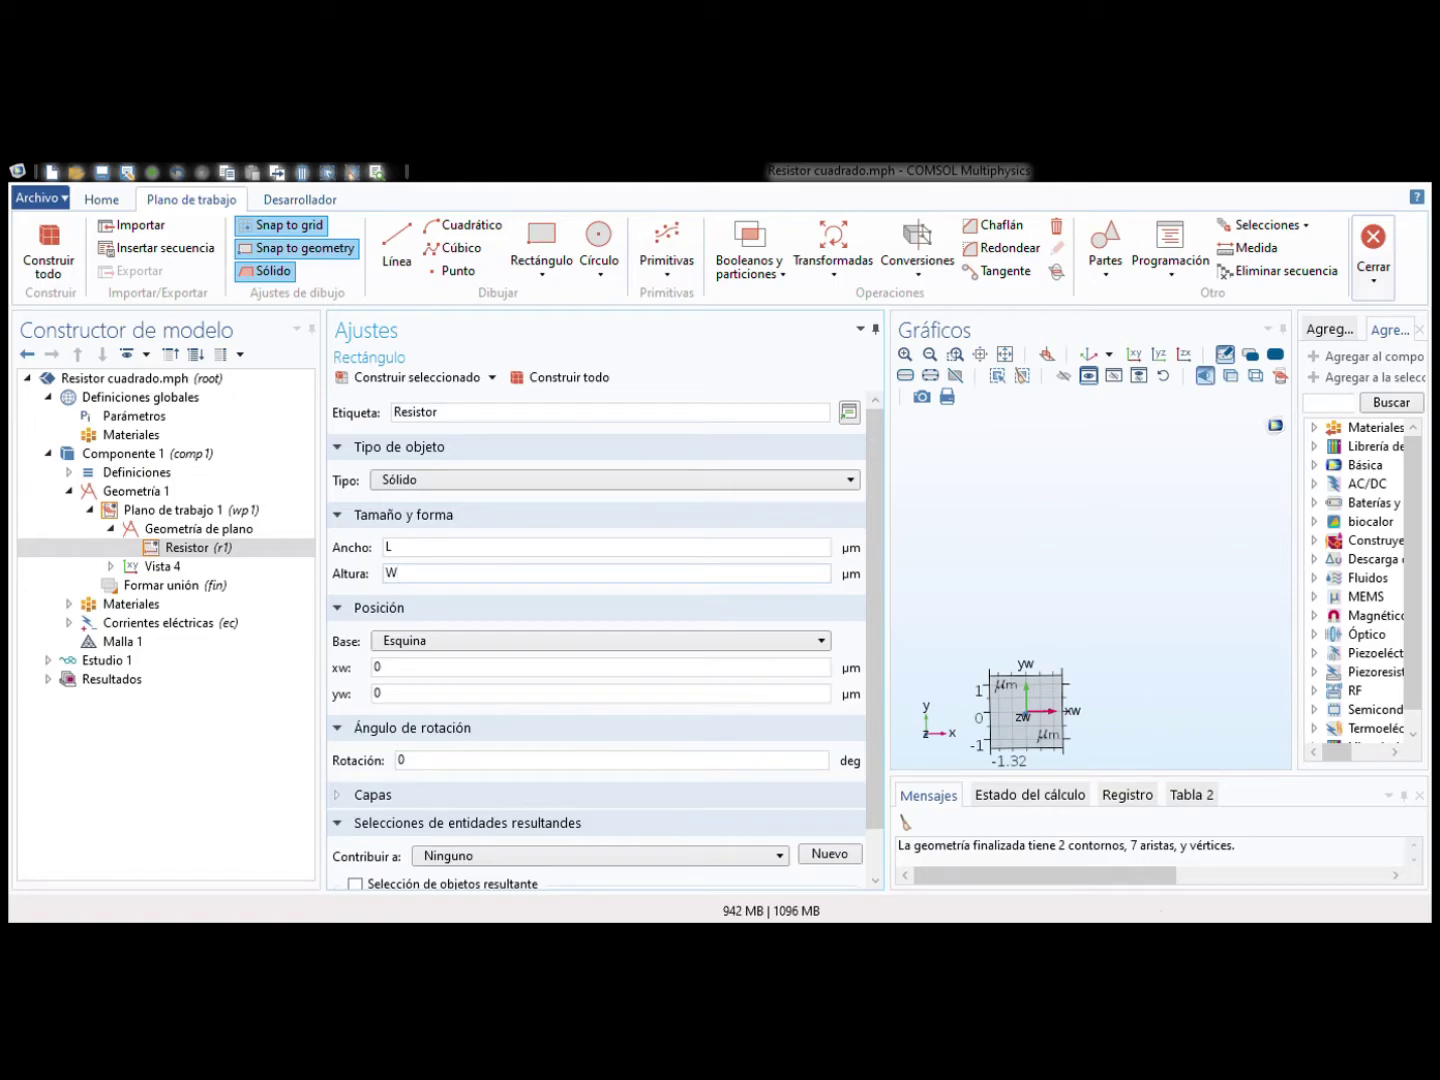
{"action": "left_click", "coordinate": [445, 379]}
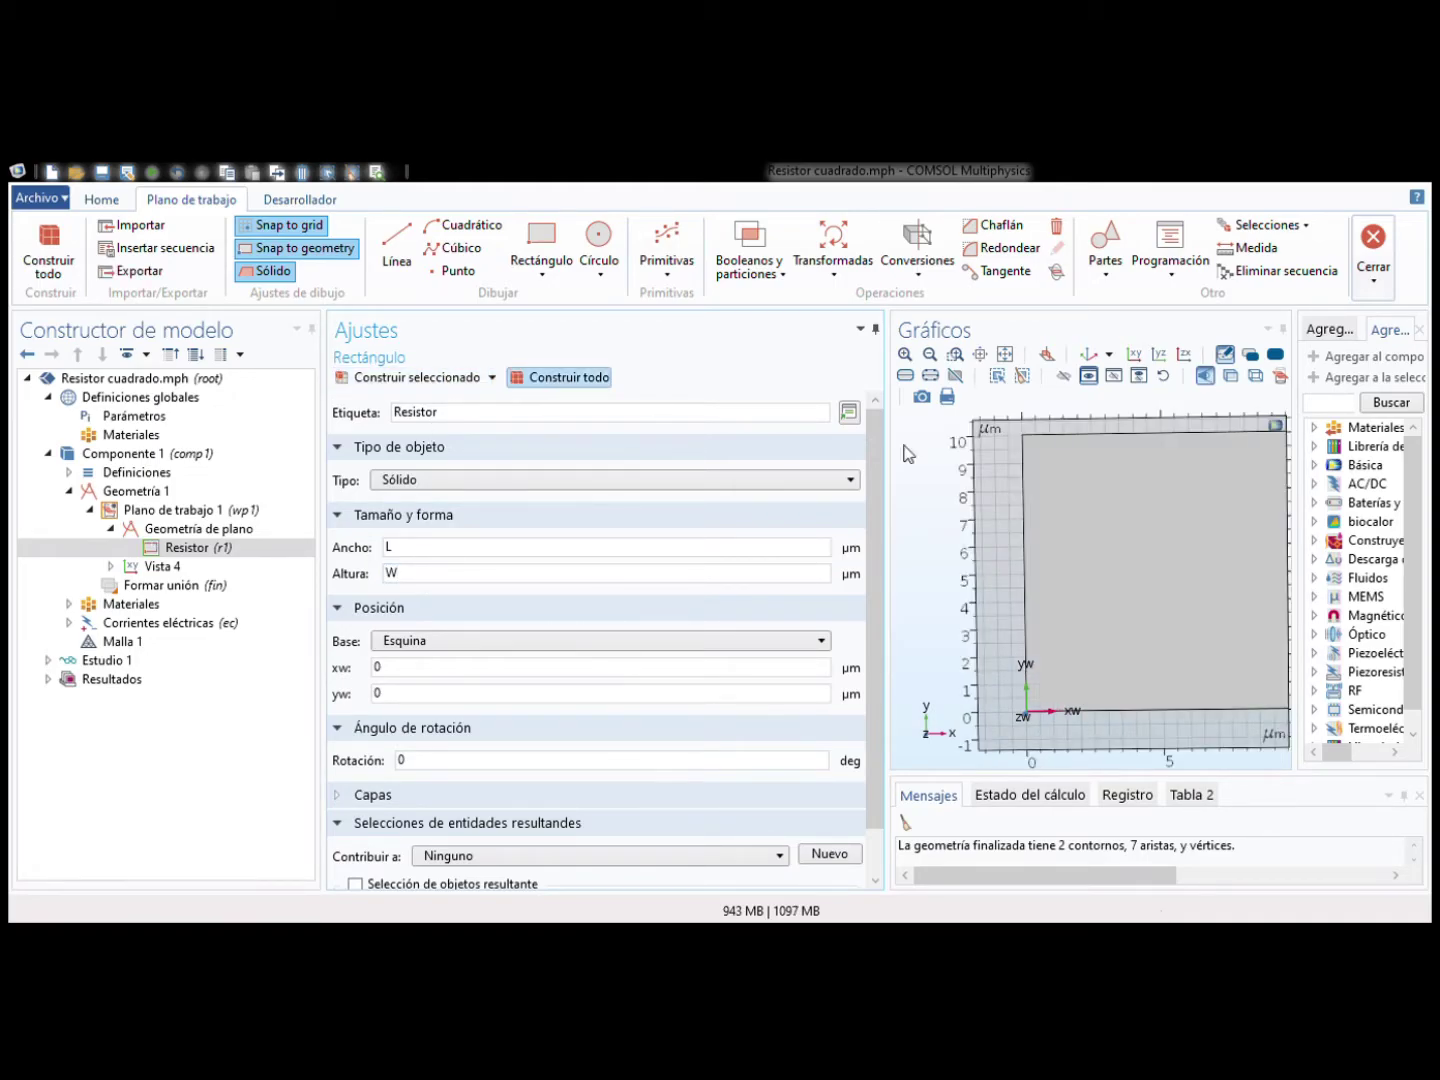
{"action": "left_click_drag", "start_coordinate": [1104, 682], "coordinate": [1112, 638]}
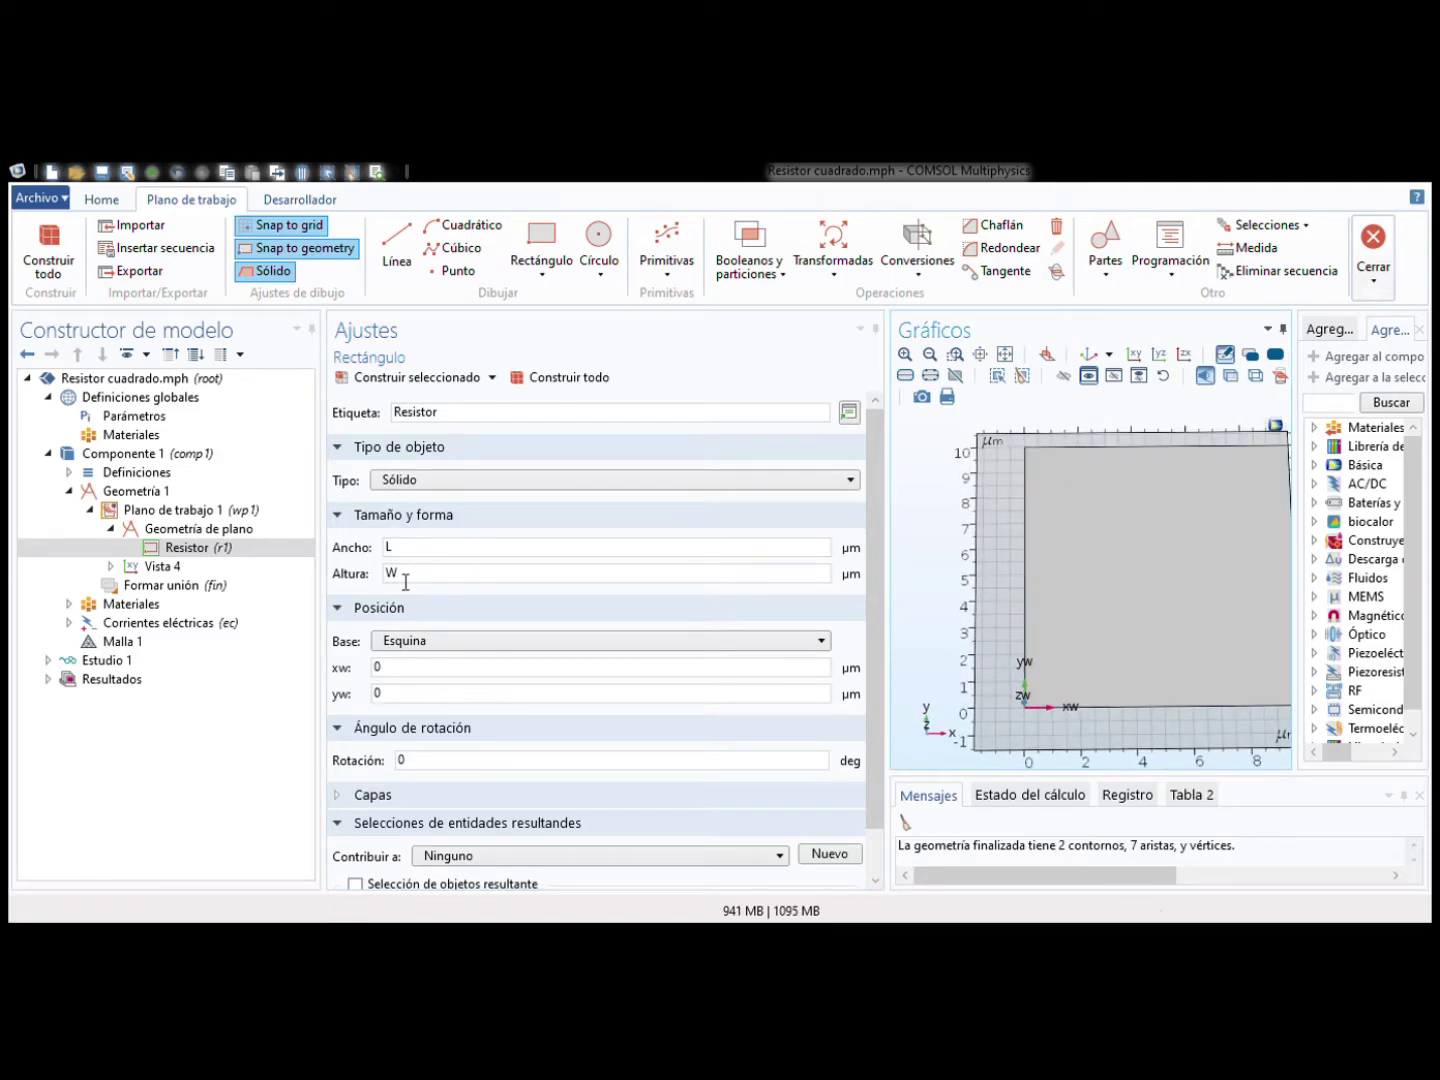
Step: Add and build a rectangle labelled "Terminal 1" in the plane geometry with width L1 and height W
{"action": "left_click", "coordinate": [191, 550]}
{"action": "left_click", "coordinate": [187, 532]}
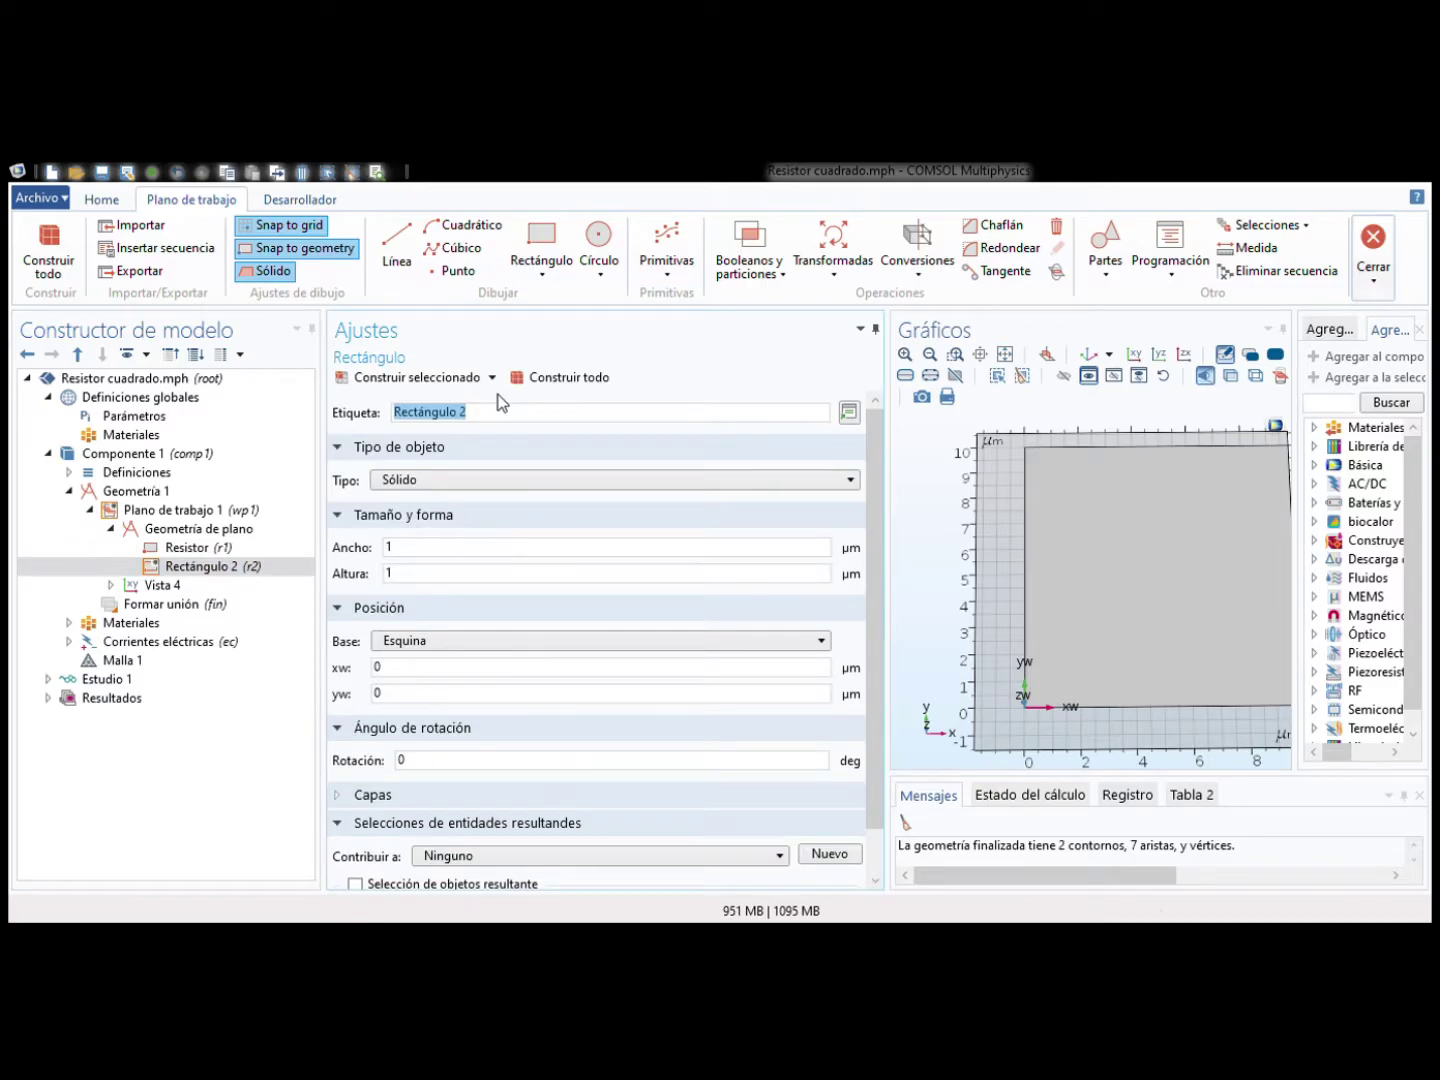
{"action": "type", "text": "Terminal 1"}
{"action": "left_click", "coordinate": [422, 550]}
{"action": "key", "text": "BackSpace"}
{"action": "type", "text": "L1"}
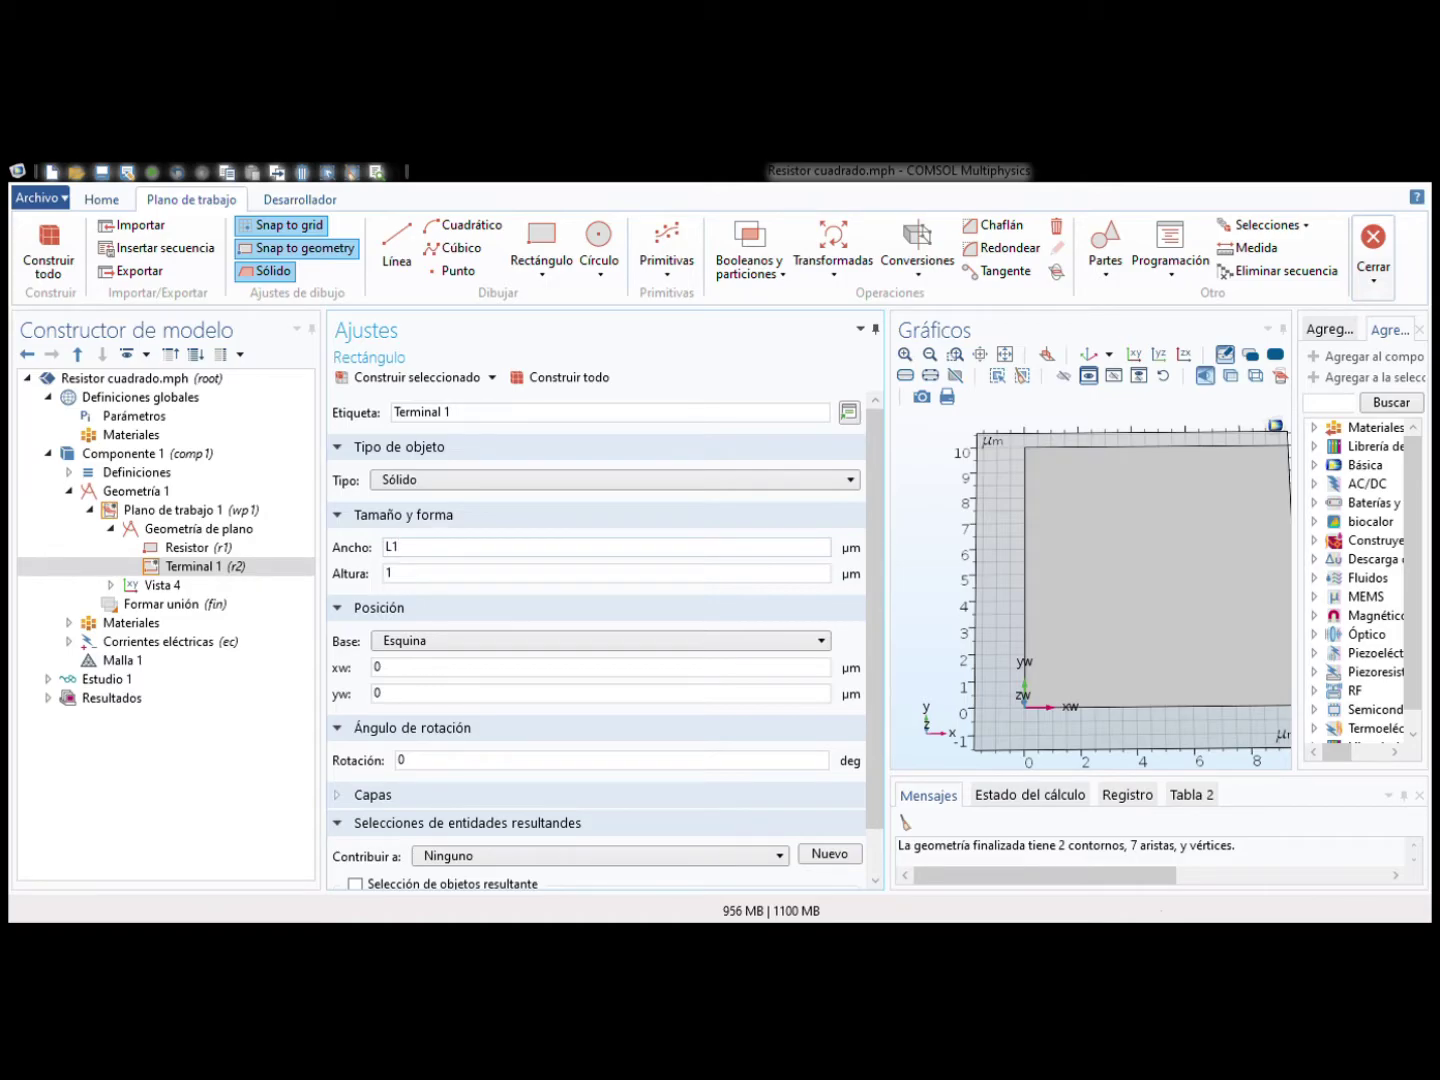
{"action": "left_click", "coordinate": [464, 576]}
{"action": "type", "text": "W"}
{"action": "left_click", "coordinate": [411, 381]}
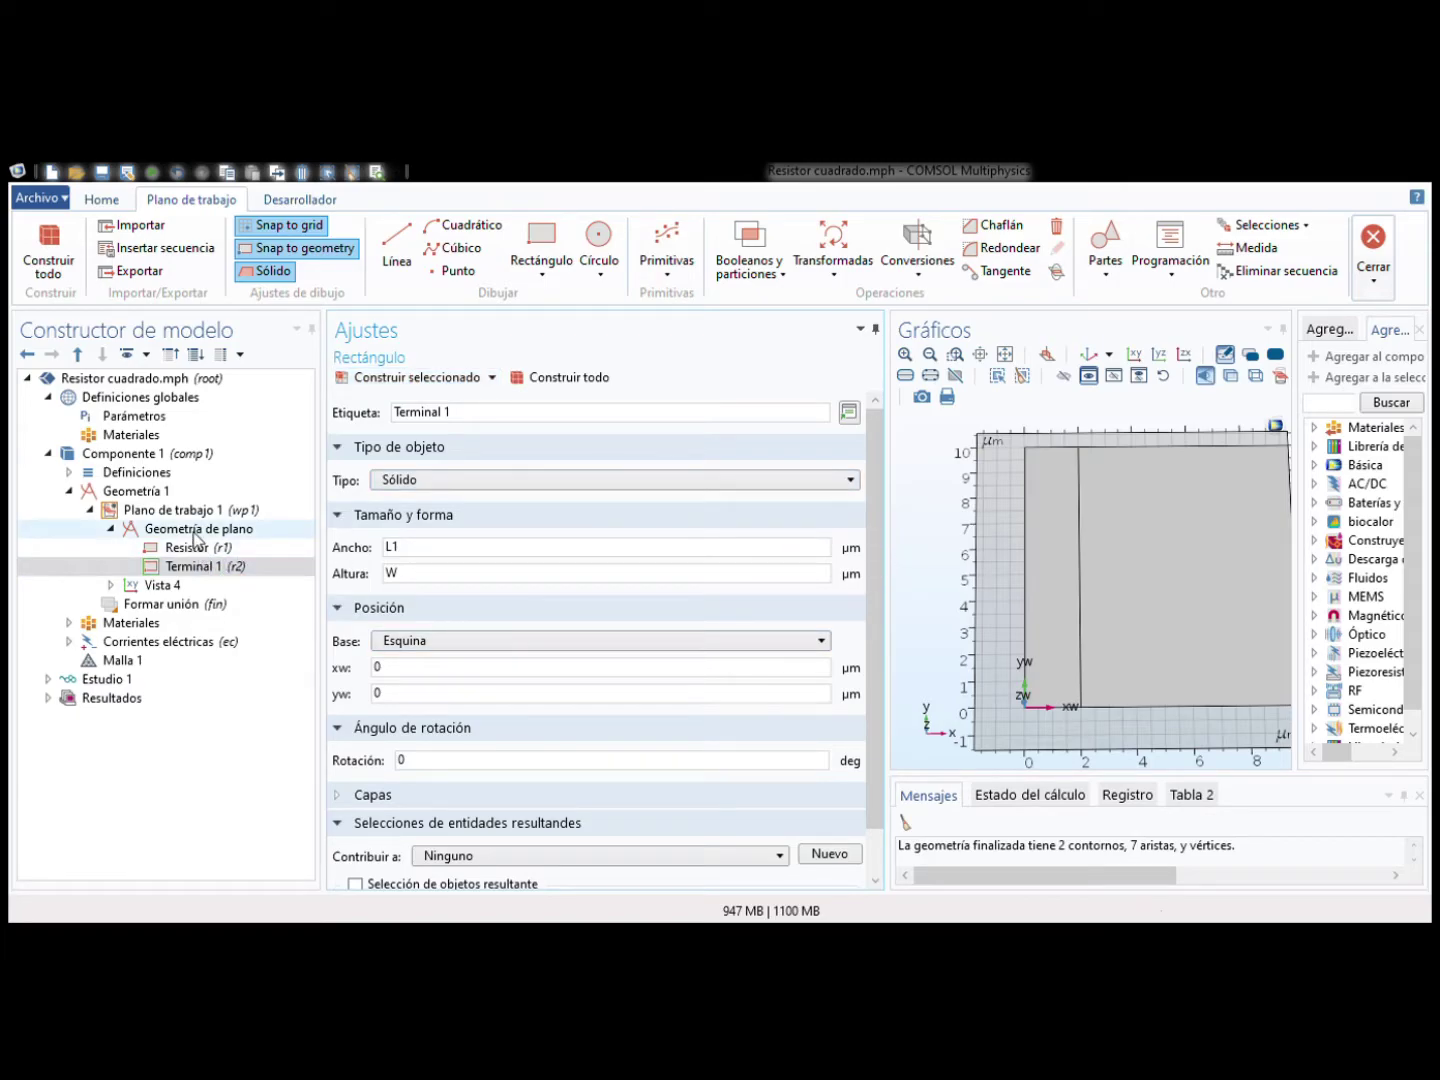
Step: Add and build a rectangle labelled "Terminal 2" with width L1, height W and xw position L-L1
{"action": "left_click", "coordinate": [196, 530]}
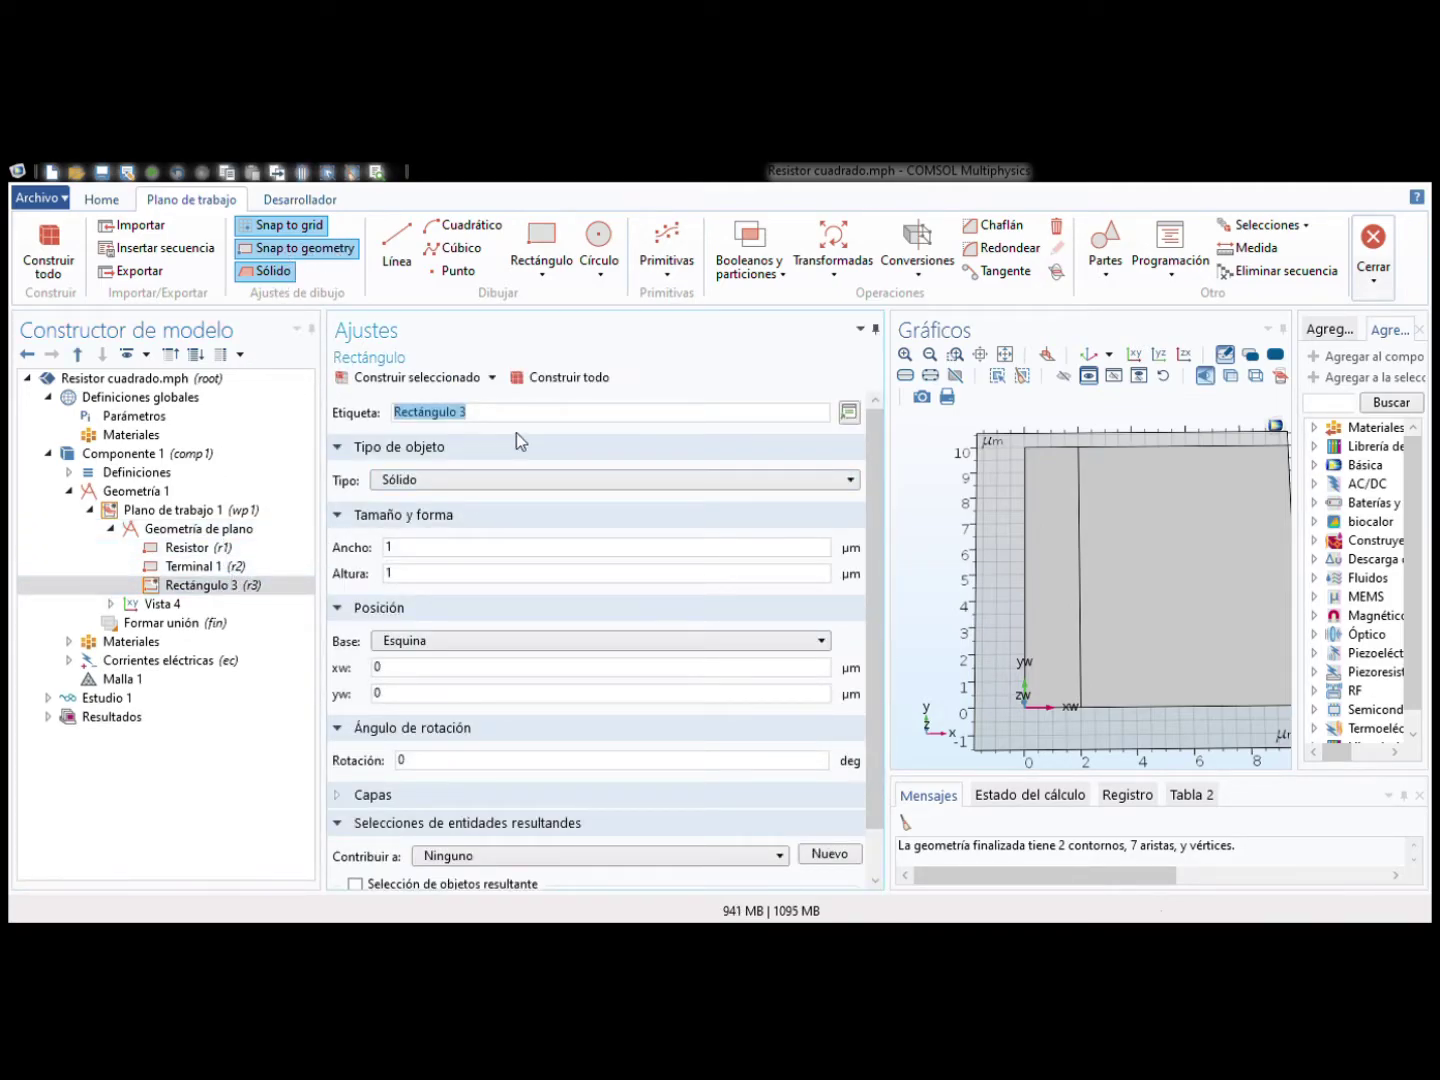
{"action": "key", "text": "BackSpace"}
{"action": "type", "text": "Terminal 2"}
{"action": "left_click", "coordinate": [422, 557]}
{"action": "type", "text": "L1"}
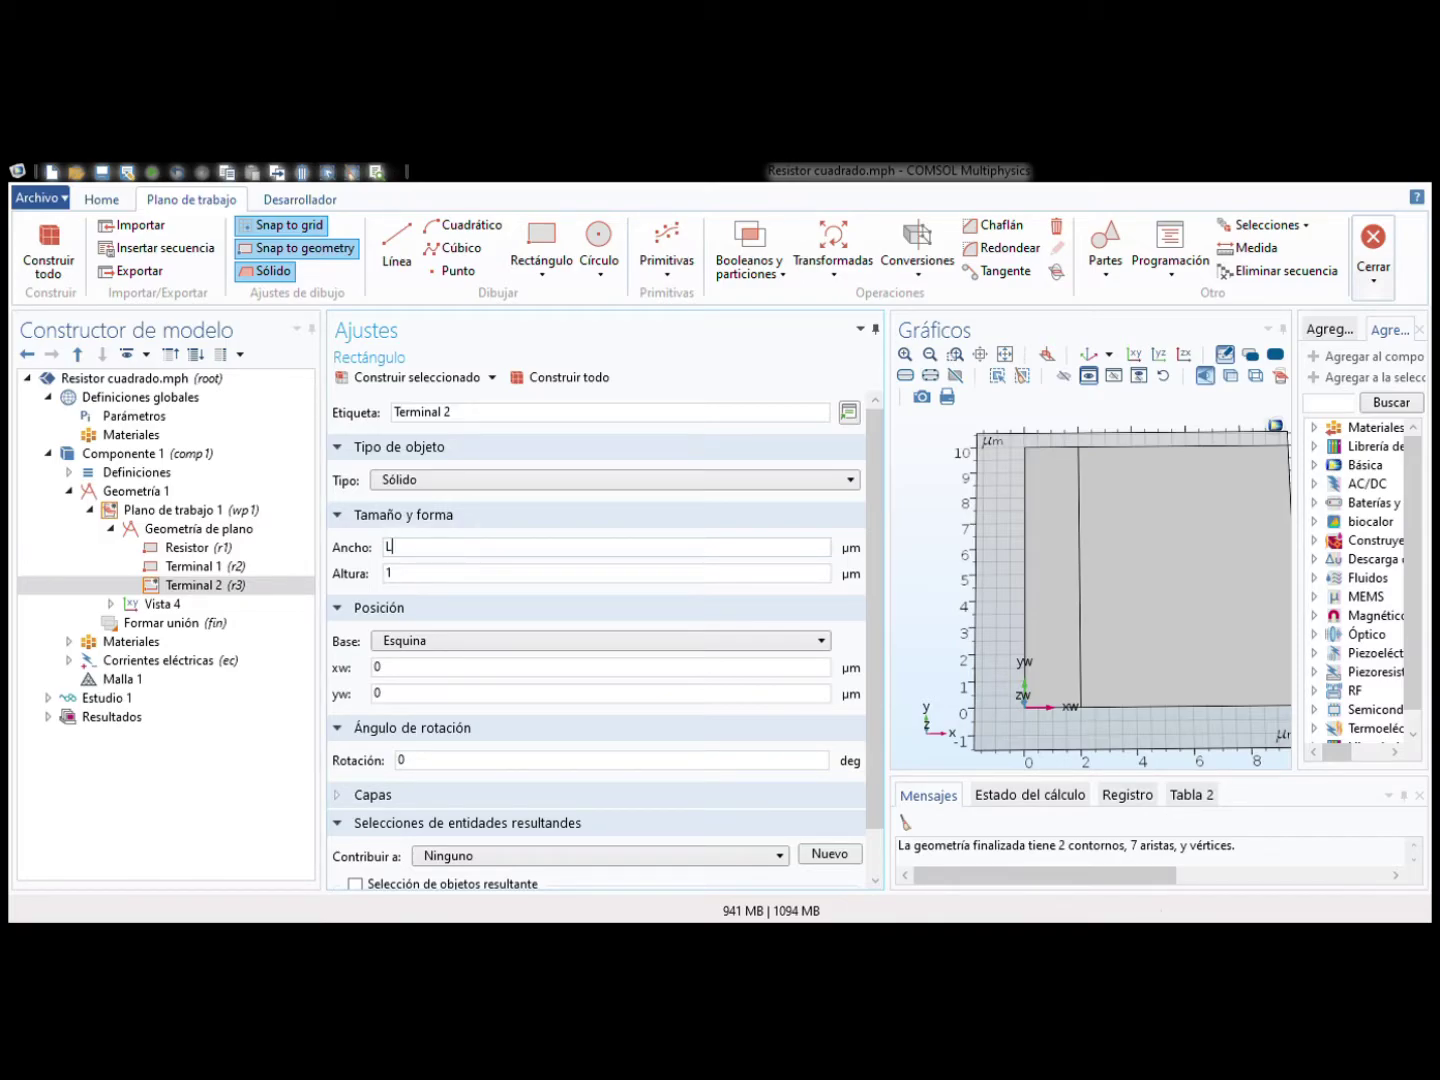
{"action": "left_click", "coordinate": [441, 573]}
{"action": "type", "text": "W"}
{"action": "left_click", "coordinate": [438, 680]}
{"action": "key", "text": "BackSpace"}
{"action": "type", "text": "L-L1"}
{"action": "left_click", "coordinate": [417, 382]}
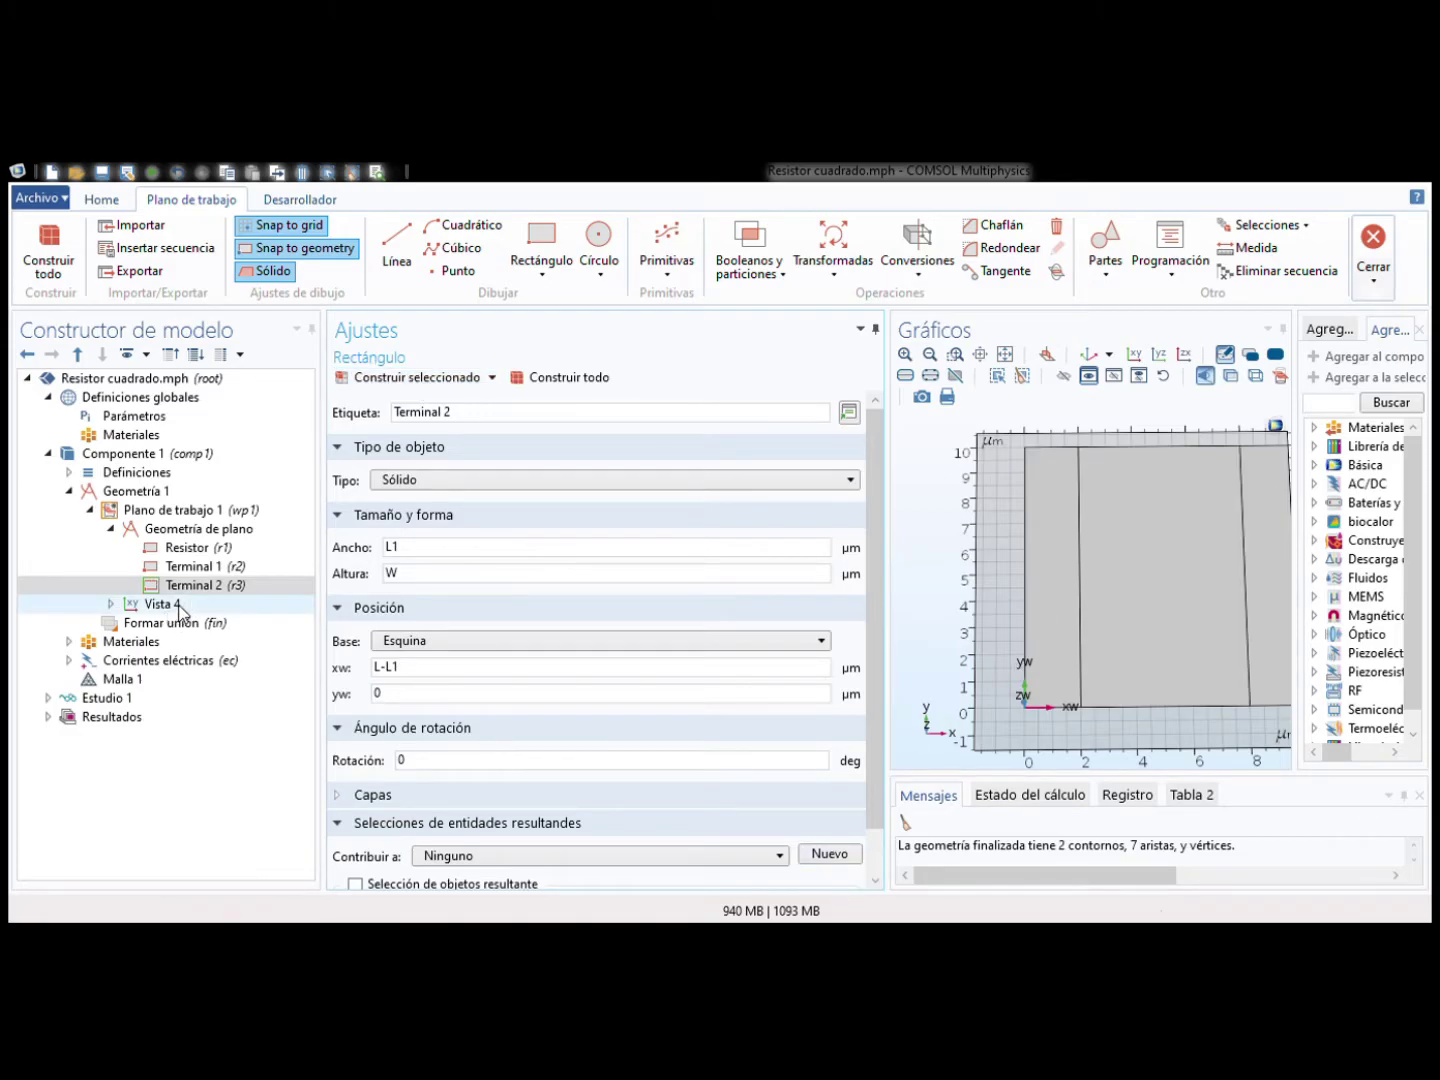
{"action": "left_click_drag", "start_coordinate": [1146, 711], "coordinate": [1066, 723]}
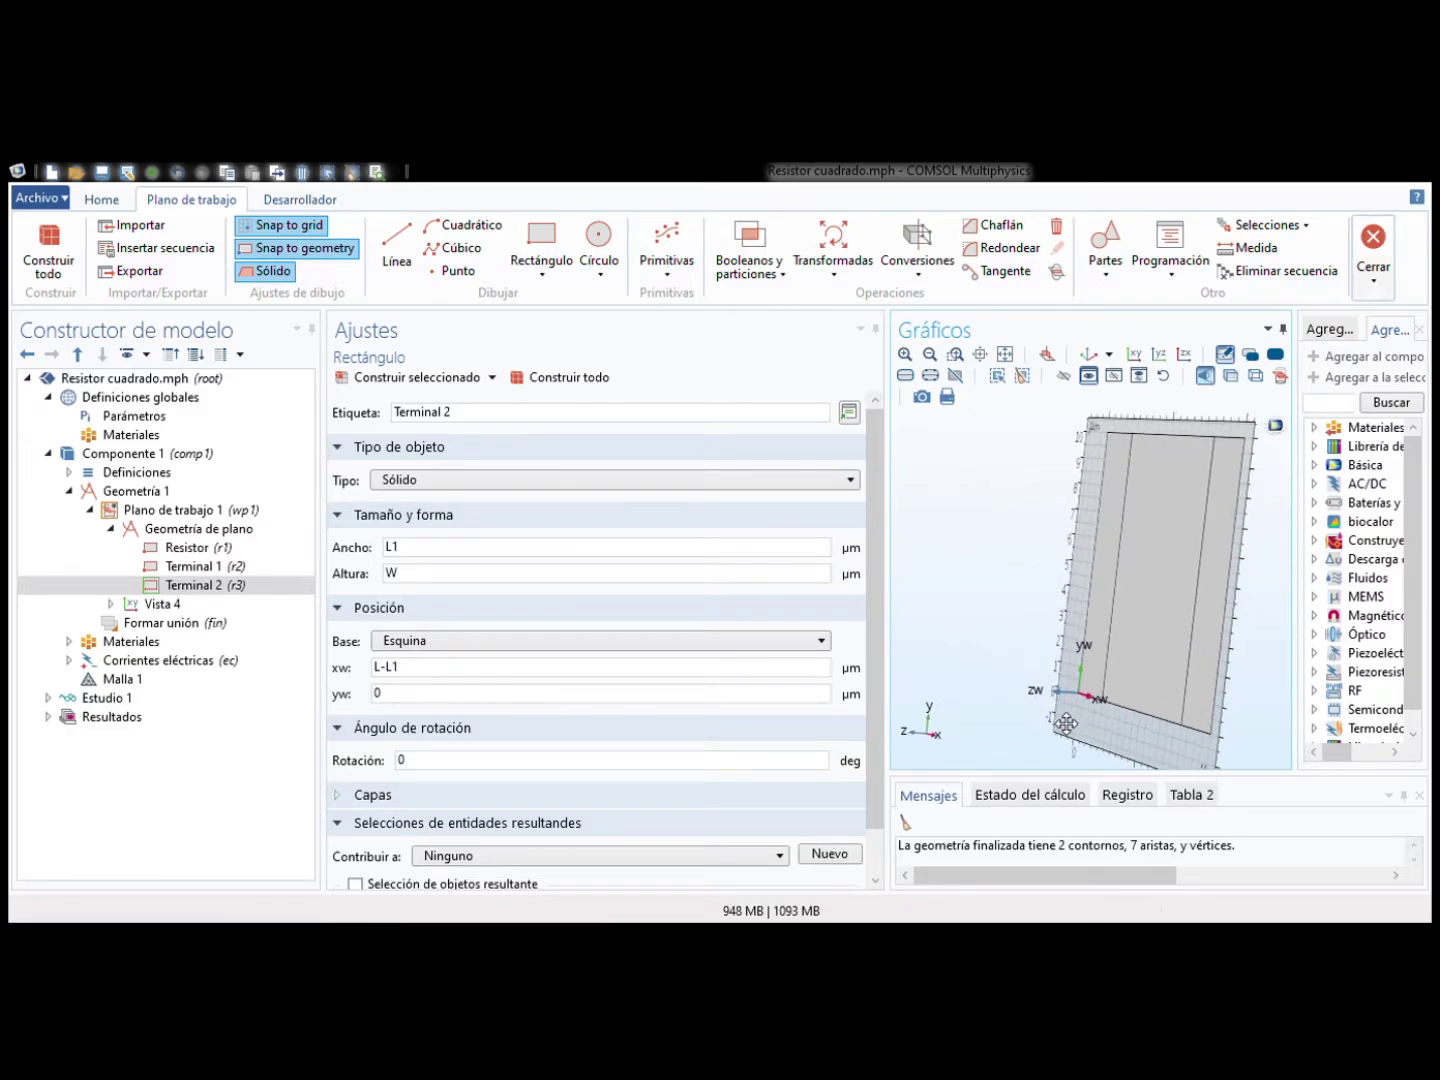
{"action": "left_click", "coordinate": [1135, 356]}
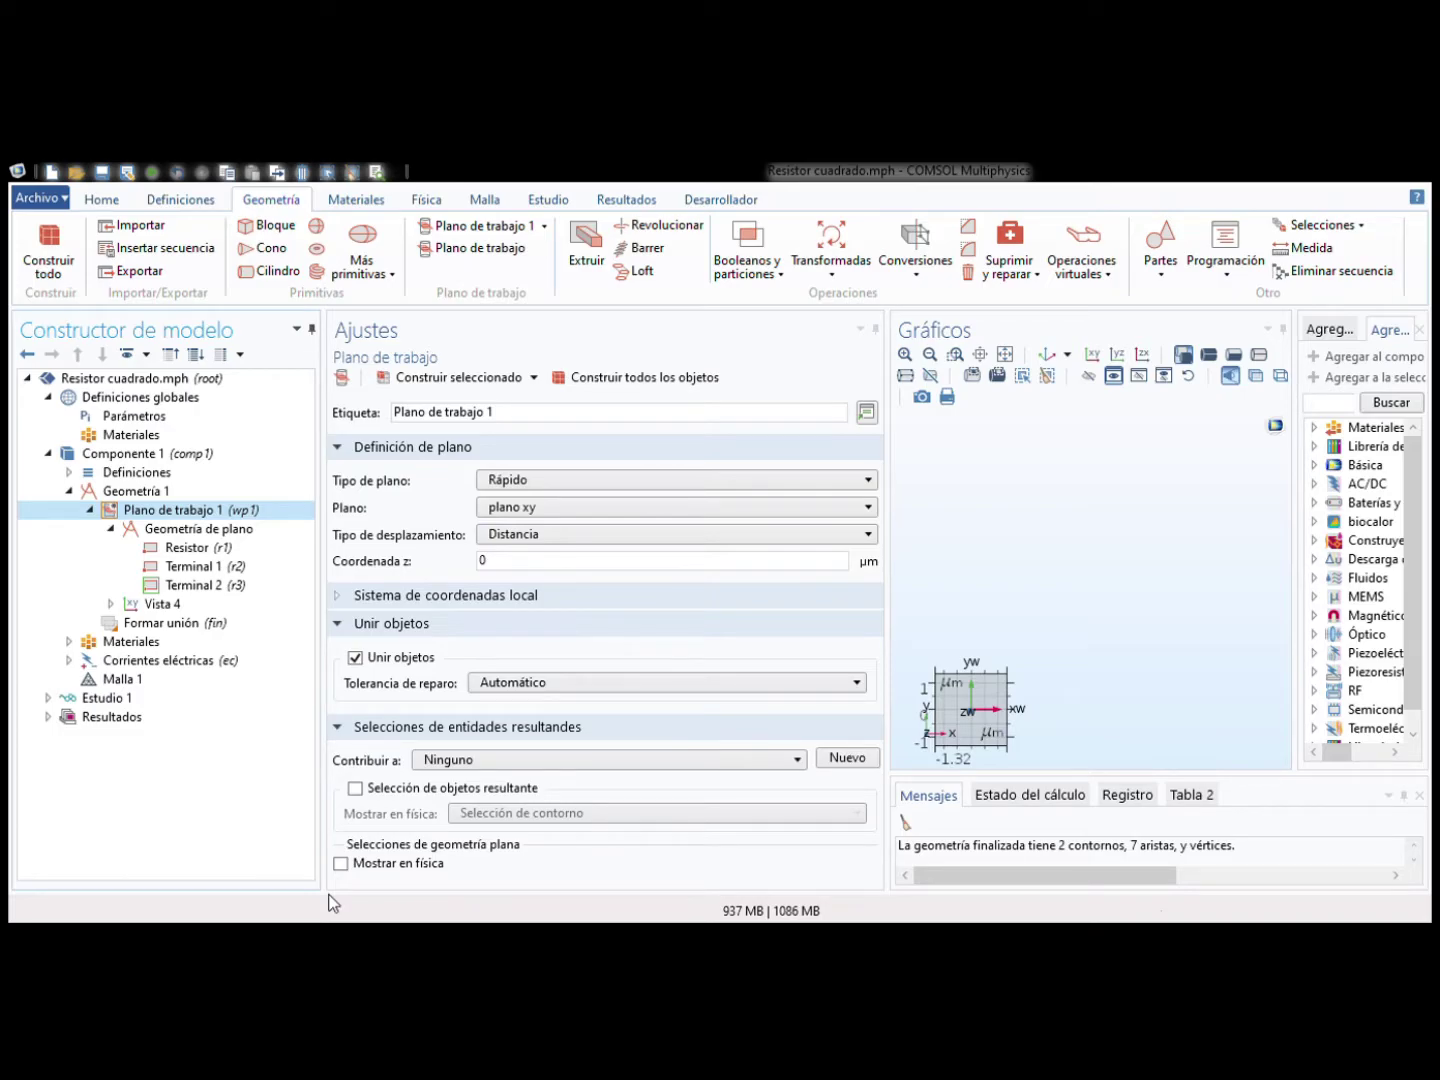
Step: Extrude the first work plane by the distance xj and build the solid
{"action": "left_click", "coordinate": [139, 492]}
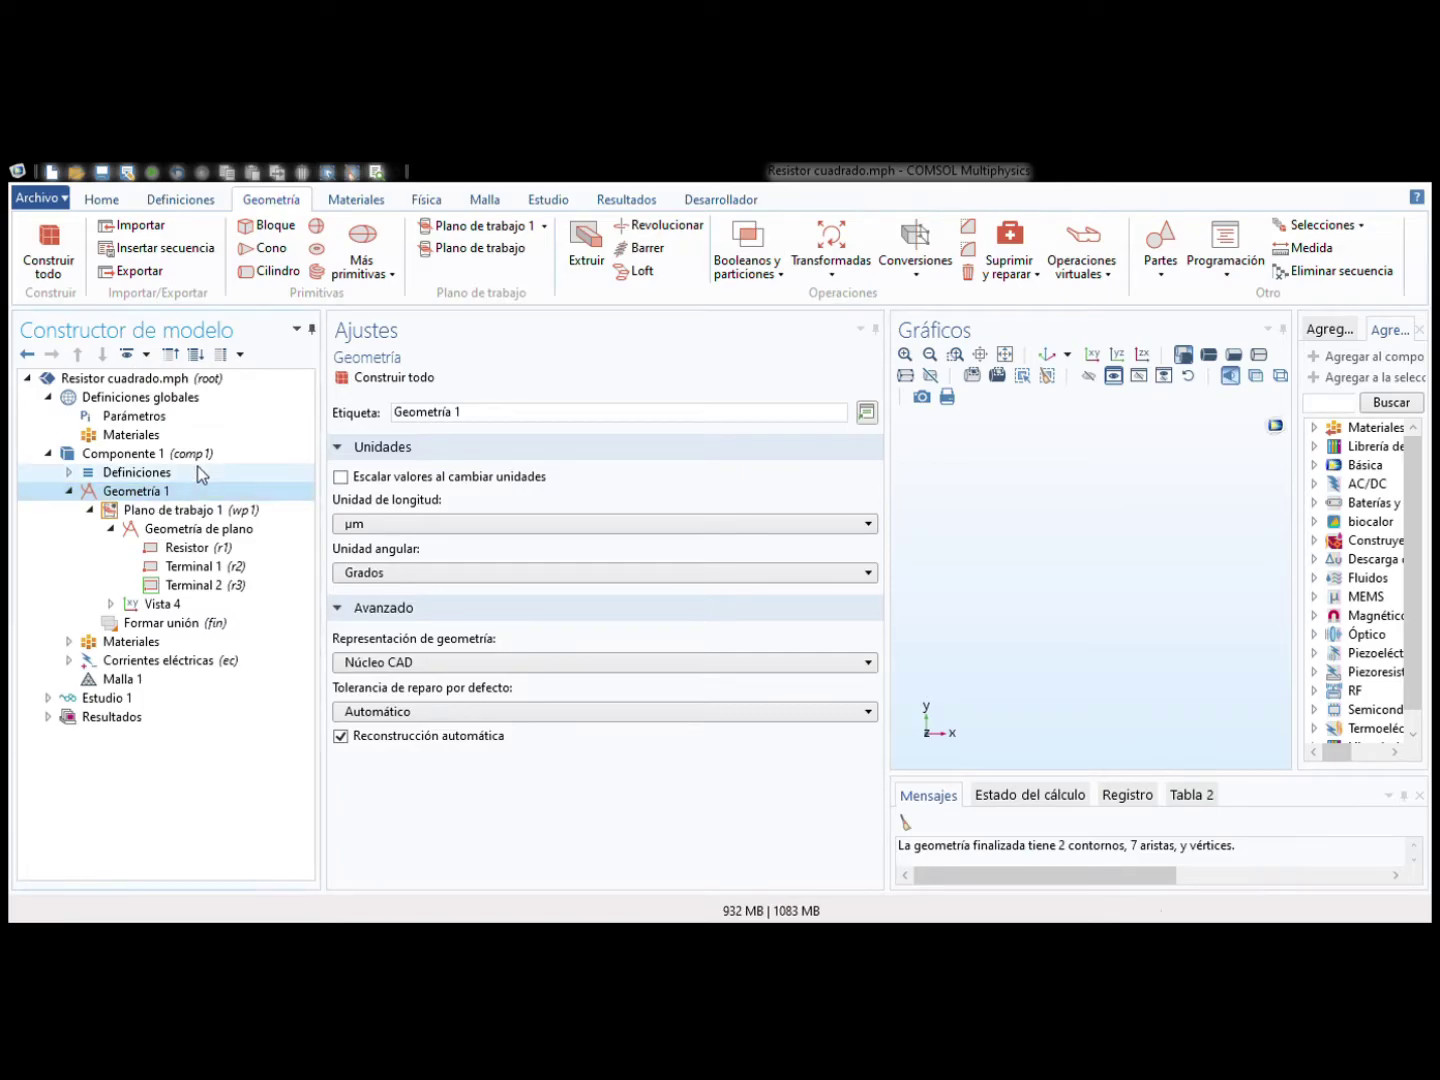
{"action": "left_click", "coordinate": [586, 246]}
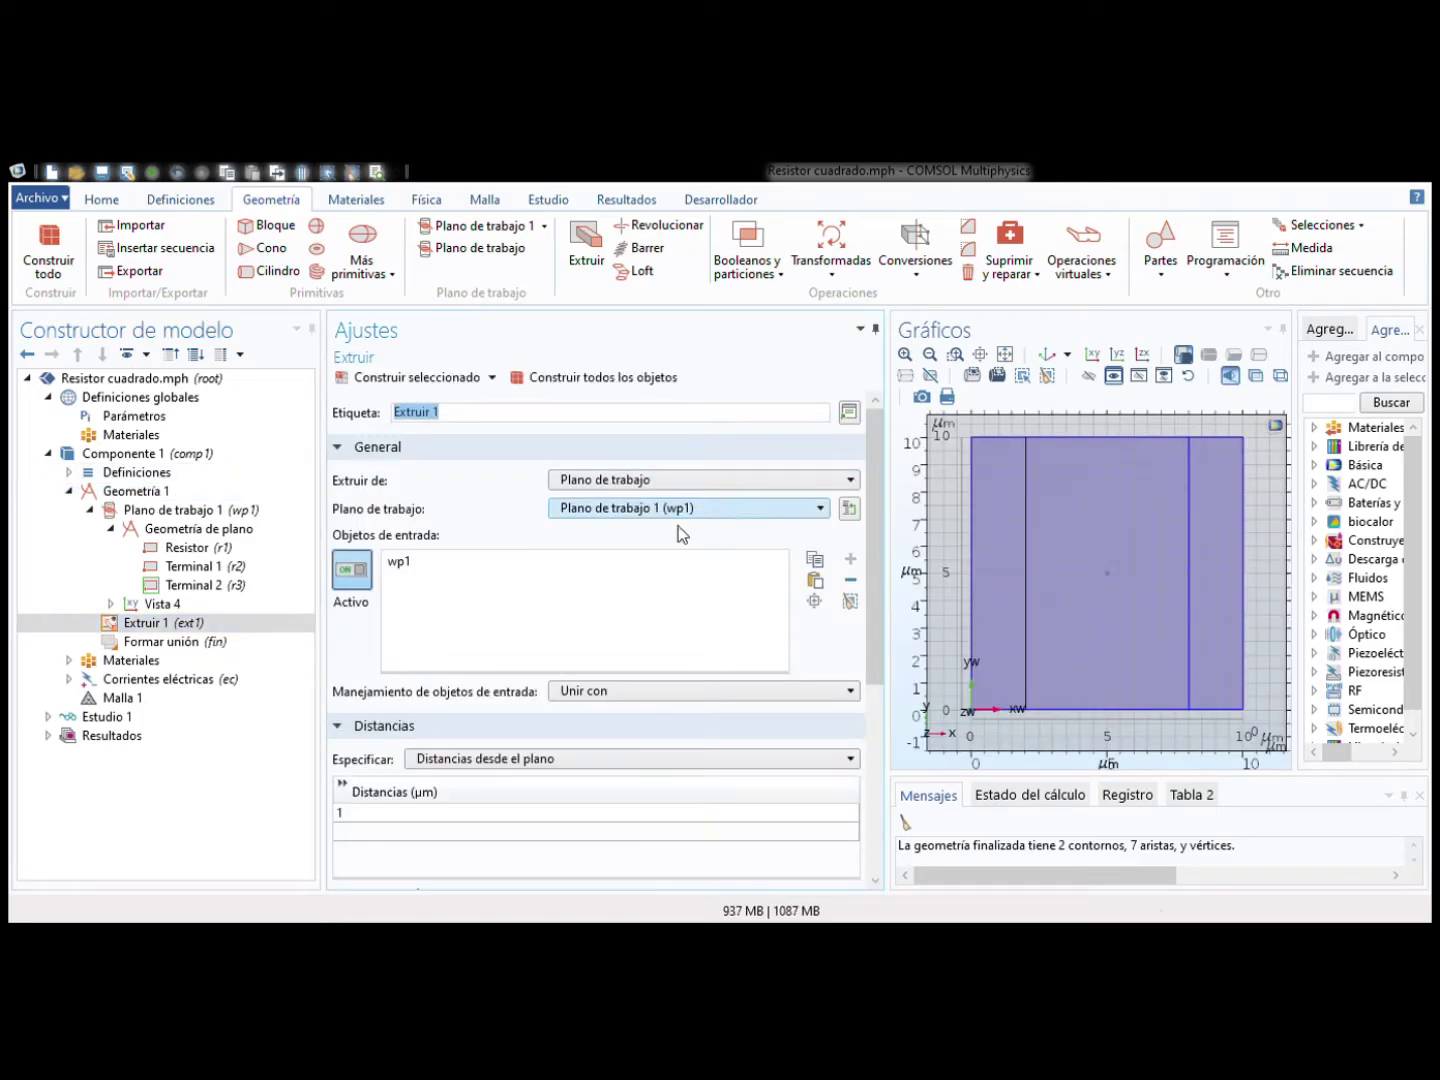
{"action": "left_click", "coordinate": [400, 813]}
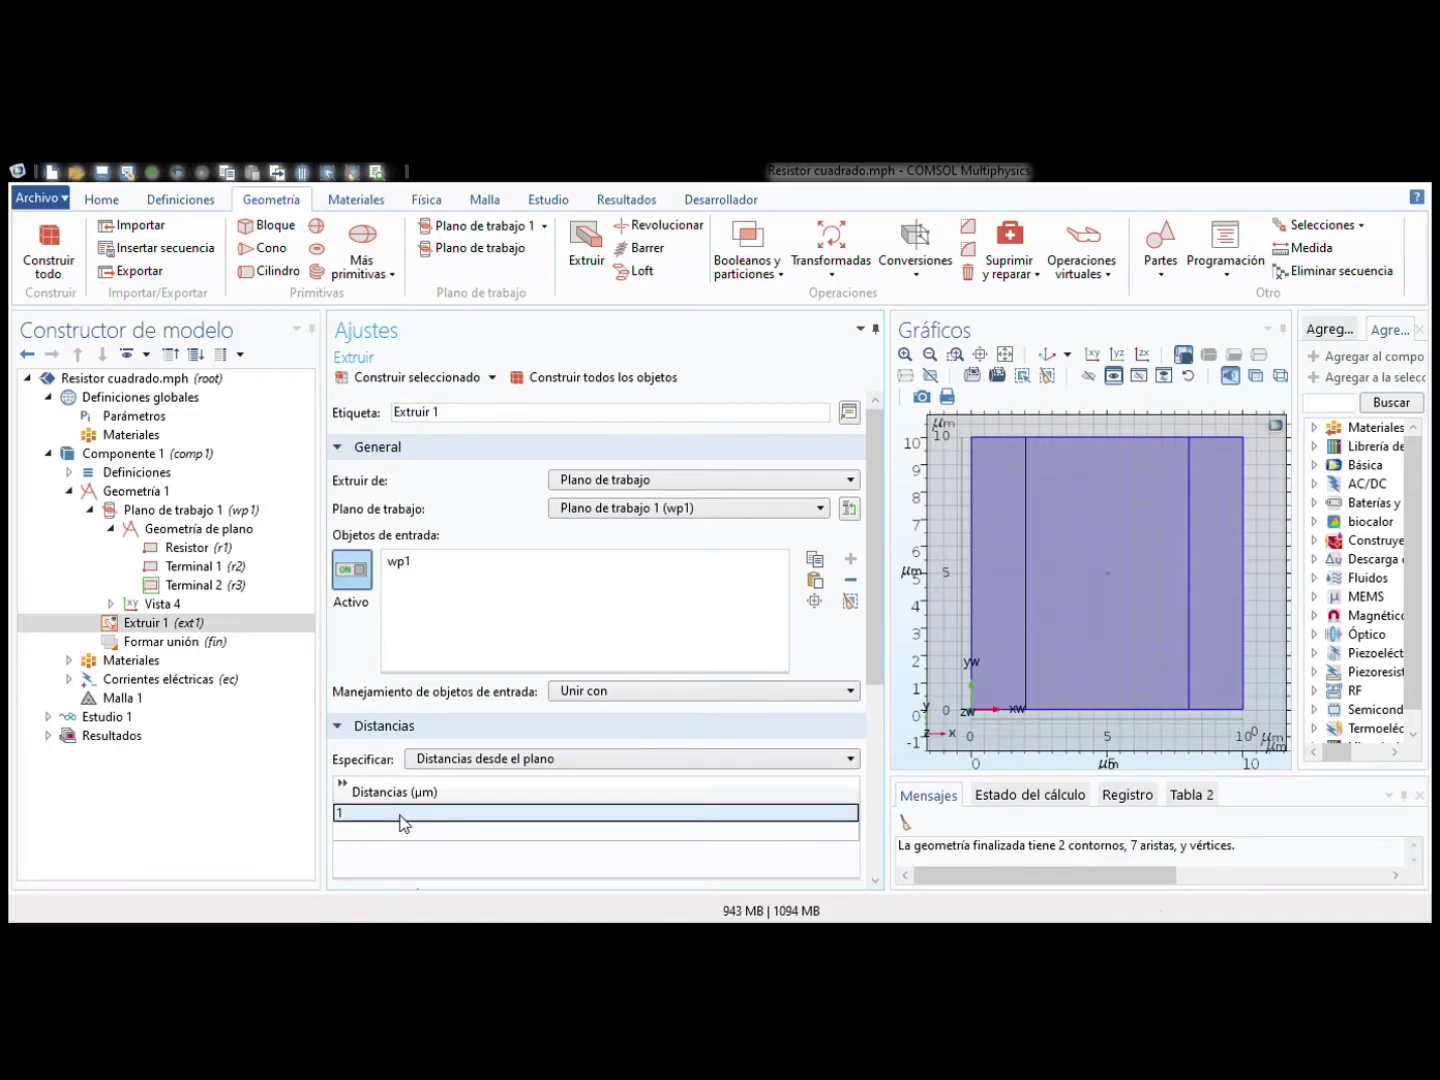
{"action": "key", "text": "BackSpace"}
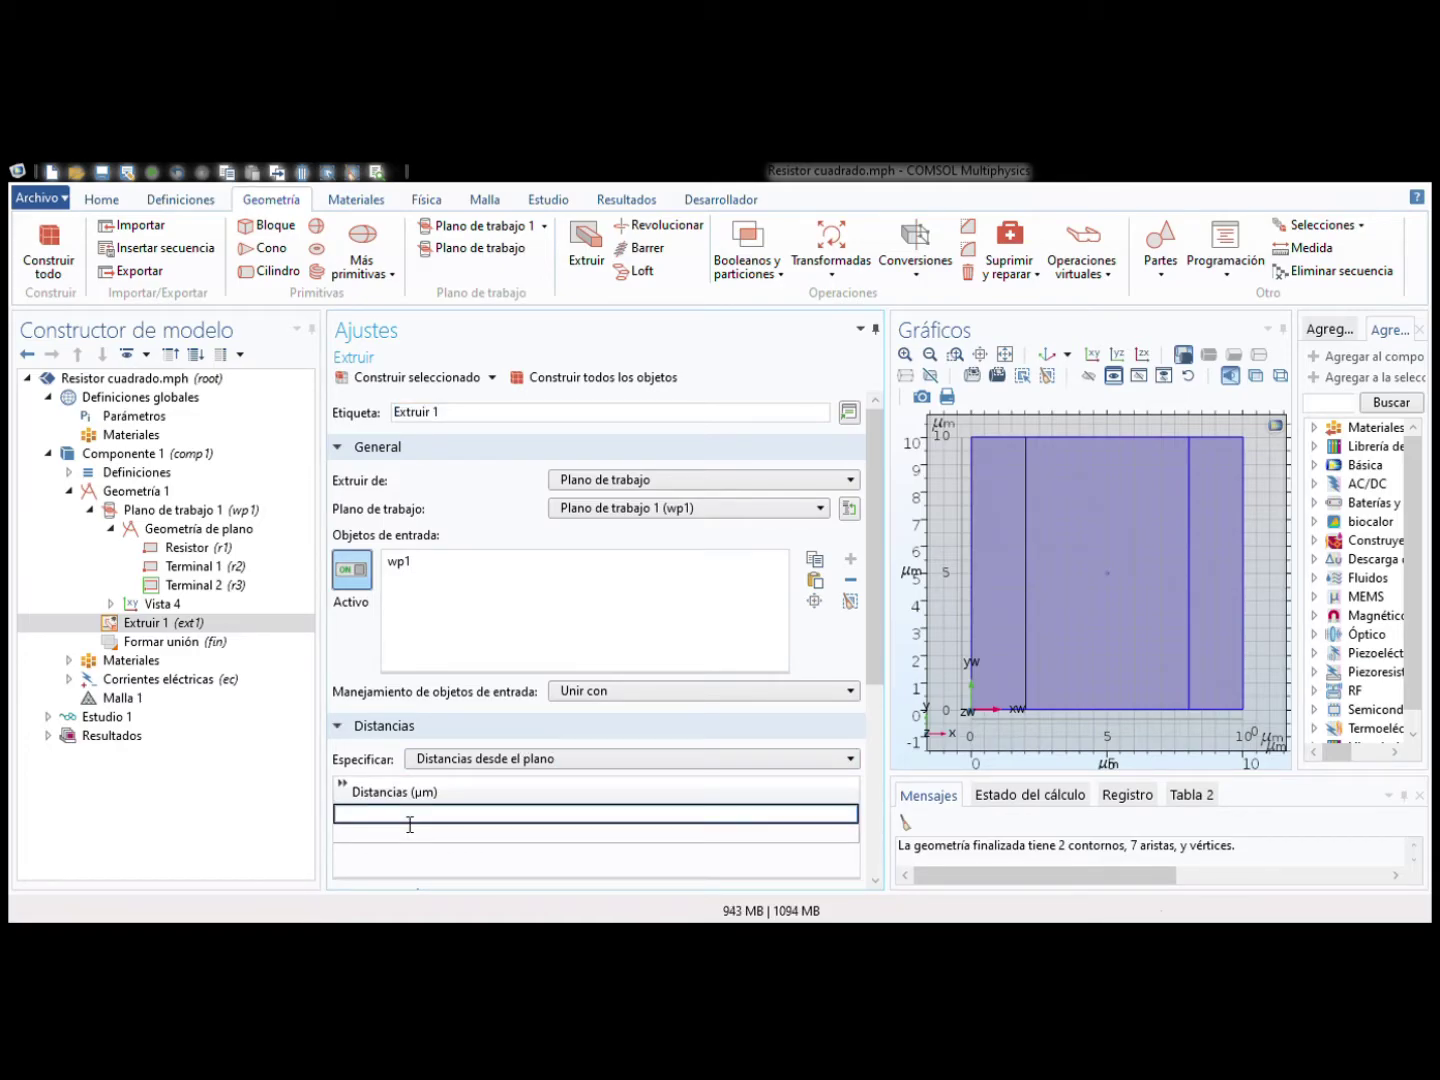
{"action": "type", "text": "XJ"}
{"action": "key", "text": "BackSpace"}
{"action": "key", "text": "BackSpace"}
{"action": "type", "text": "xj"}
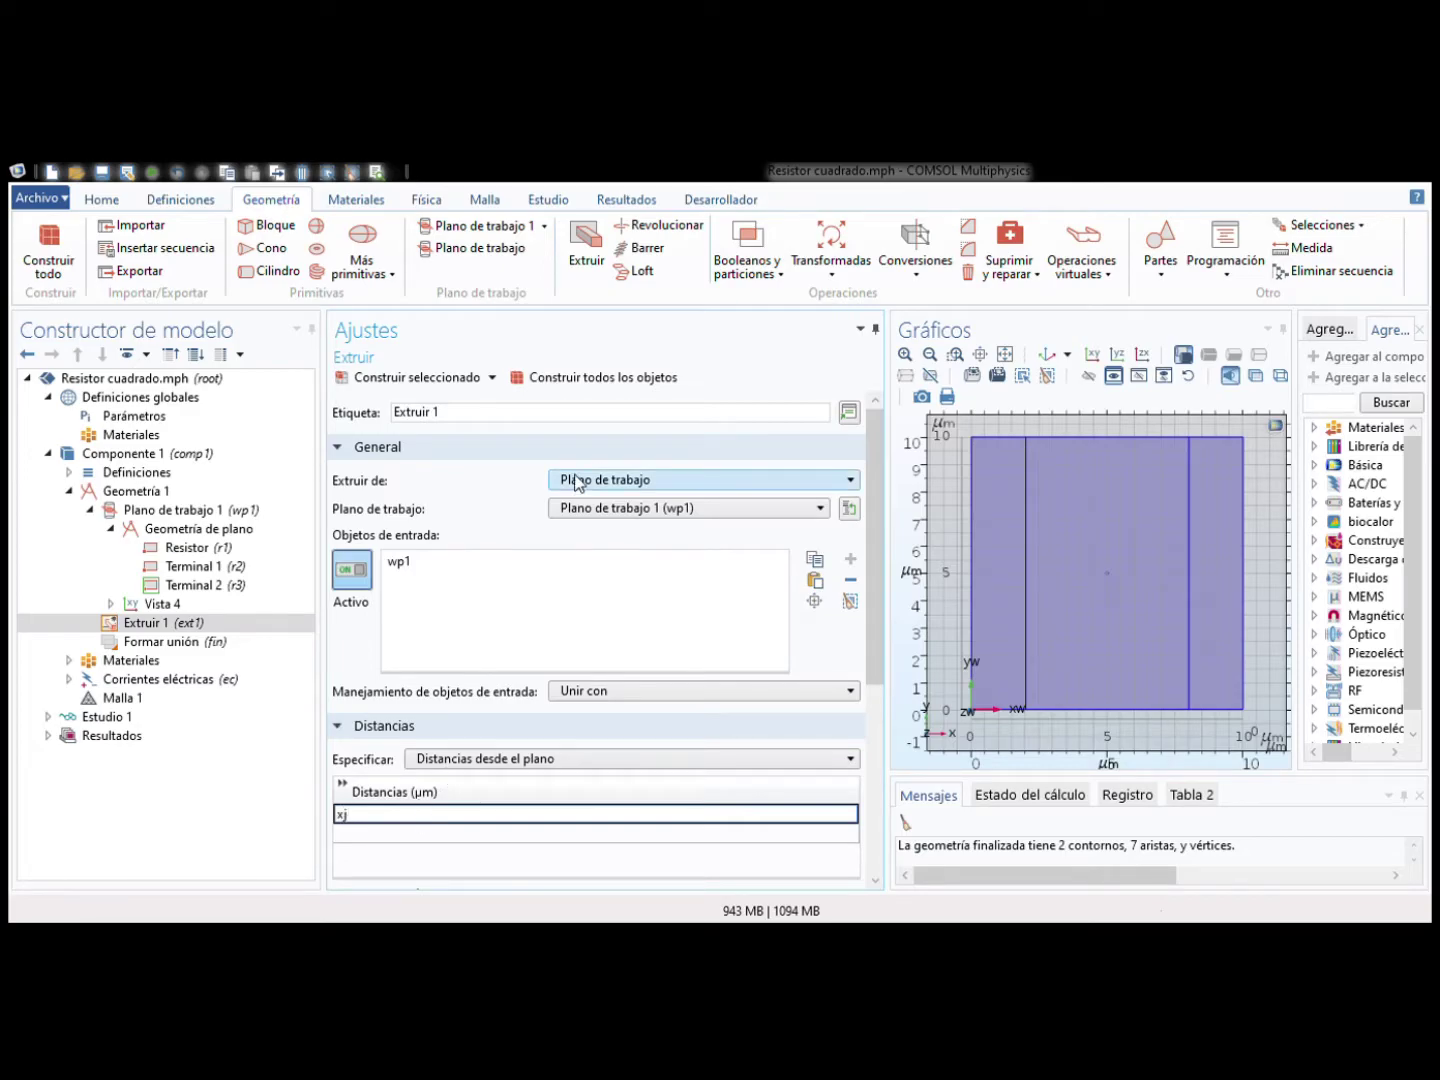
{"action": "left_click", "coordinate": [455, 381]}
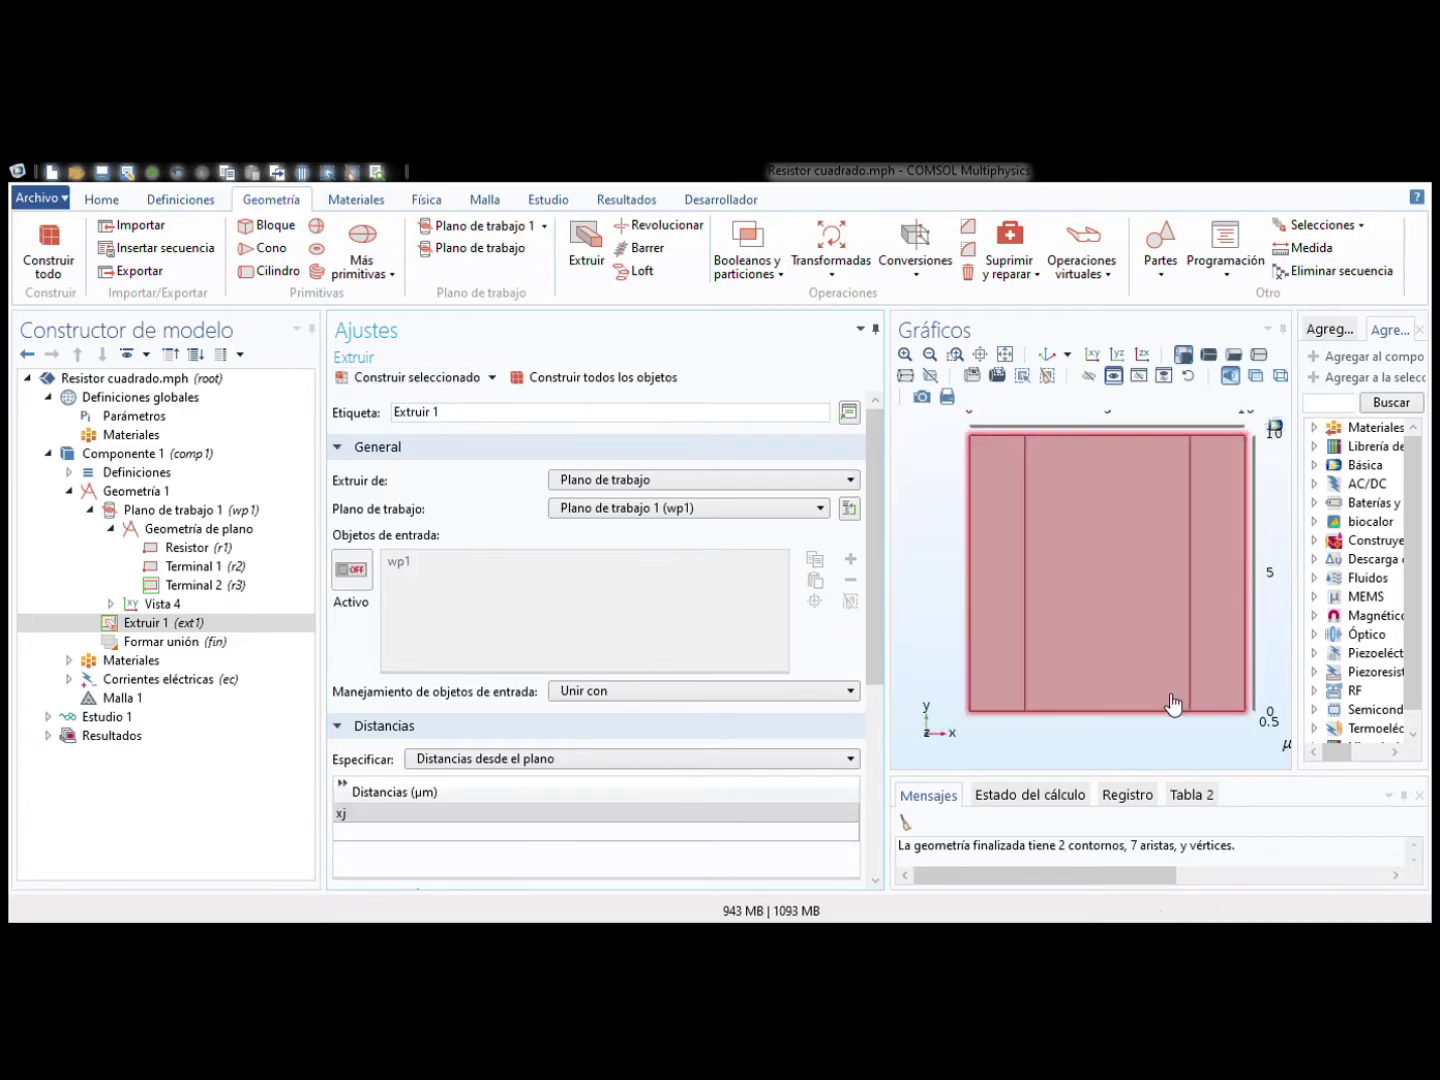
{"action": "left_click_drag", "start_coordinate": [1111, 611], "coordinate": [1197, 702]}
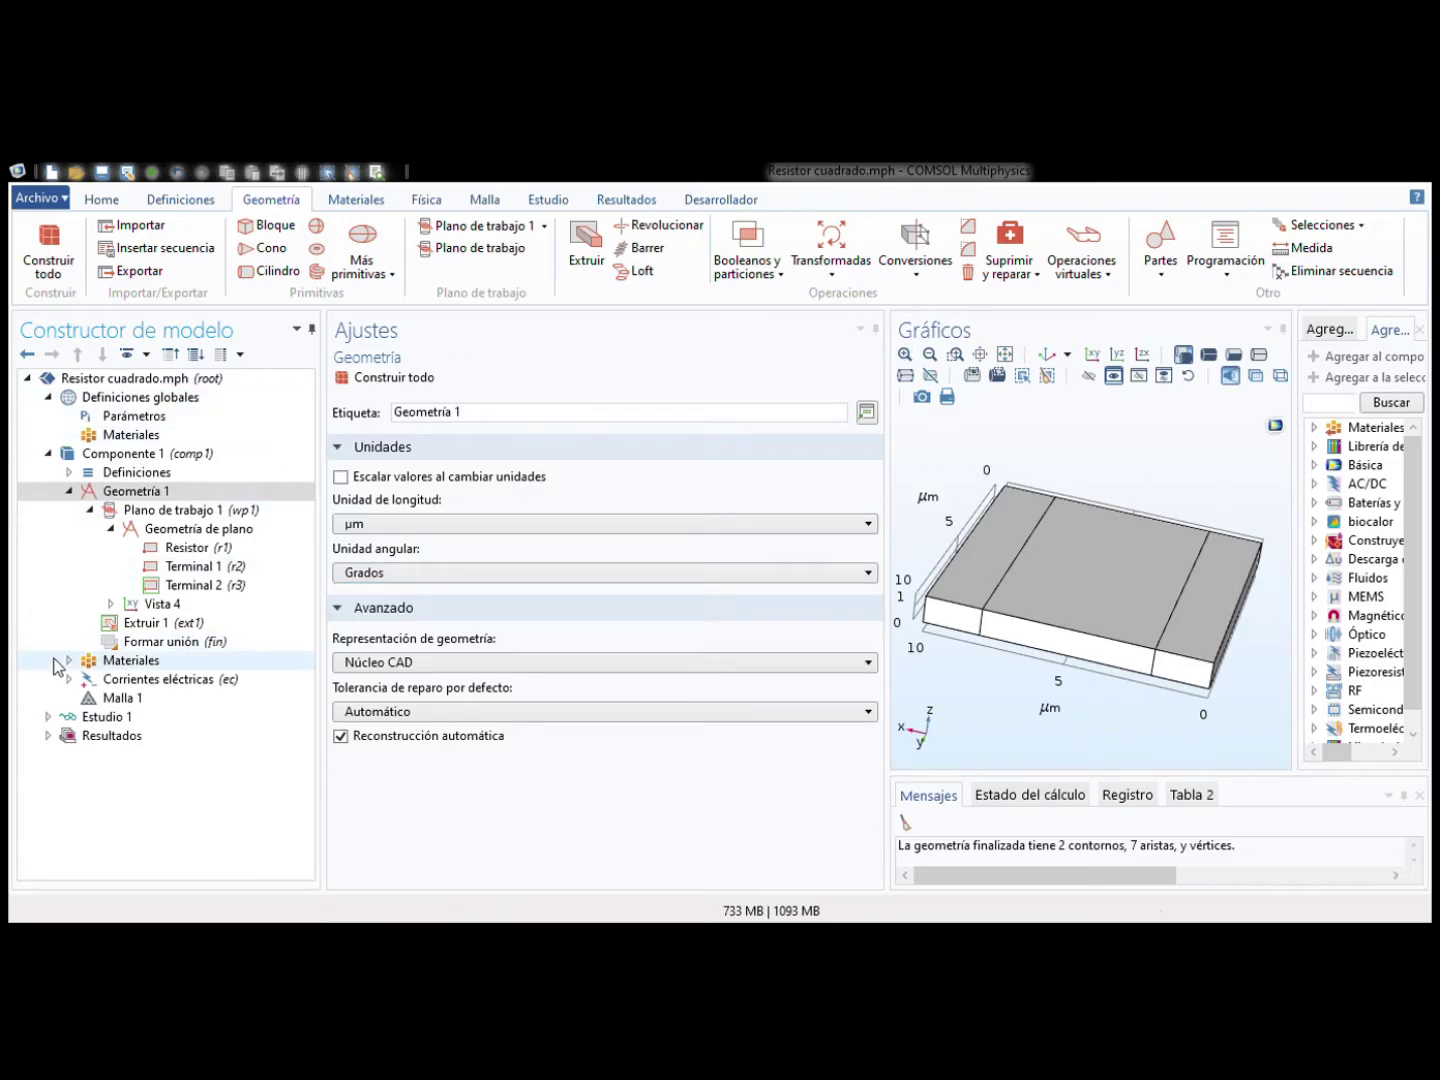
Step: Add a second work plane parallel to the xy plane at z-coordinate 1 µm and build it
{"action": "left_click", "coordinate": [168, 491]}
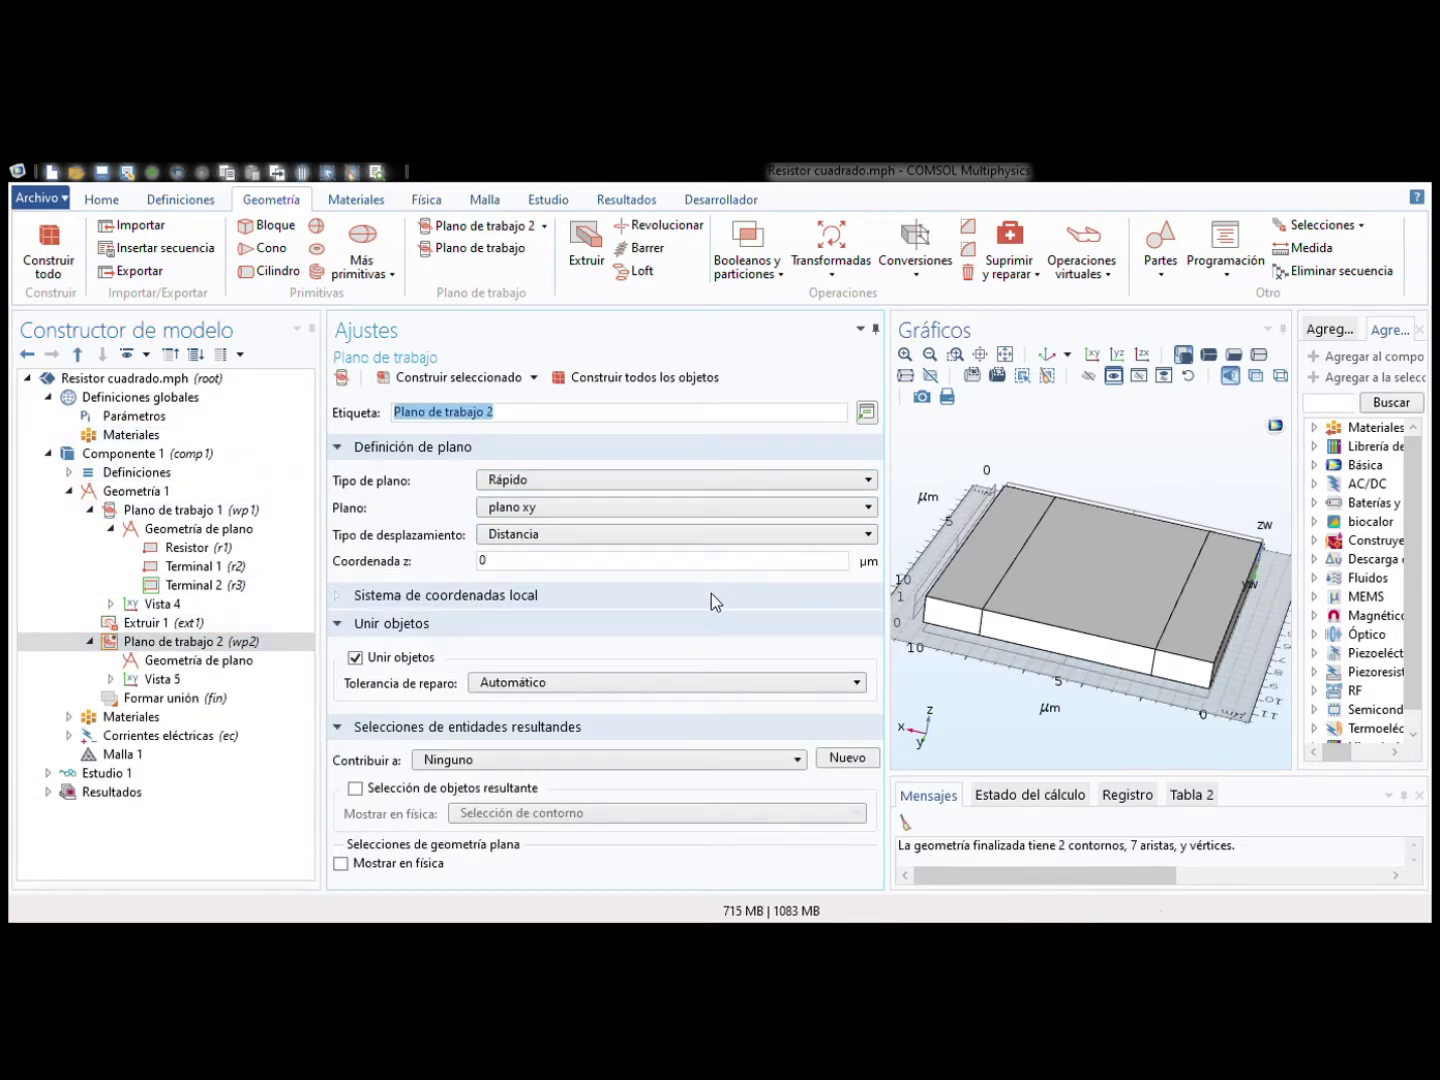
{"action": "left_click", "coordinate": [515, 571]}
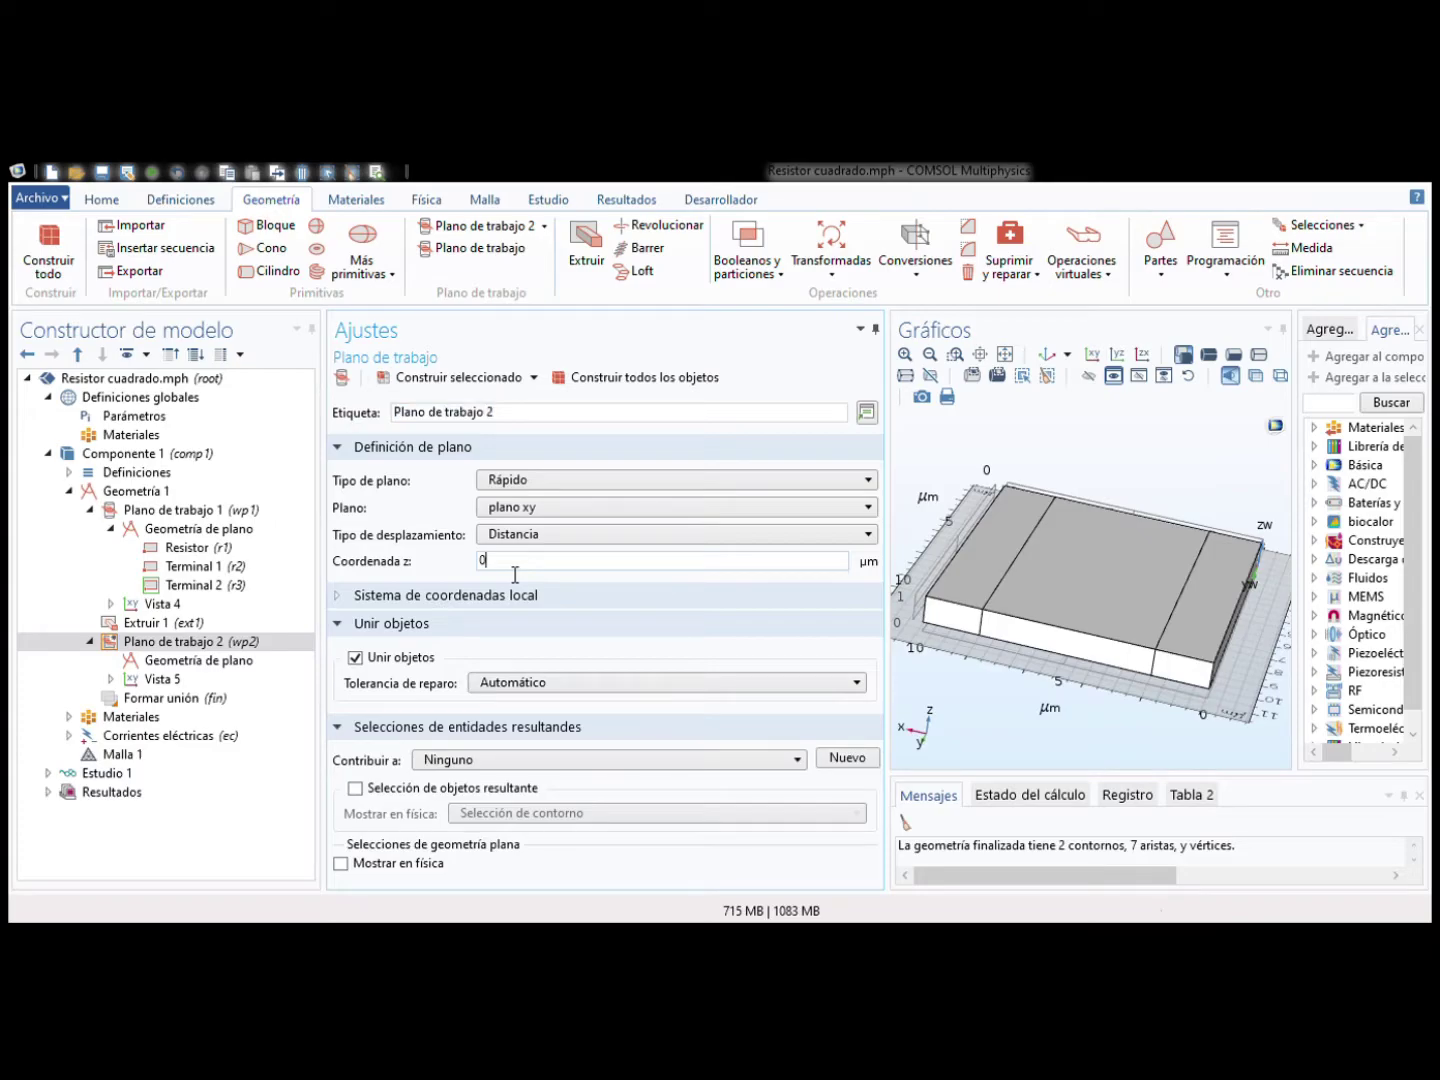
{"action": "key", "text": "BackSpace"}
{"action": "type", "text": "1"}
{"action": "left_click", "coordinate": [481, 380]}
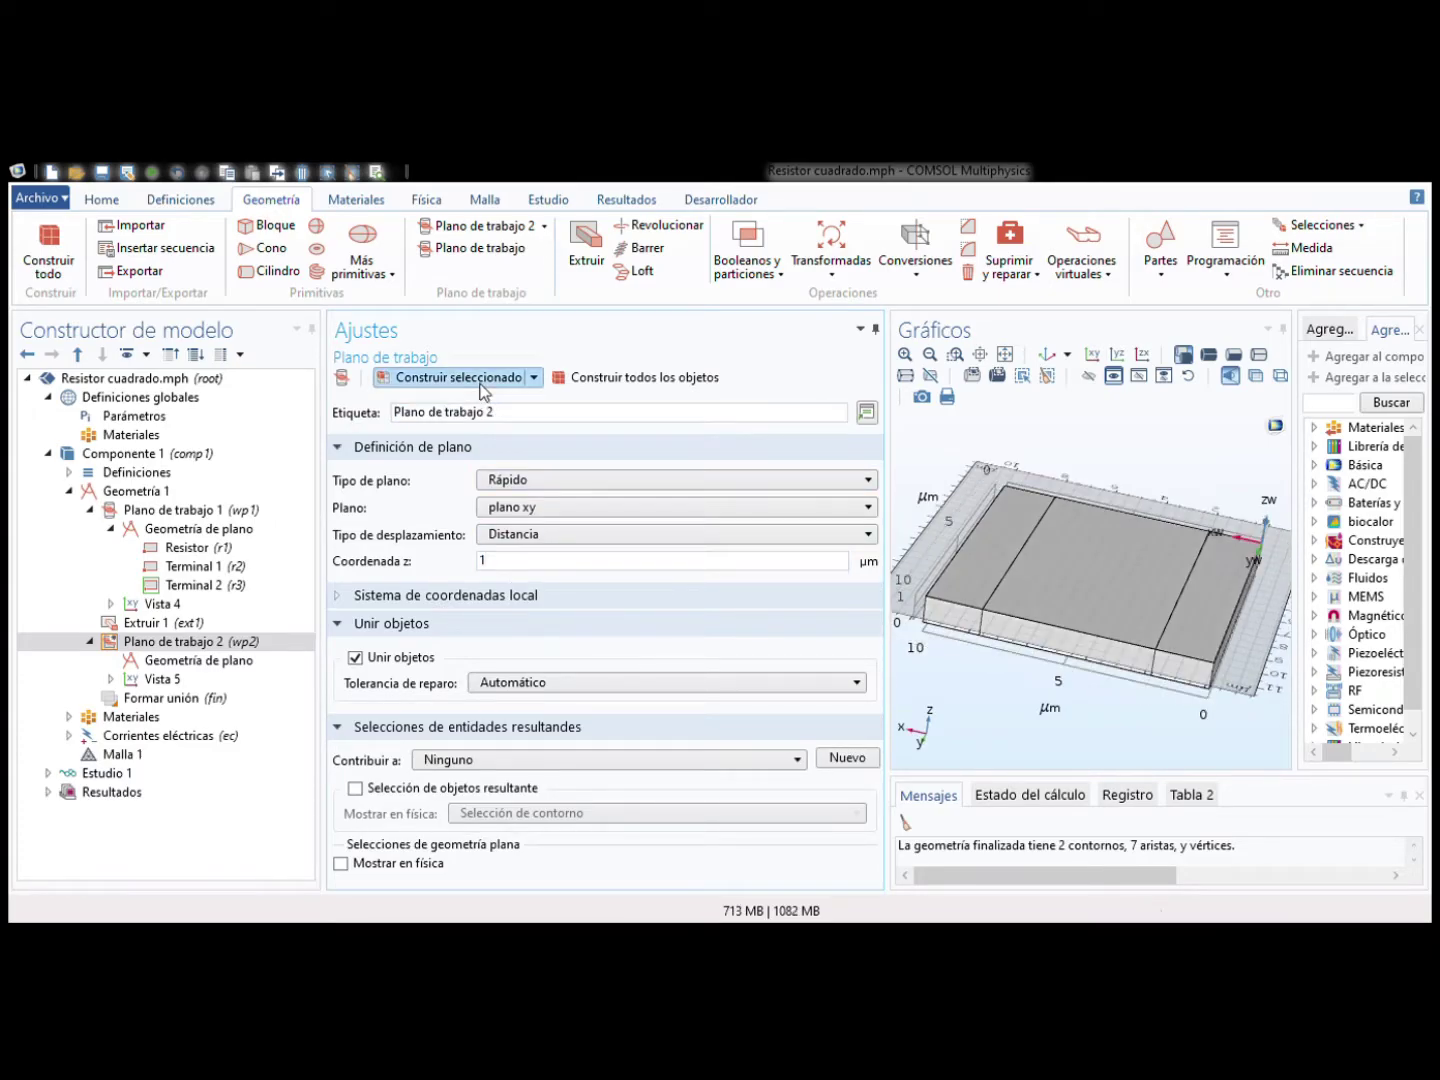
{"action": "left_click_drag", "start_coordinate": [1186, 690], "coordinate": [1240, 702]}
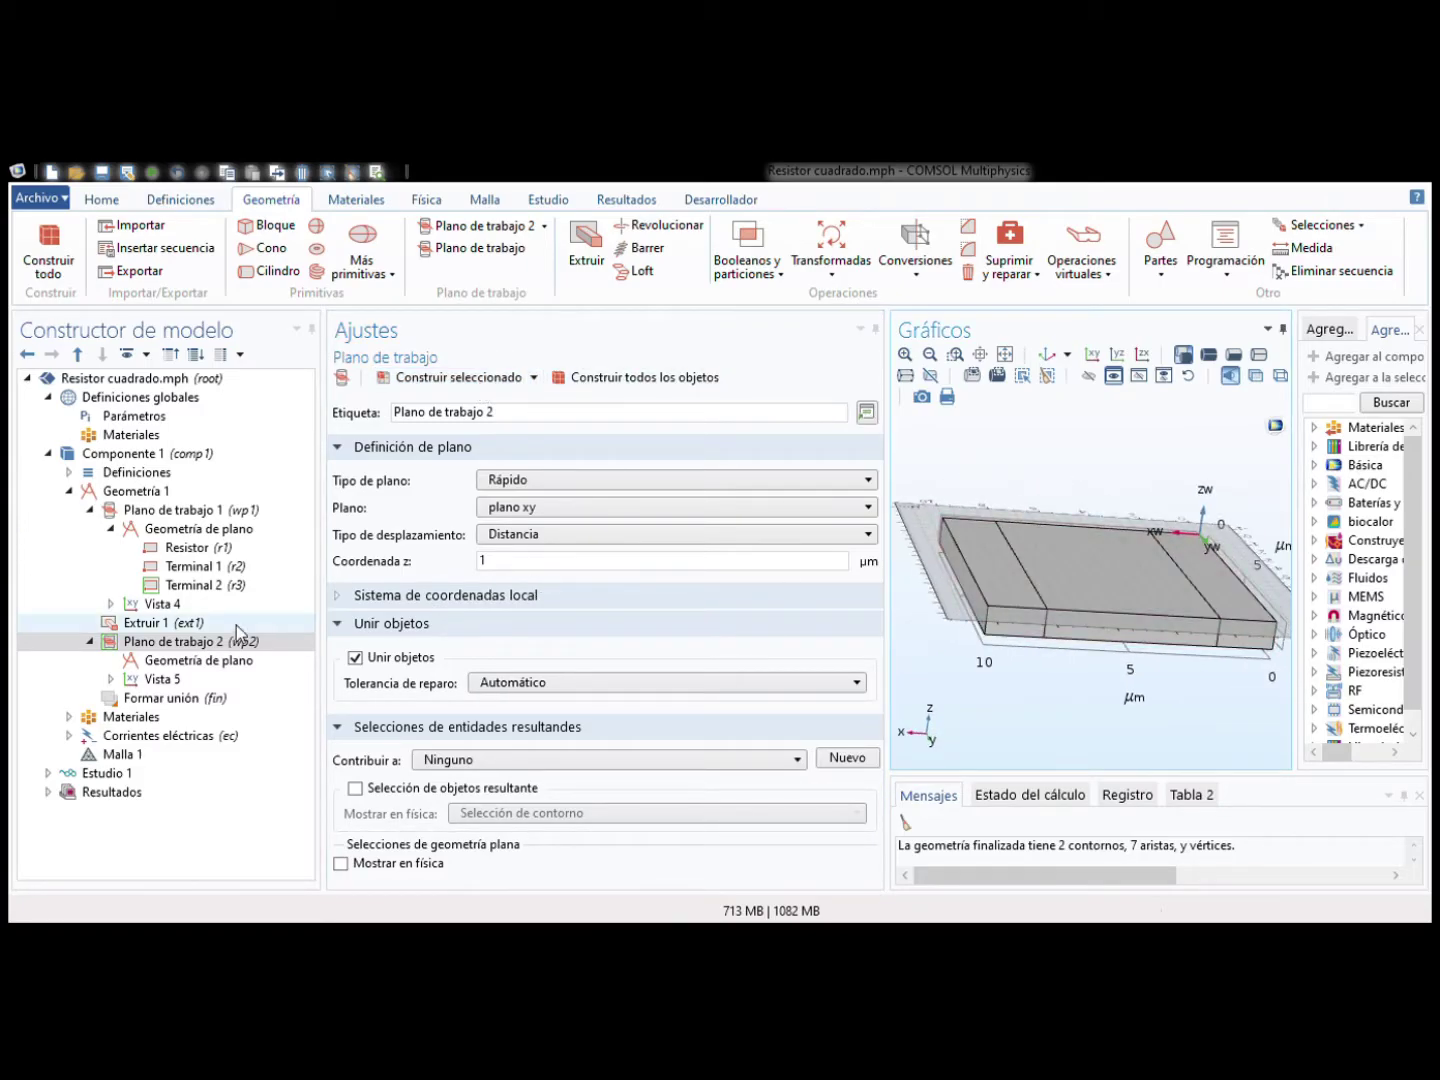
Step: Add and build a square in the second work plane's geometry with side length C, xw position 0.5 and yw position 8.5 µm
{"action": "left_click", "coordinate": [176, 647]}
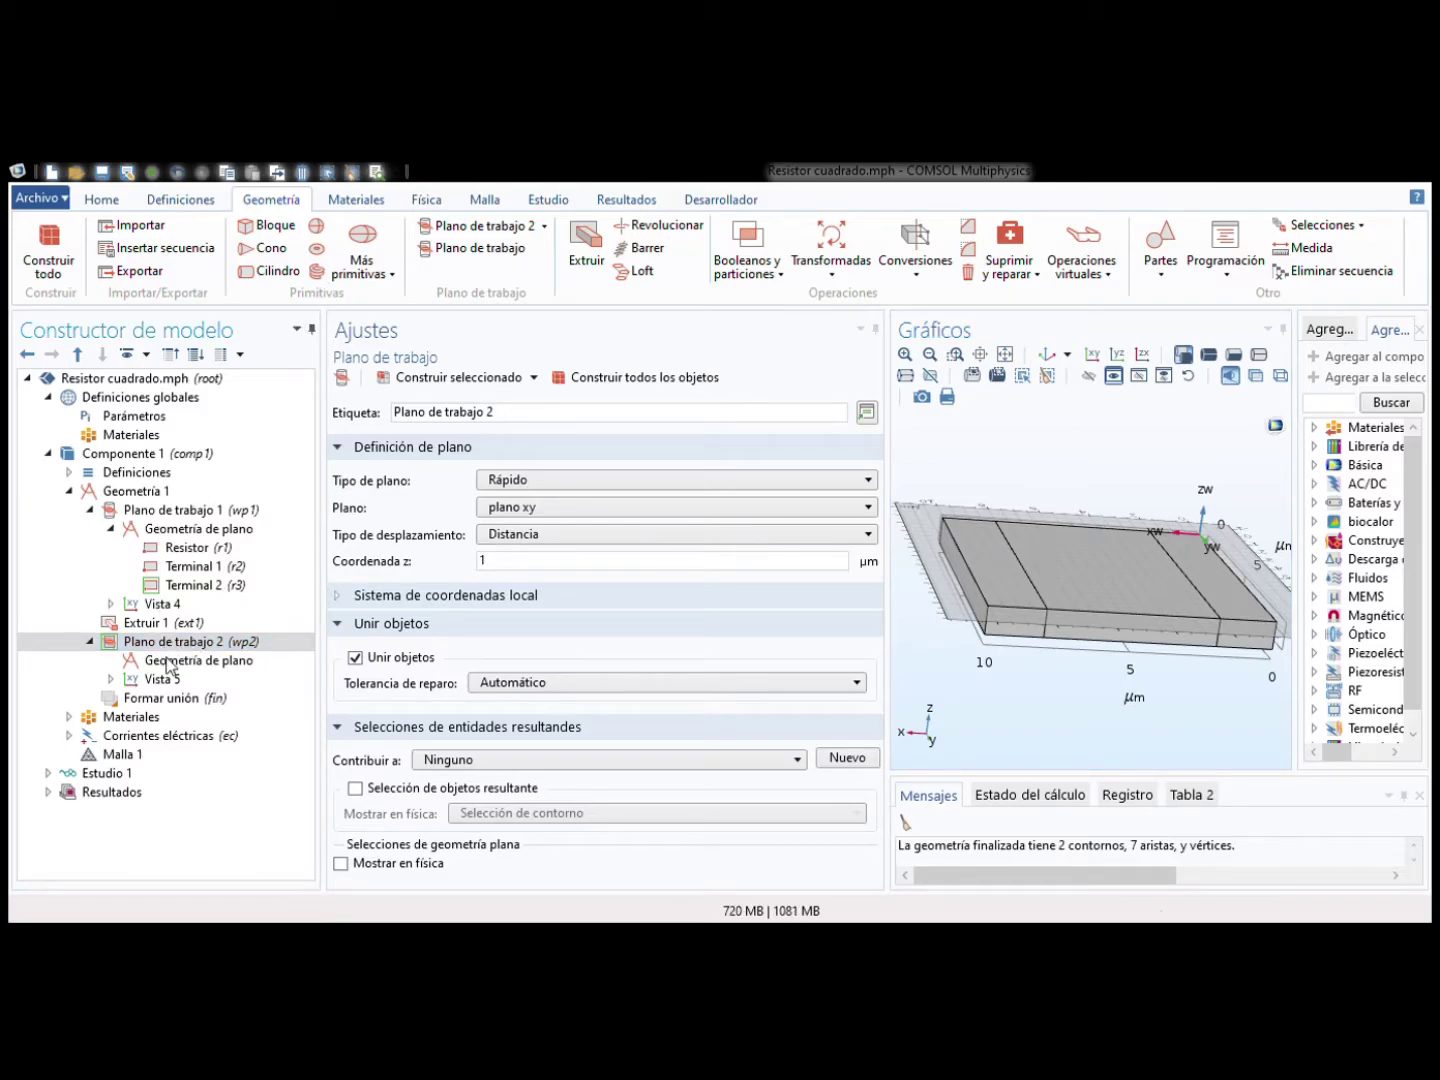
{"action": "left_click", "coordinate": [169, 663]}
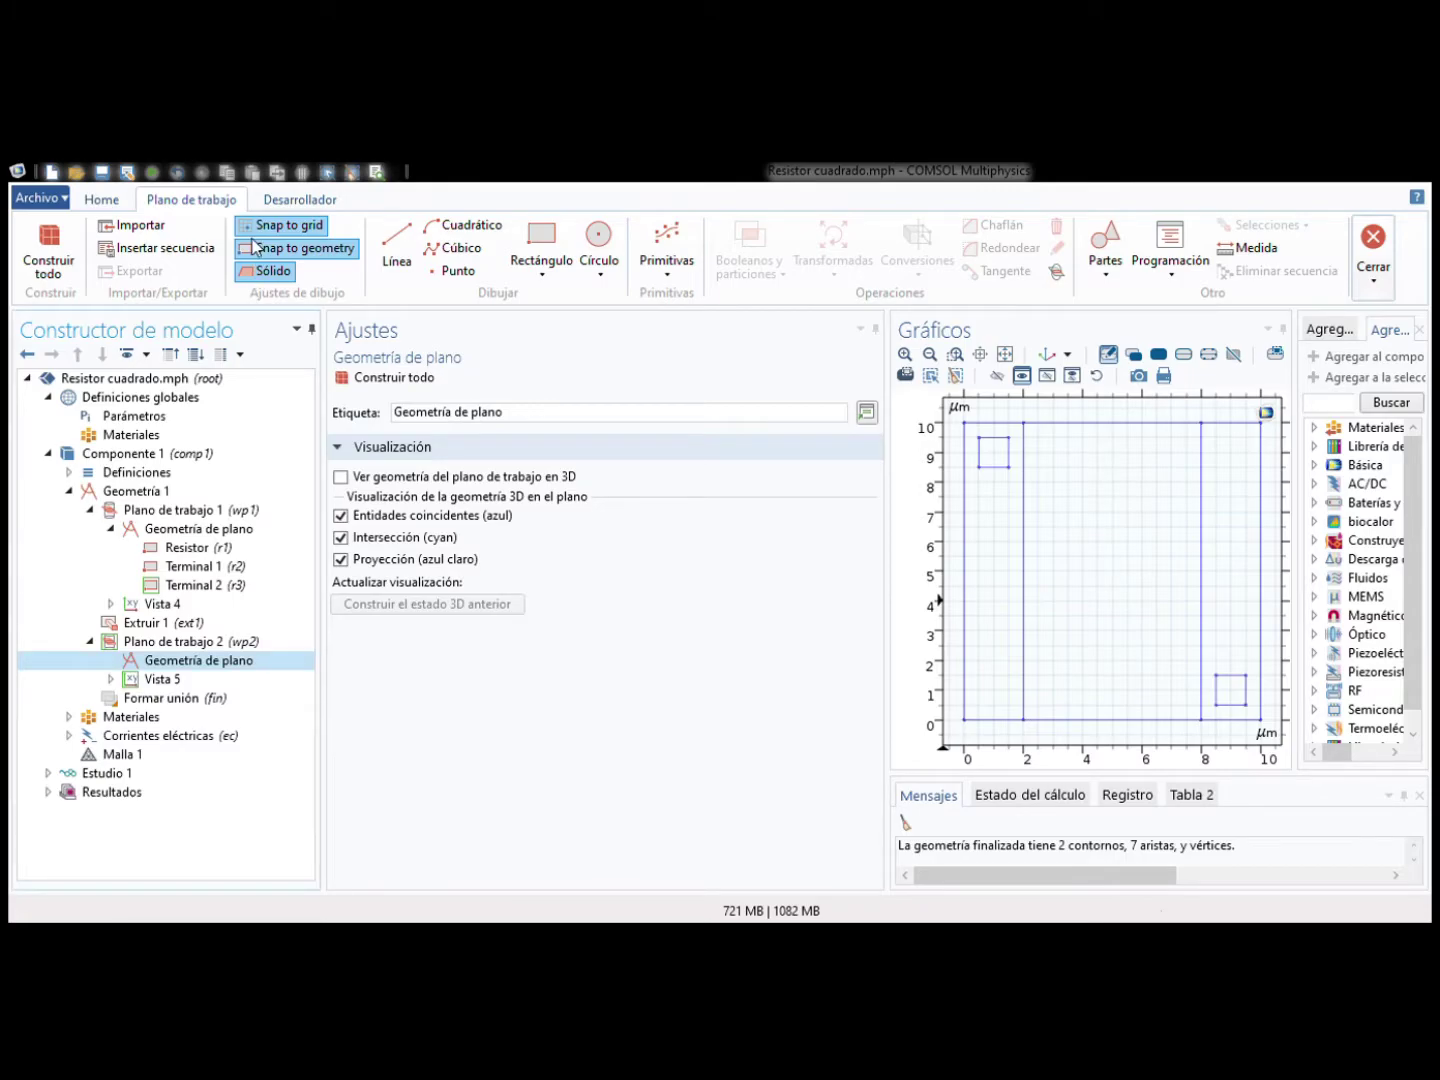
{"action": "left_click", "coordinate": [542, 274]}
{"action": "left_click", "coordinate": [571, 320]}
{"action": "left_click", "coordinate": [476, 550]}
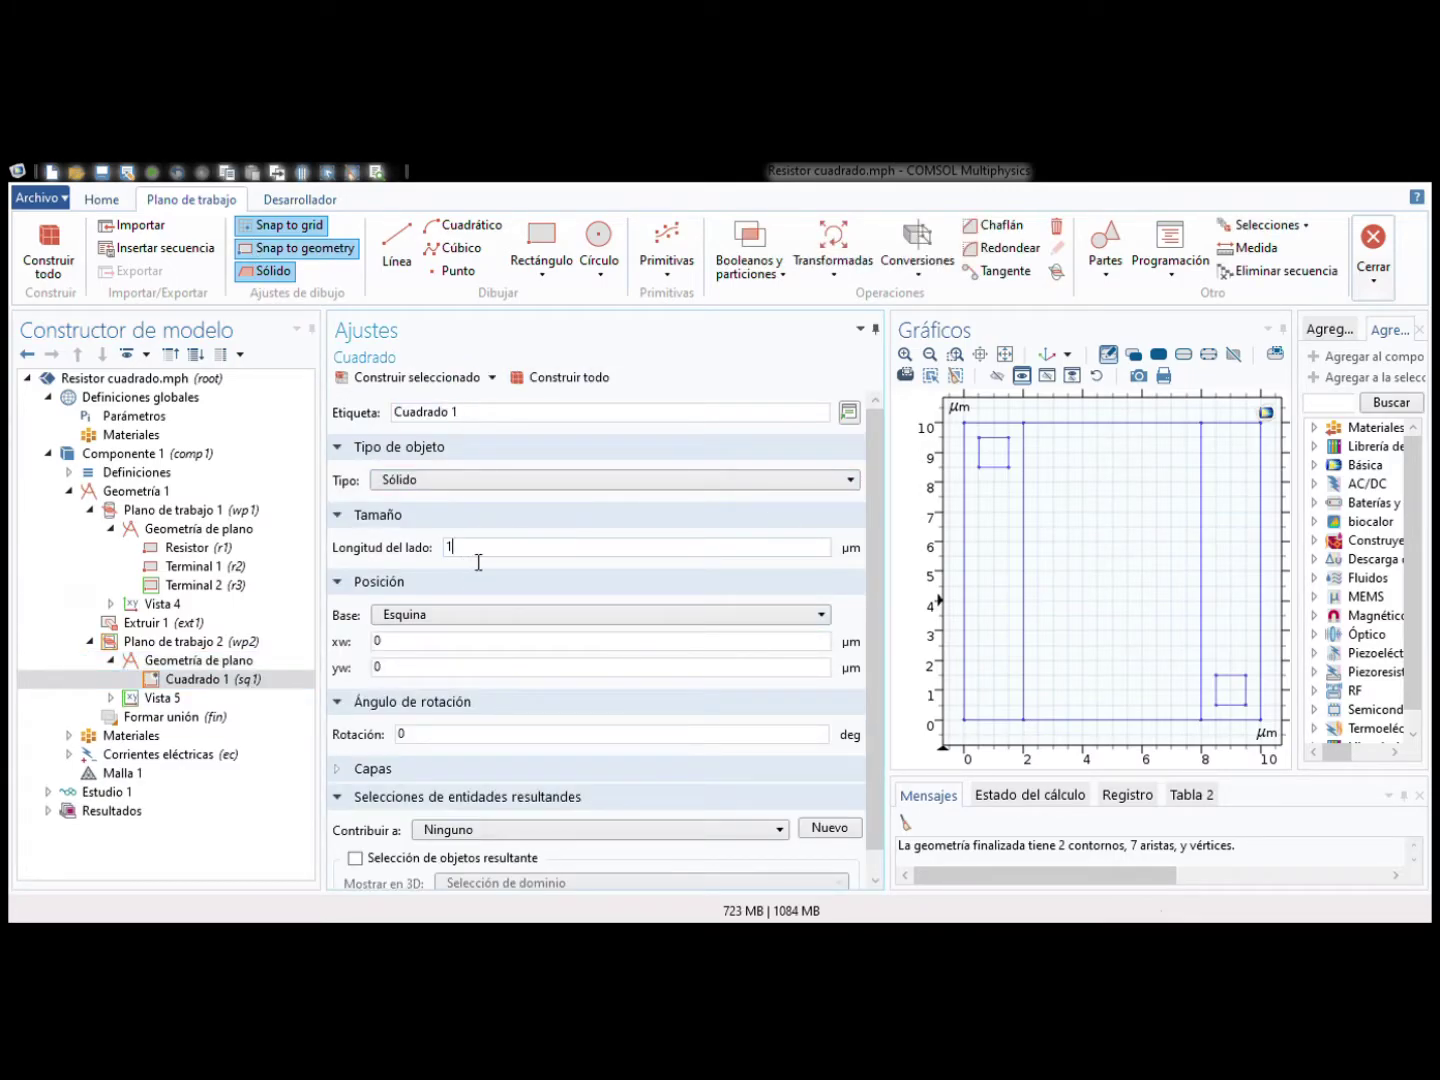
{"action": "key", "text": "BackSpace"}
{"action": "type", "text": "C"}
{"action": "left_click", "coordinate": [440, 645]}
{"action": "key", "text": "BackSpace"}
{"action": "type", "text": "0.5"}
{"action": "left_click", "coordinate": [437, 667]}
{"action": "key", "text": "BackSpace"}
{"action": "type", "text": "8.5"}
{"action": "left_click", "coordinate": [392, 383]}
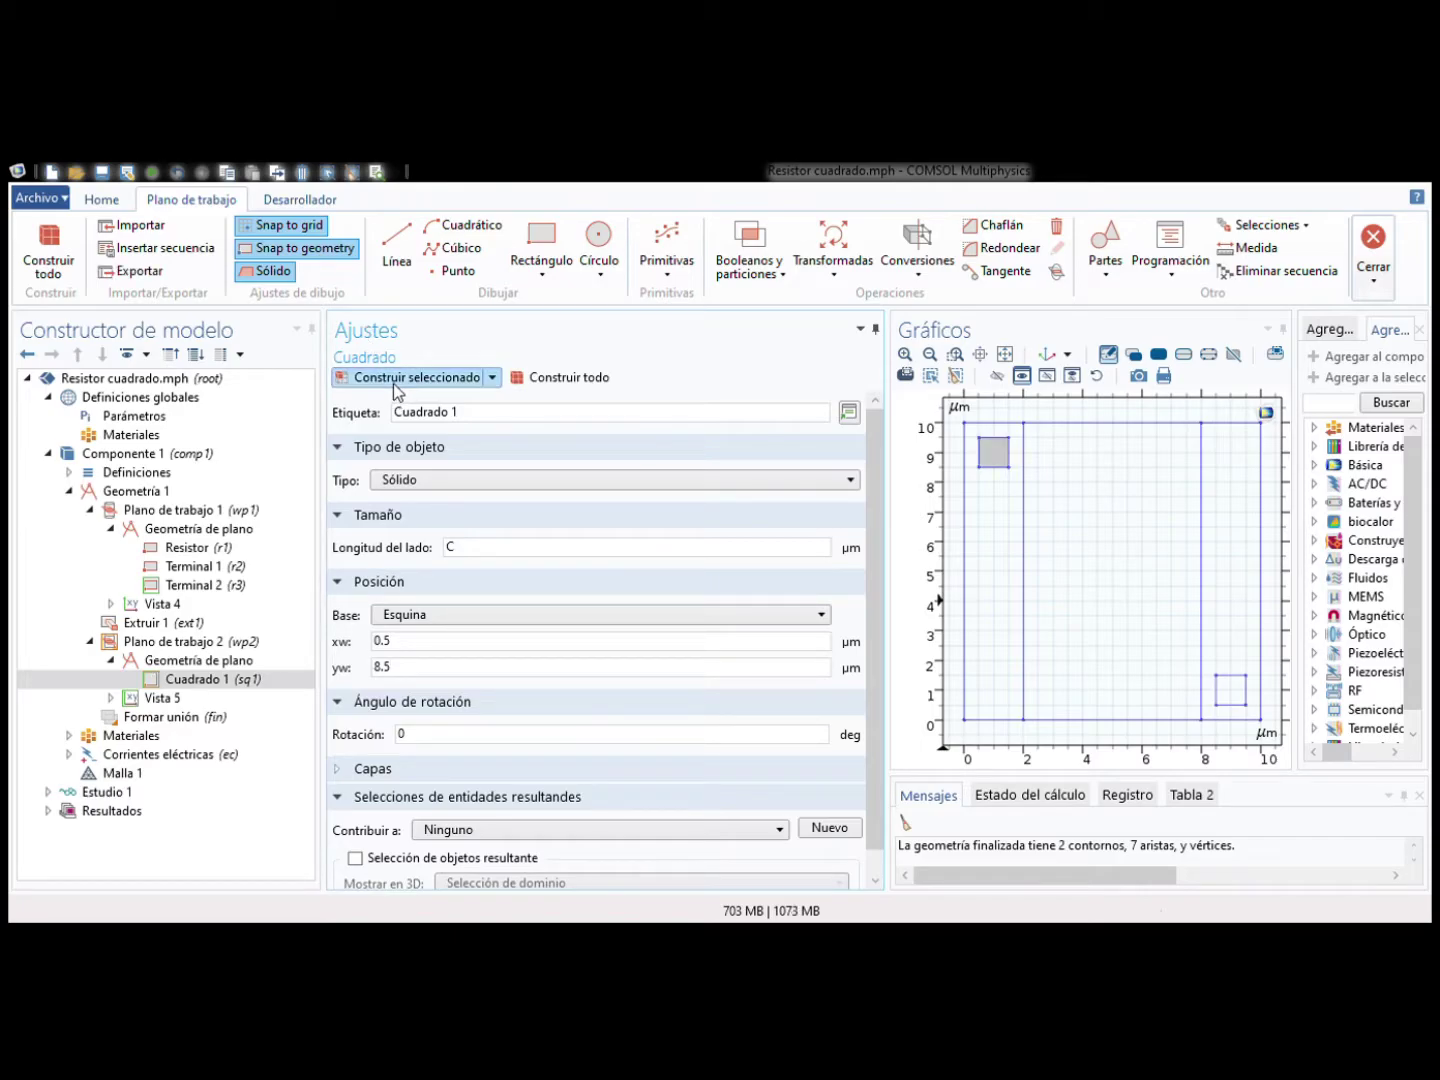
Step: Add and build a second square in the same plane geometry with side length C, xw position 8.5 and yw position 0.5 µm
{"action": "left_click", "coordinate": [193, 661]}
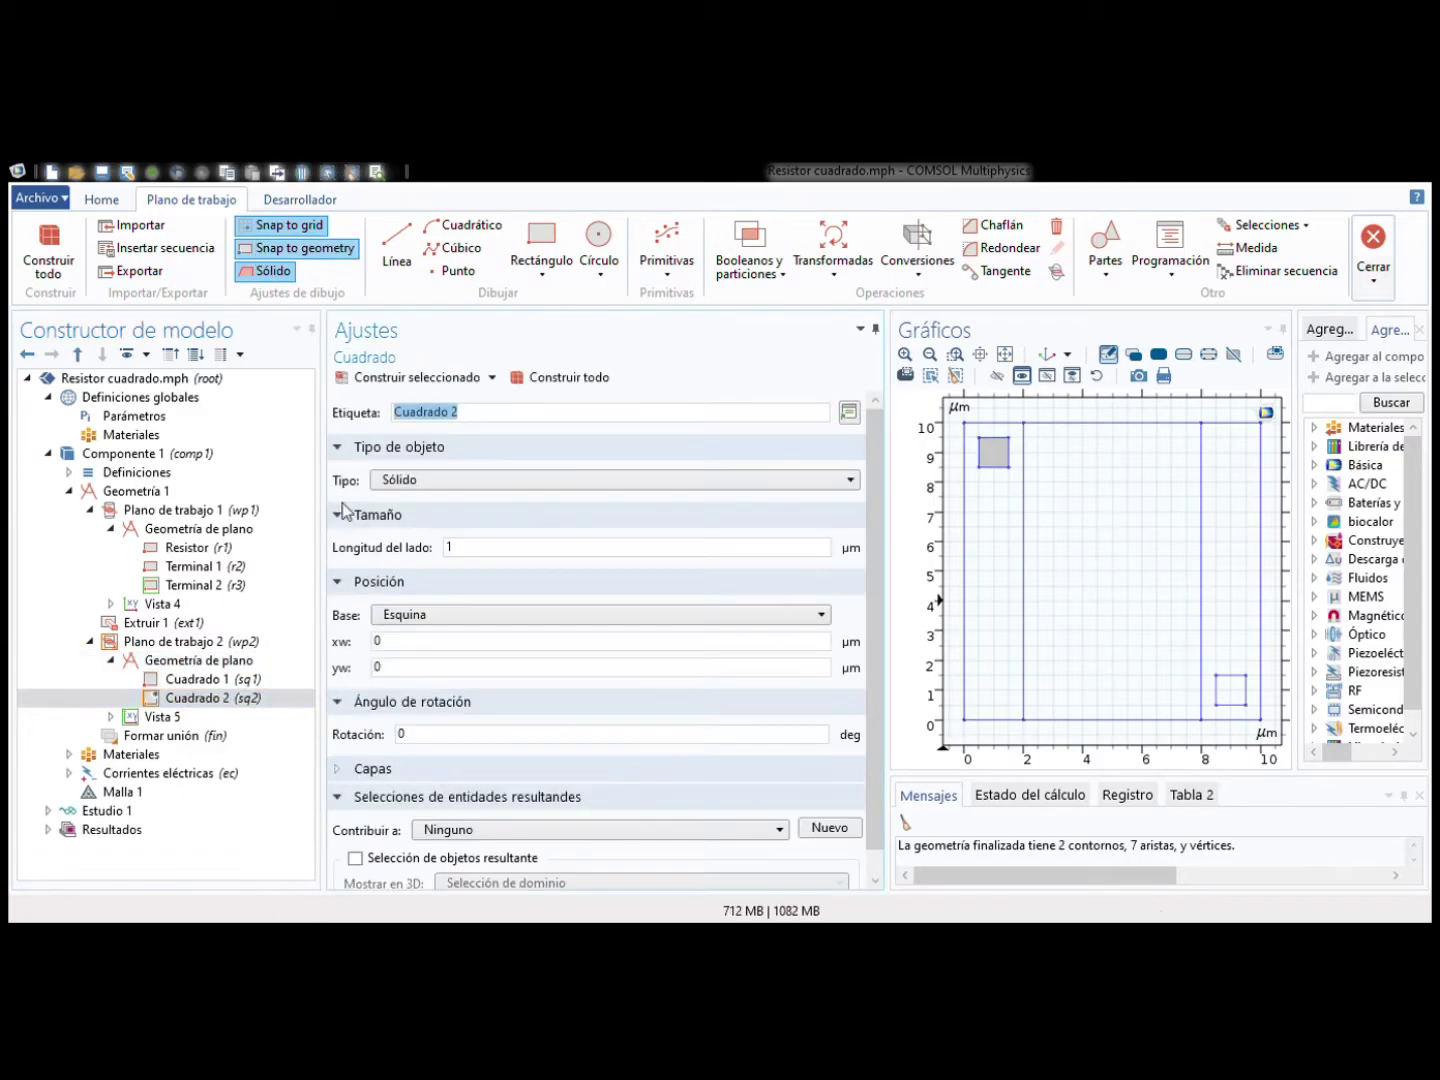
{"action": "left_click", "coordinate": [470, 561]}
{"action": "type", "text": "C"}
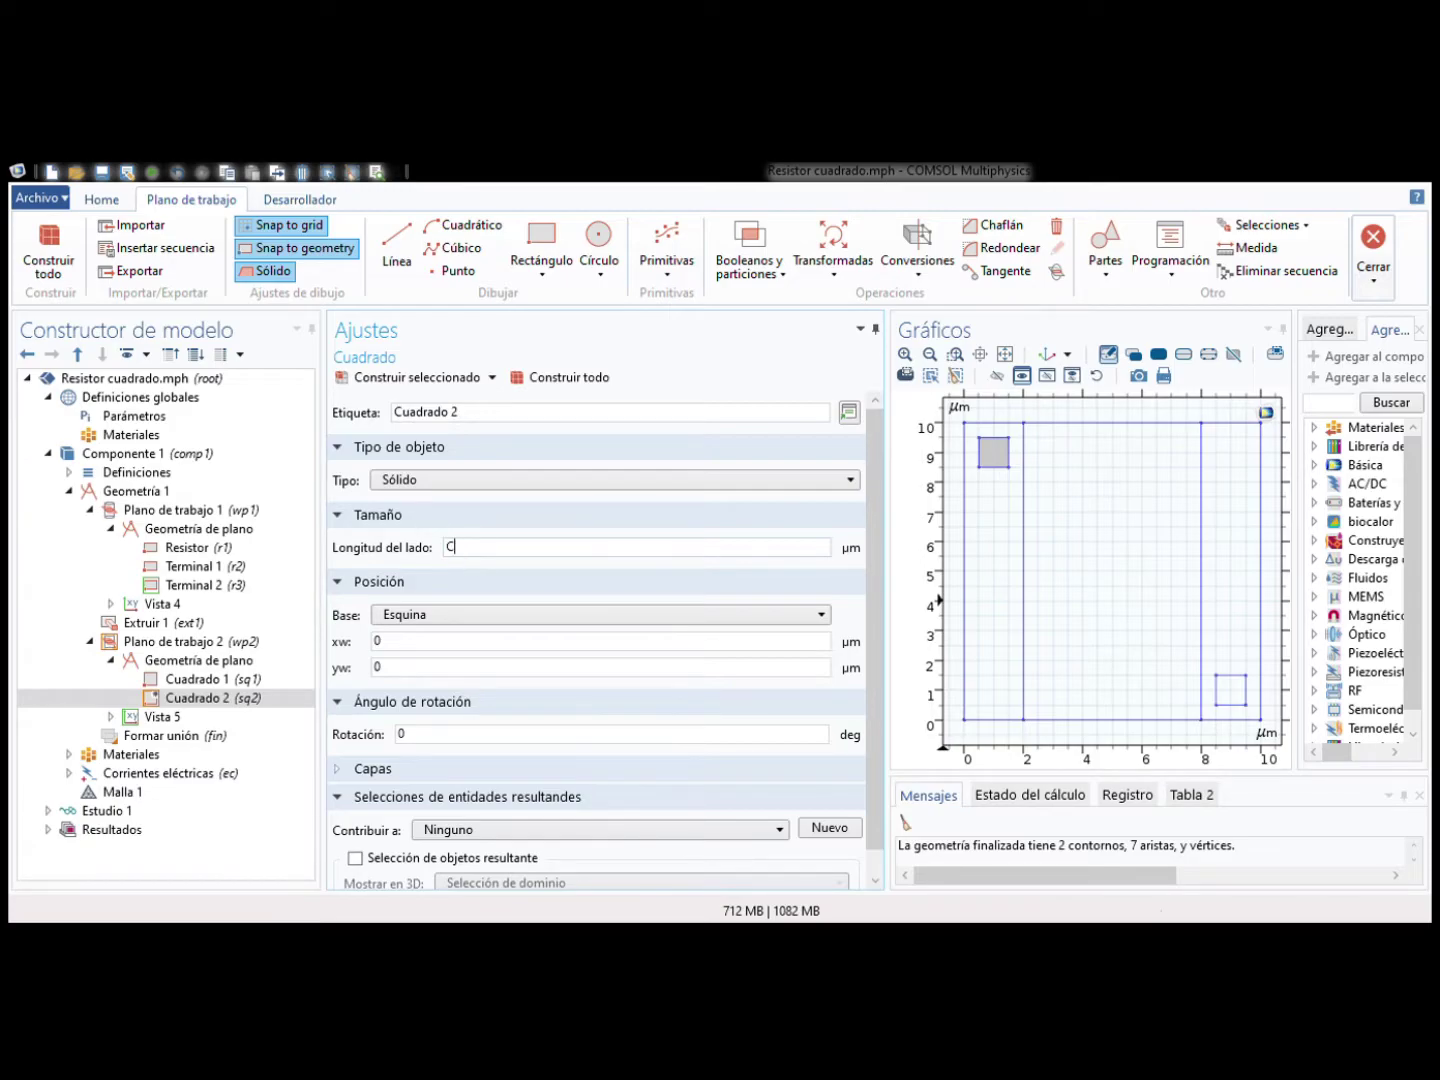
{"action": "left_click", "coordinate": [416, 648]}
{"action": "key", "text": "BackSpace"}
{"action": "type", "text": "5"}
{"action": "type", "text": "."}
{"action": "left_click", "coordinate": [442, 380]}
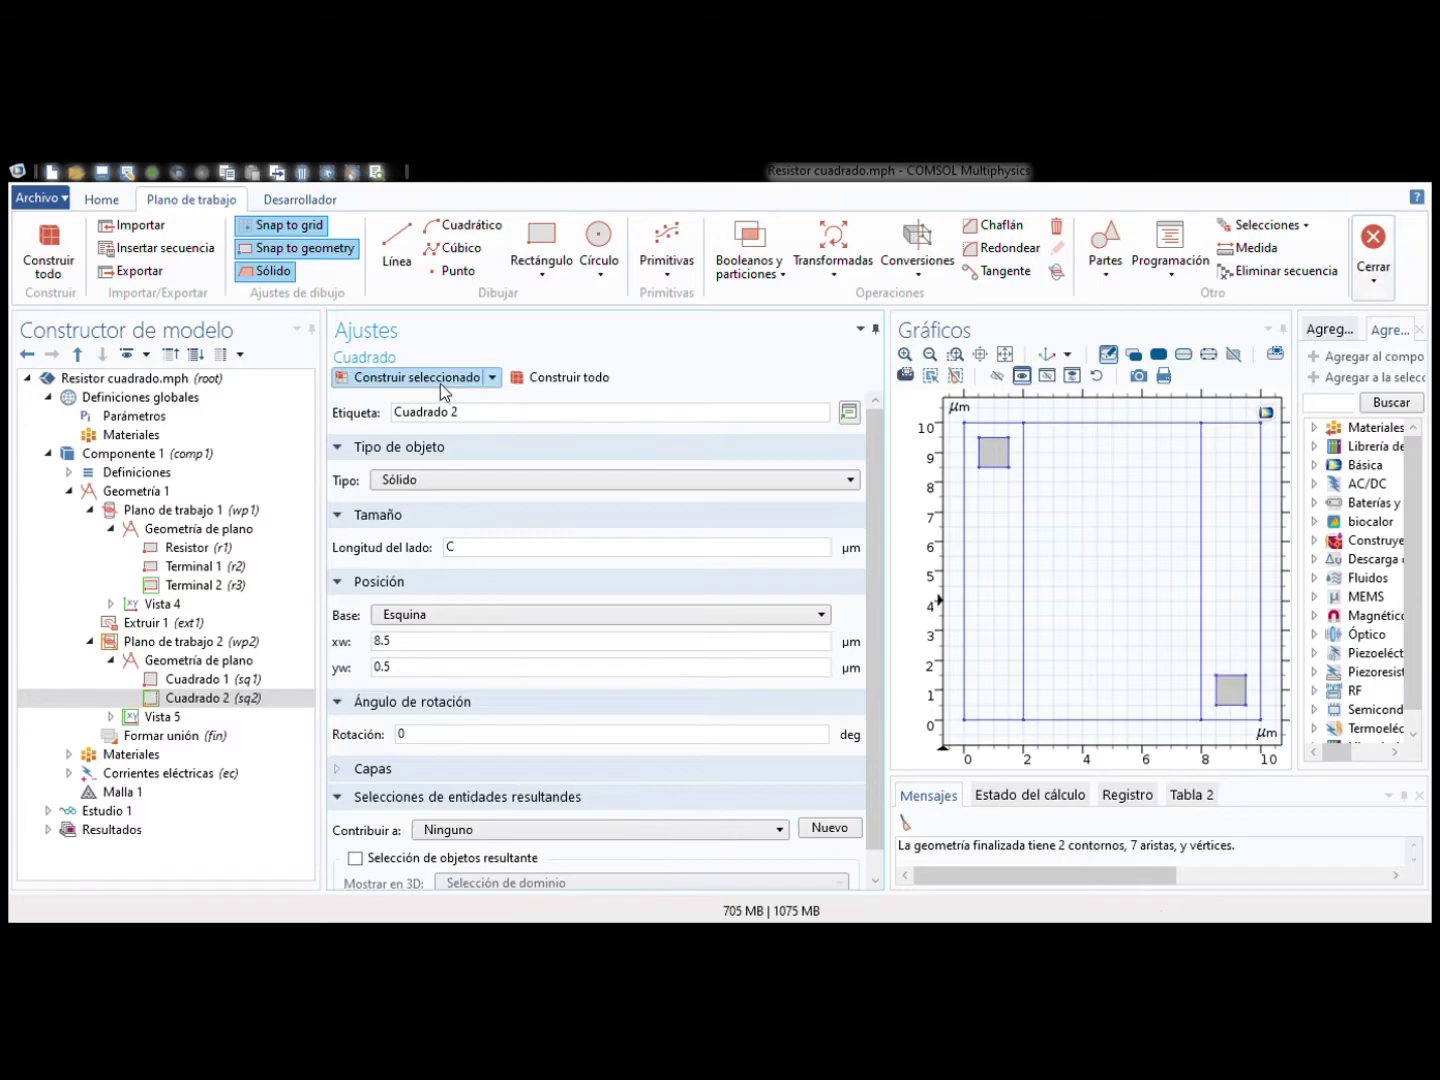
Step: Relabel the first square of the second work plane as "Contacto 1"
{"action": "left_click", "coordinate": [201, 679]}
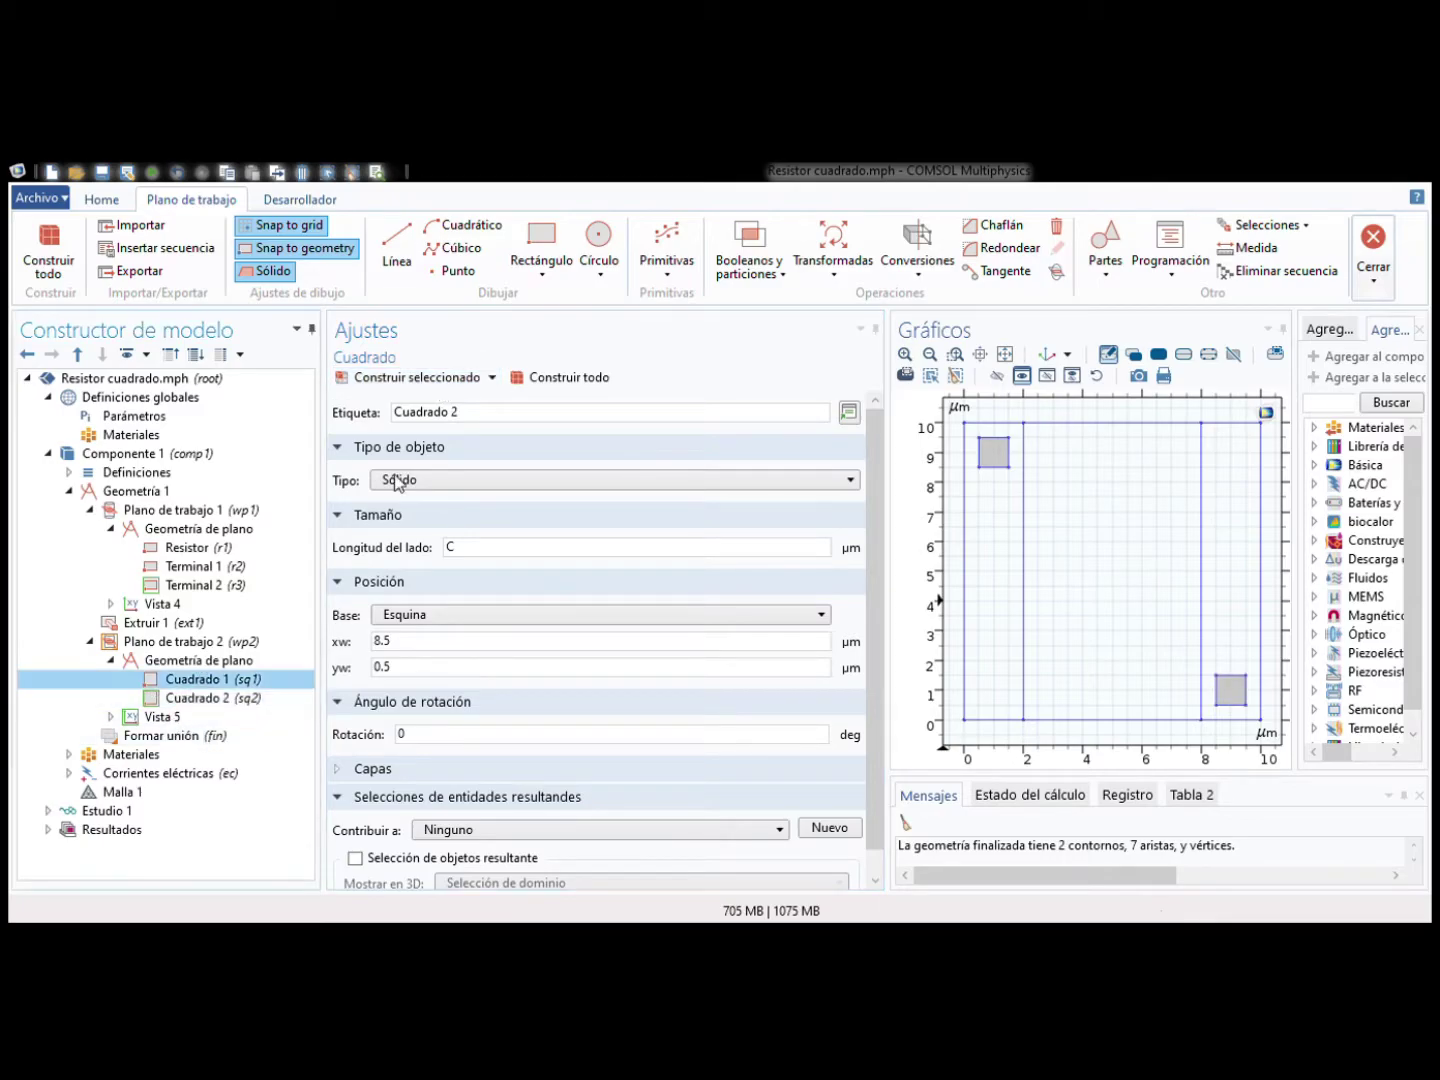
{"action": "left_click", "coordinate": [451, 411]}
{"action": "key", "text": "BackSpace"}
{"action": "key", "text": "BackSpace"}
{"action": "key", "text": "BackSpace"}
{"action": "key", "text": "BackSpace"}
{"action": "key", "text": "BackSpace"}
{"action": "key", "text": "BackSpace"}
{"action": "key", "text": "BackSpace"}
{"action": "type", "text": "ontacto"}
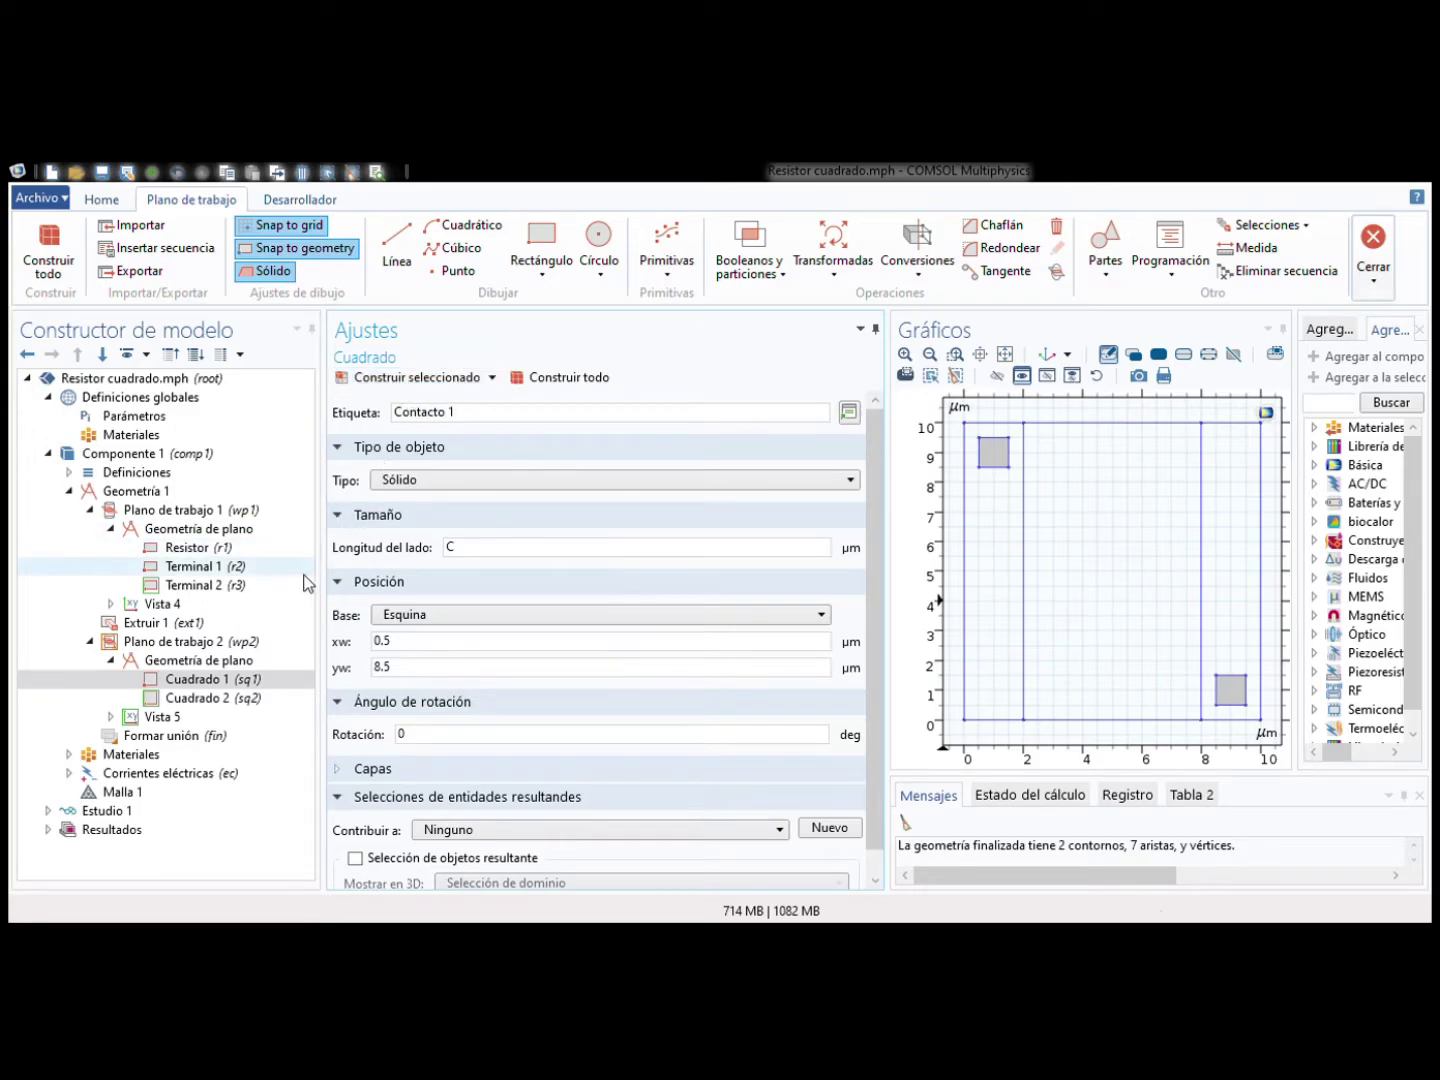
Step: Relabel the second square of the second work plane as "Contacto 2"
{"action": "left_click", "coordinate": [210, 715]}
{"action": "left_click", "coordinate": [208, 700]}
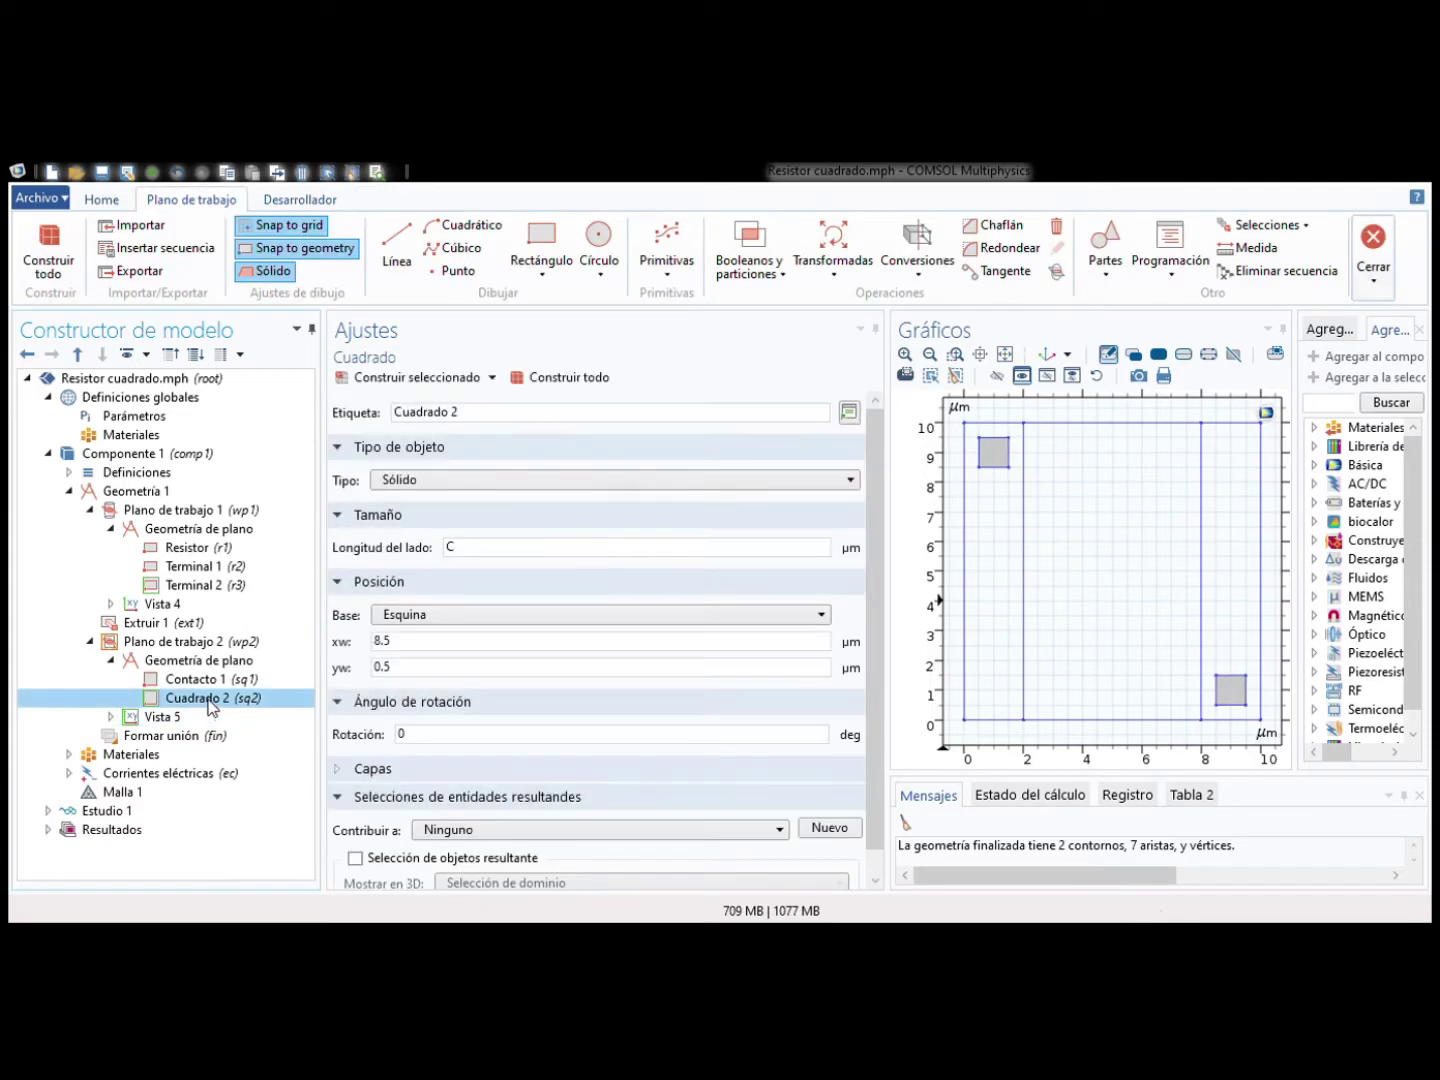
{"action": "left_click", "coordinate": [454, 413]}
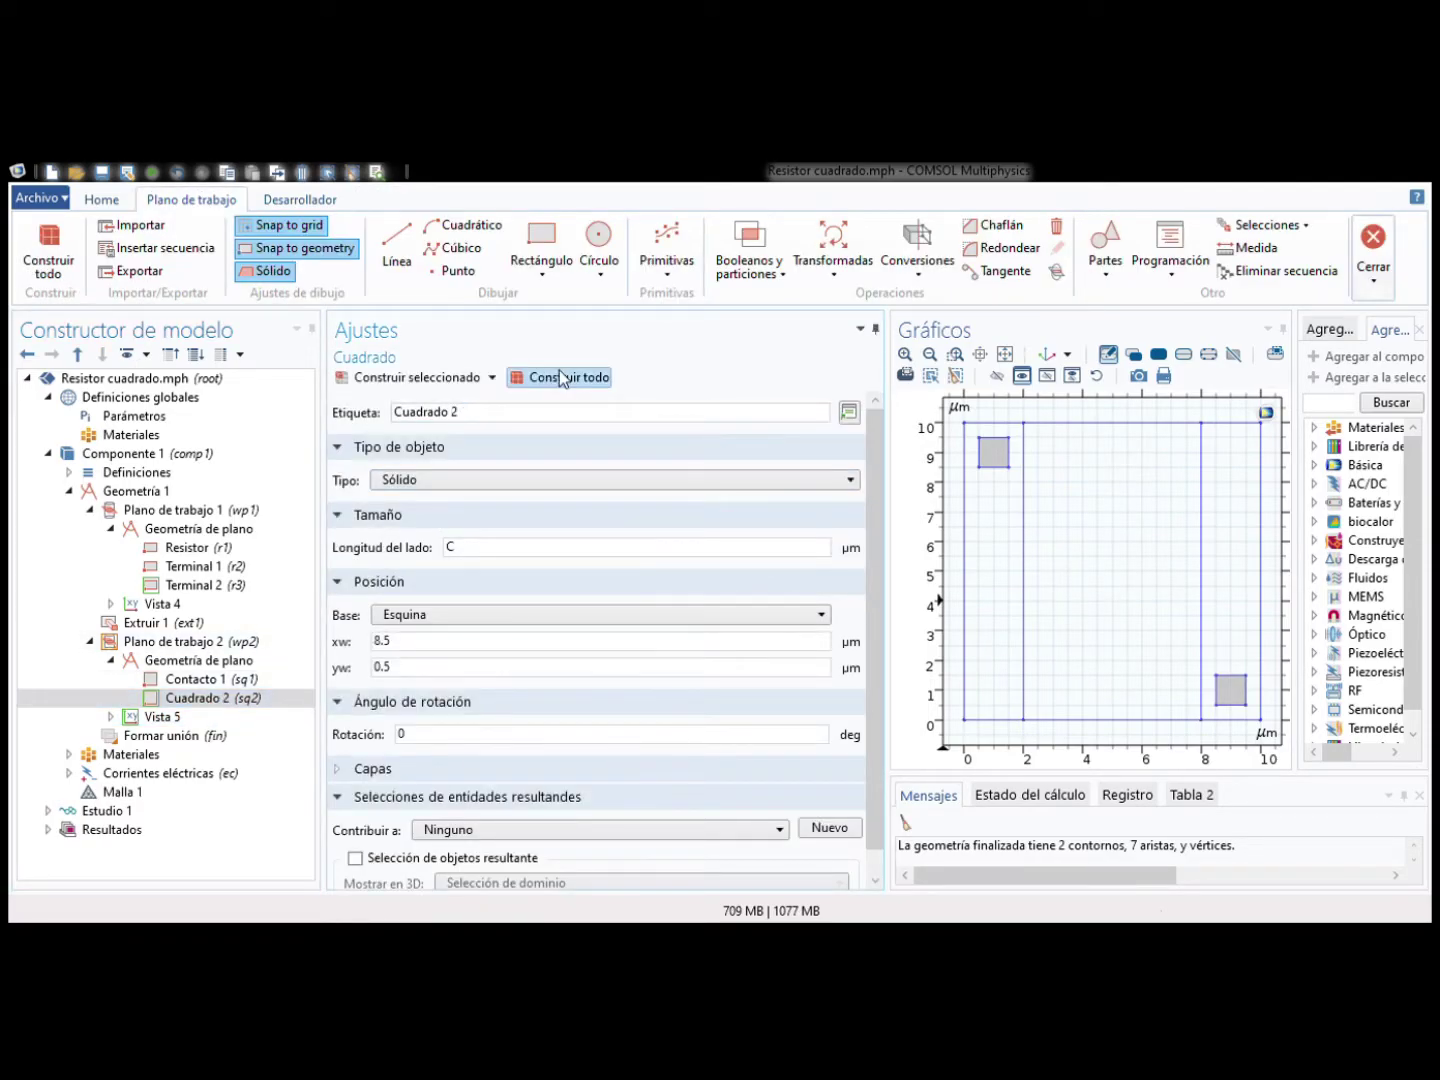
{"action": "key", "text": "BackSpace"}
{"action": "key", "text": "BackSpace"}
{"action": "key", "text": "BackSpace"}
{"action": "key", "text": "BackSpace"}
{"action": "key", "text": "BackSpace"}
{"action": "key", "text": "BackSpace"}
{"action": "key", "text": "BackSpace"}
{"action": "type", "text": "ontacto"}
Step: Add an extrusion of the second work plane and define a global parameter Ext as 50 [nm] with the description "Extrusión contactos"
{"action": "left_click", "coordinate": [130, 492]}
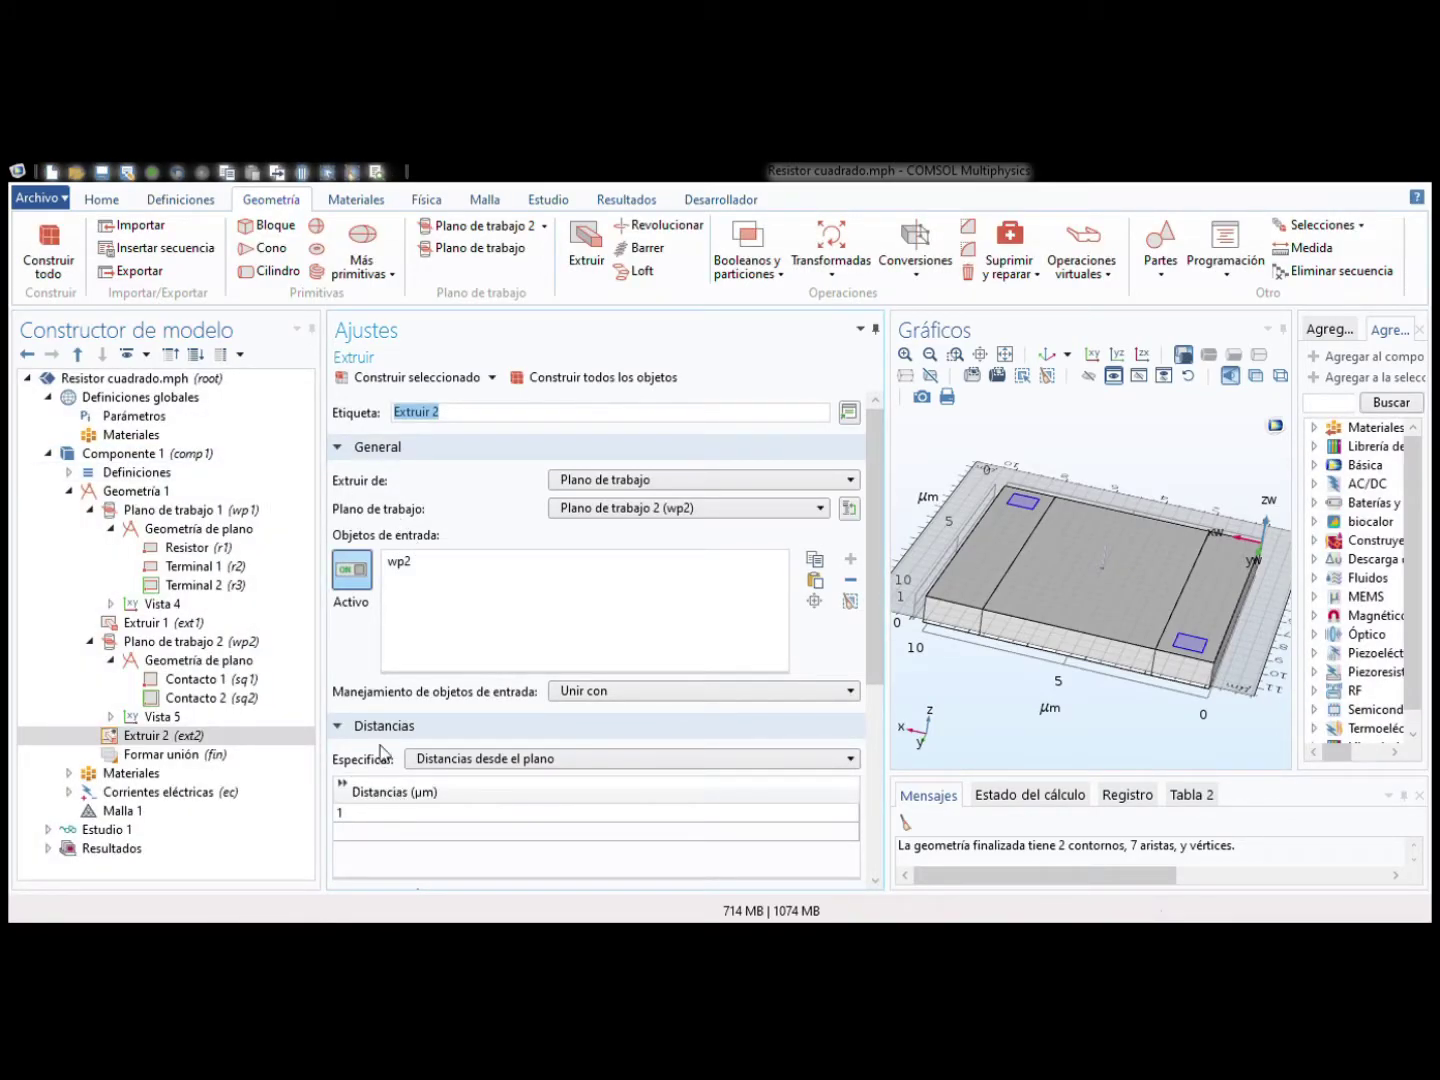
{"action": "left_click", "coordinate": [128, 416]}
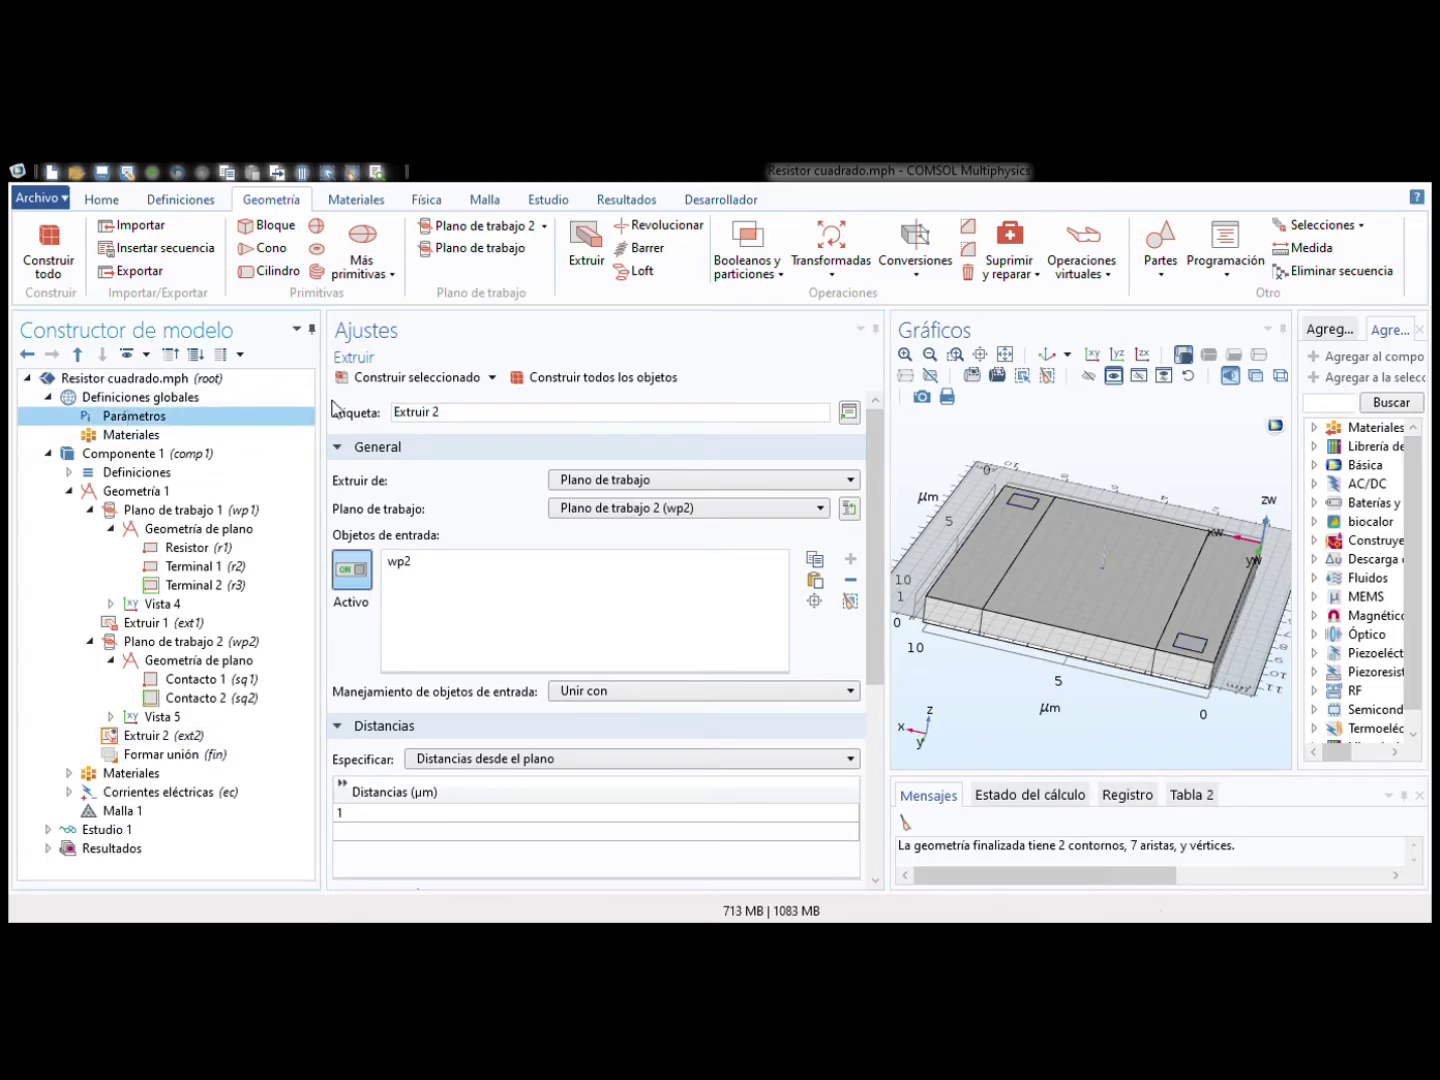
{"action": "left_click", "coordinate": [372, 567]}
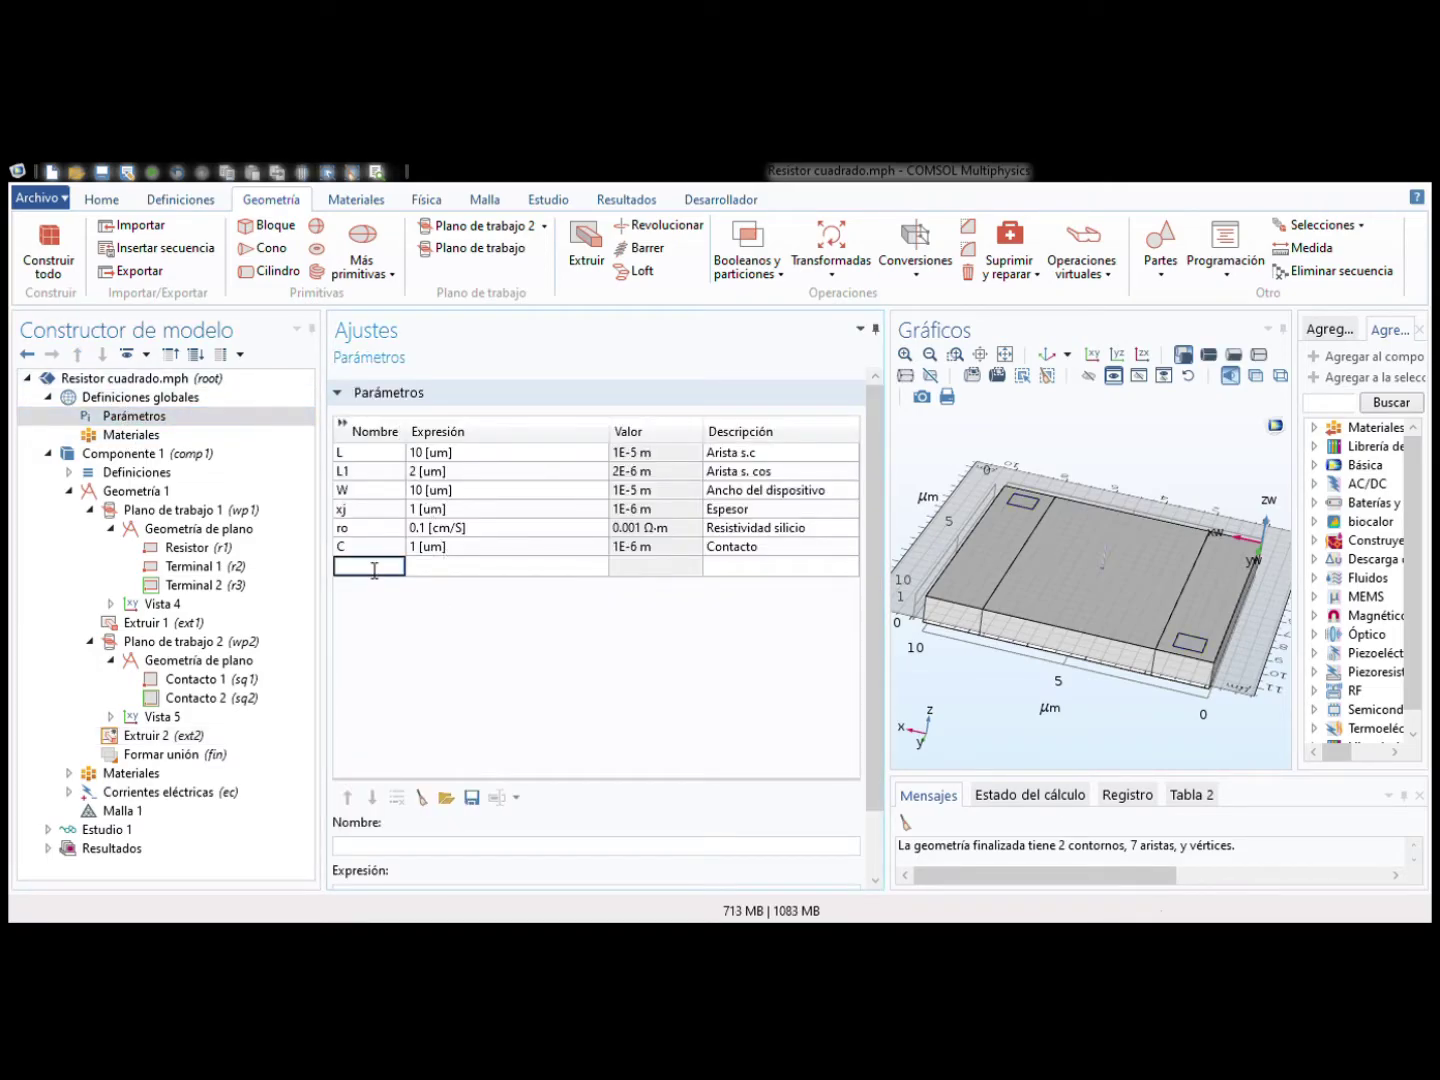
{"action": "type", "text": "Ext"}
{"action": "left_click", "coordinate": [465, 566]}
{"action": "type", "text": "50"}
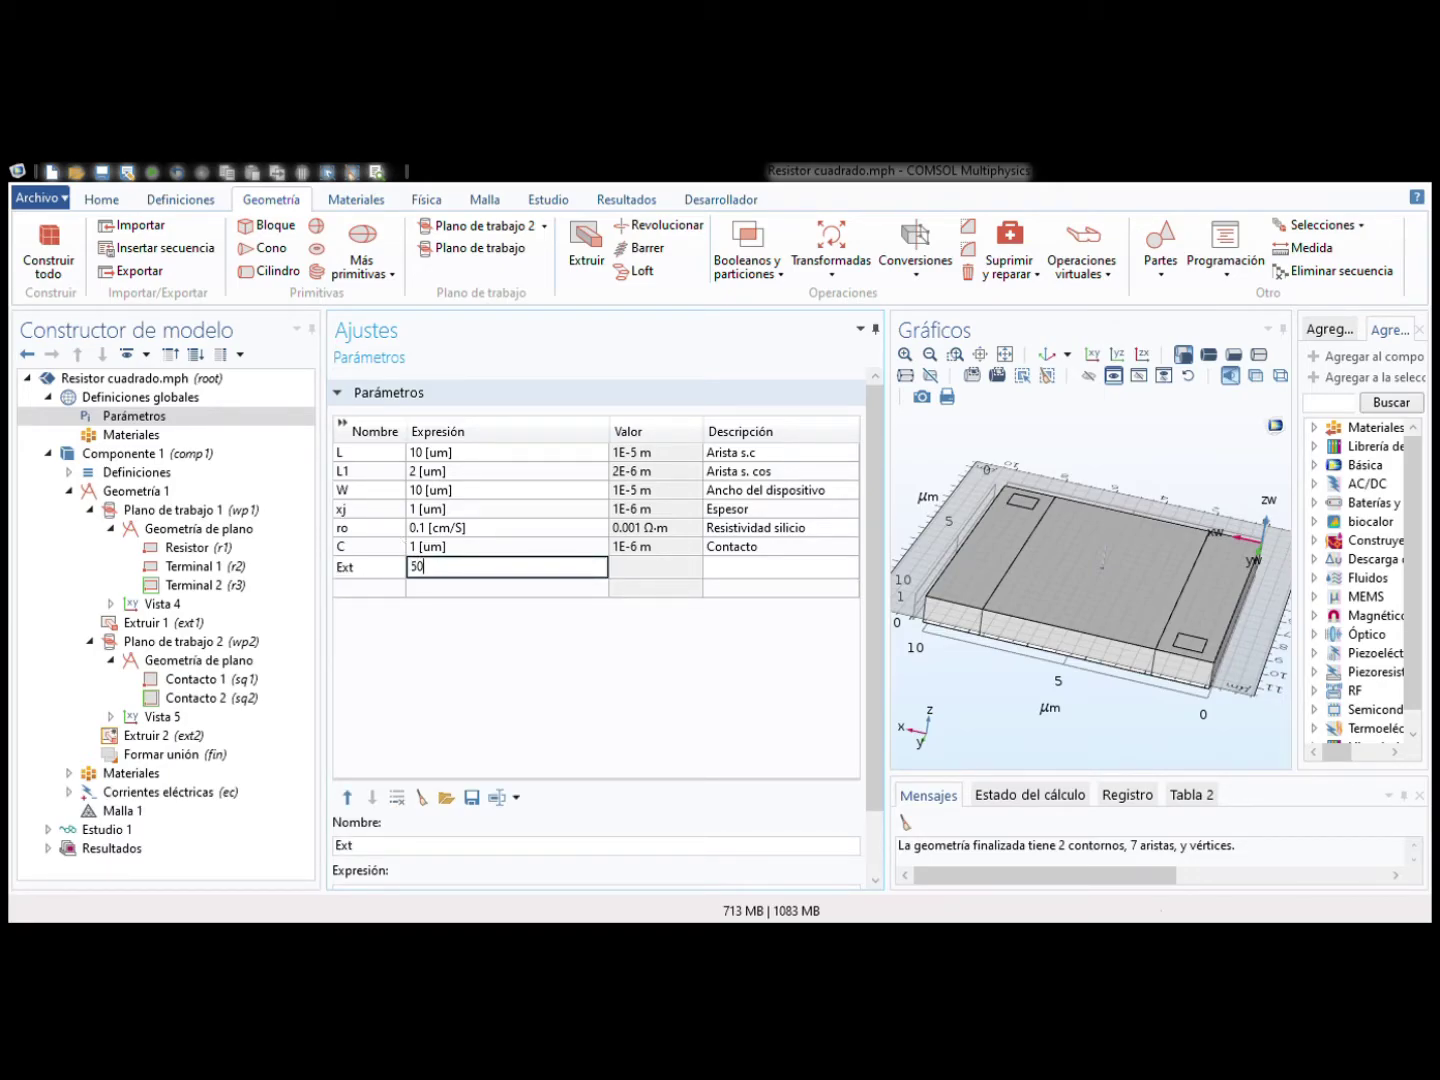
{"action": "type", "text": " [nm]7"}
{"action": "key", "text": "BackSpace"}
{"action": "key", "text": "Return"}
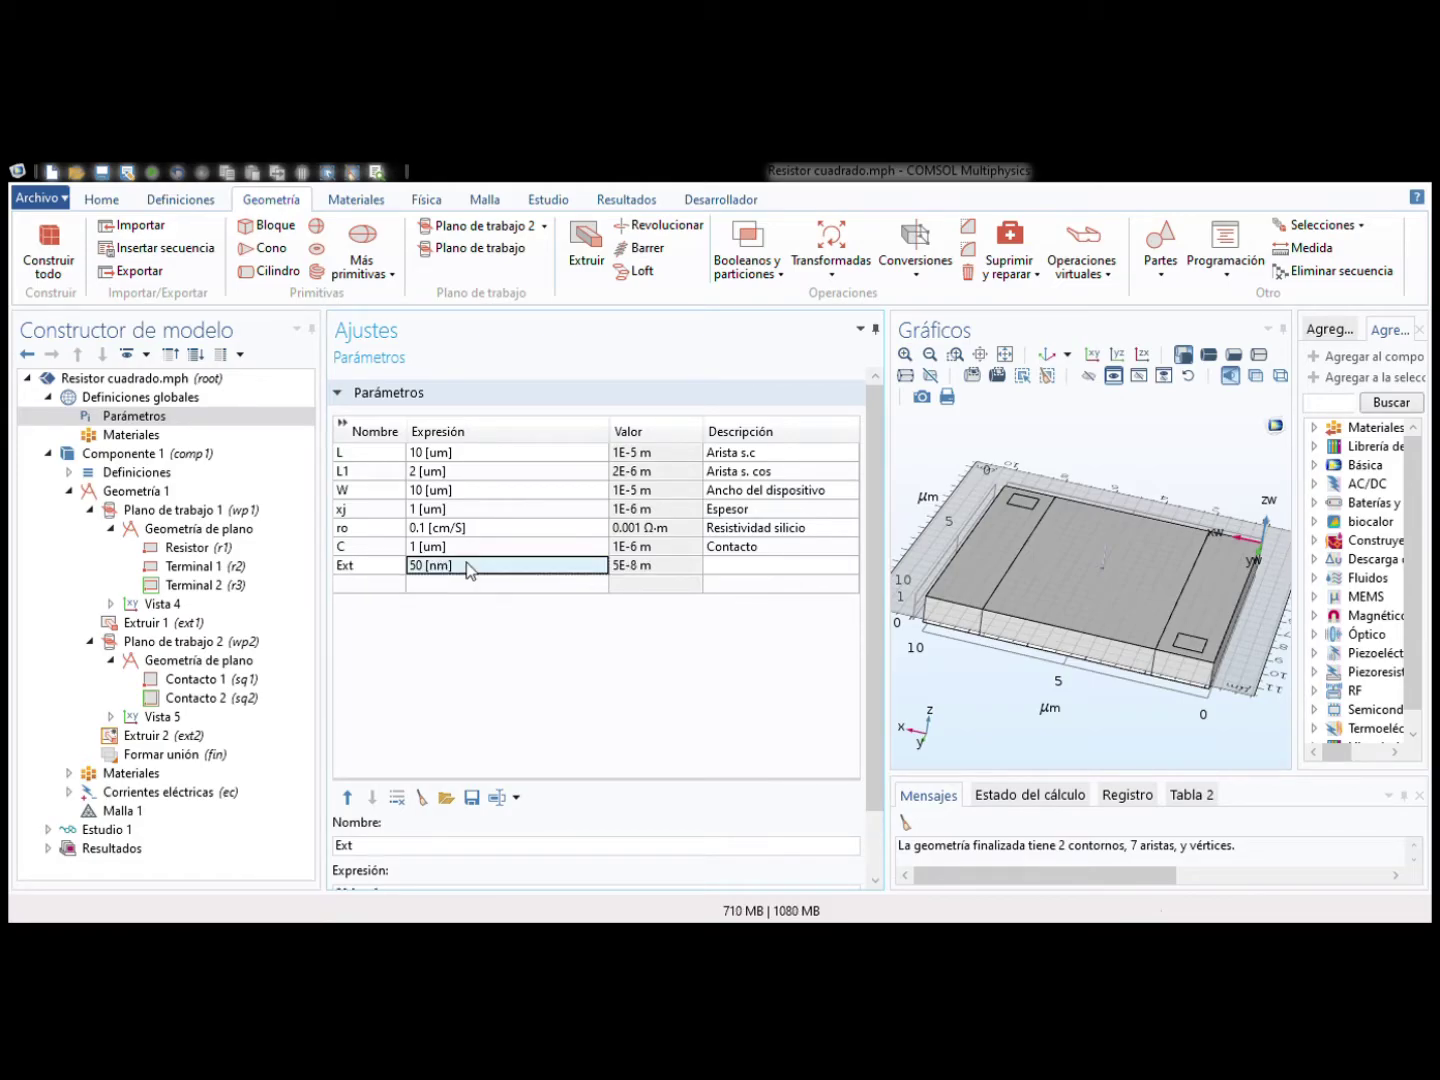
{"action": "left_click", "coordinate": [784, 567]}
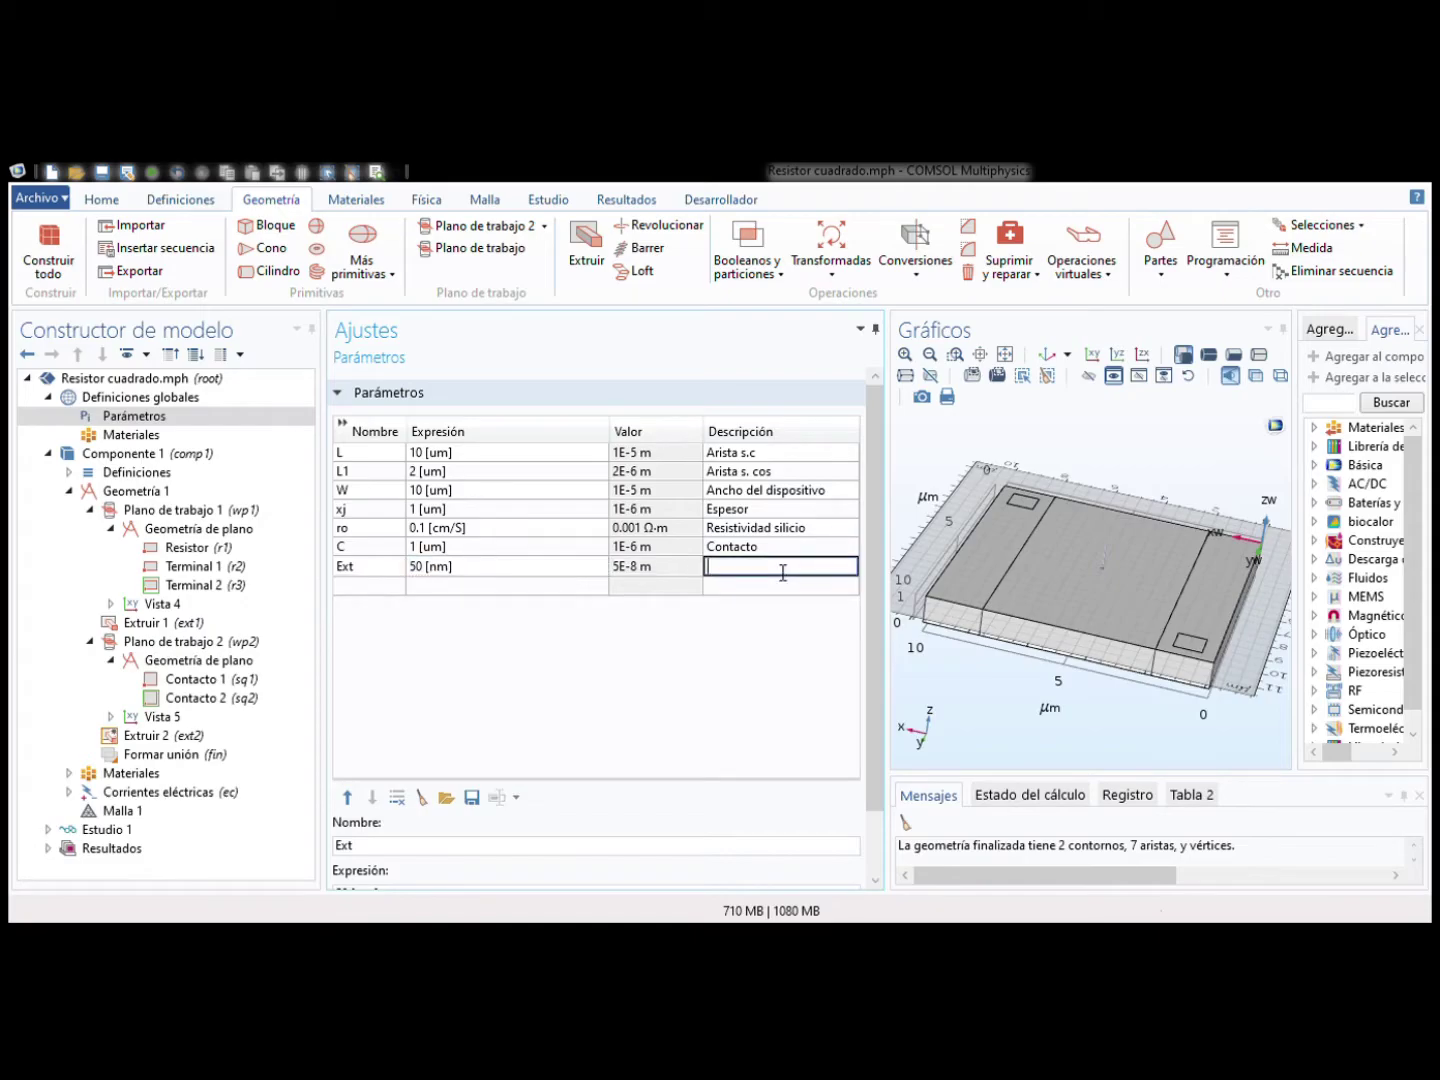
{"action": "type", "text": "Extrusión contactos"}
{"action": "key", "text": "Return"}
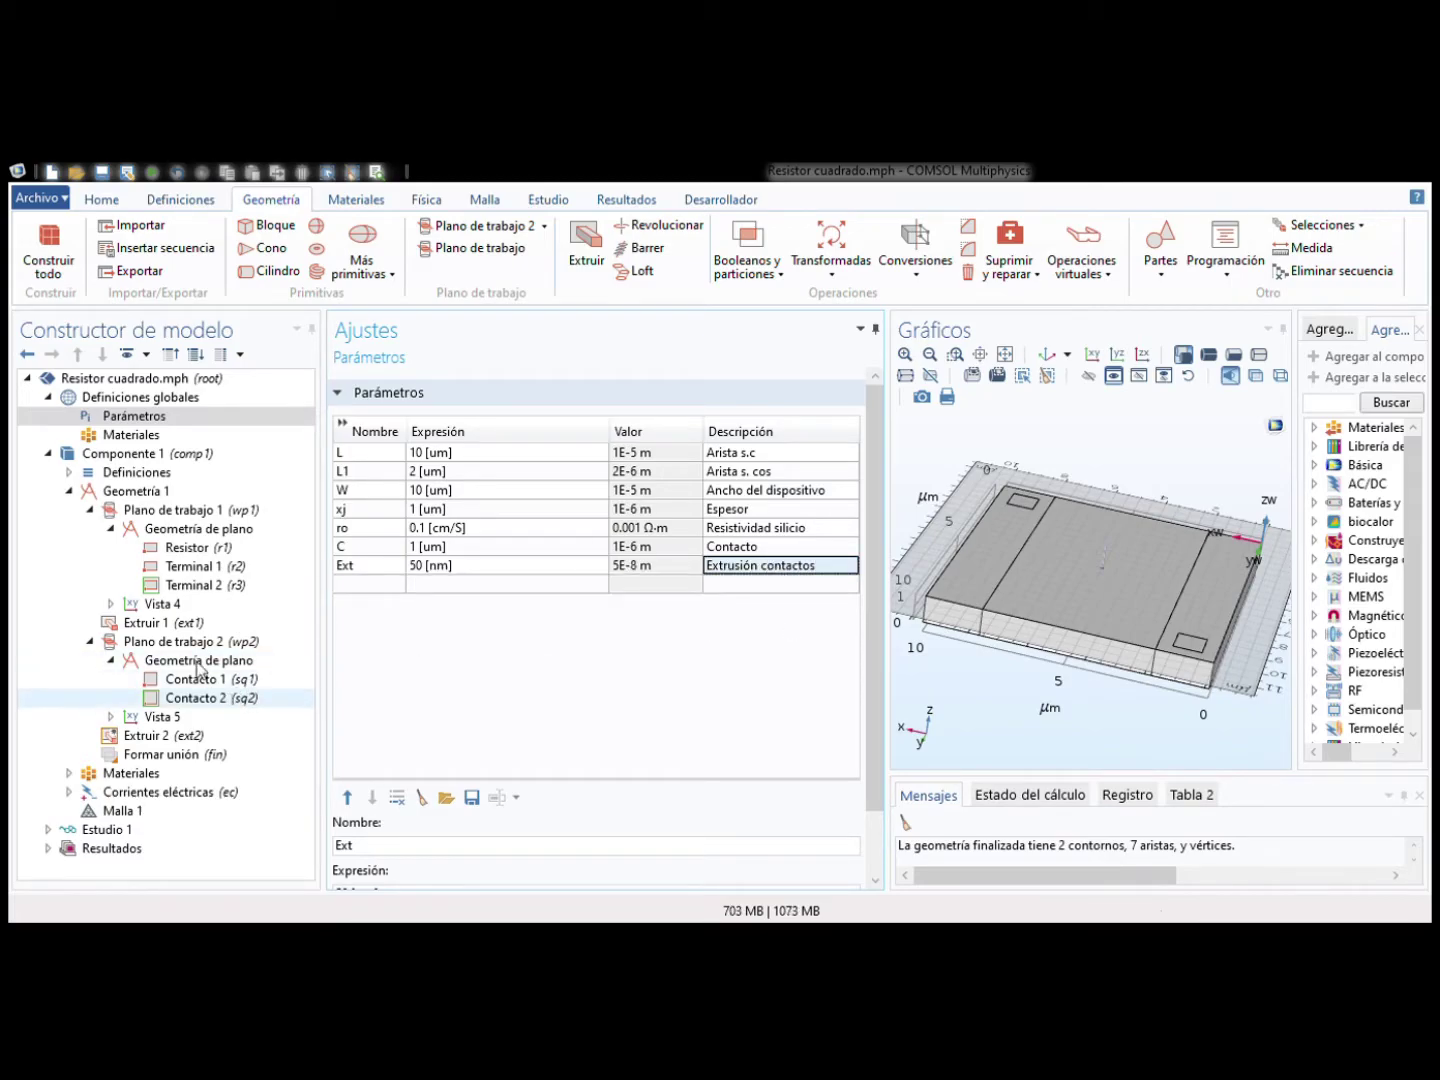
Step: Set the distance of the second work plane's extrusion to Ext and build the contacts
{"action": "left_click", "coordinate": [166, 735]}
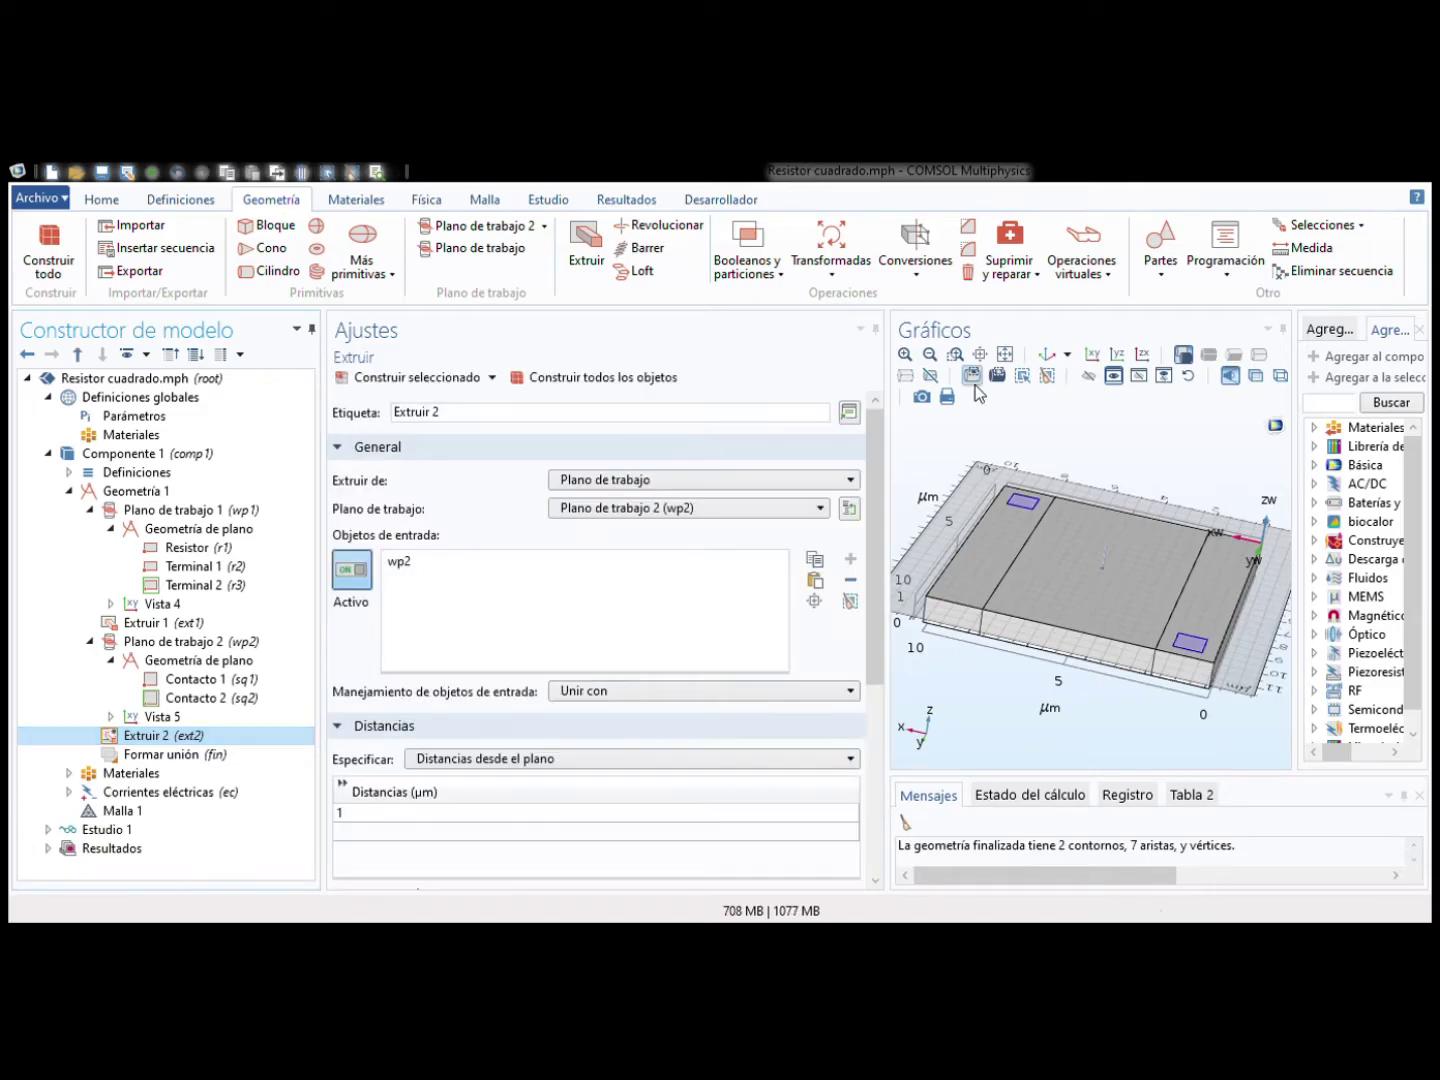
{"action": "left_click", "coordinate": [437, 813]}
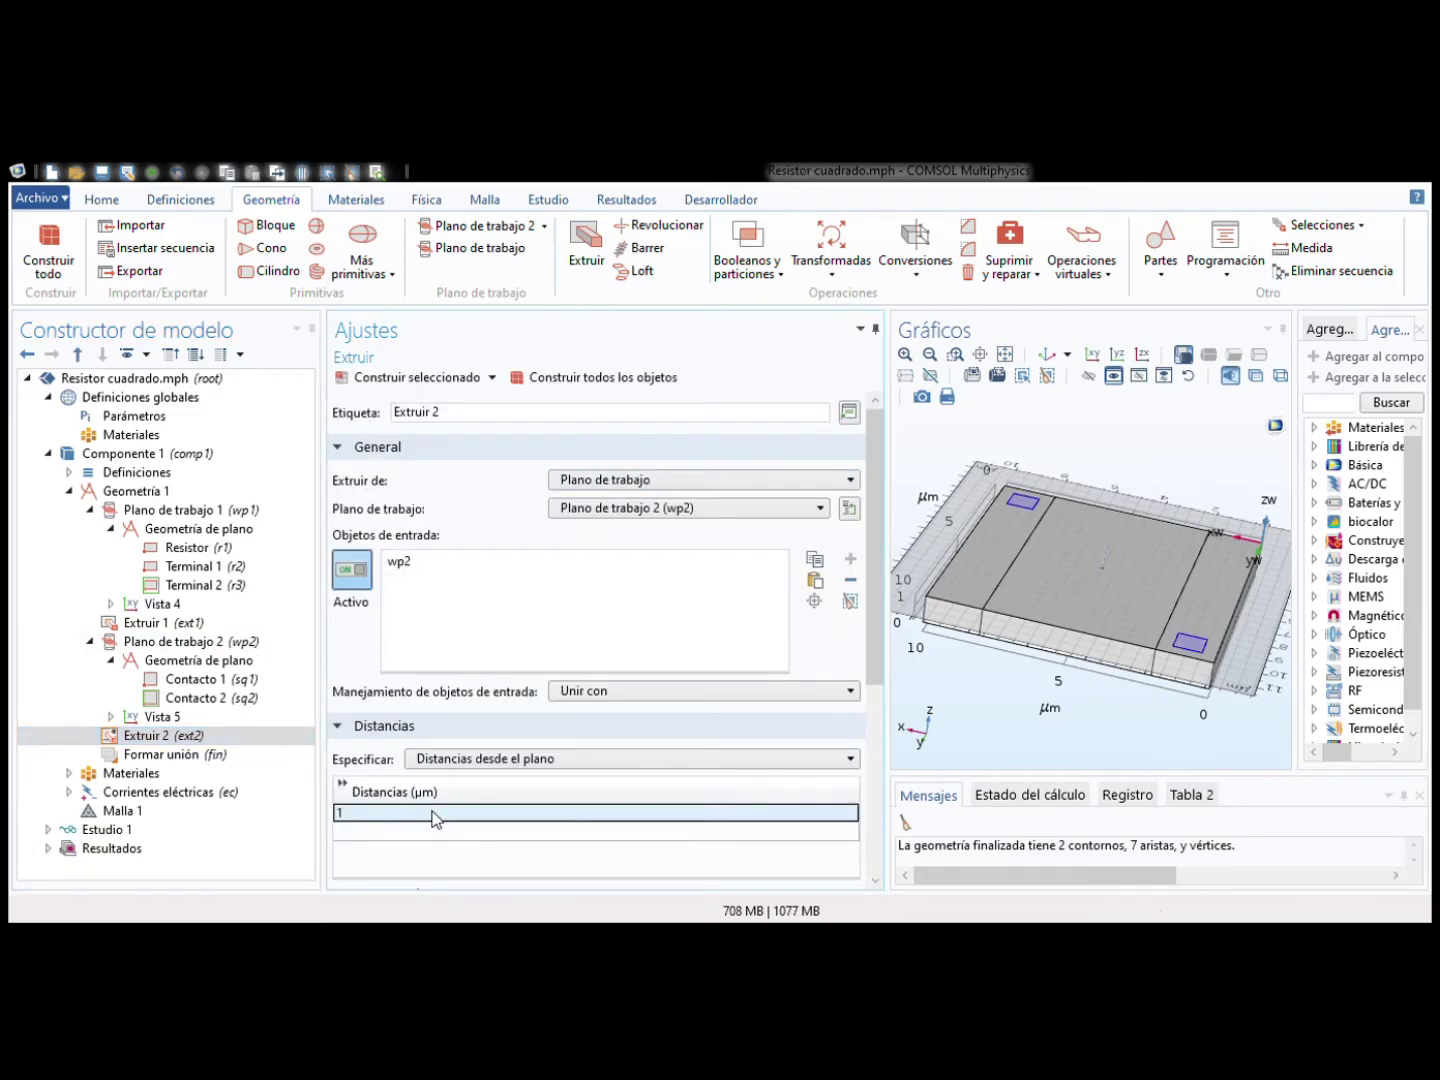
{"action": "left_click", "coordinate": [440, 818]}
{"action": "type", "text": "Ext"}
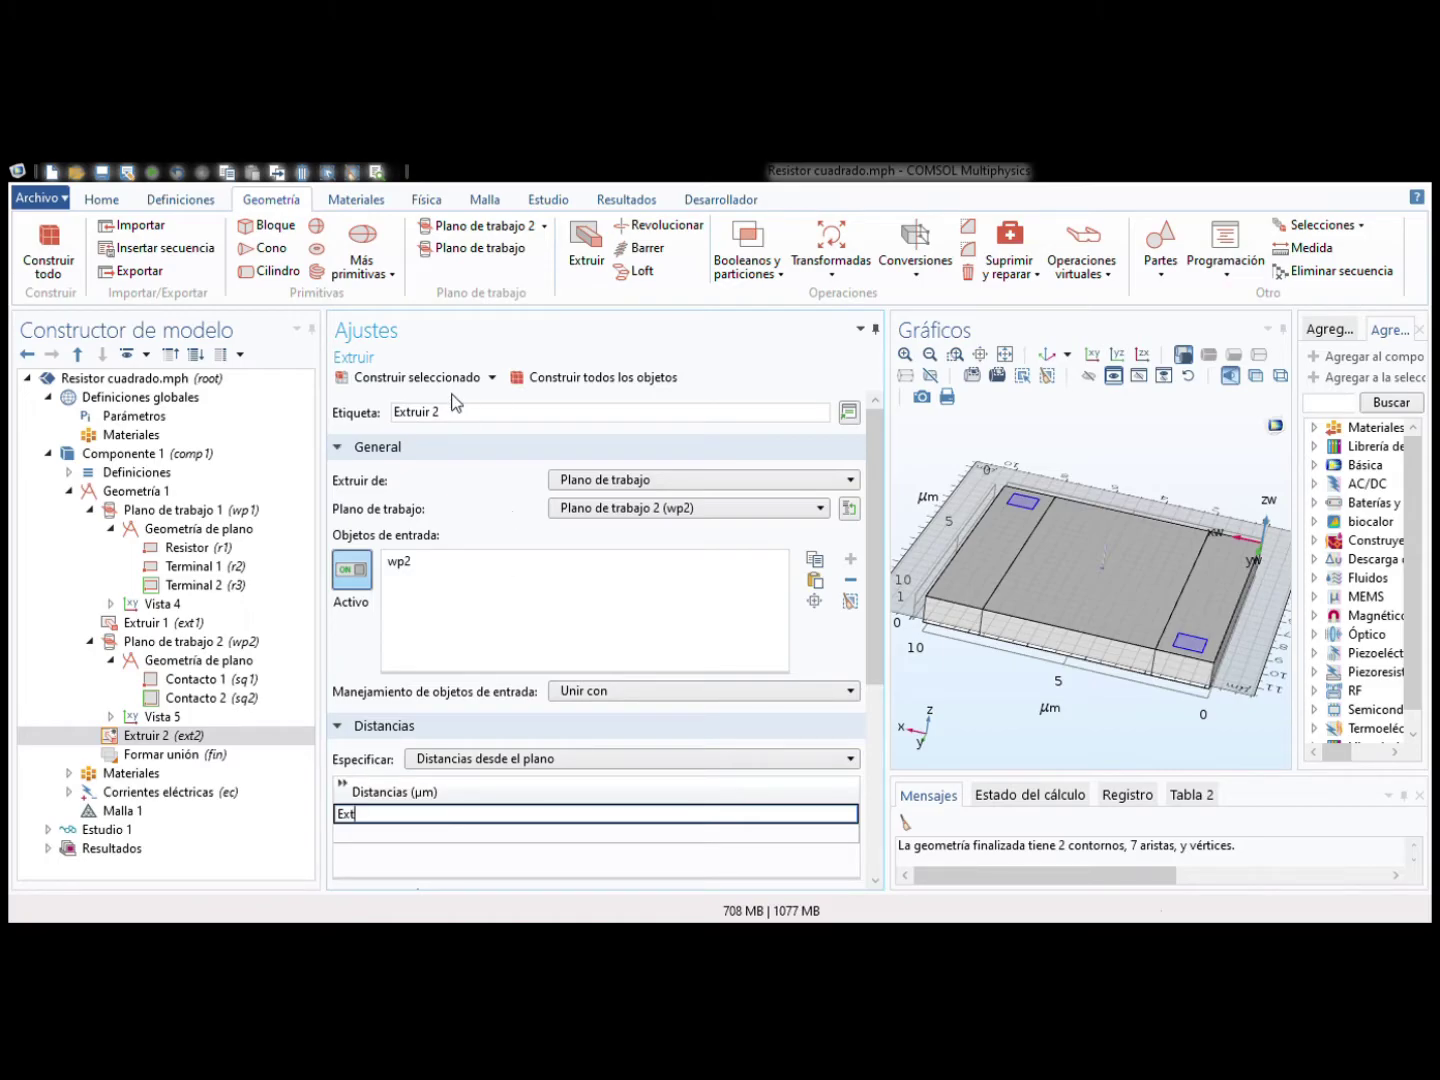
{"action": "left_click", "coordinate": [445, 383]}
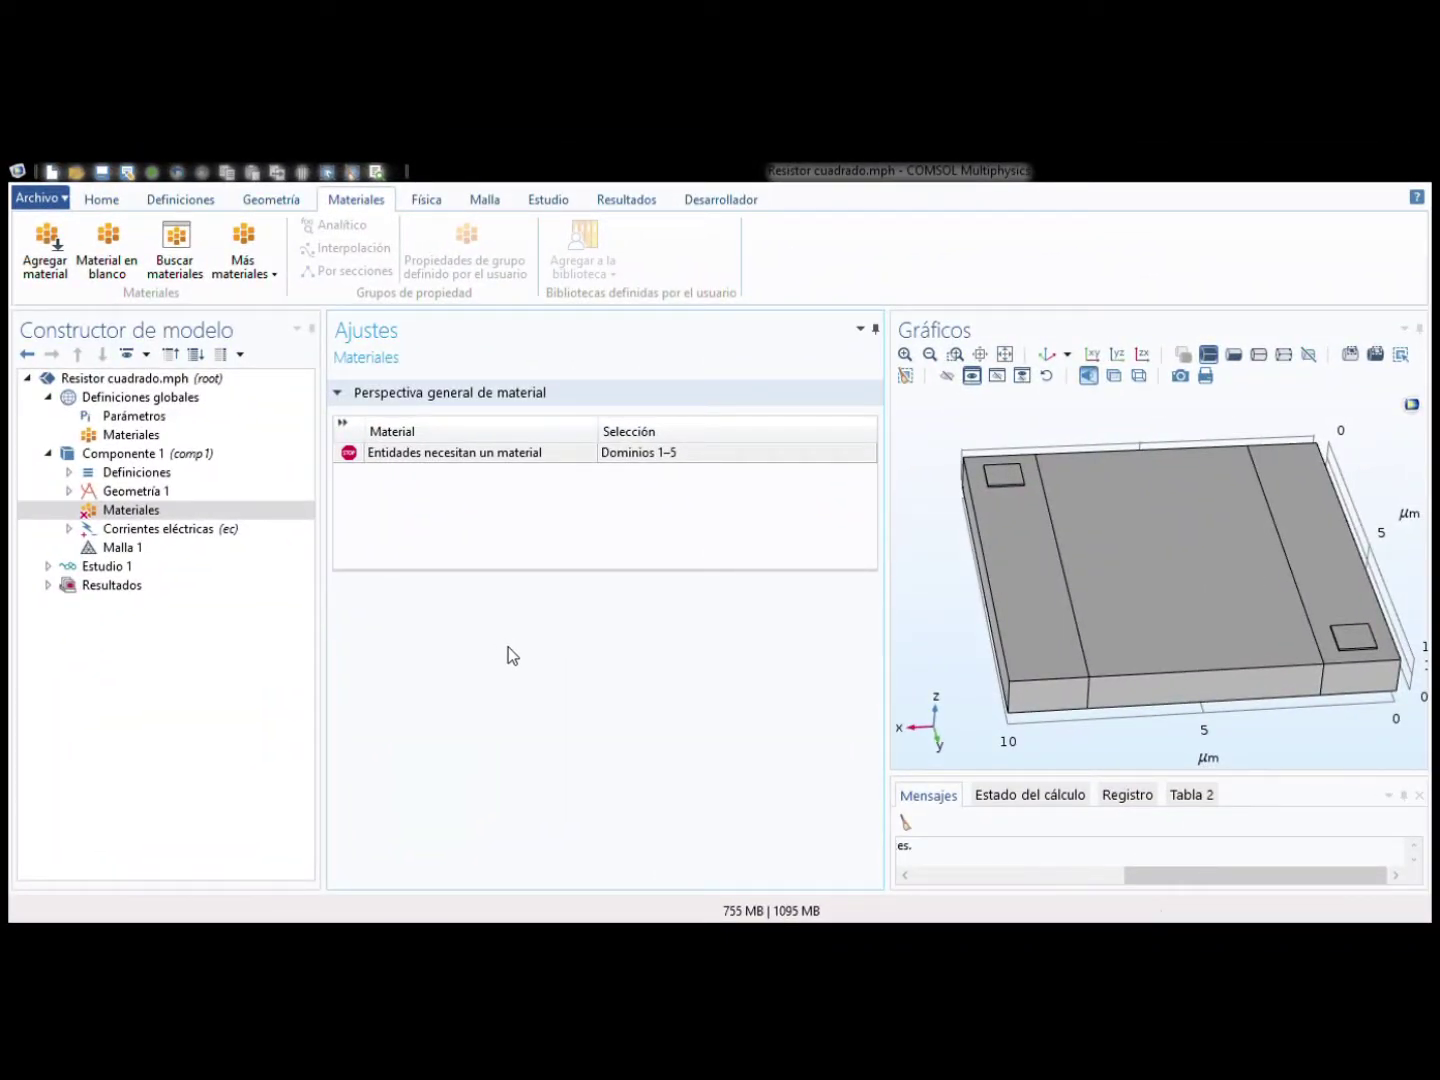
Step: Add the material Si - Silicon from the semiconductors library to the component
{"action": "left_click", "coordinate": [110, 512]}
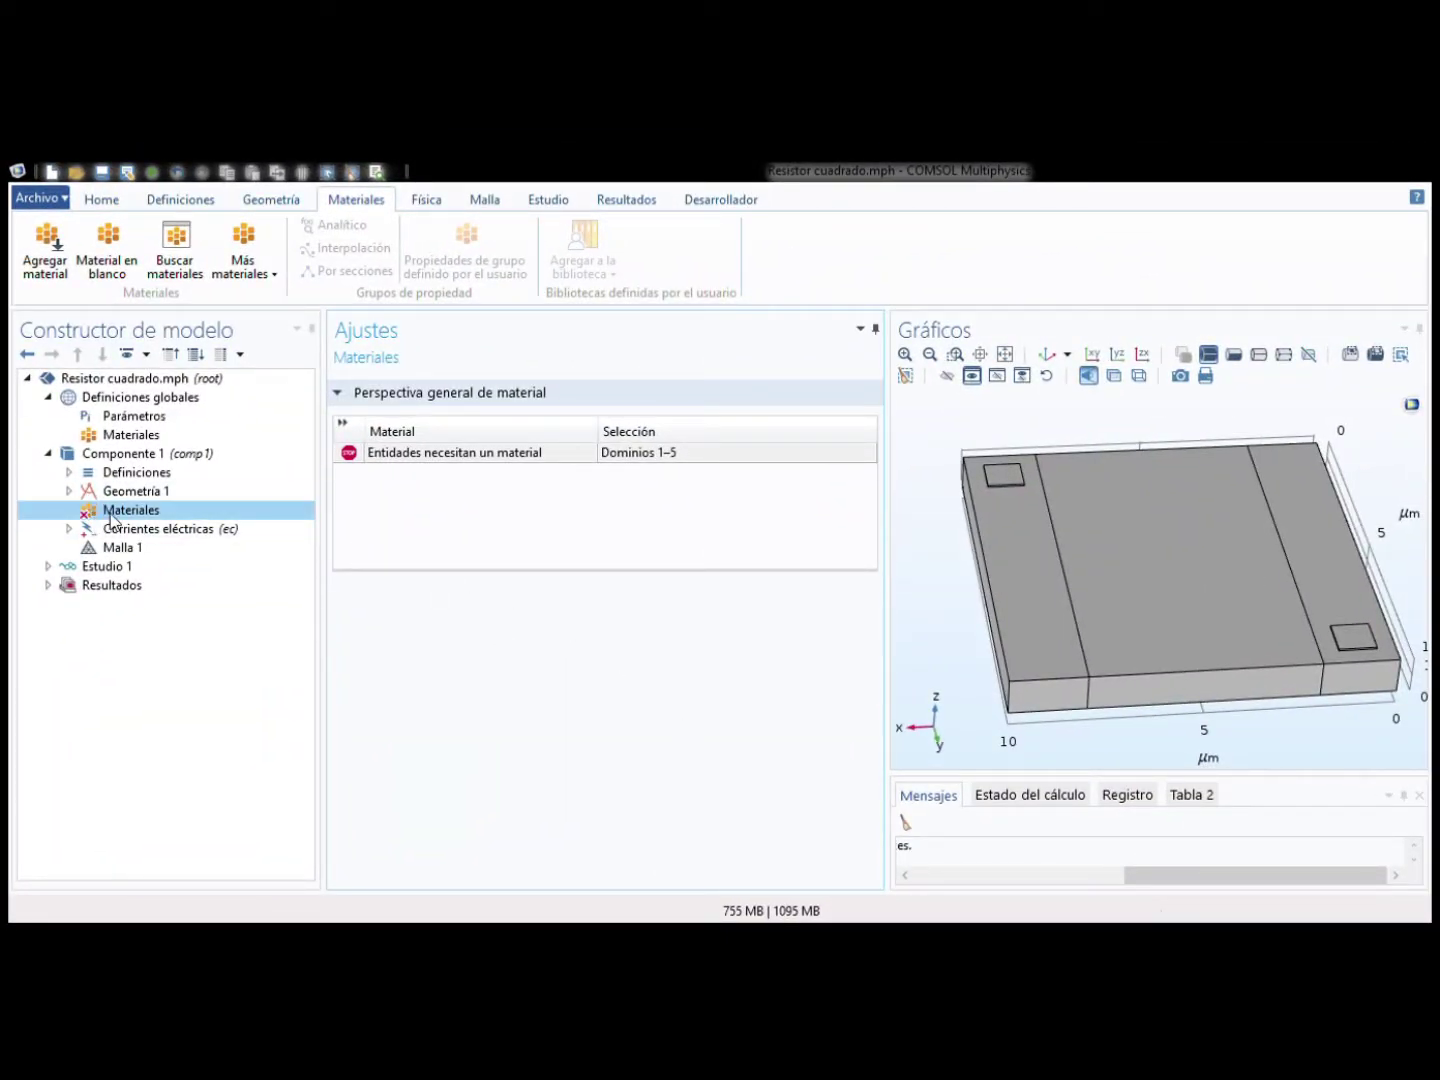
{"action": "left_click", "coordinate": [47, 250]}
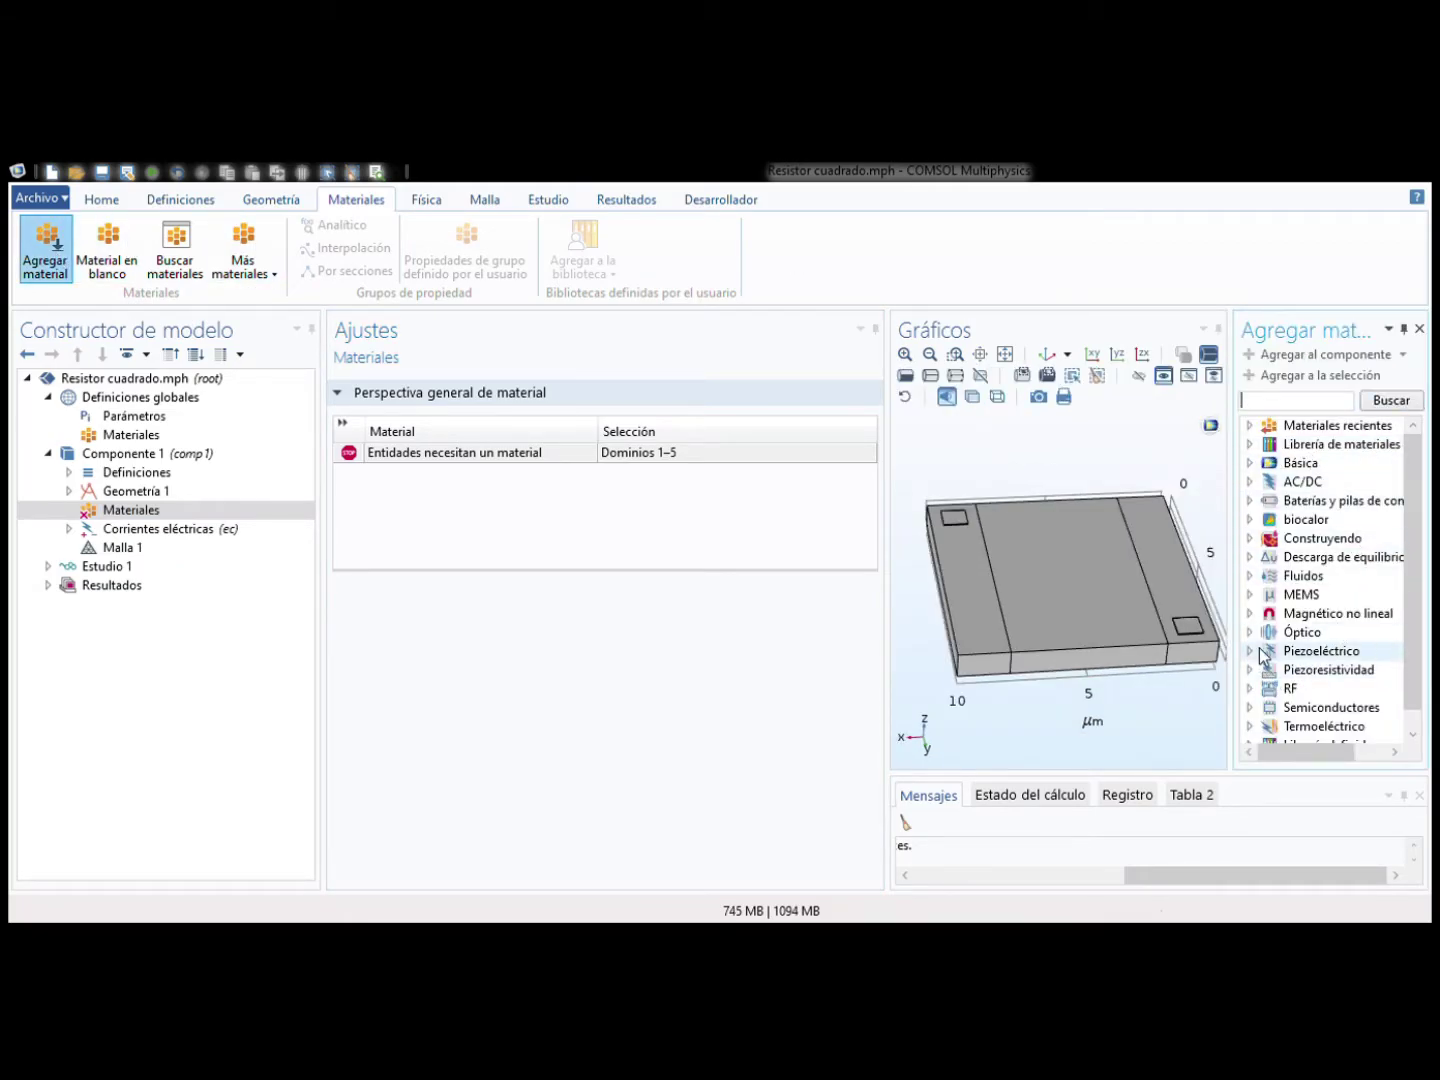
{"action": "left_click", "coordinate": [1251, 707]}
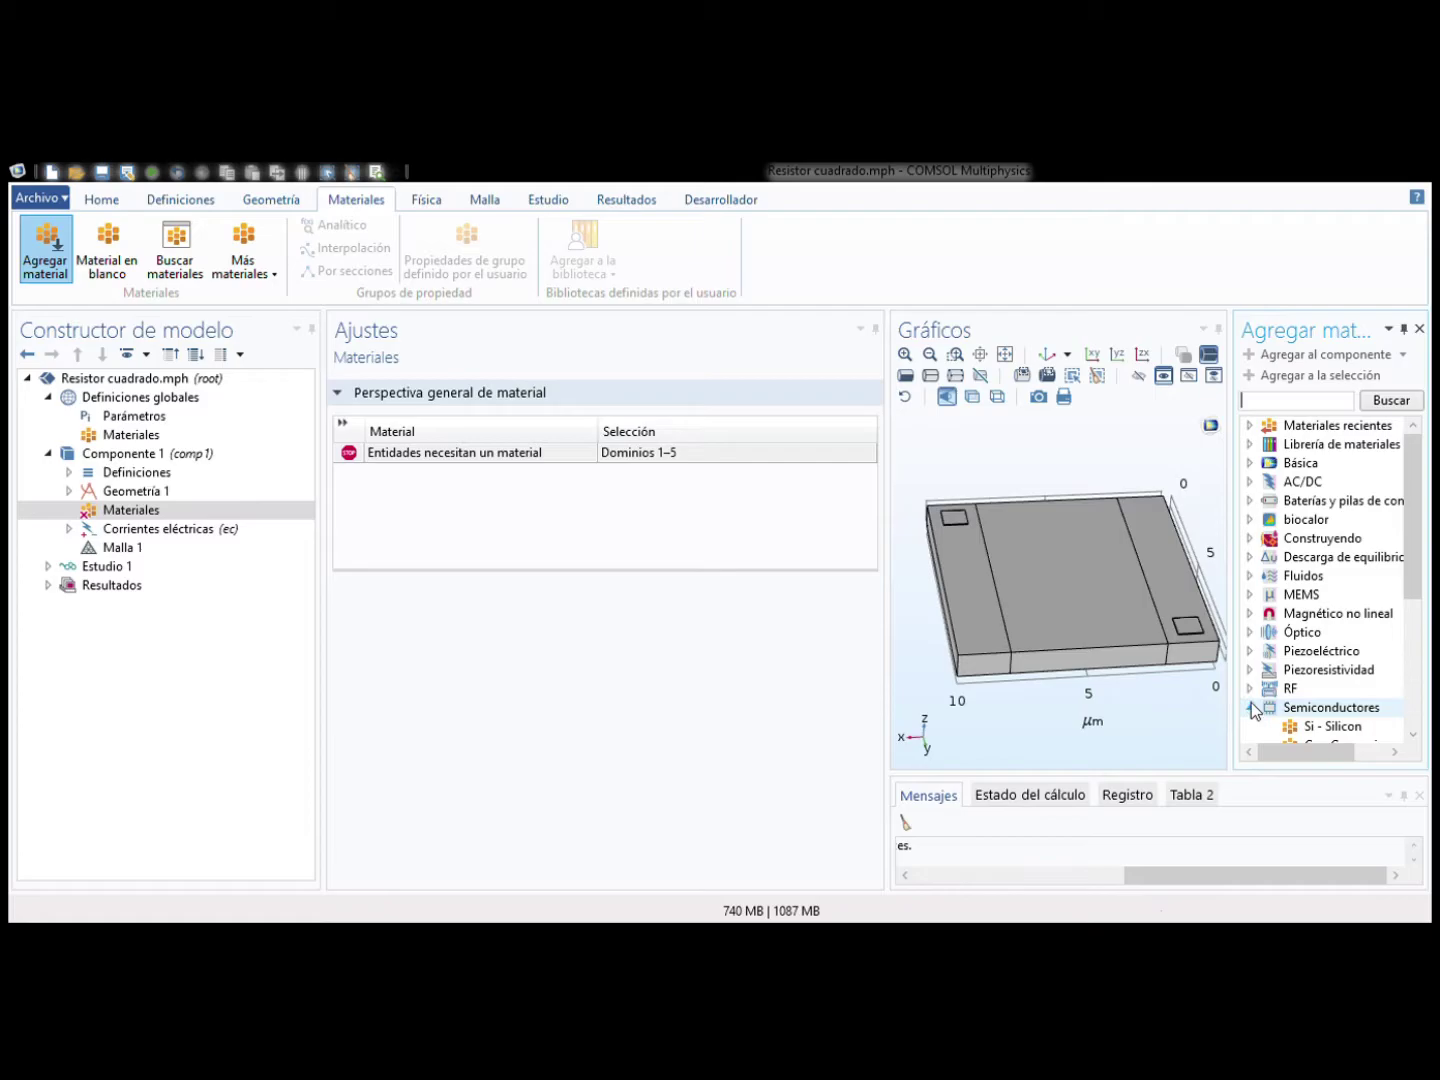
{"action": "left_click", "coordinate": [1328, 729]}
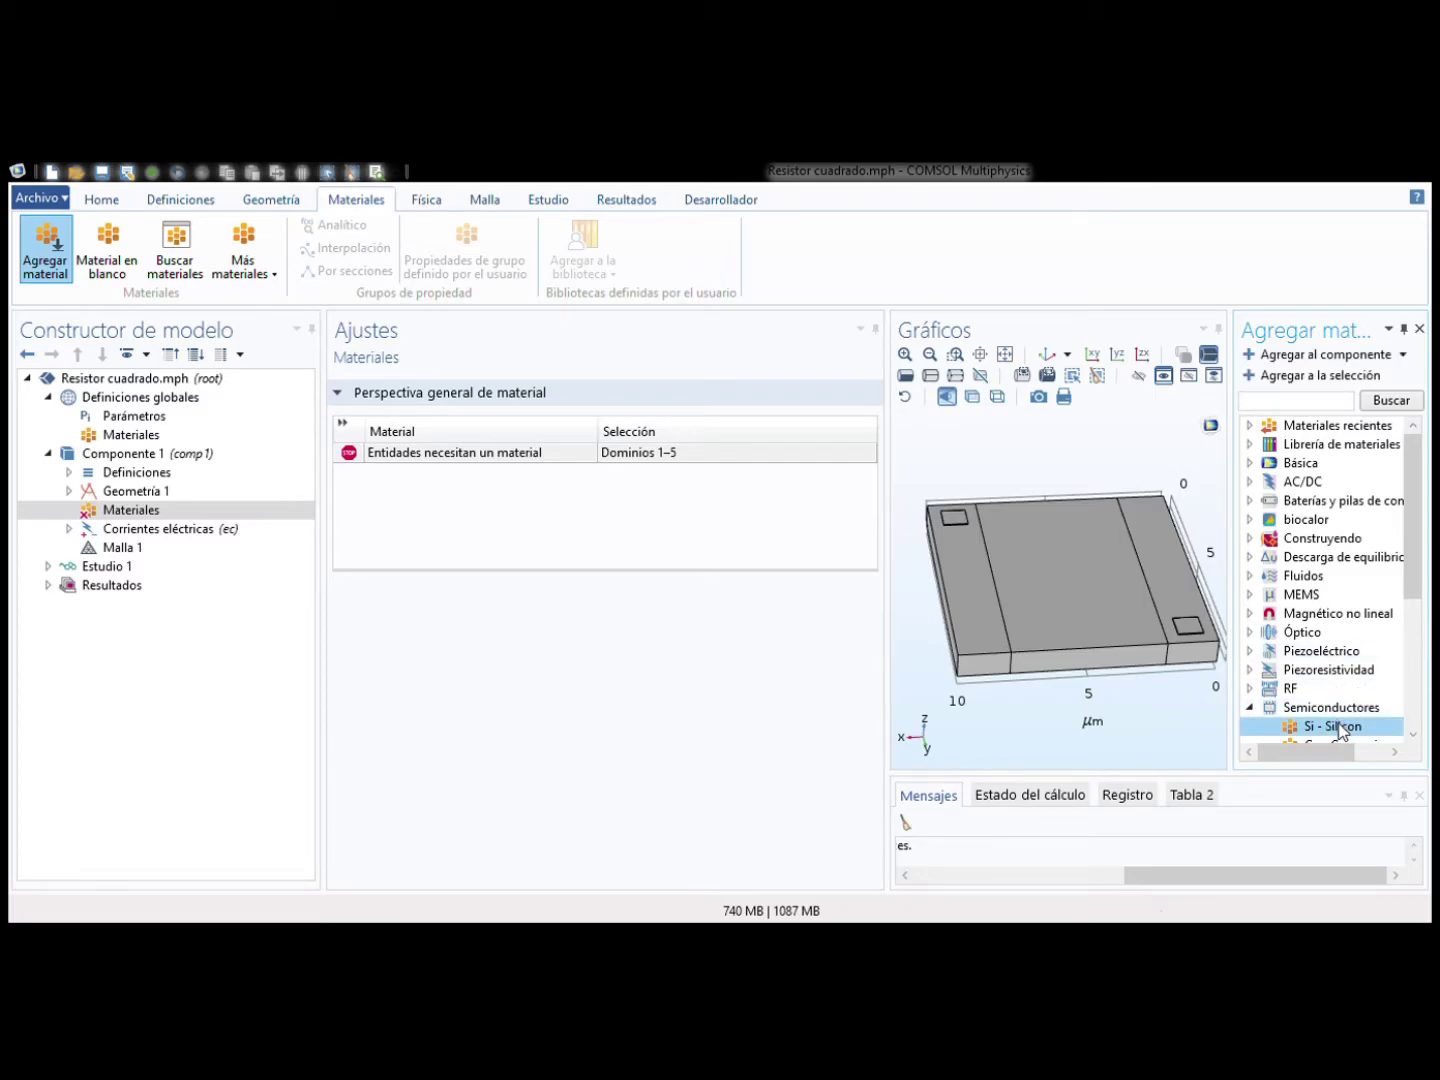
{"action": "double_click", "coordinate": [1340, 727]}
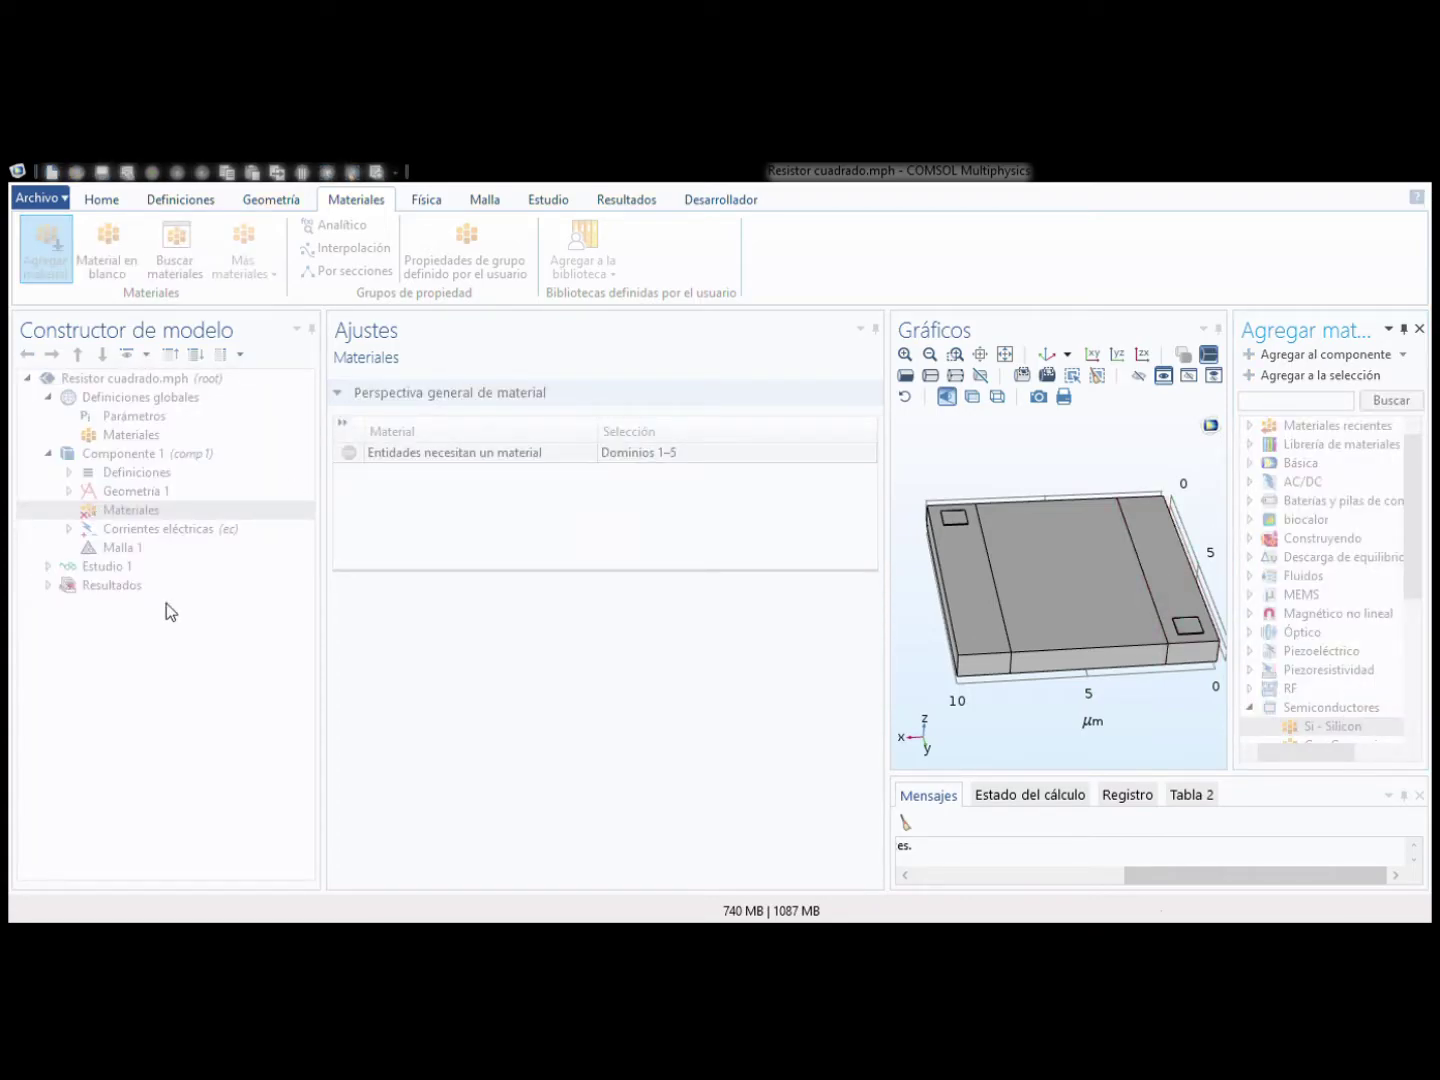
Step: Try to set the silicon's electrical conductivity to 1/ro
{"action": "left_click", "coordinate": [636, 769]}
{"action": "type", "text": "1/ro"}
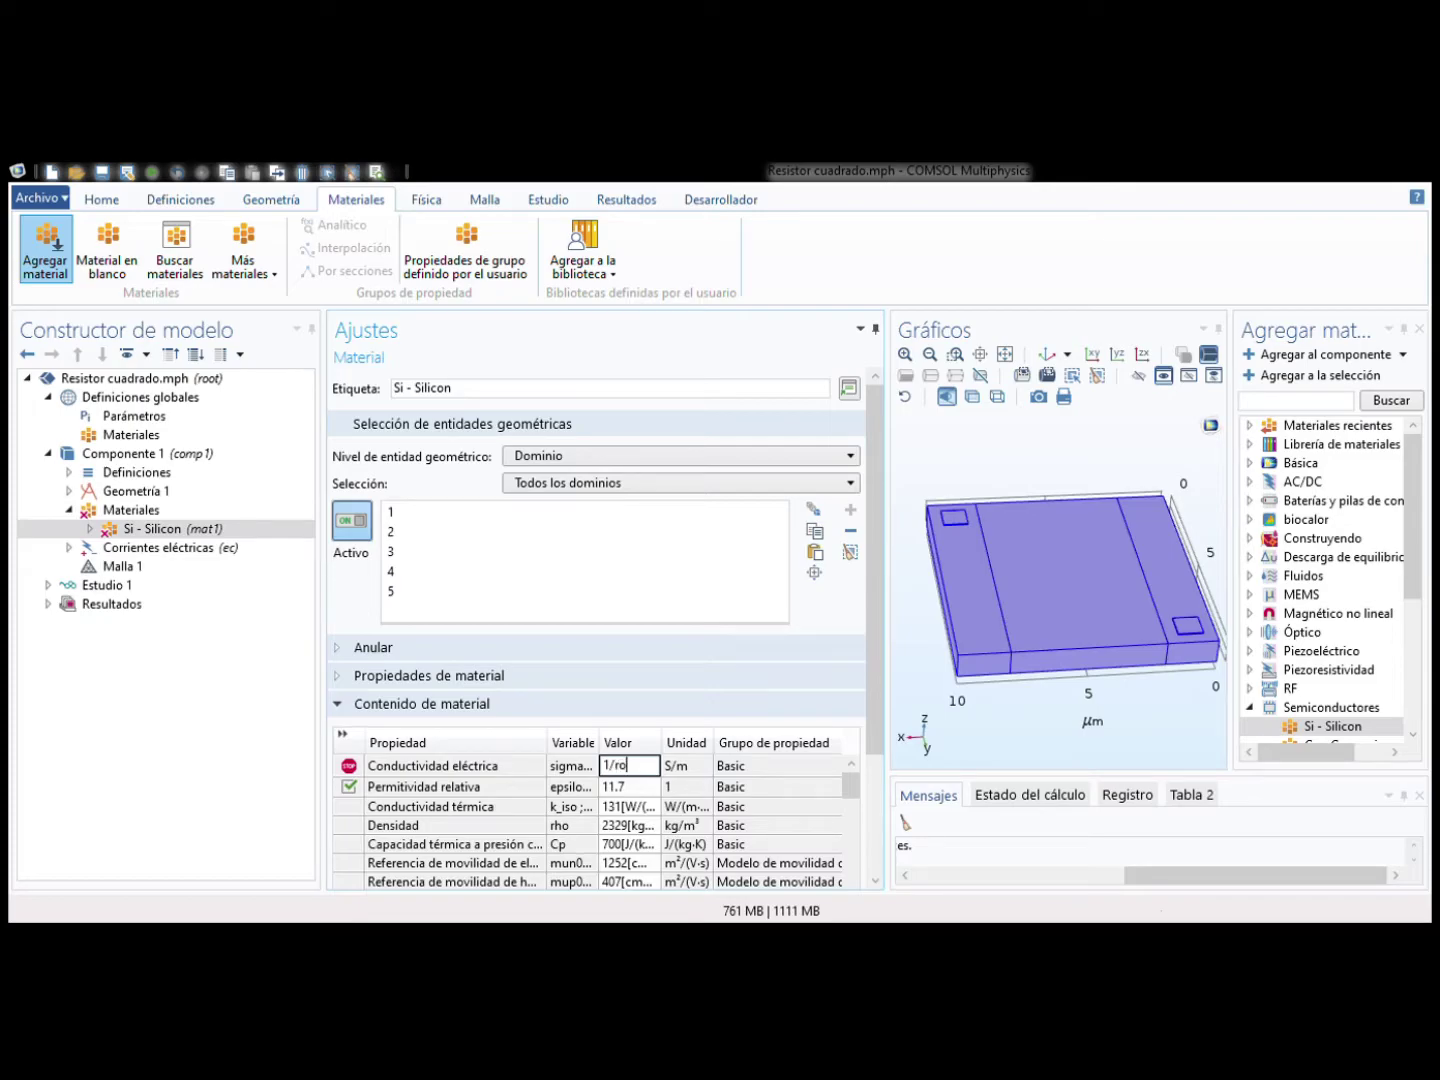
Step: Remove the two contact domains, 2 and 5, from the silicon material's domain selection
{"action": "left_click", "coordinate": [473, 530]}
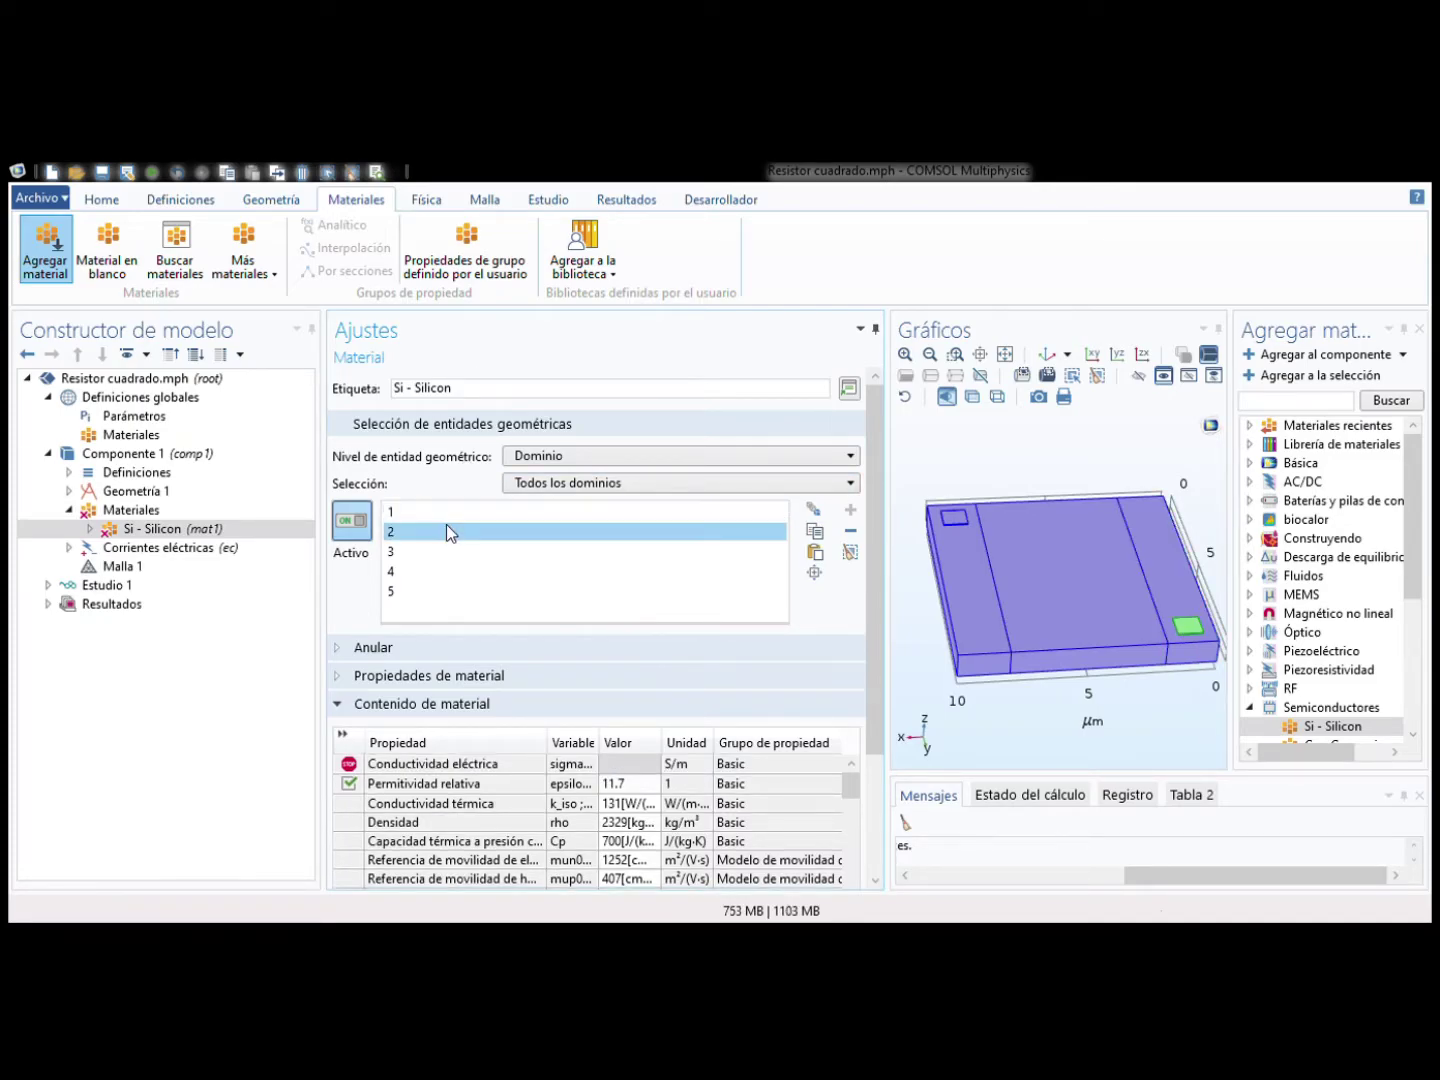
{"action": "key", "text": "Delete"}
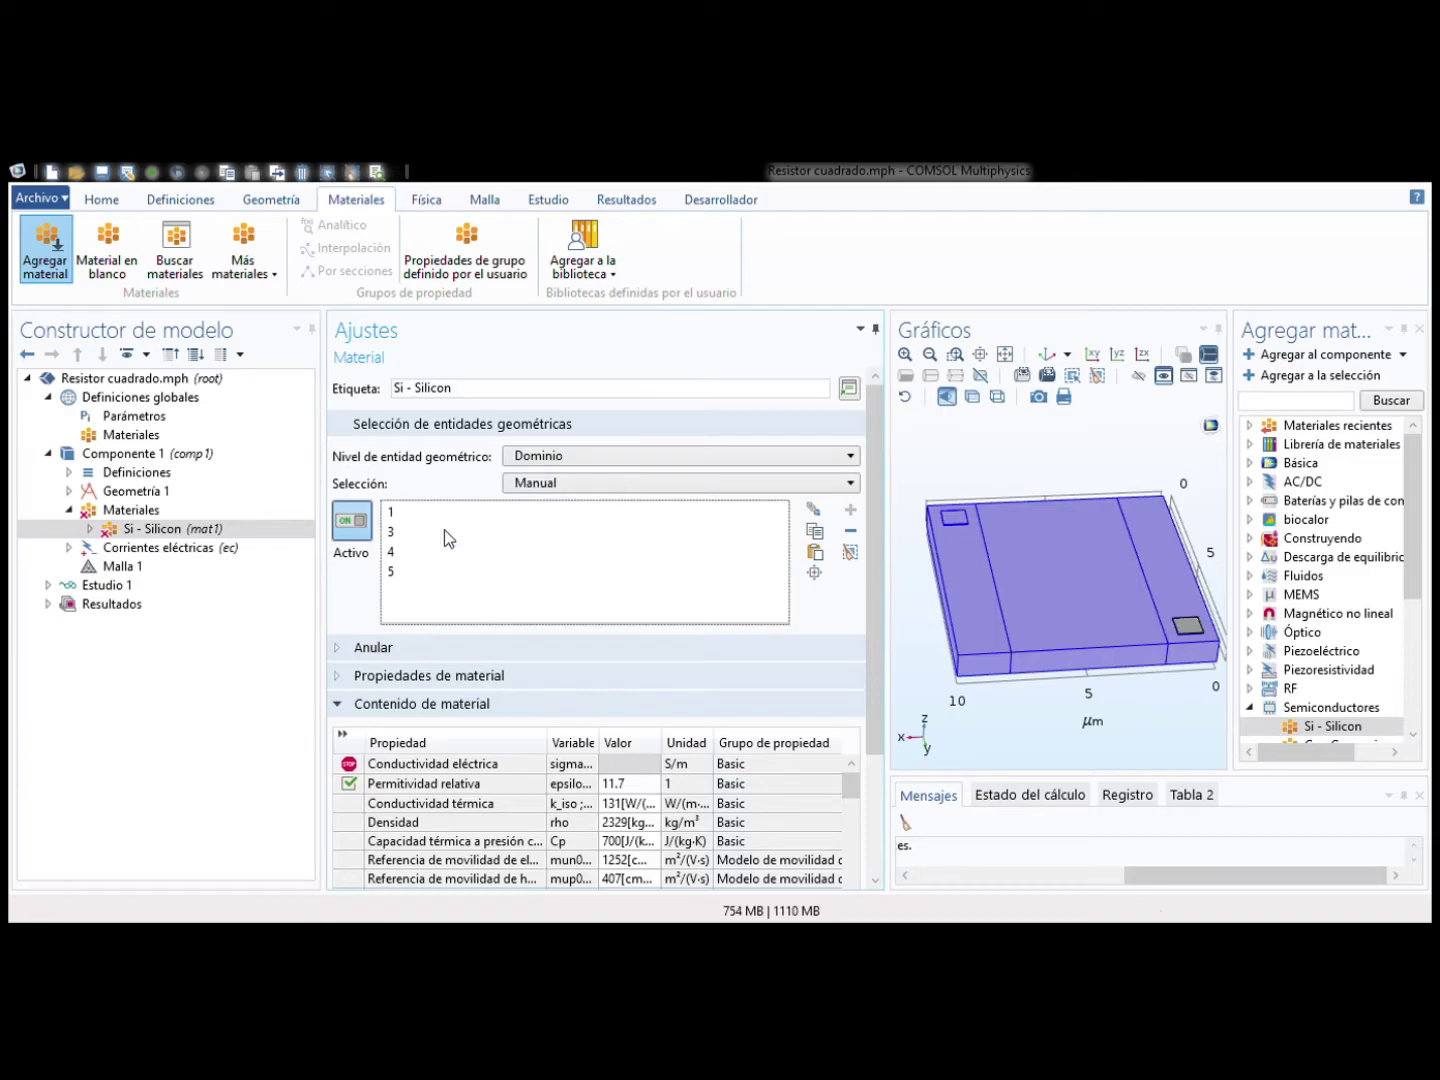
{"action": "left_click", "coordinate": [414, 528]}
{"action": "left_click", "coordinate": [409, 551]}
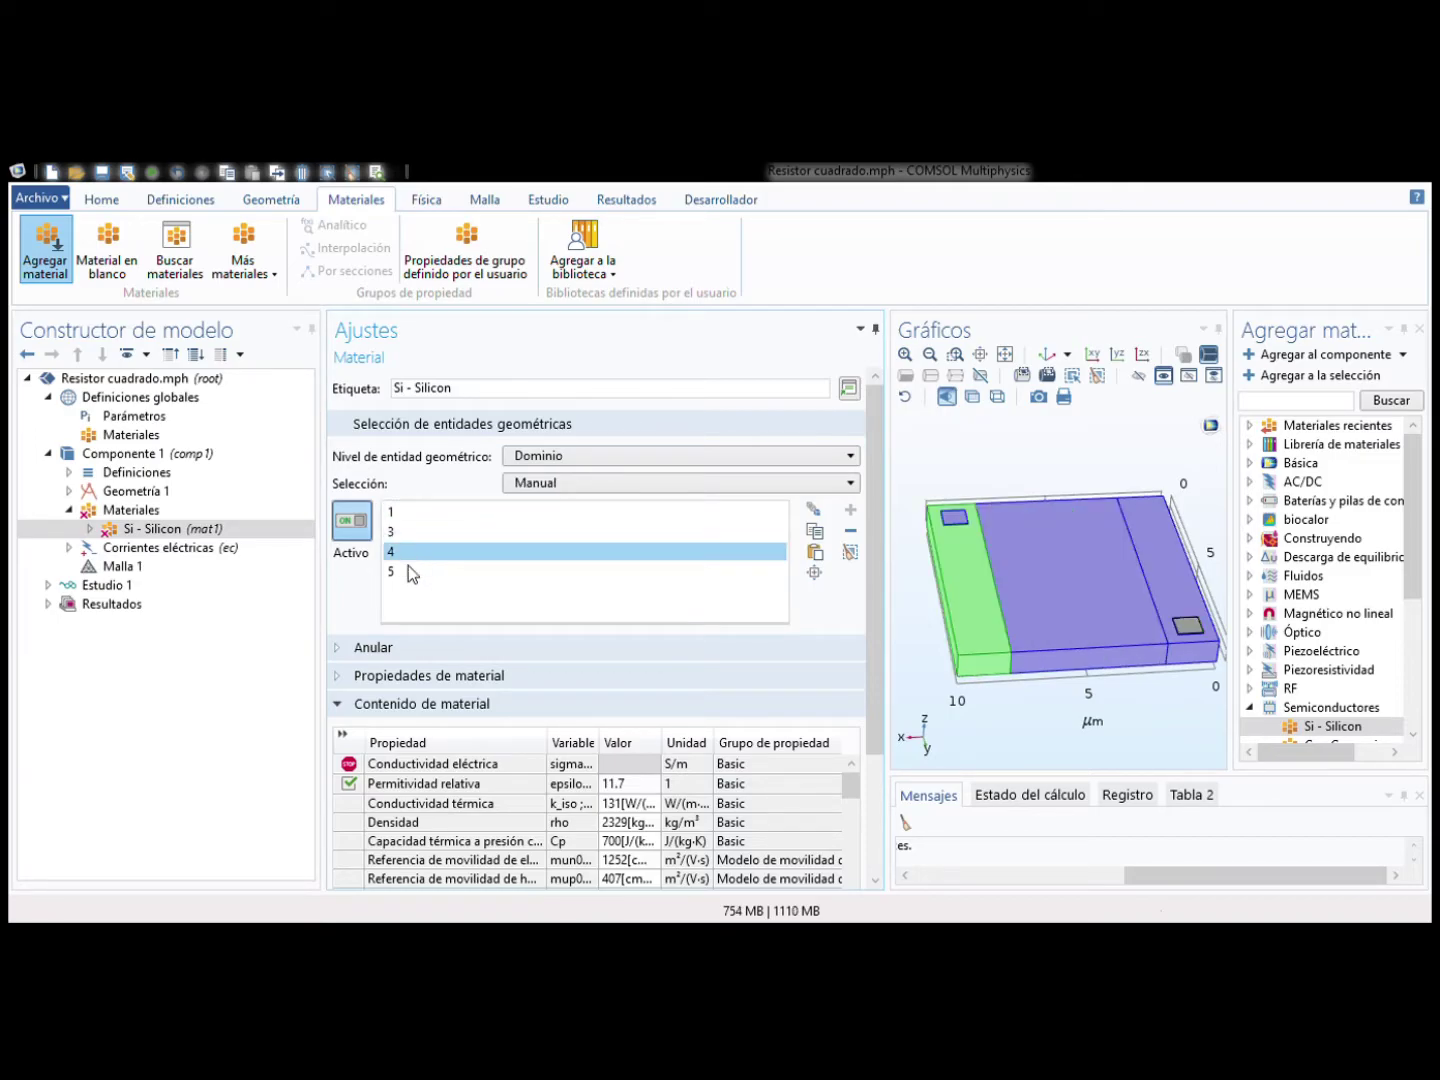
{"action": "left_click", "coordinate": [408, 573]}
{"action": "key", "text": "Delete"}
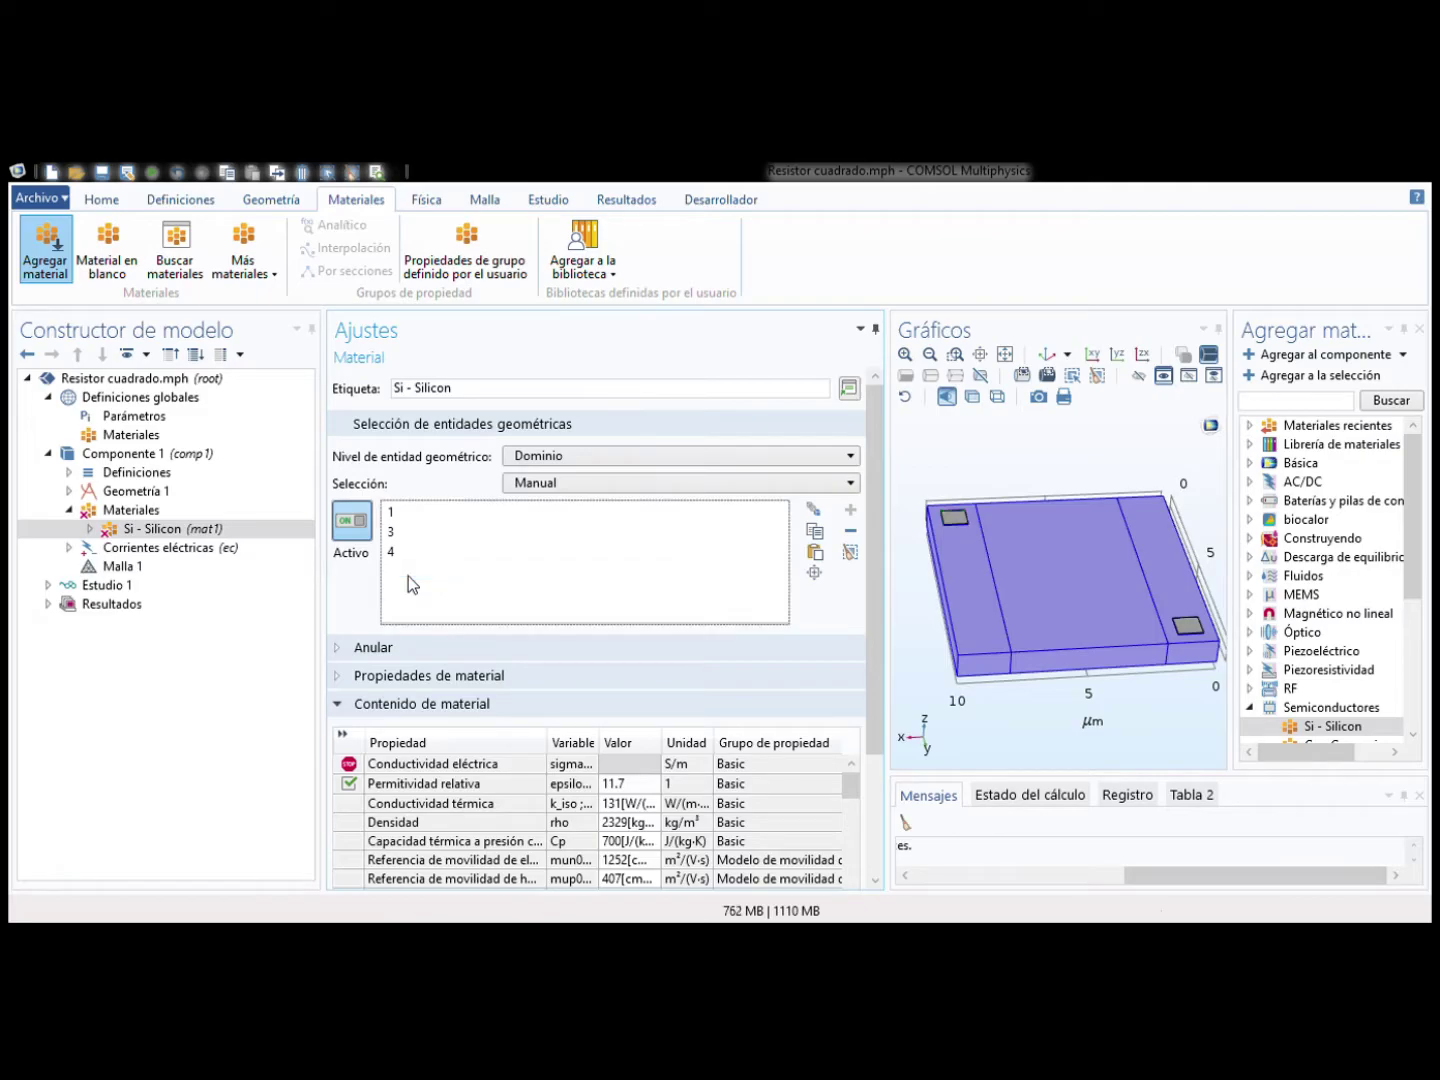
Step: Set the electrical conductivity of the silicon in the resistor and terminal domains to 1/ro
{"action": "left_click", "coordinate": [649, 764]}
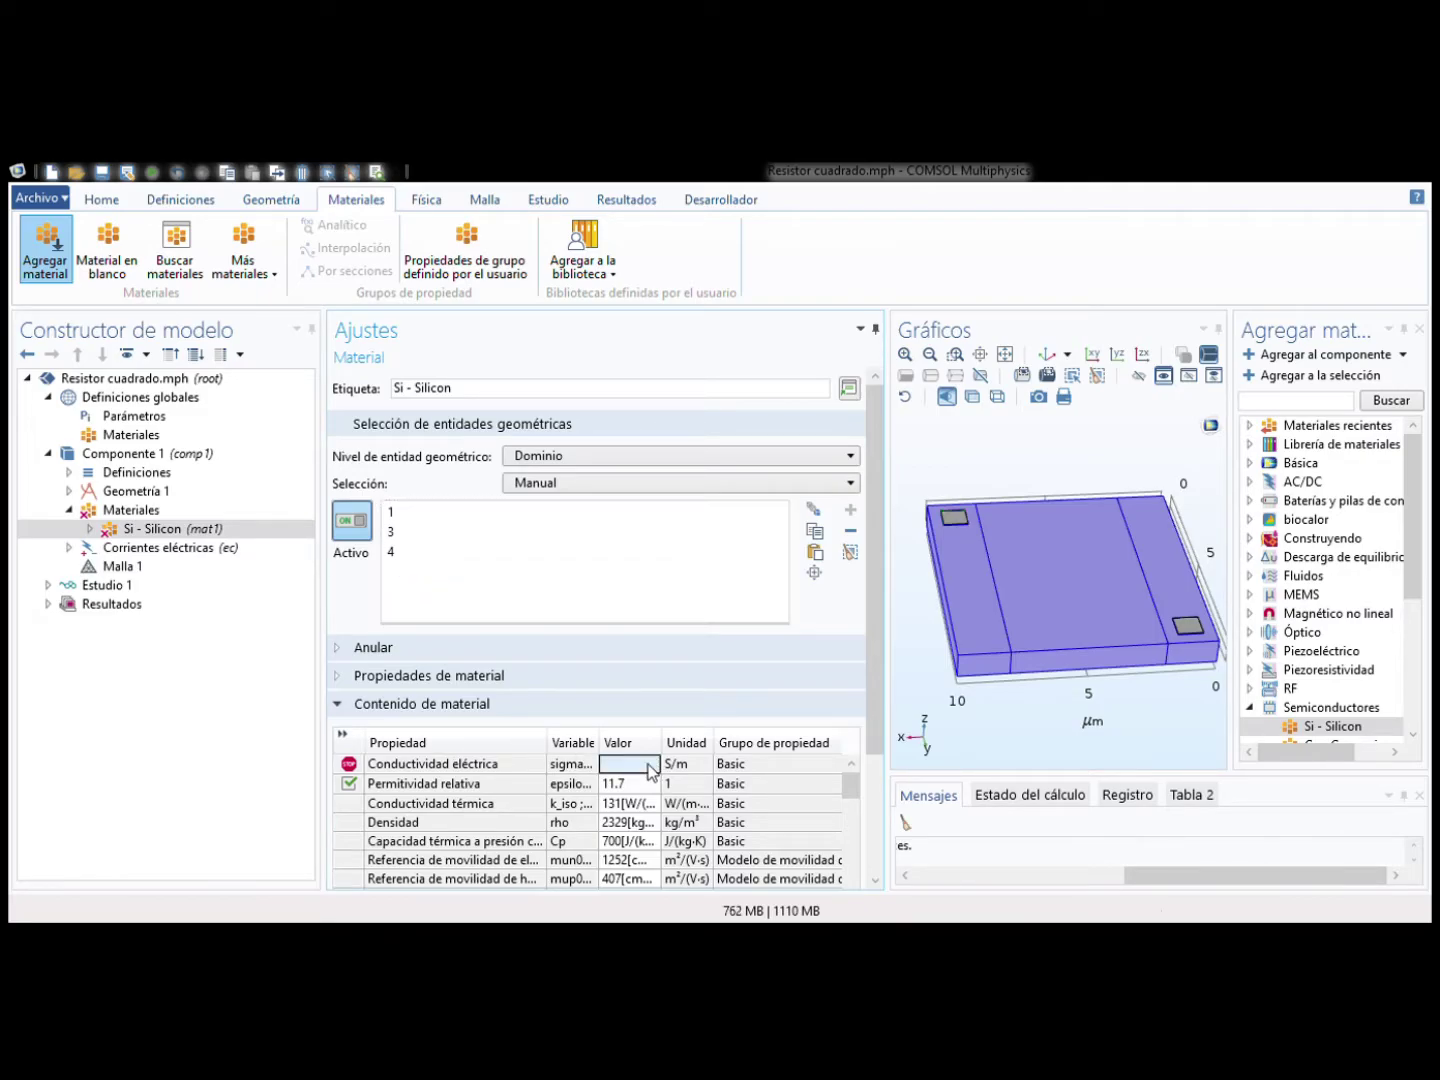
{"action": "type", "text": "1/"}
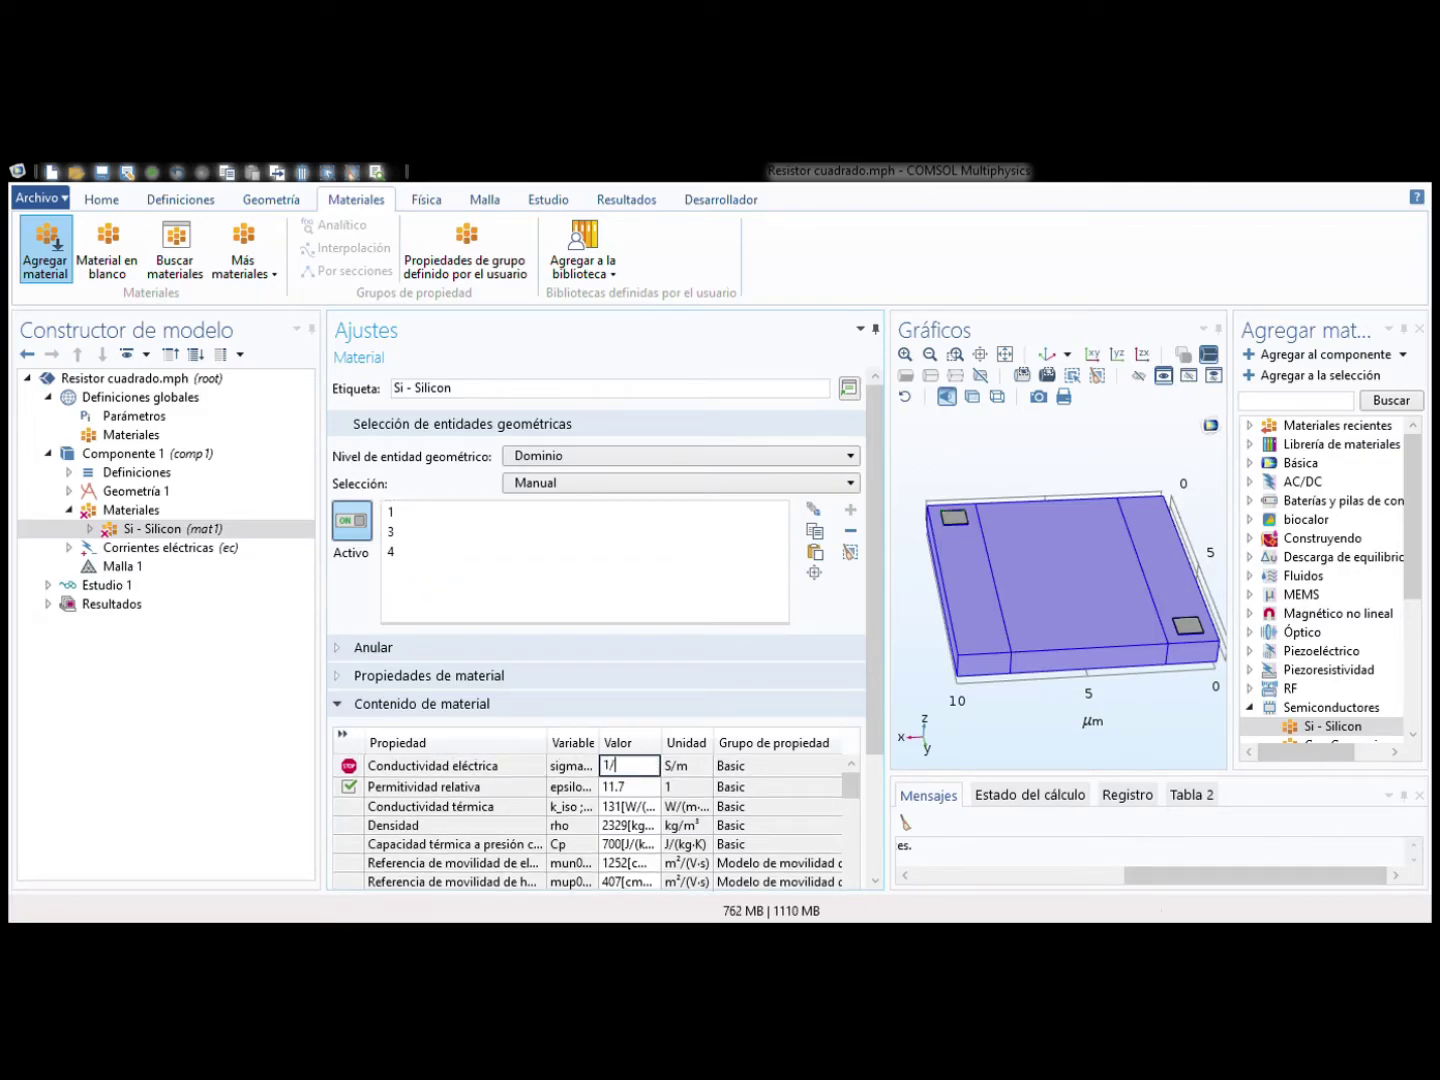
{"action": "type", "text": "ro"}
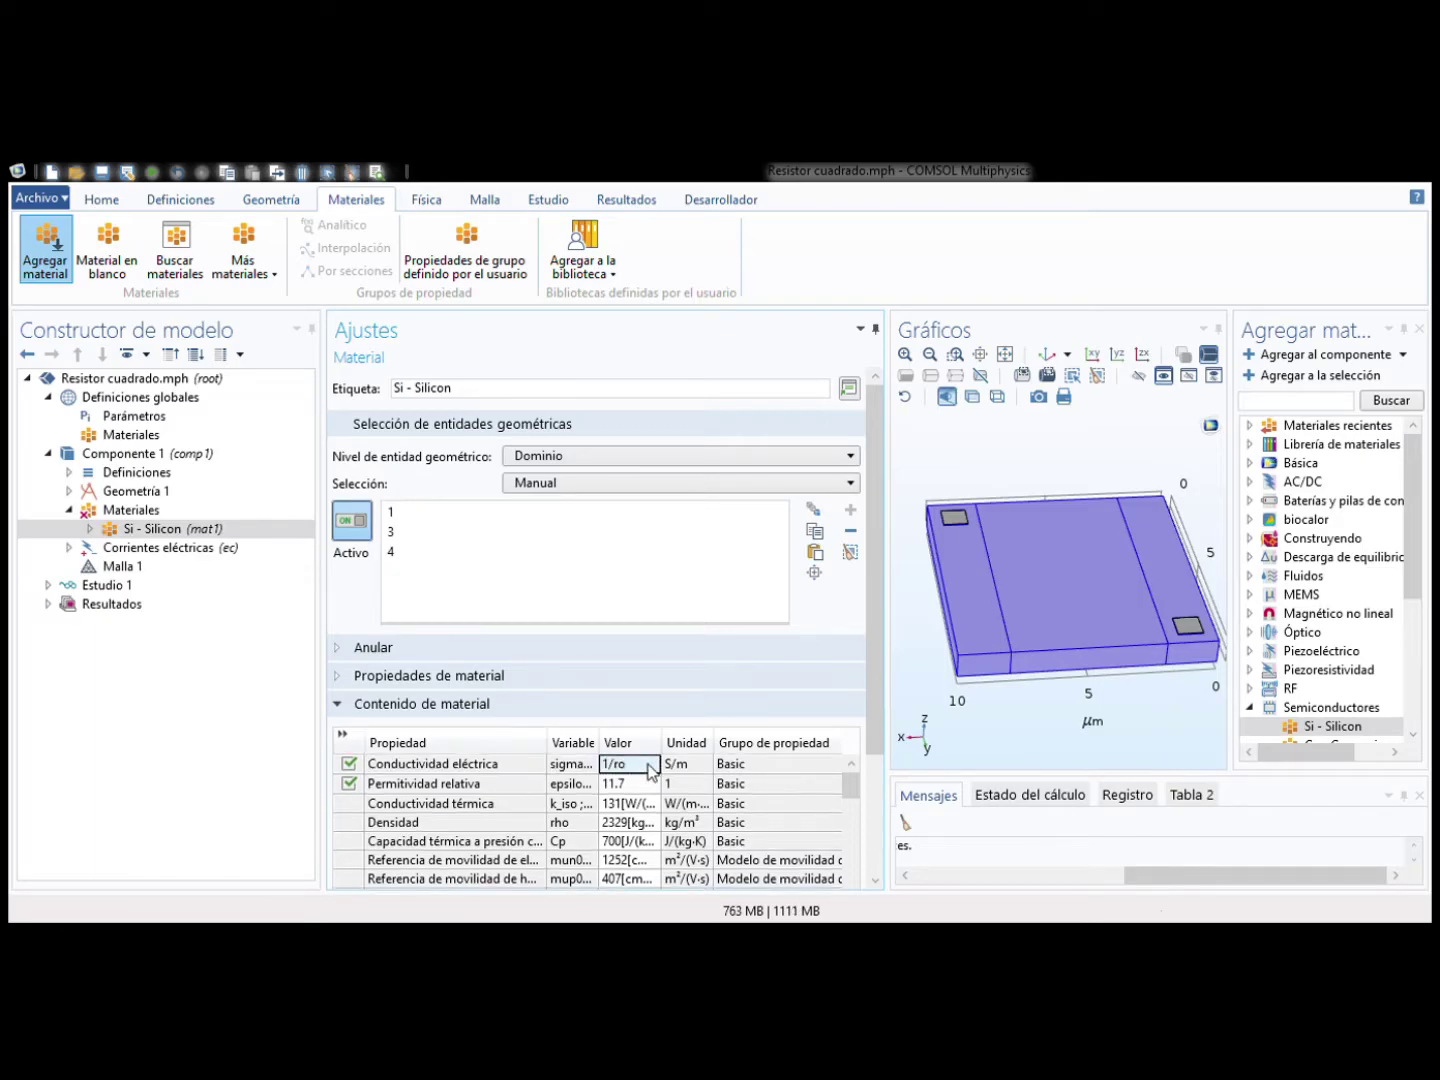
Step: Add the material Al - Aluminum / Aluminium from the recent materials to the component
{"action": "left_click", "coordinate": [180, 534]}
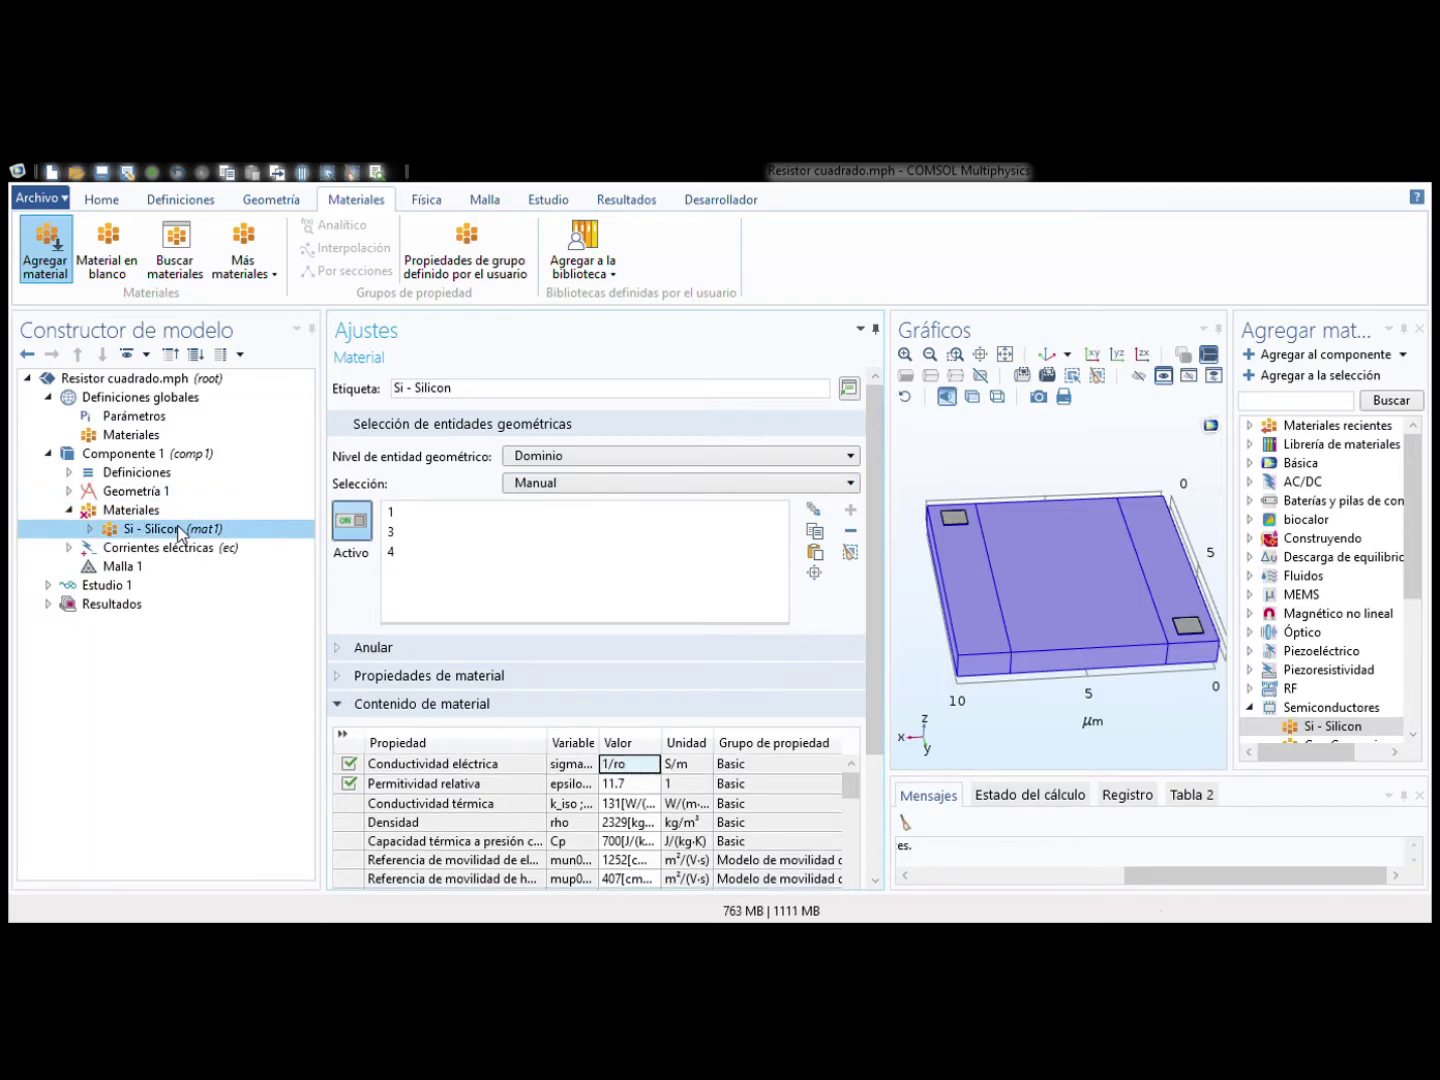
{"action": "left_click", "coordinate": [135, 511]}
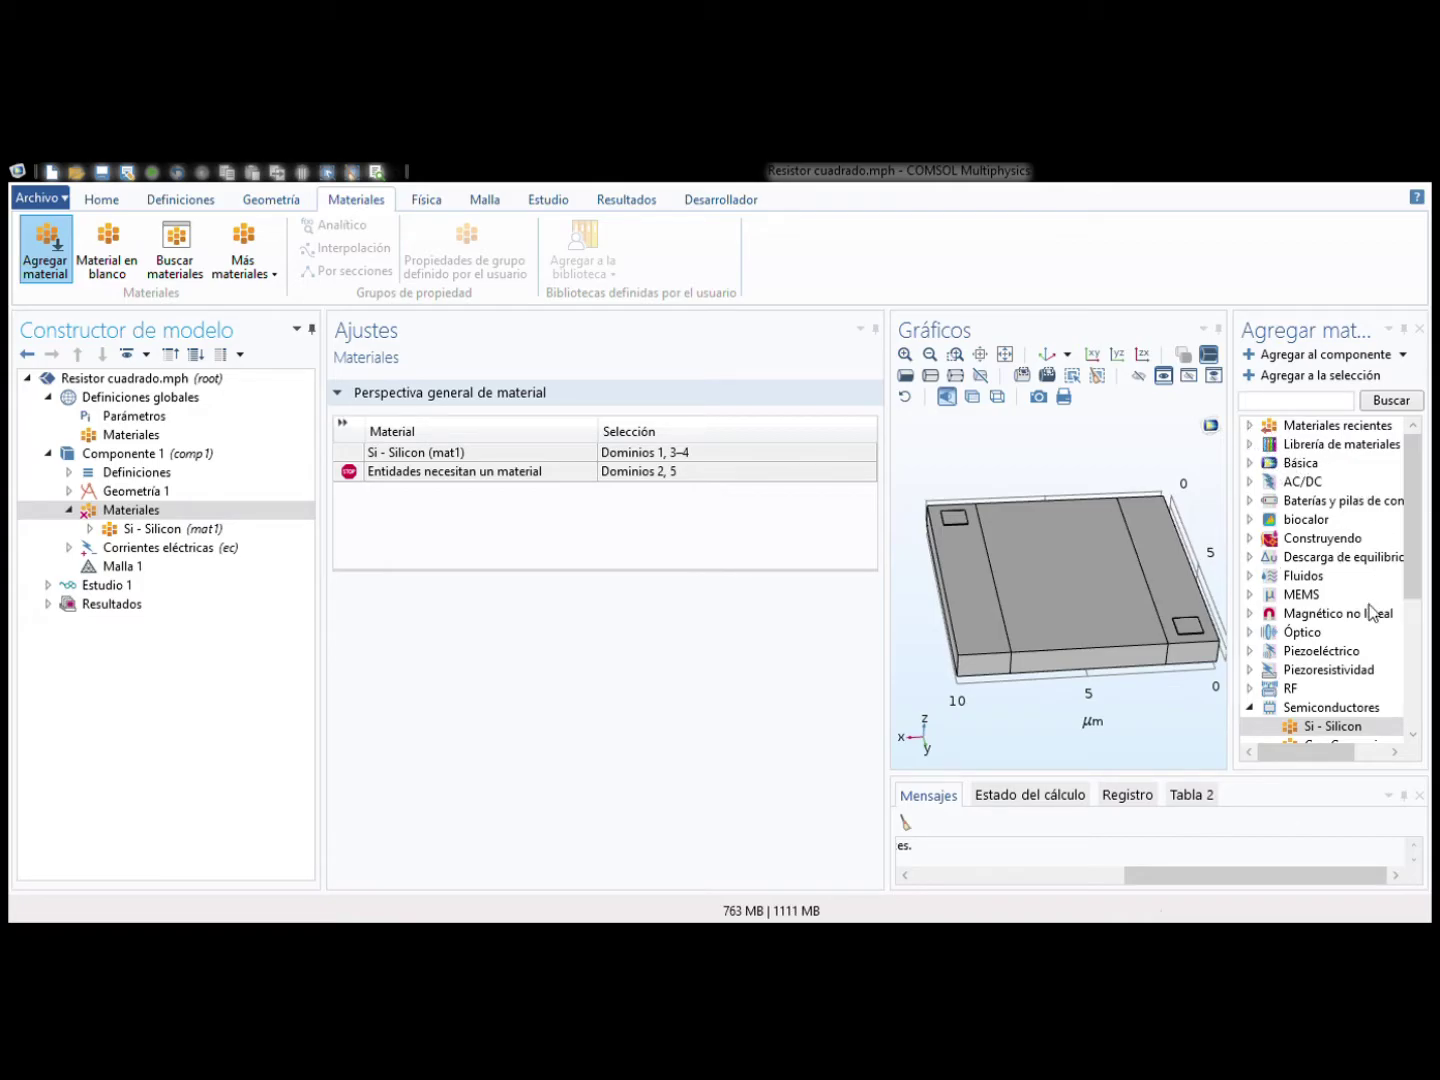
{"action": "left_click_drag", "start_coordinate": [1422, 535], "coordinate": [1420, 616]}
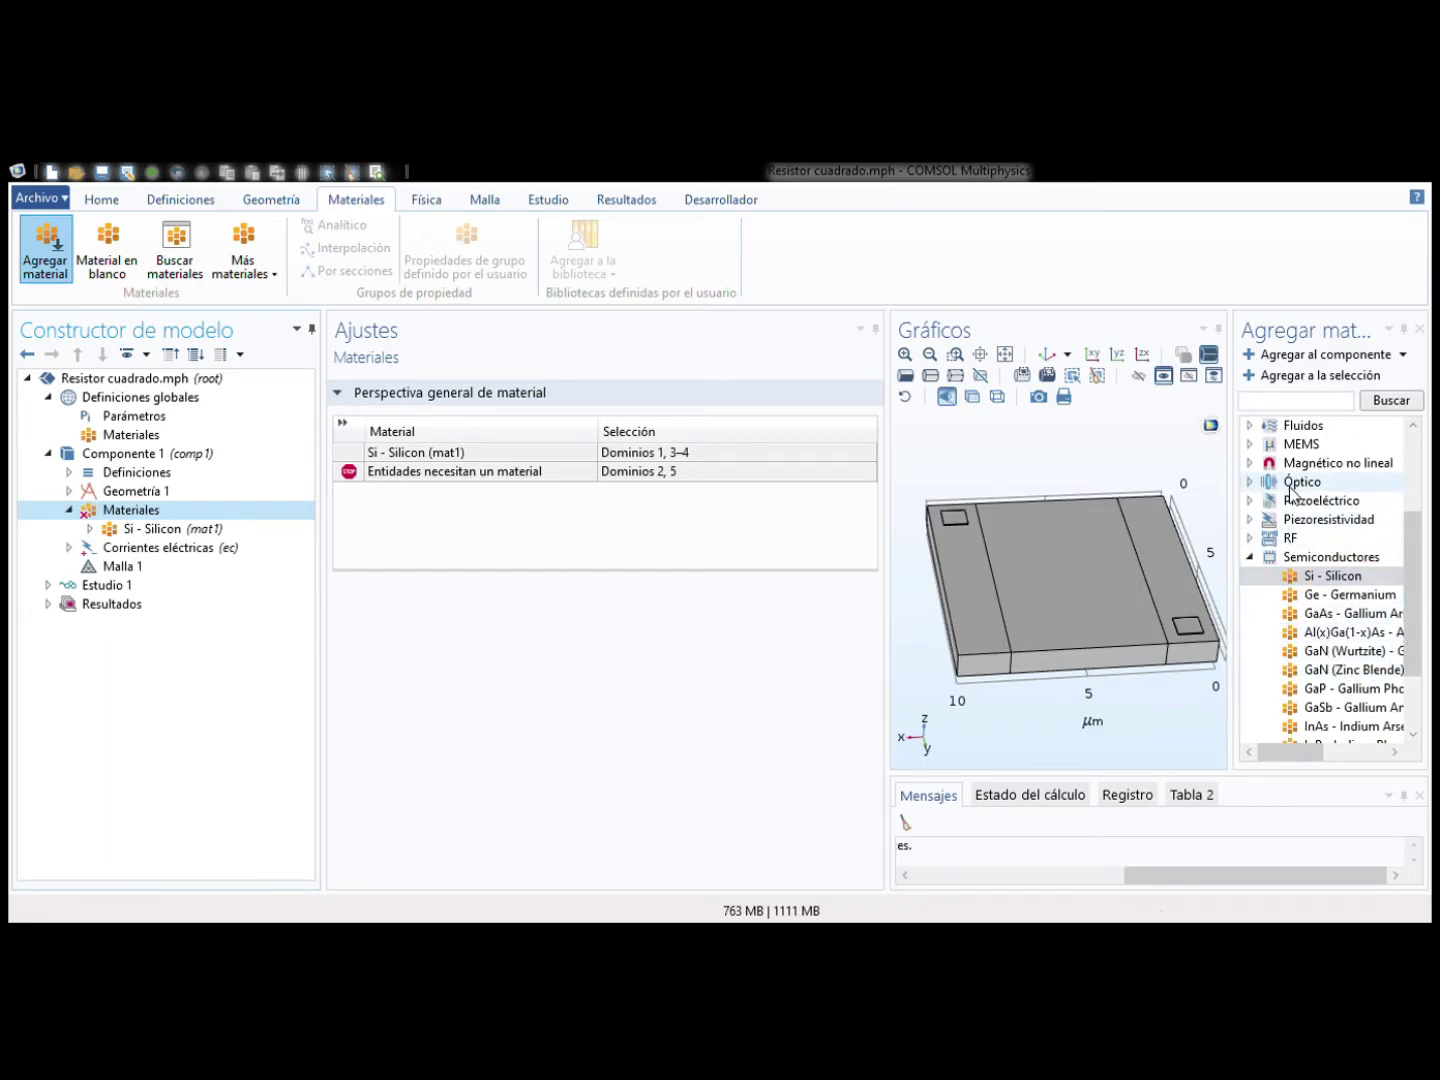
{"action": "scroll", "coordinate": [1289, 475], "scroll_direction": "up", "scroll_amount": 3}
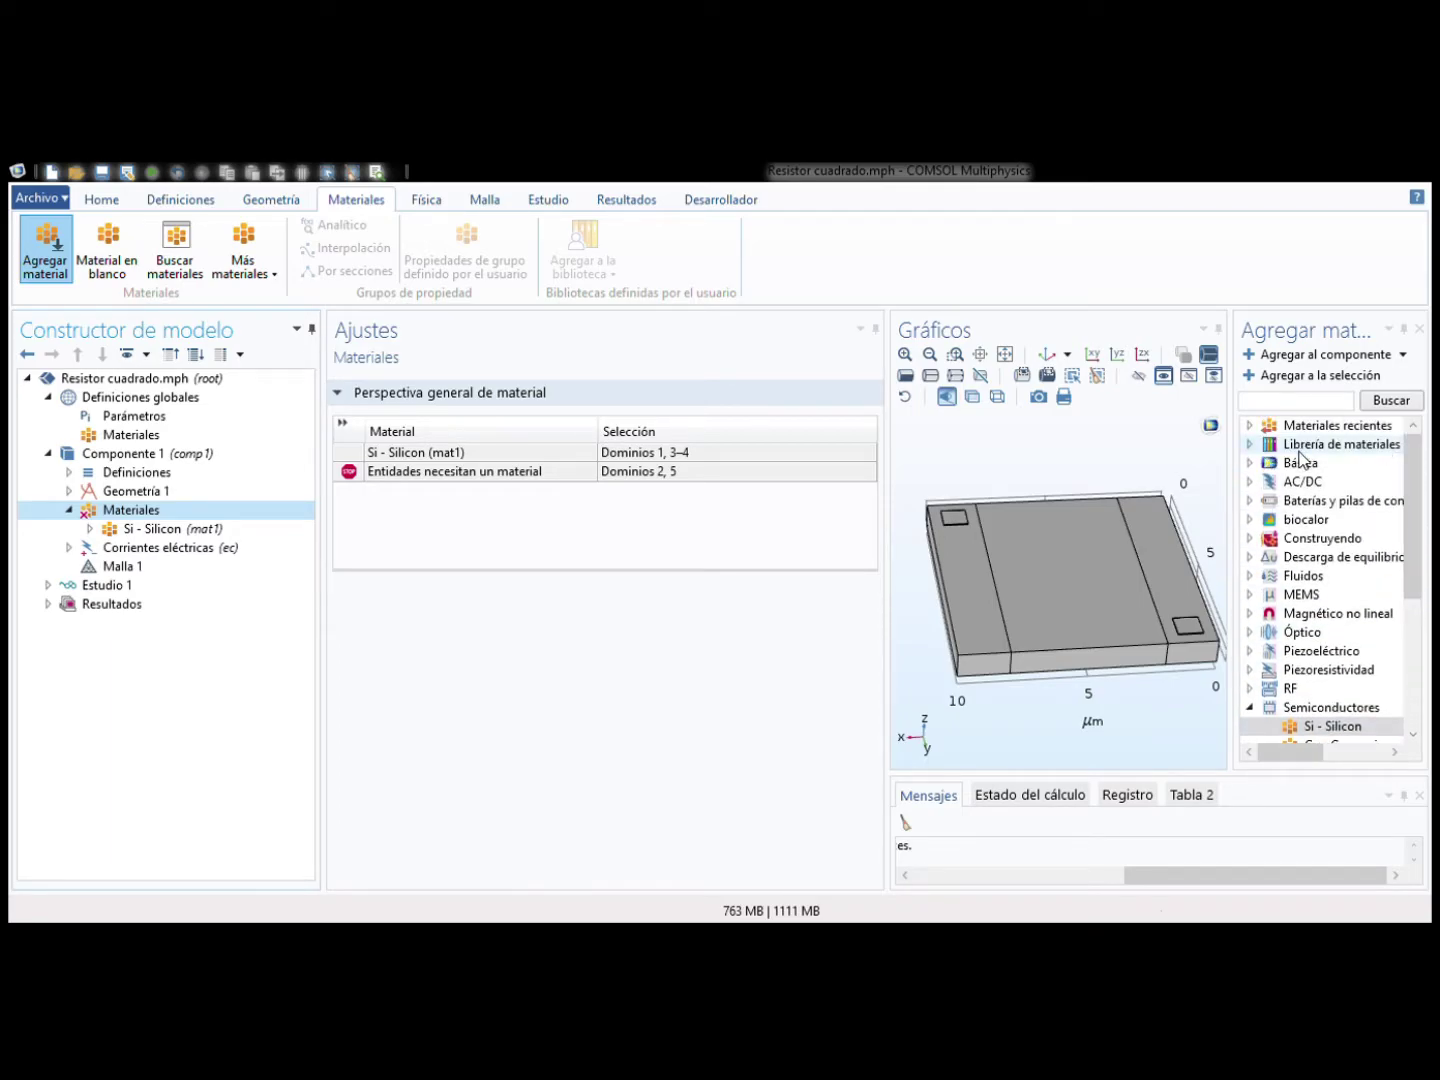
{"action": "left_click", "coordinate": [1250, 425]}
{"action": "left_click", "coordinate": [1310, 466]}
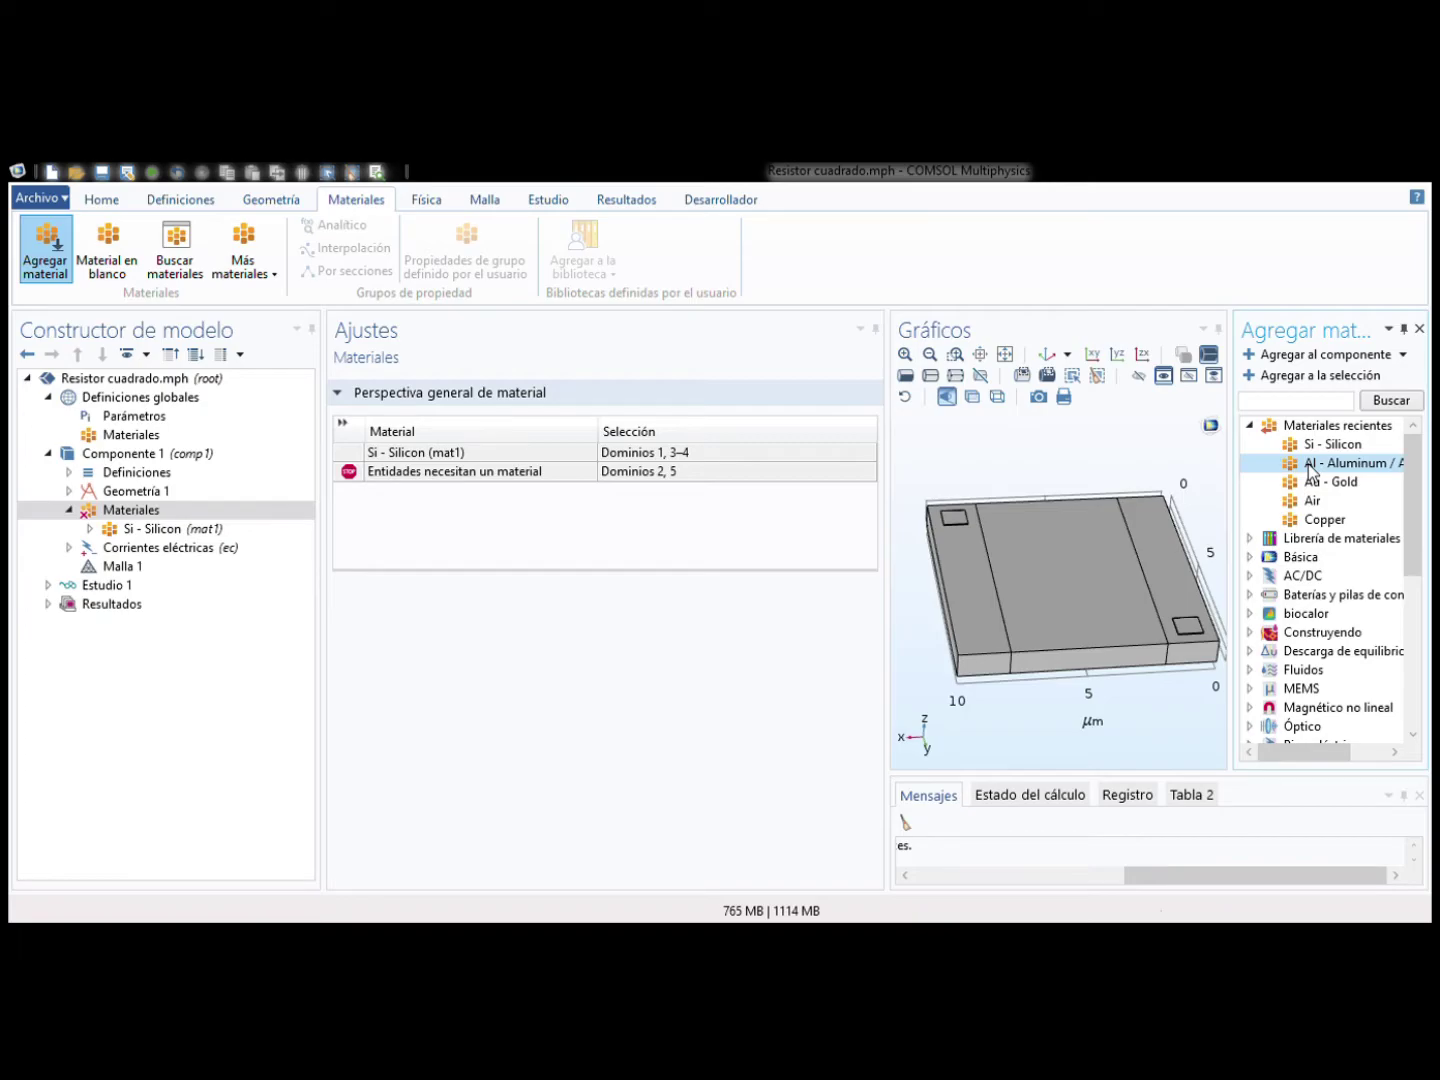
{"action": "double_click", "coordinate": [1310, 464]}
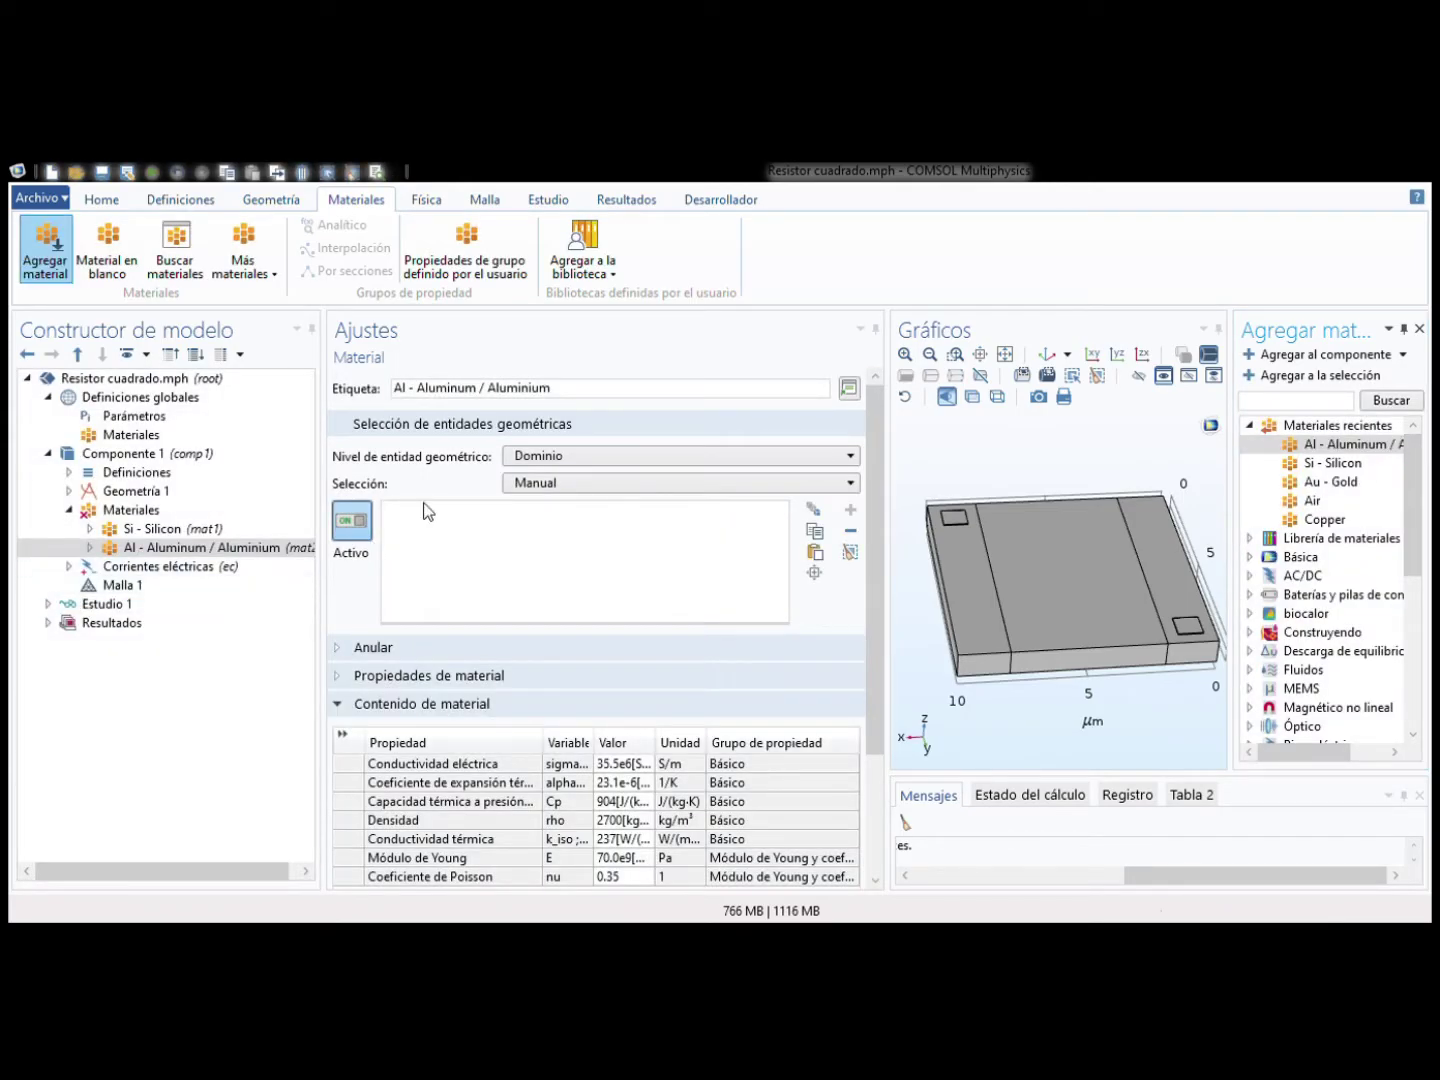
Step: Assign the aluminium to the two contact domains, 2 and 5, and set its relative permittivity to 1.000023
{"action": "left_click", "coordinate": [956, 517]}
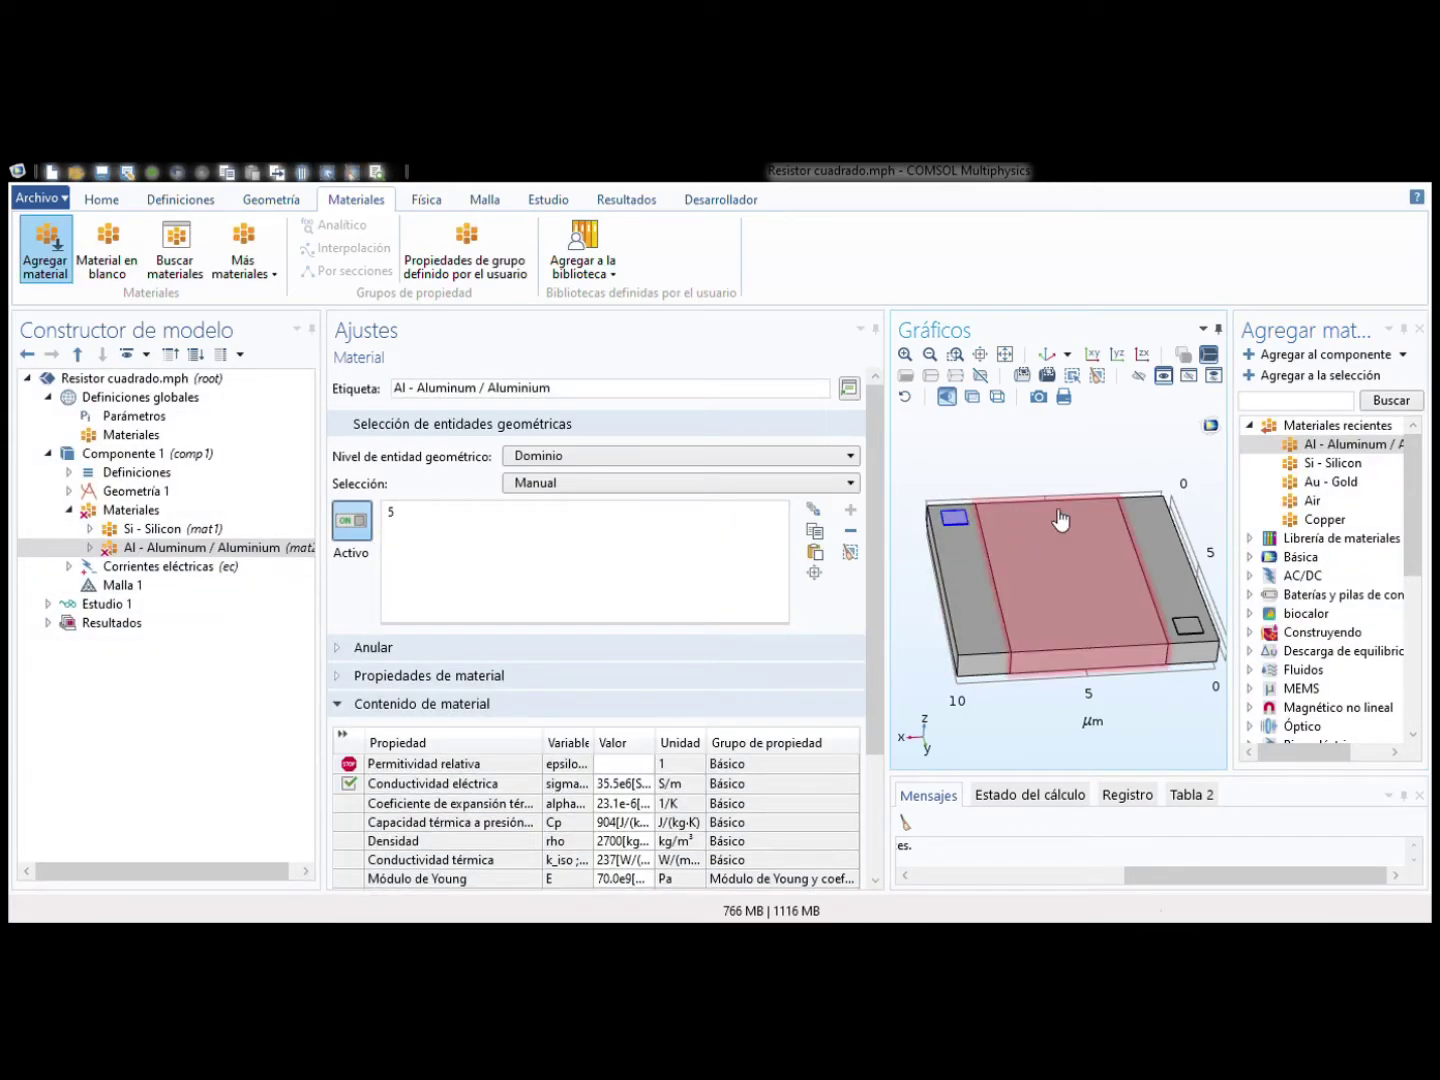
{"action": "left_click", "coordinate": [1187, 626]}
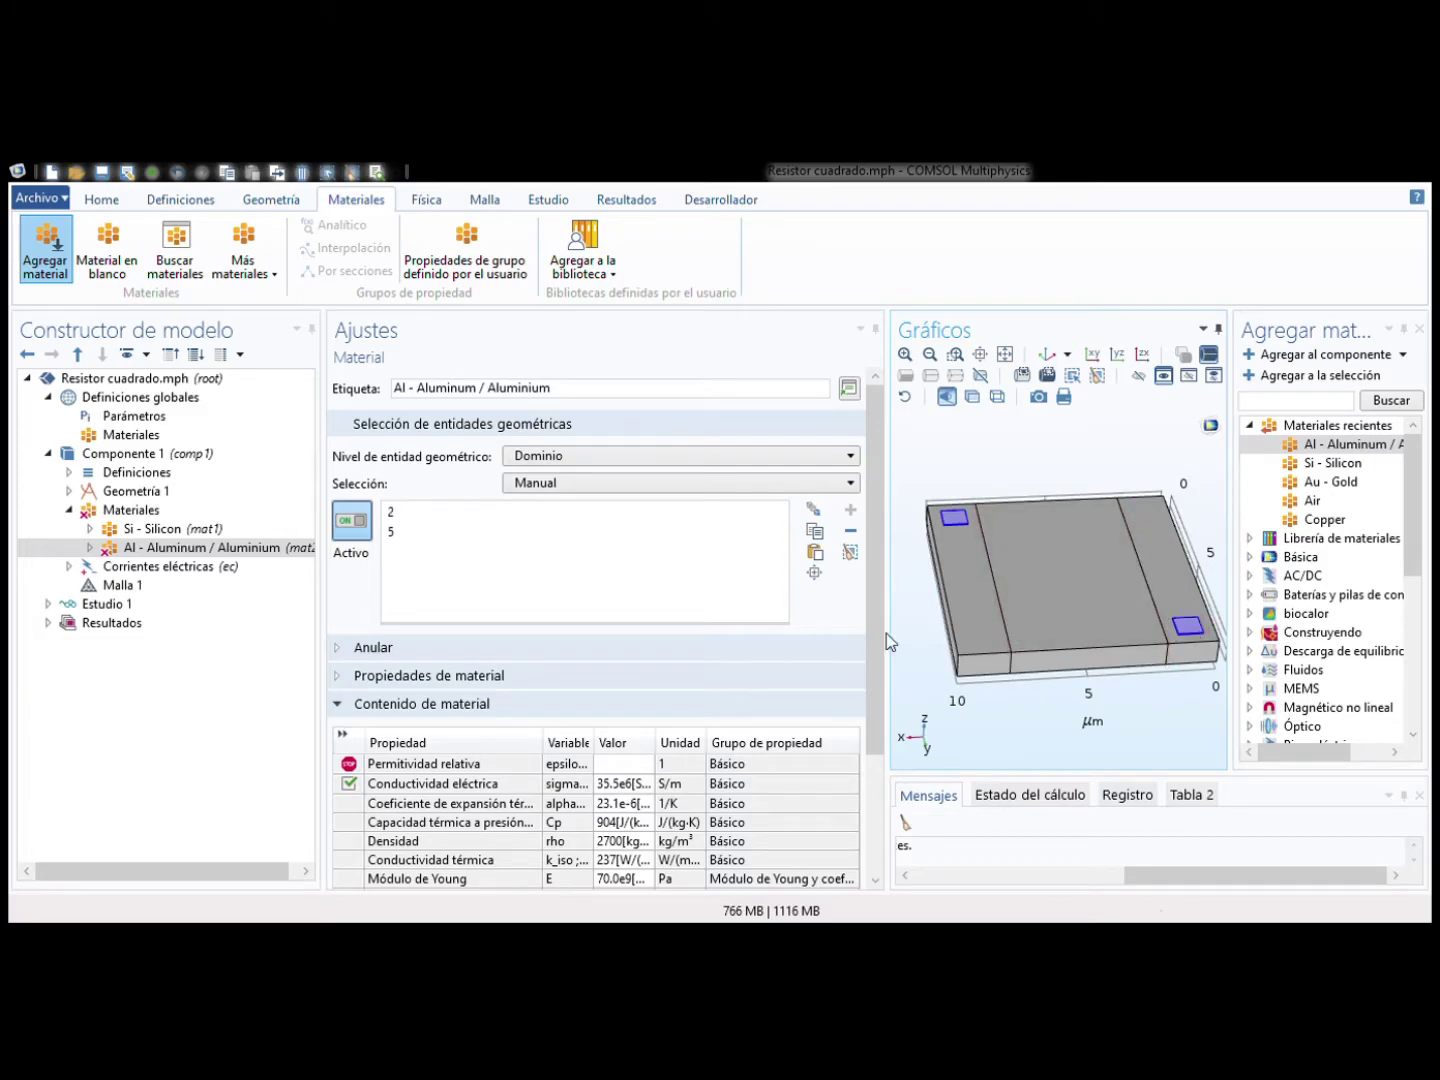
{"action": "left_click", "coordinate": [625, 765]}
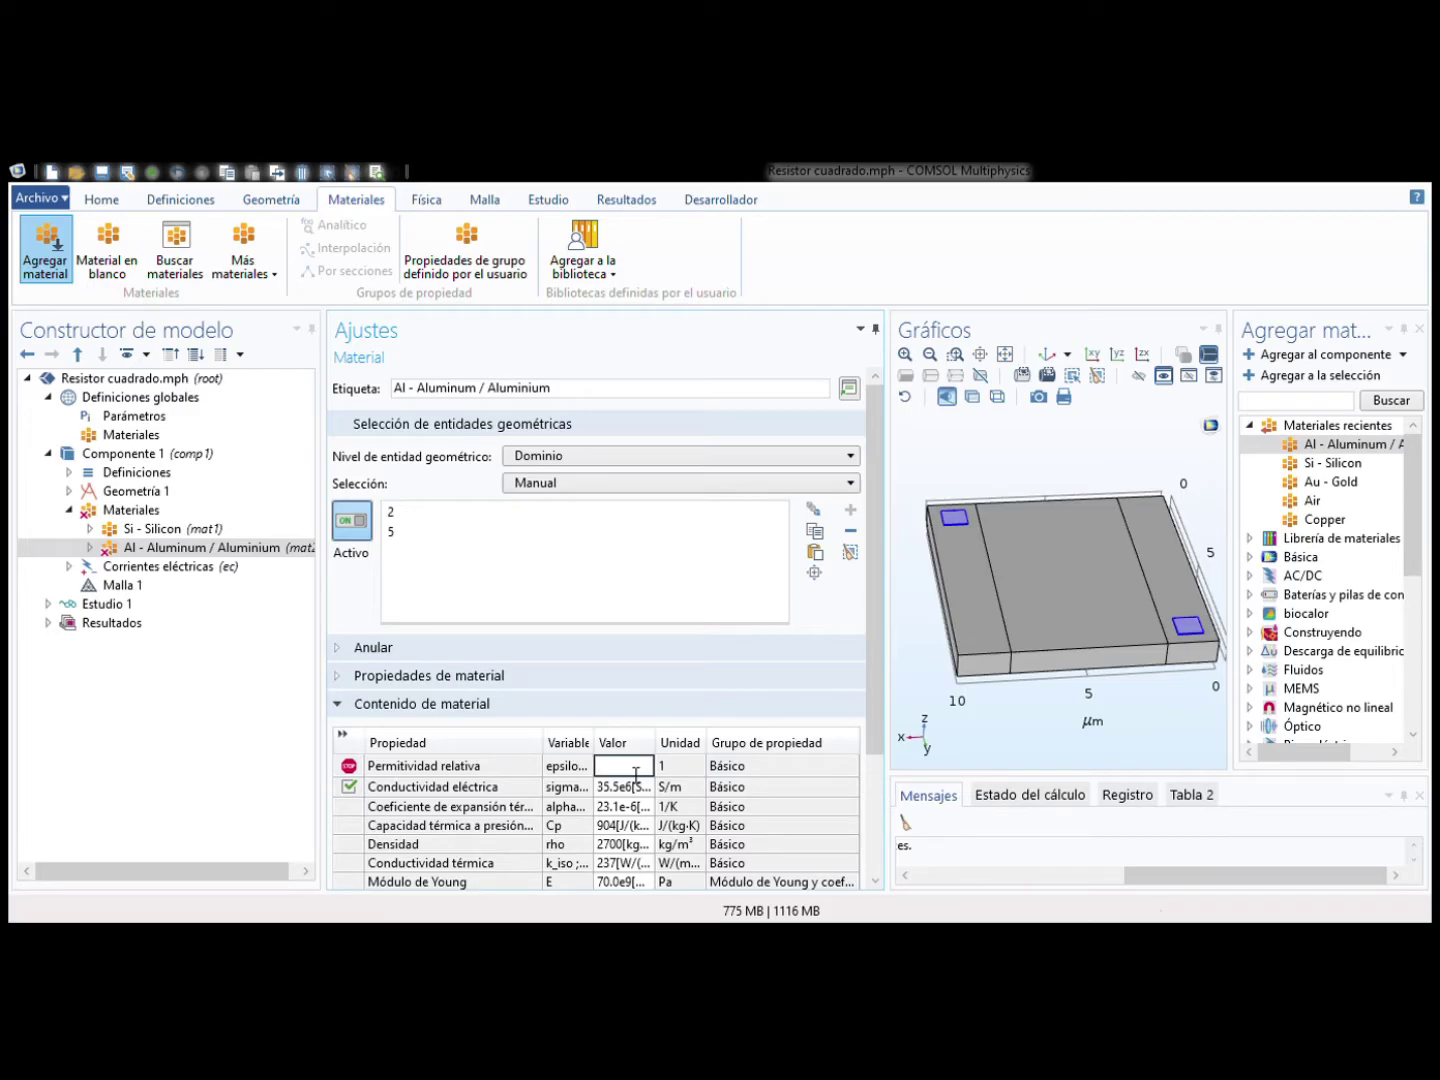
{"action": "type", "text": "1.000023"}
{"action": "key", "text": "Return"}
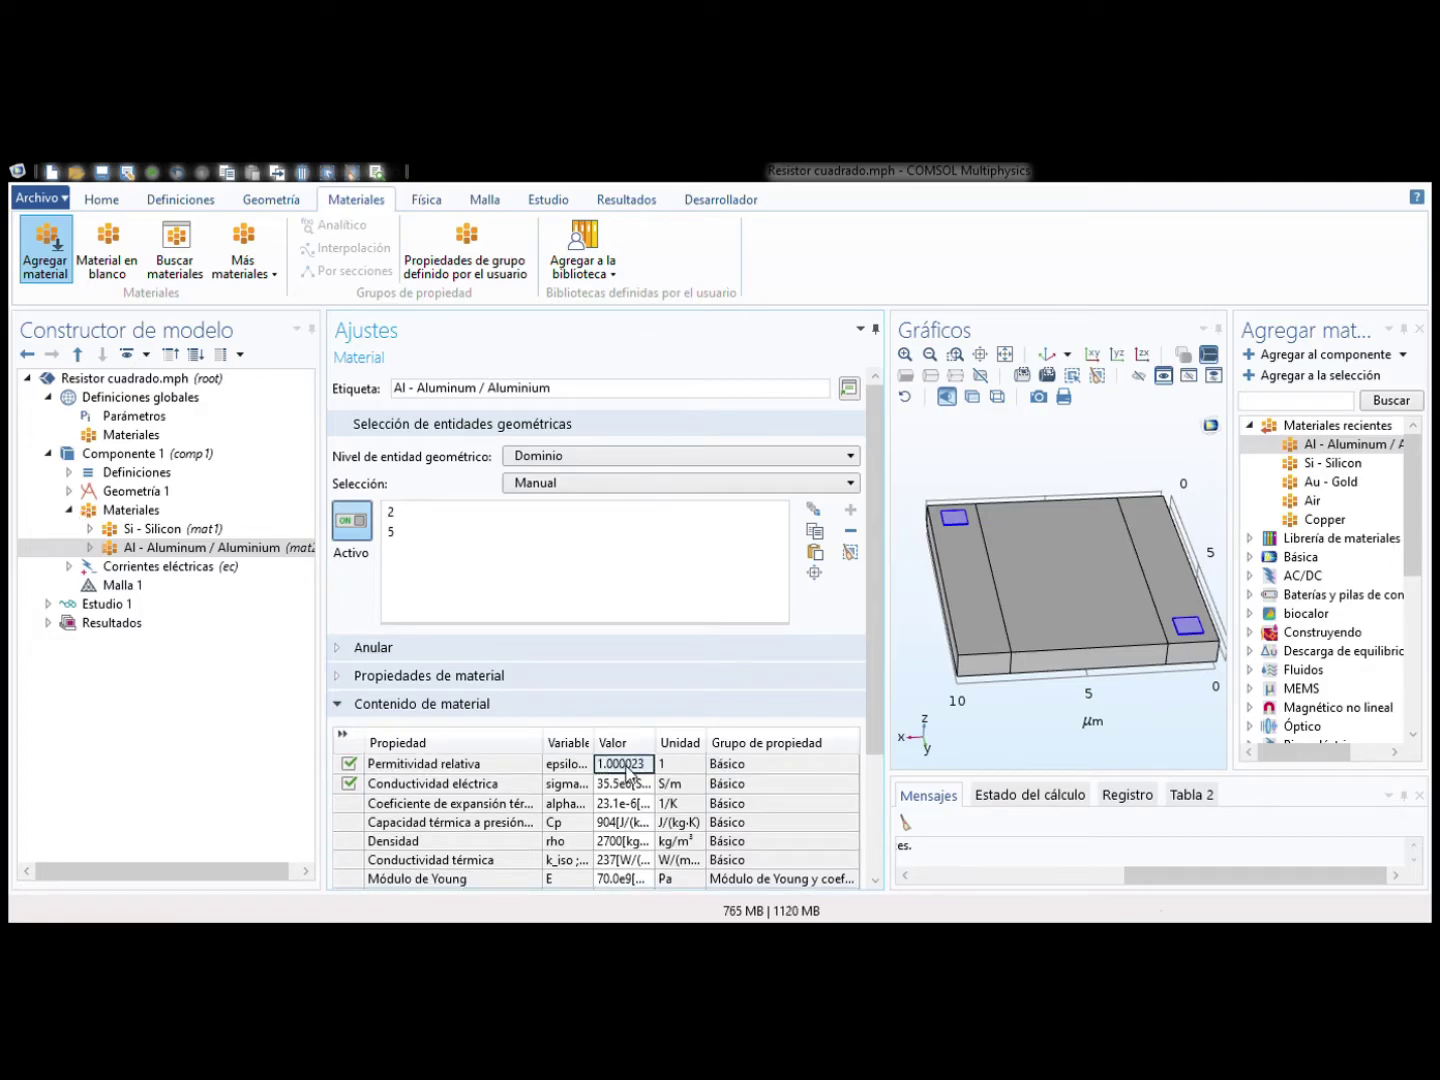
Step: Set the reference impedance of the Electric Currents physics to 100 ohm and review its default current conservation, insulation and initial value conditions
{"action": "left_click", "coordinate": [143, 550]}
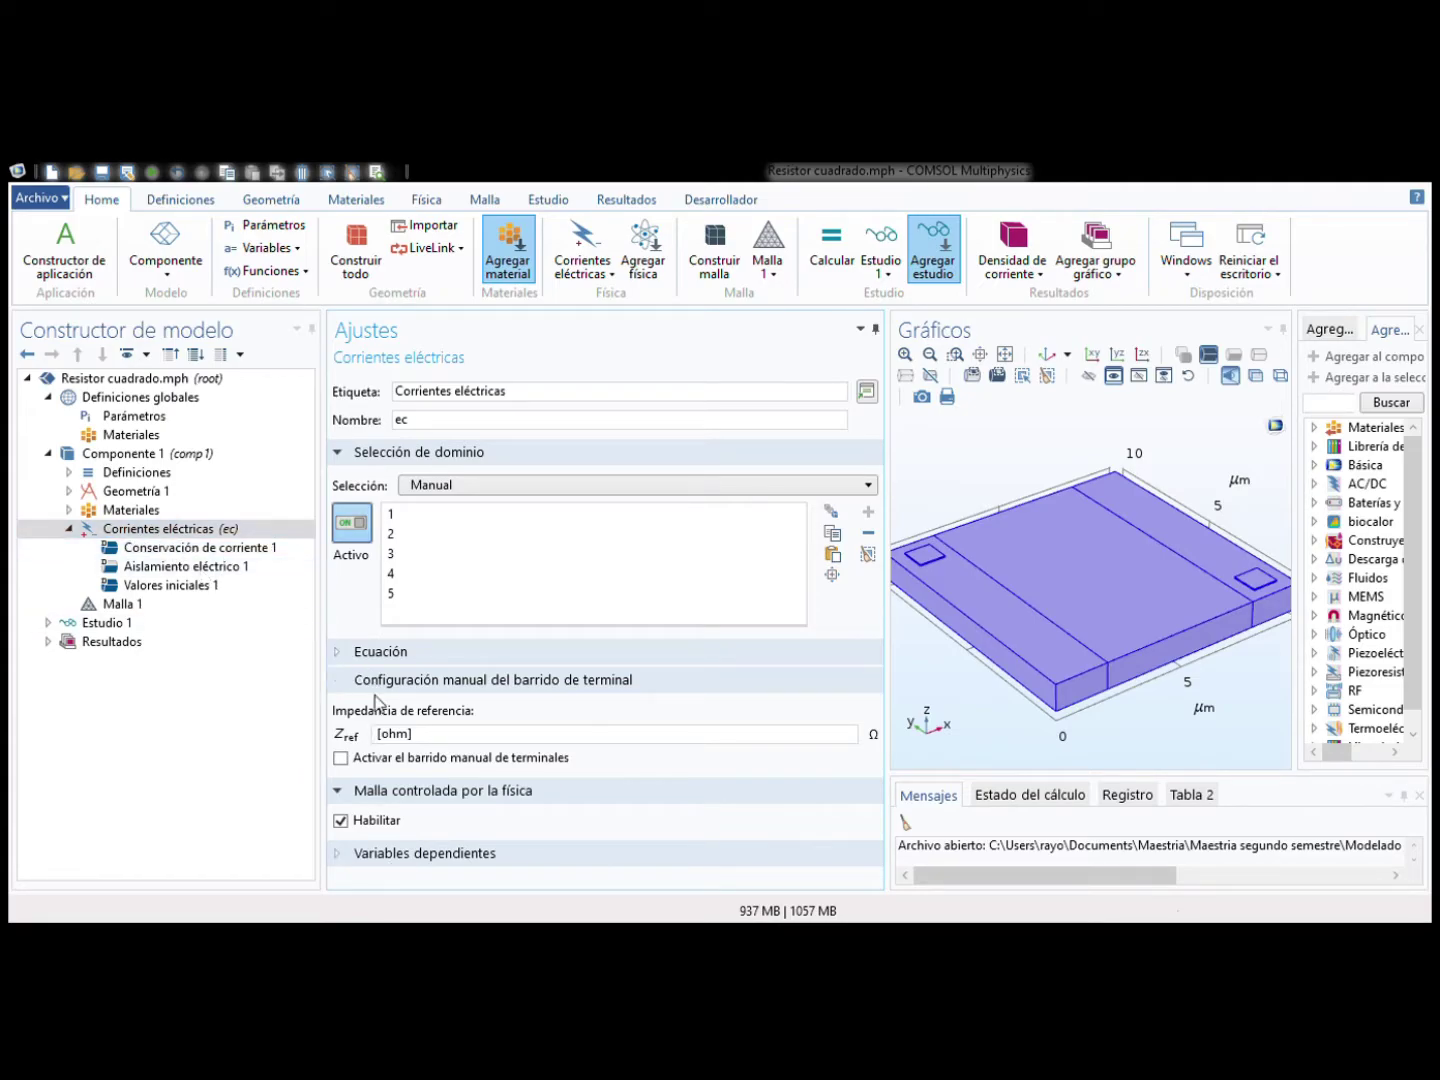
{"action": "type", "text": "100"}
{"action": "left_click", "coordinate": [187, 555]}
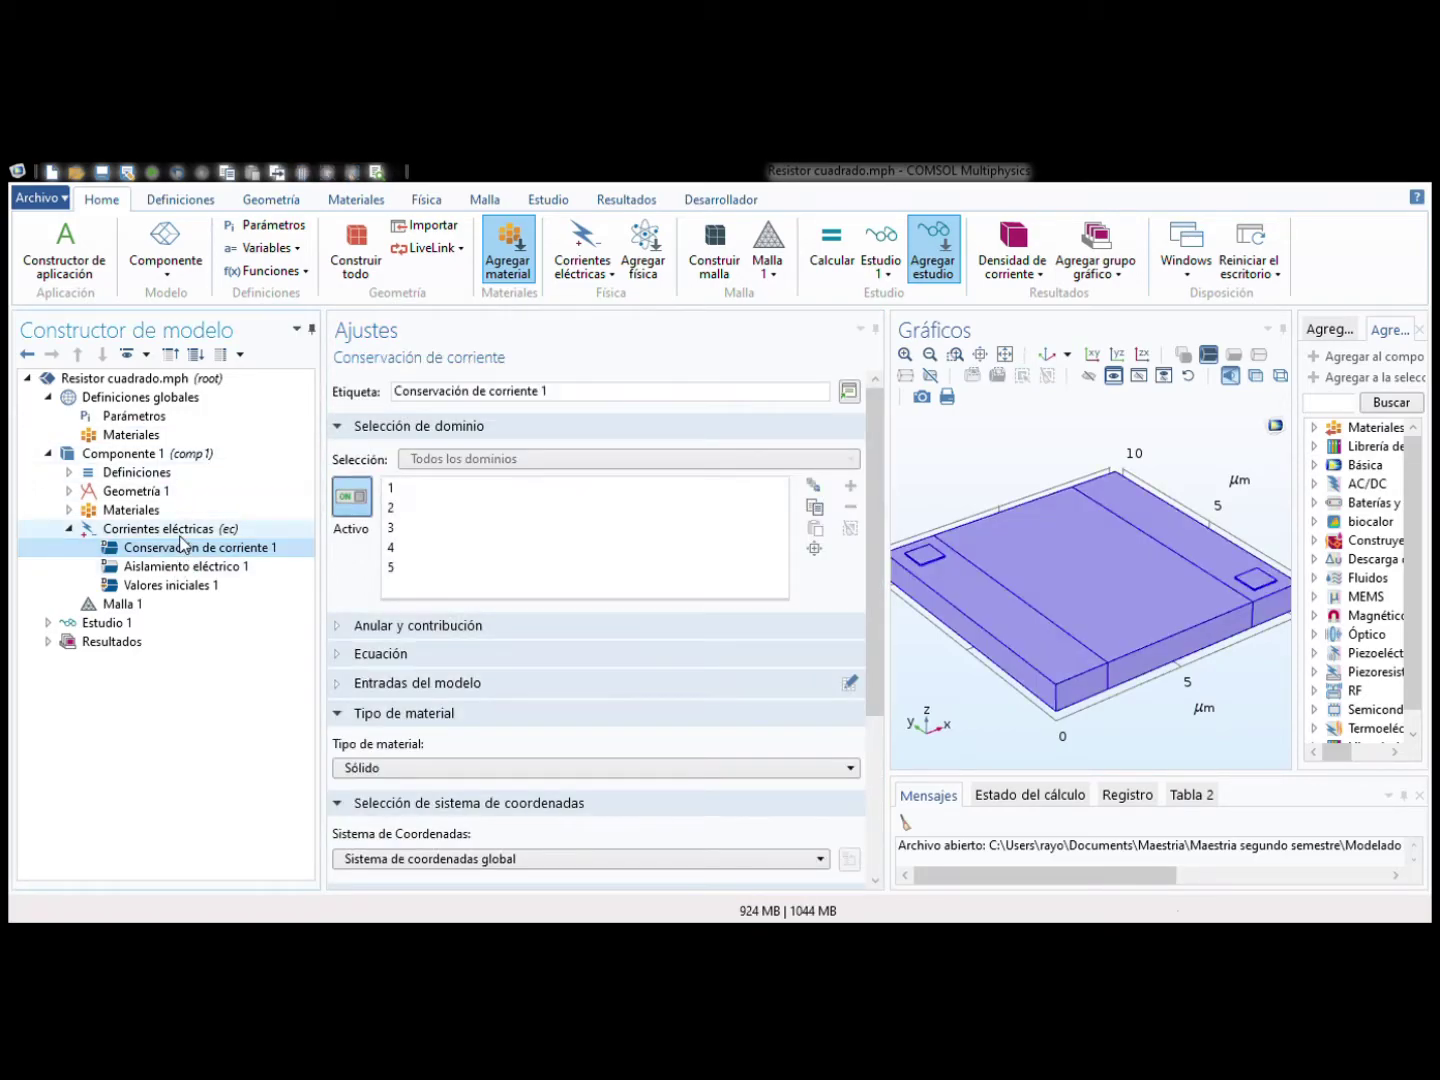
{"action": "left_click", "coordinate": [180, 565]}
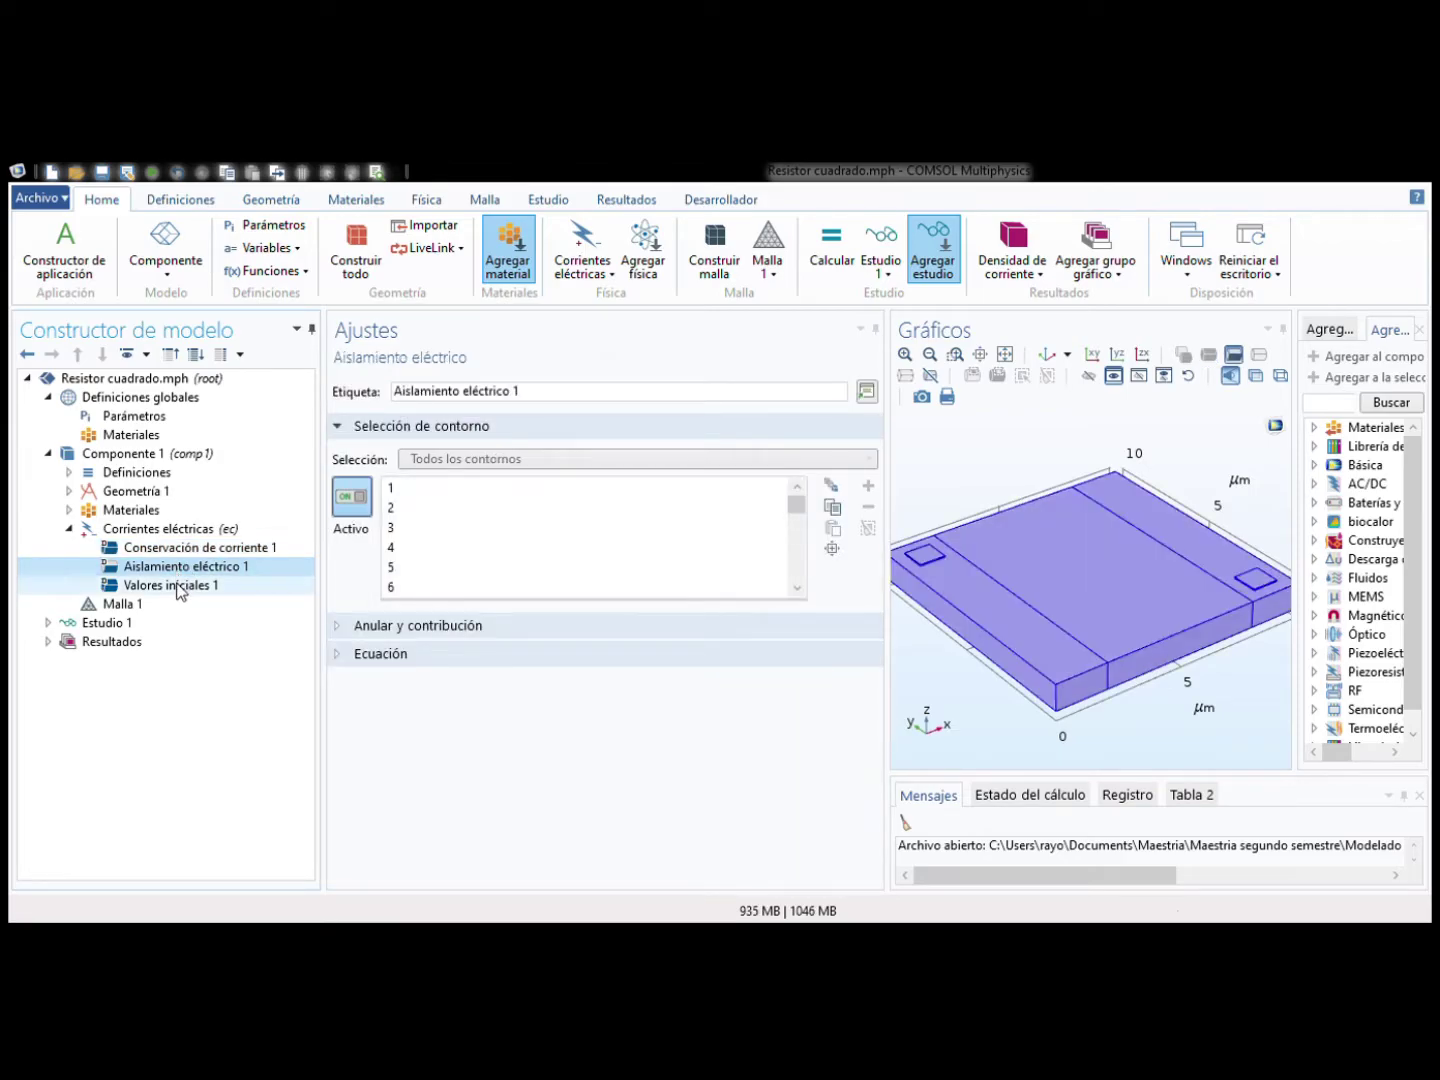
{"action": "left_click", "coordinate": [177, 586]}
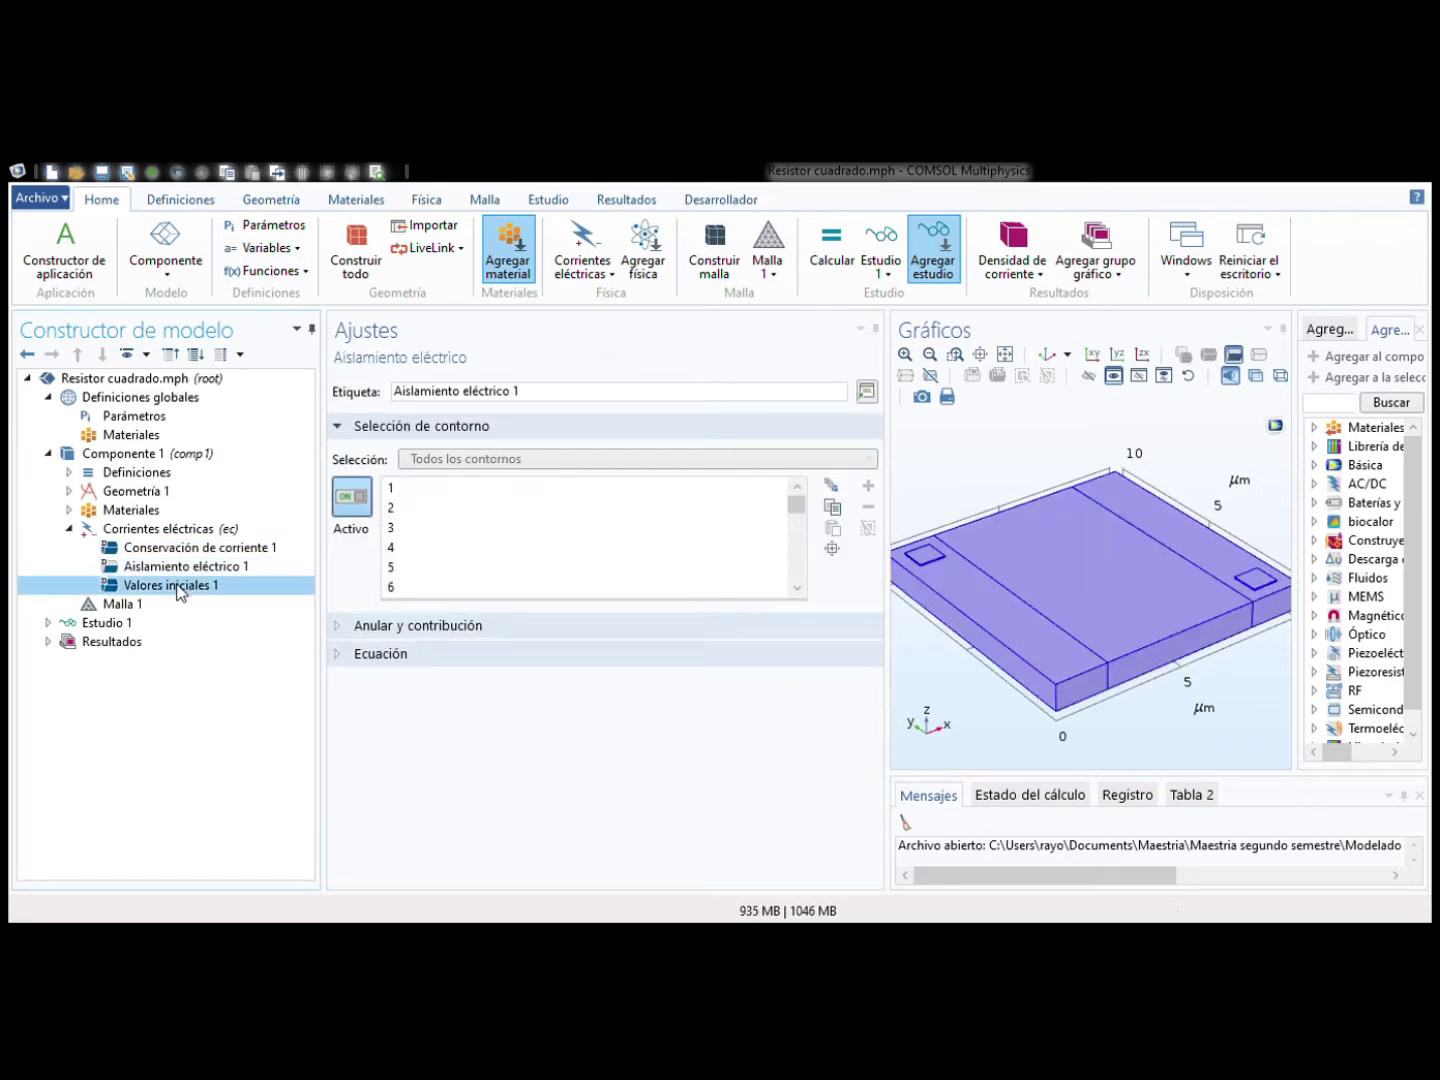
Step: Add a voltage Terminal on the contact's top face, boundary 9, with voltage Va, and check that Va is among the parameters
{"action": "left_click", "coordinate": [177, 530]}
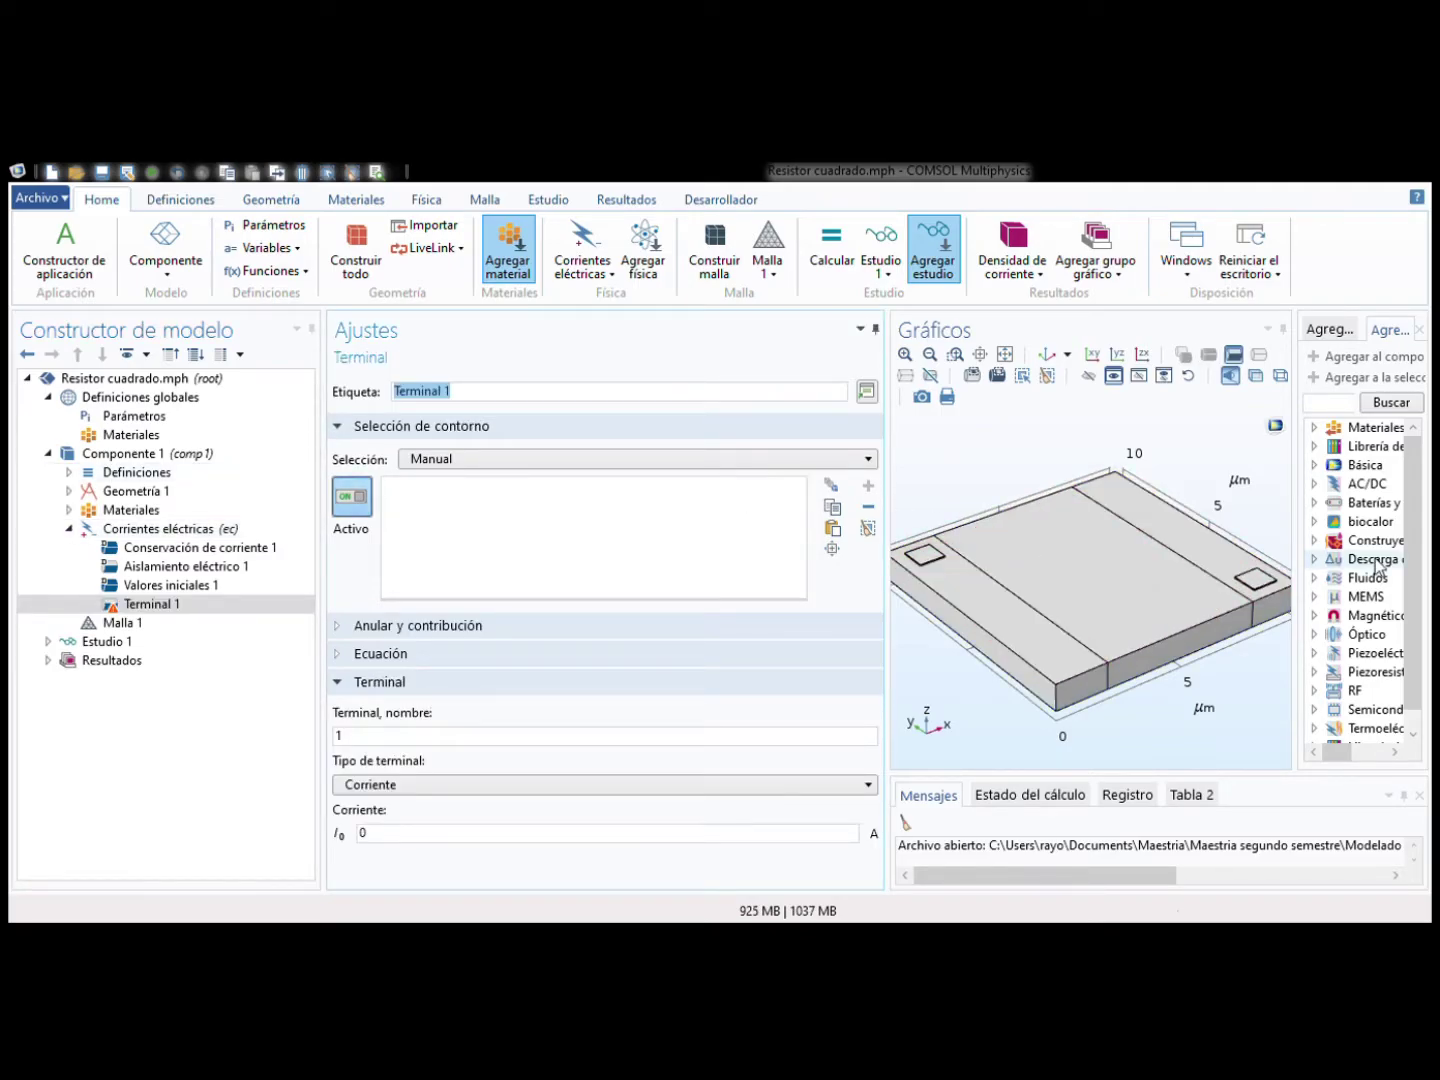
{"action": "left_click", "coordinate": [931, 563]}
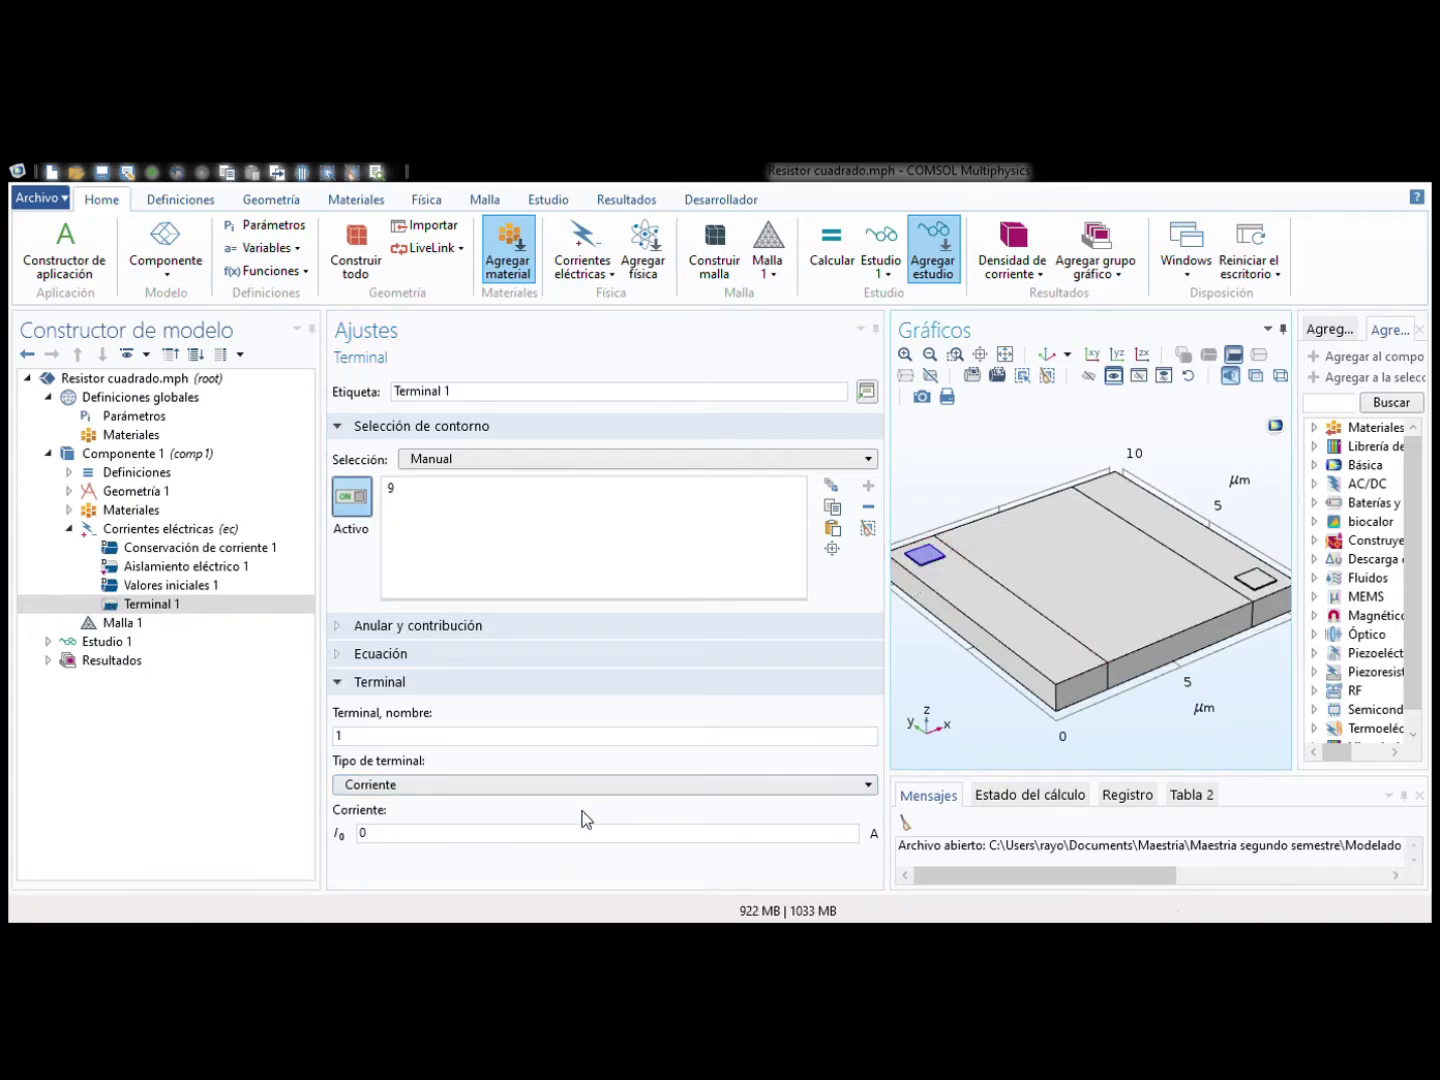
{"action": "left_click", "coordinate": [499, 788]}
{"action": "left_click", "coordinate": [459, 814]}
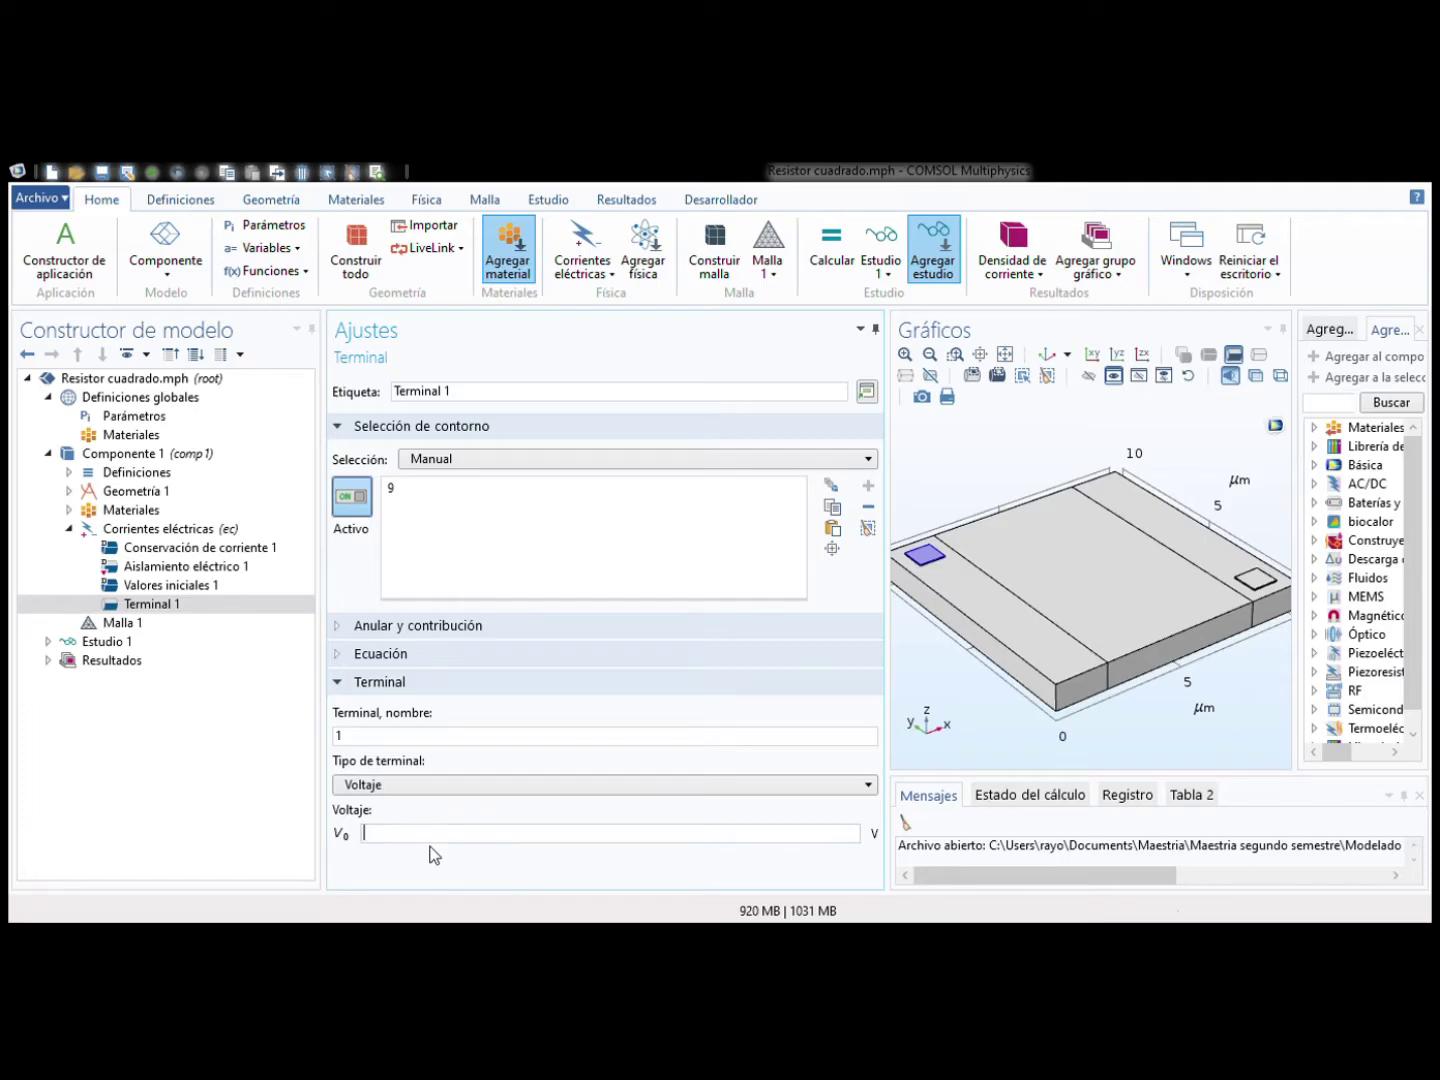
{"action": "type", "text": "a"}
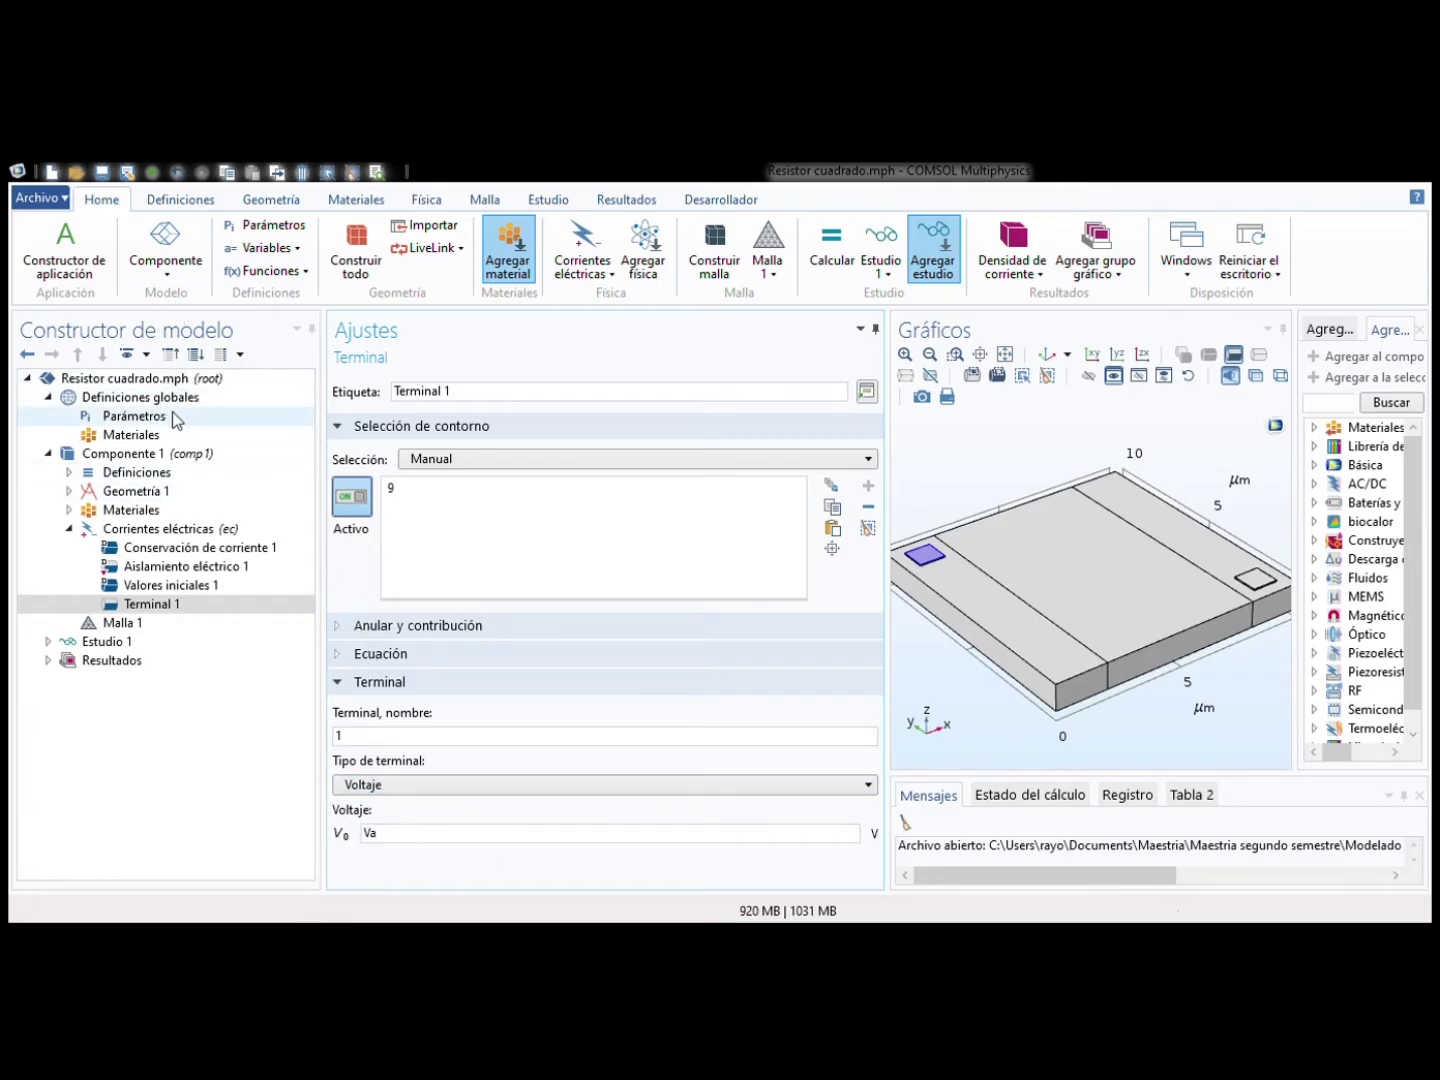
{"action": "left_click", "coordinate": [175, 419]}
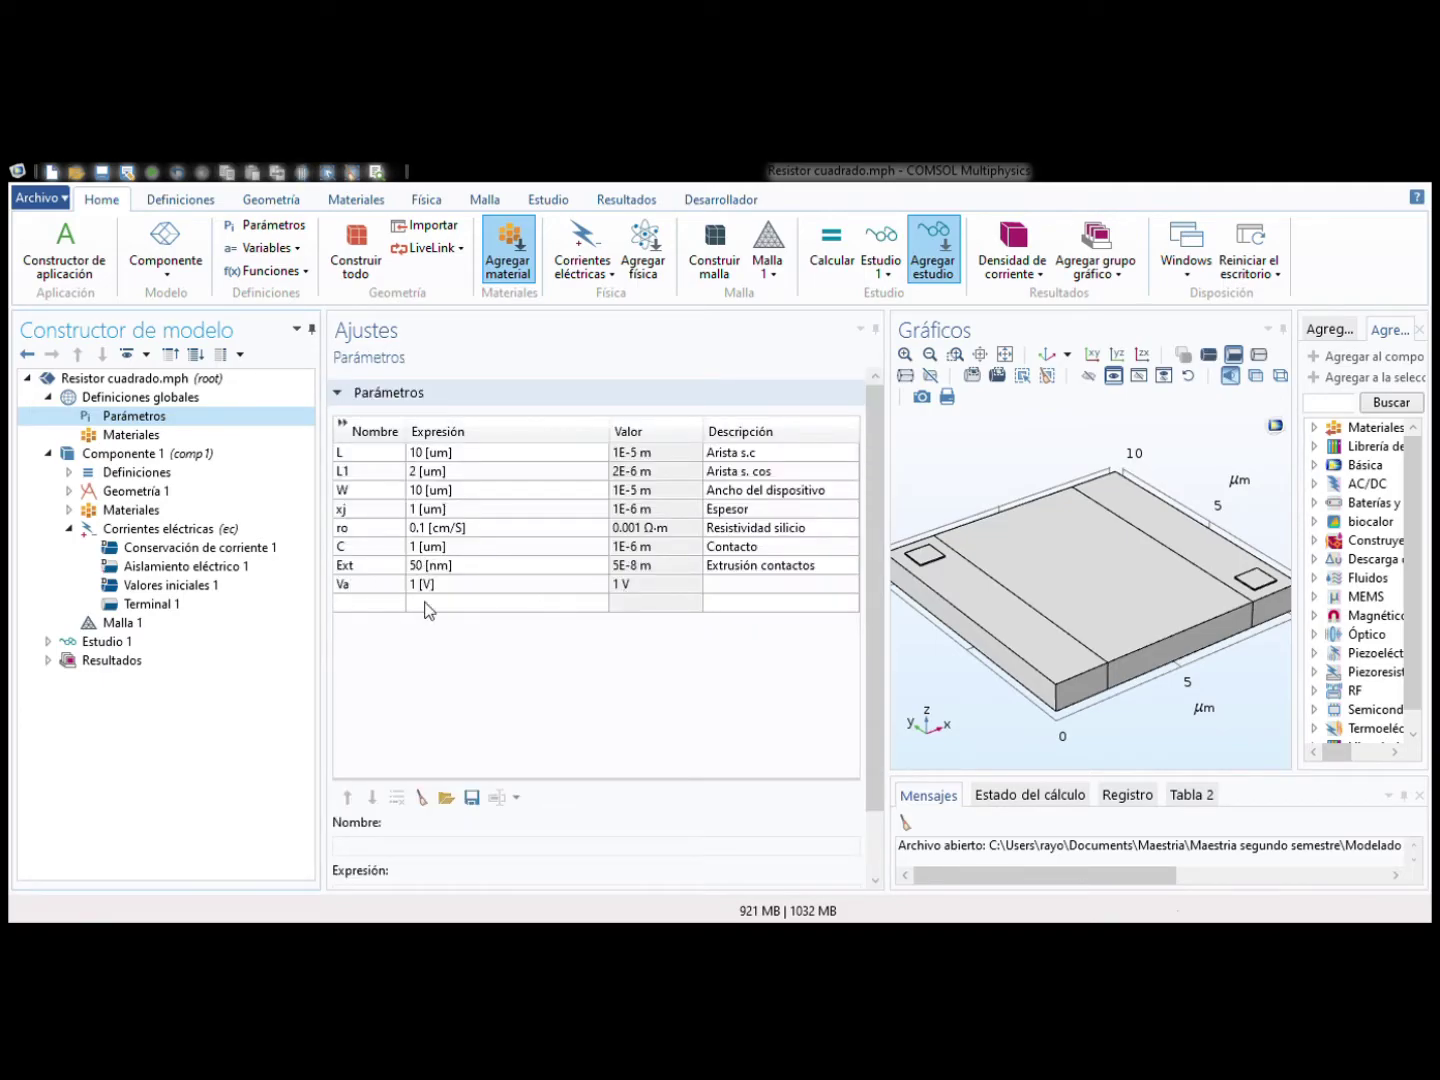
{"action": "left_click", "coordinate": [200, 604]}
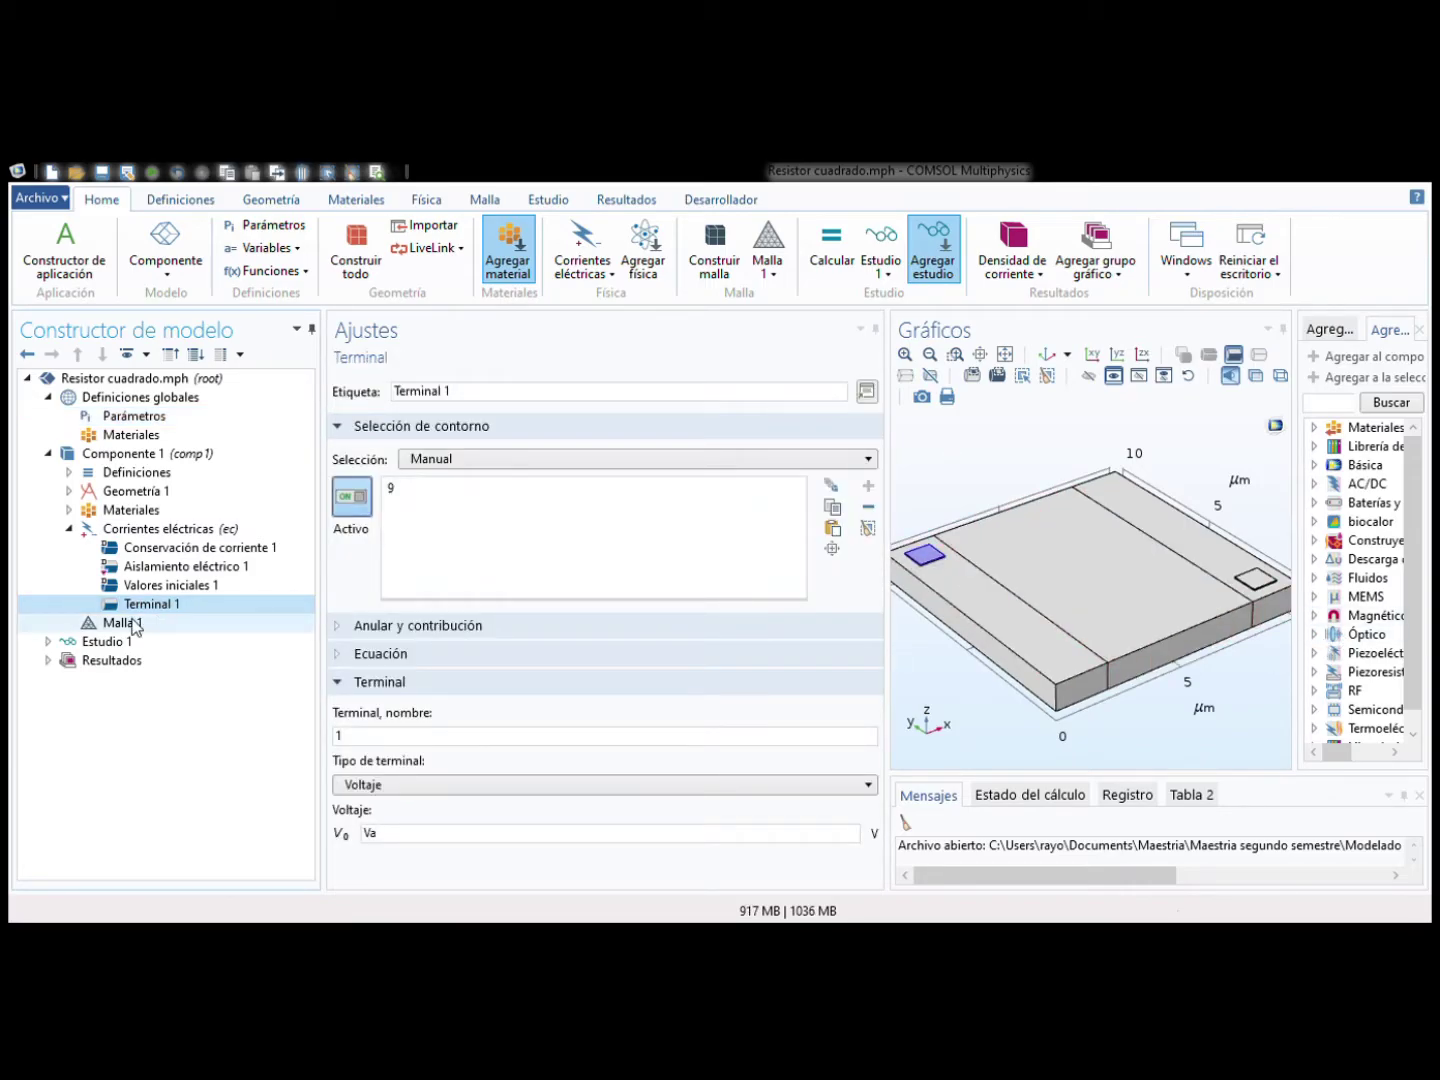
Step: Add a Ground condition on the opposite contact's top face, boundary 25, and check the boundaries covered by the electric insulation
{"action": "left_click", "coordinate": [141, 535]}
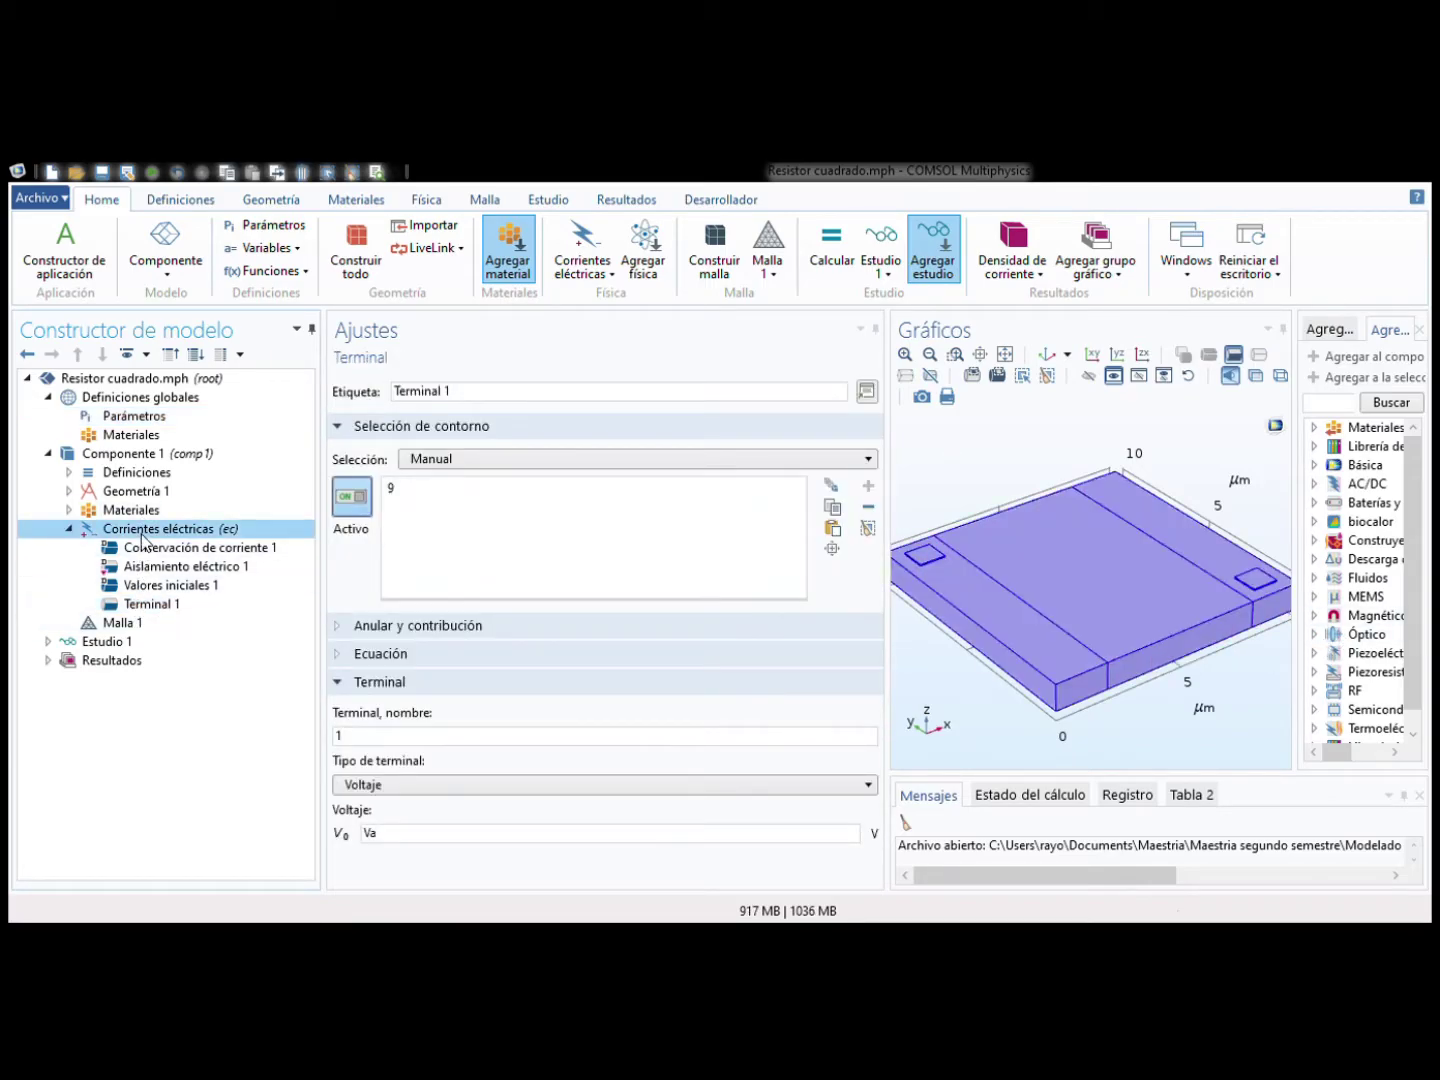
{"action": "left_click", "coordinate": [234, 361]}
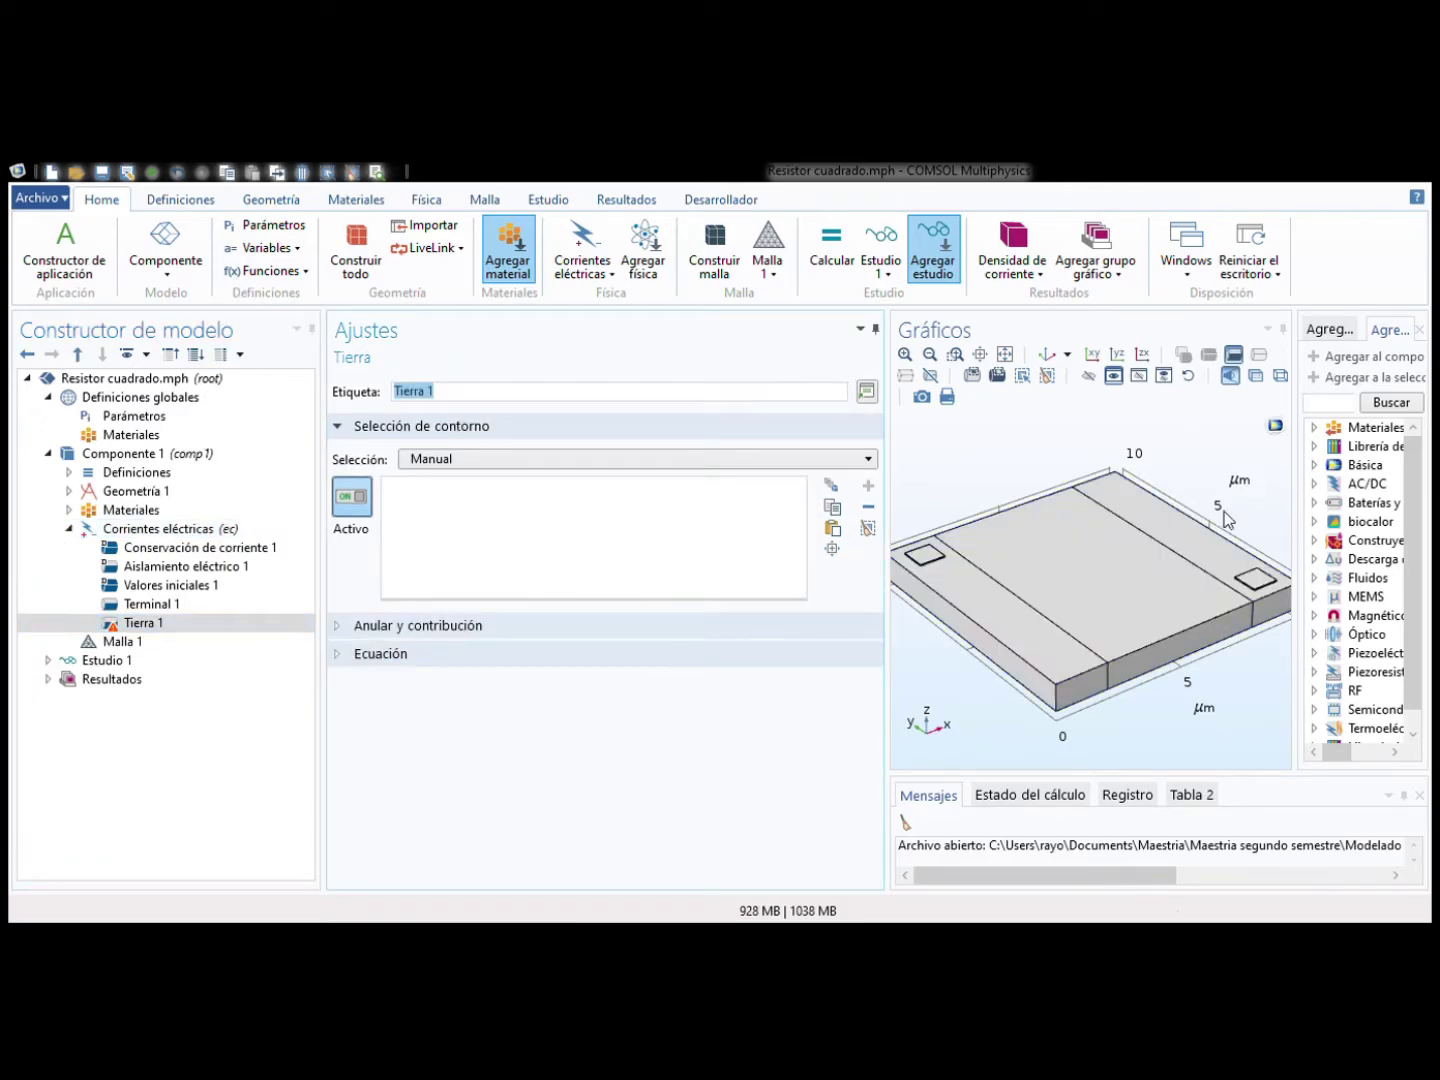
{"action": "left_click", "coordinate": [1265, 584]}
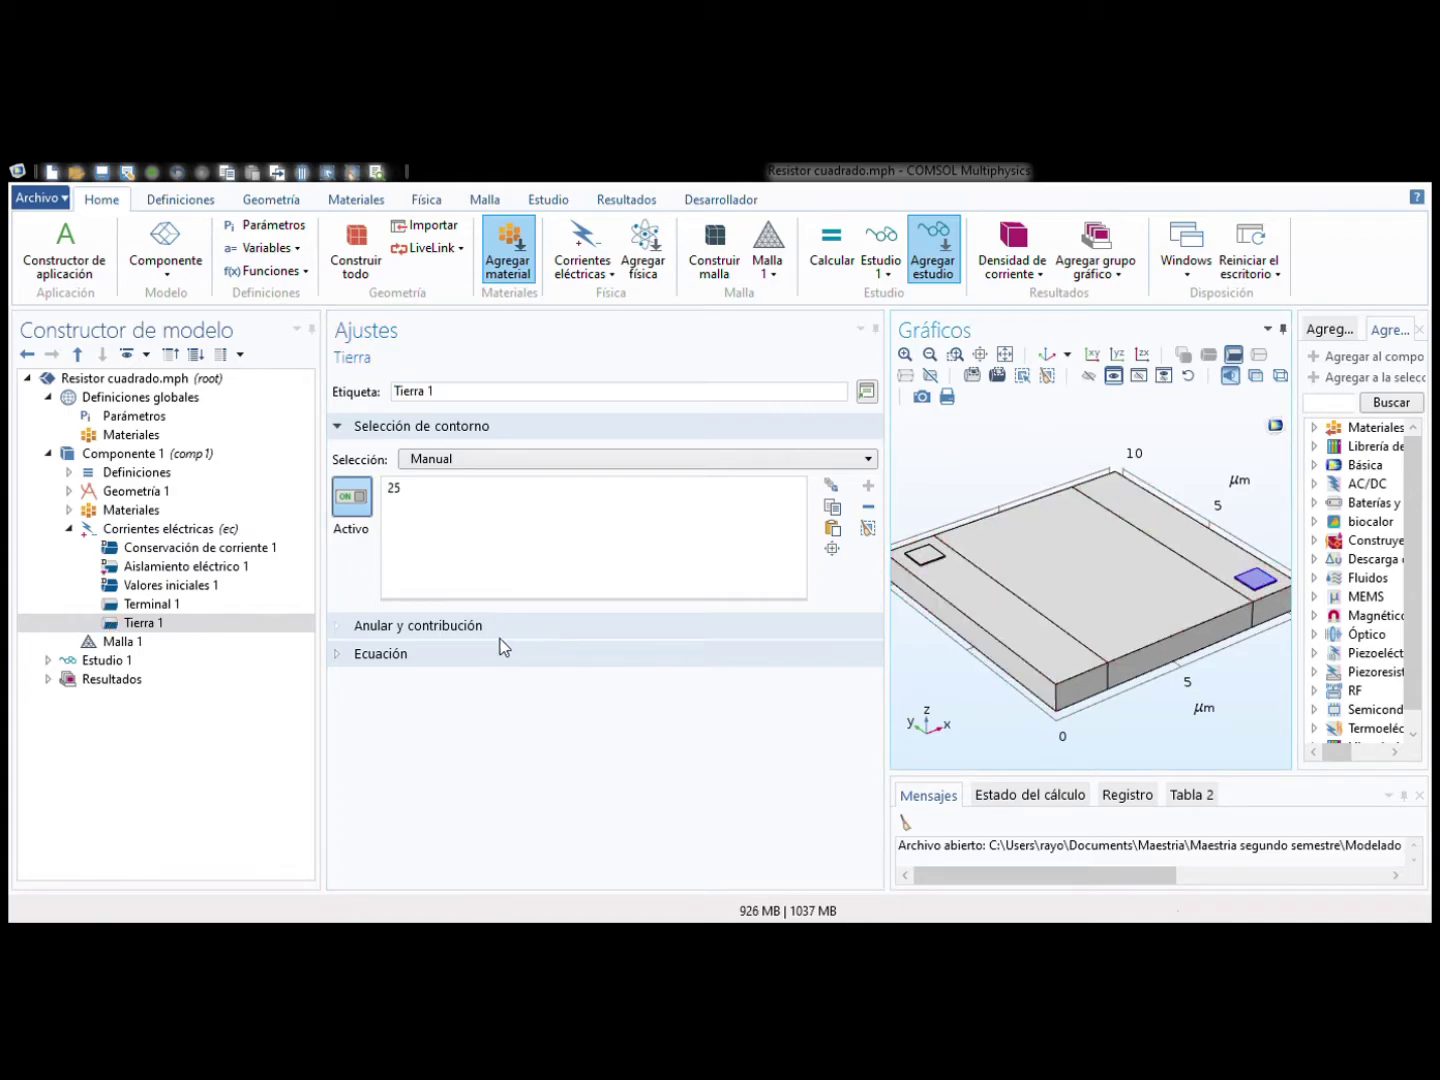
{"action": "left_click", "coordinate": [182, 568]}
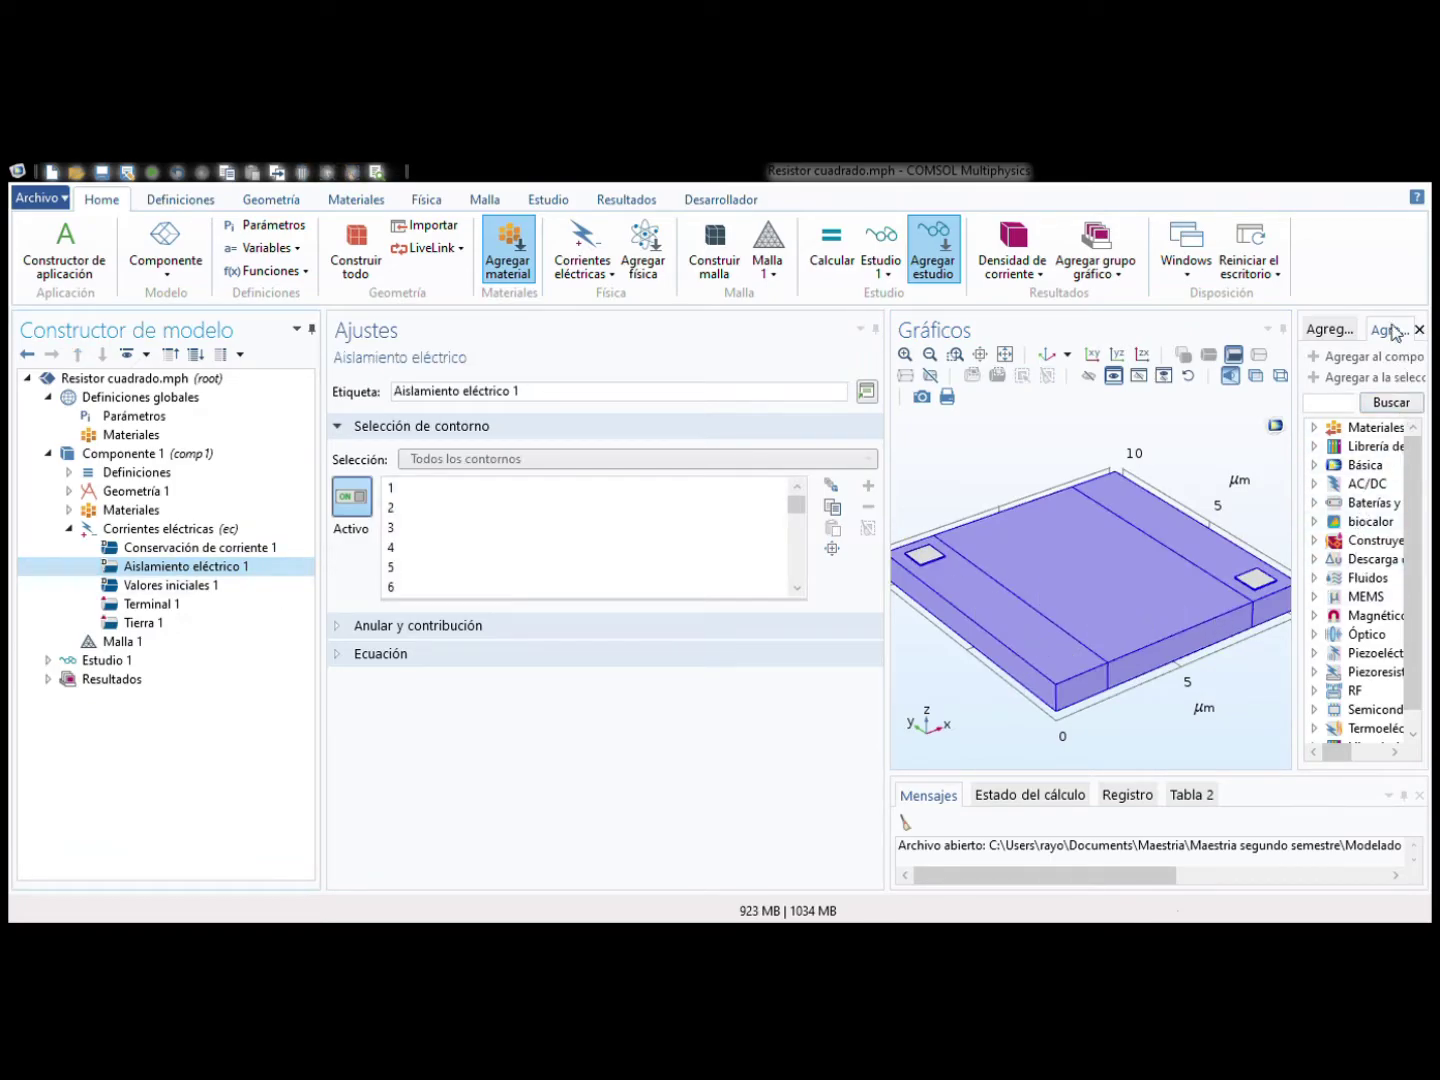
{"action": "left_click", "coordinate": [1340, 318]}
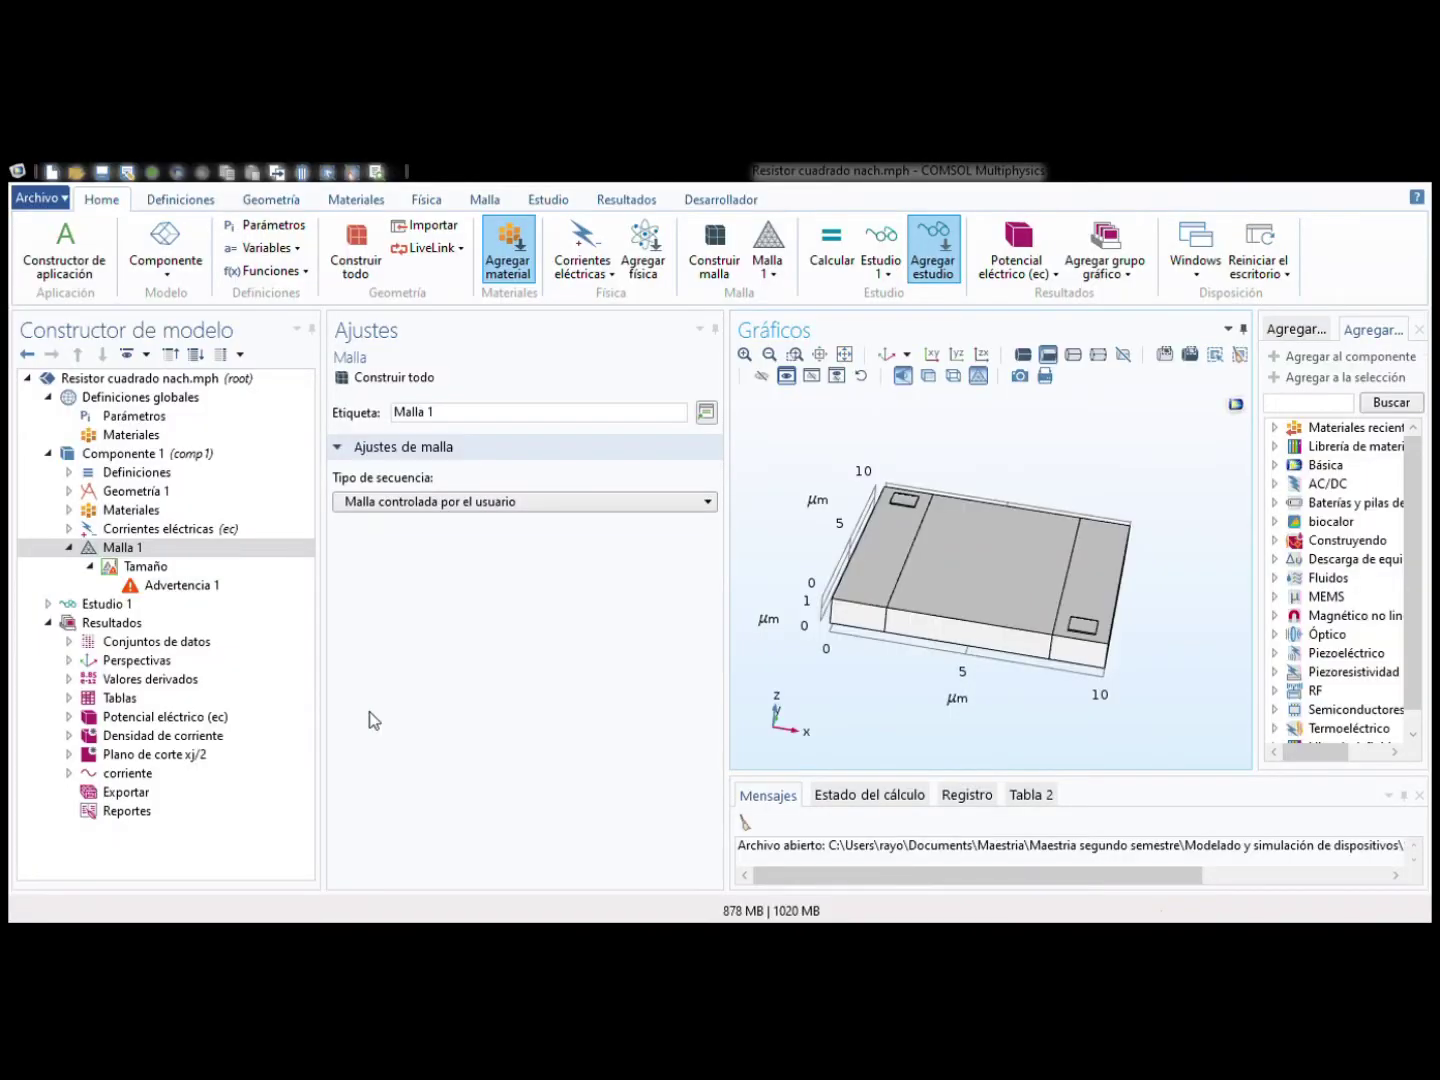
Step: Add a Mapped mesh on the top faces of both contacts, boundaries 9 and 25, and give it a Distribution
{"action": "left_click", "coordinate": [92, 549]}
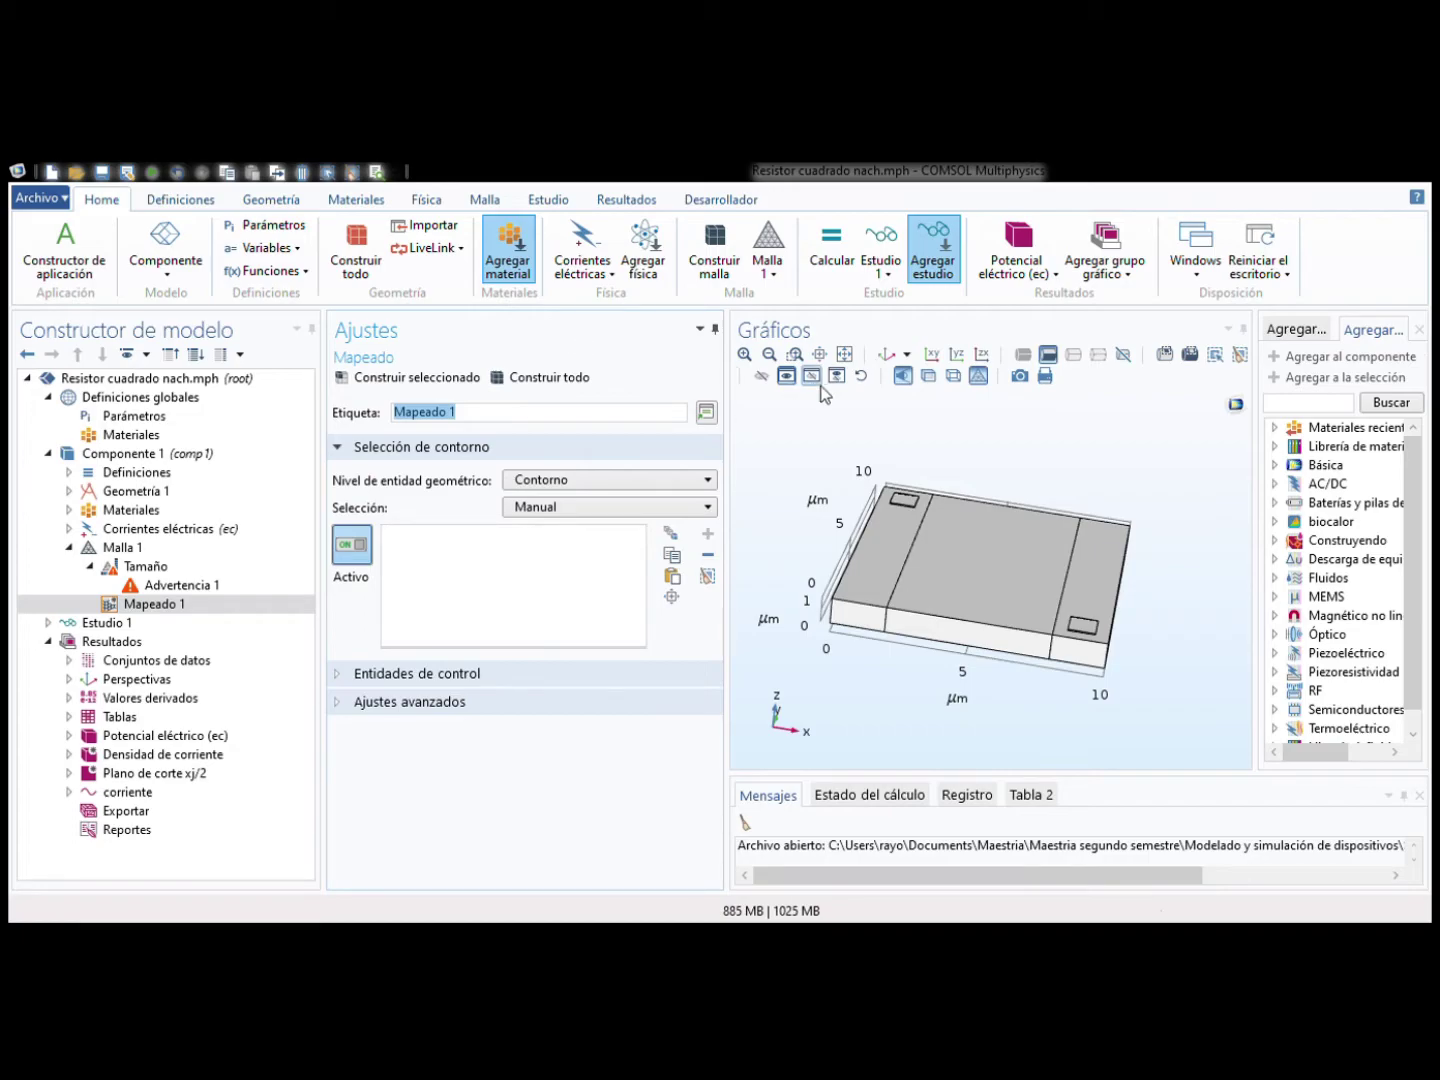
{"action": "left_click", "coordinate": [908, 505]}
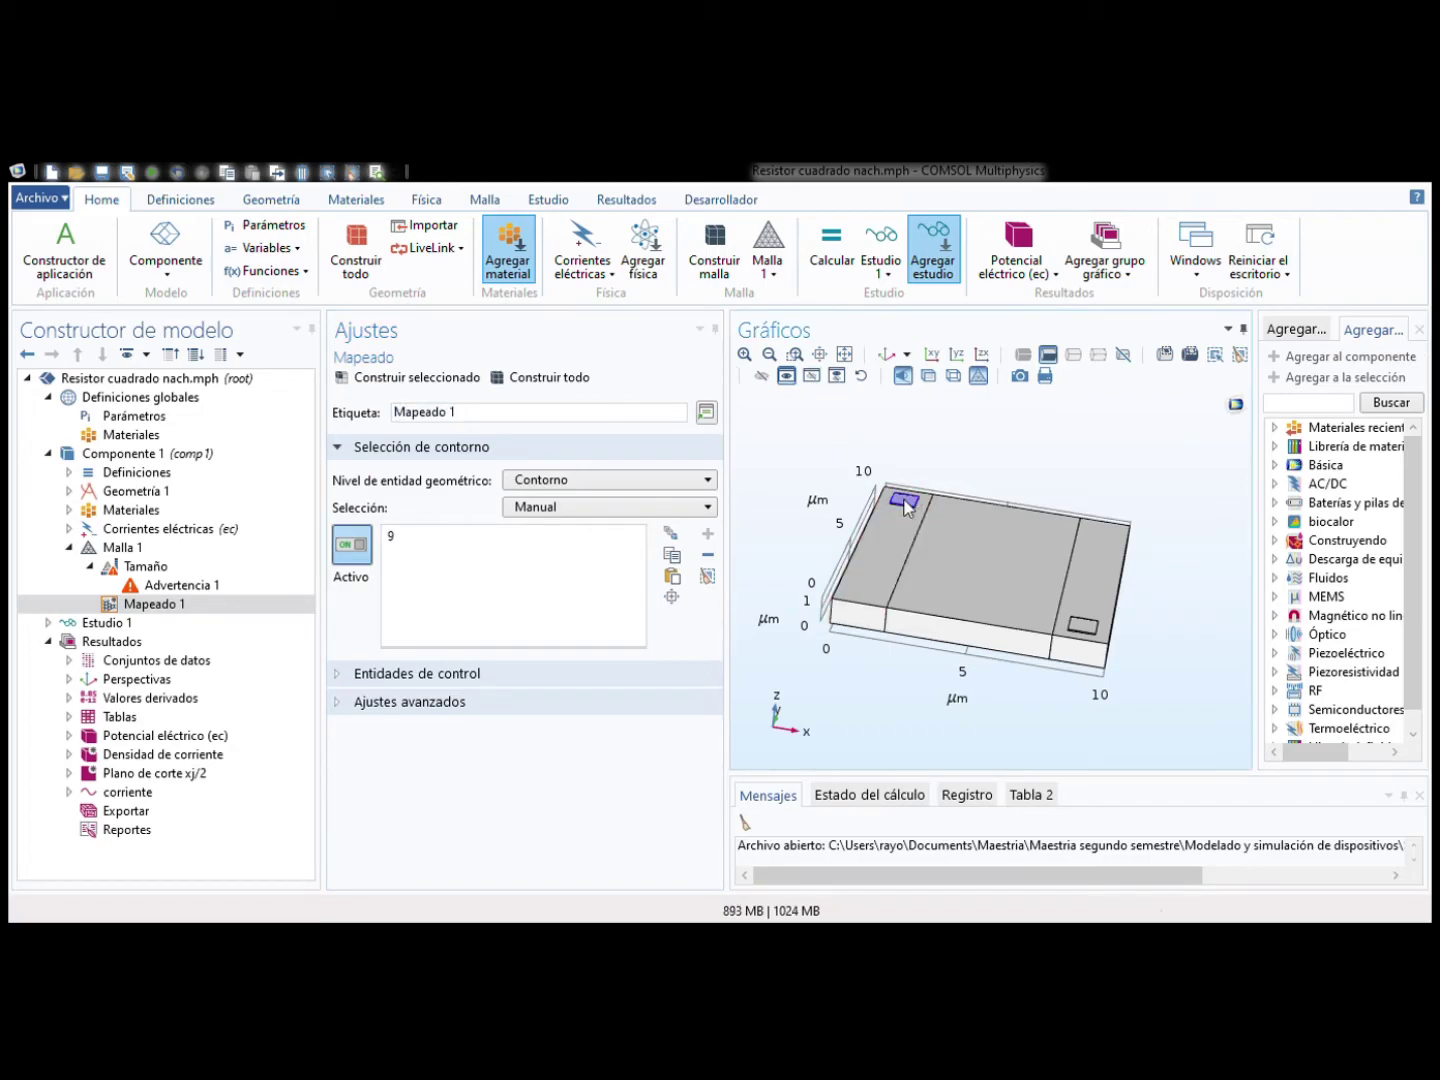
{"action": "left_click", "coordinate": [1085, 625]}
{"action": "left_click", "coordinate": [148, 605]}
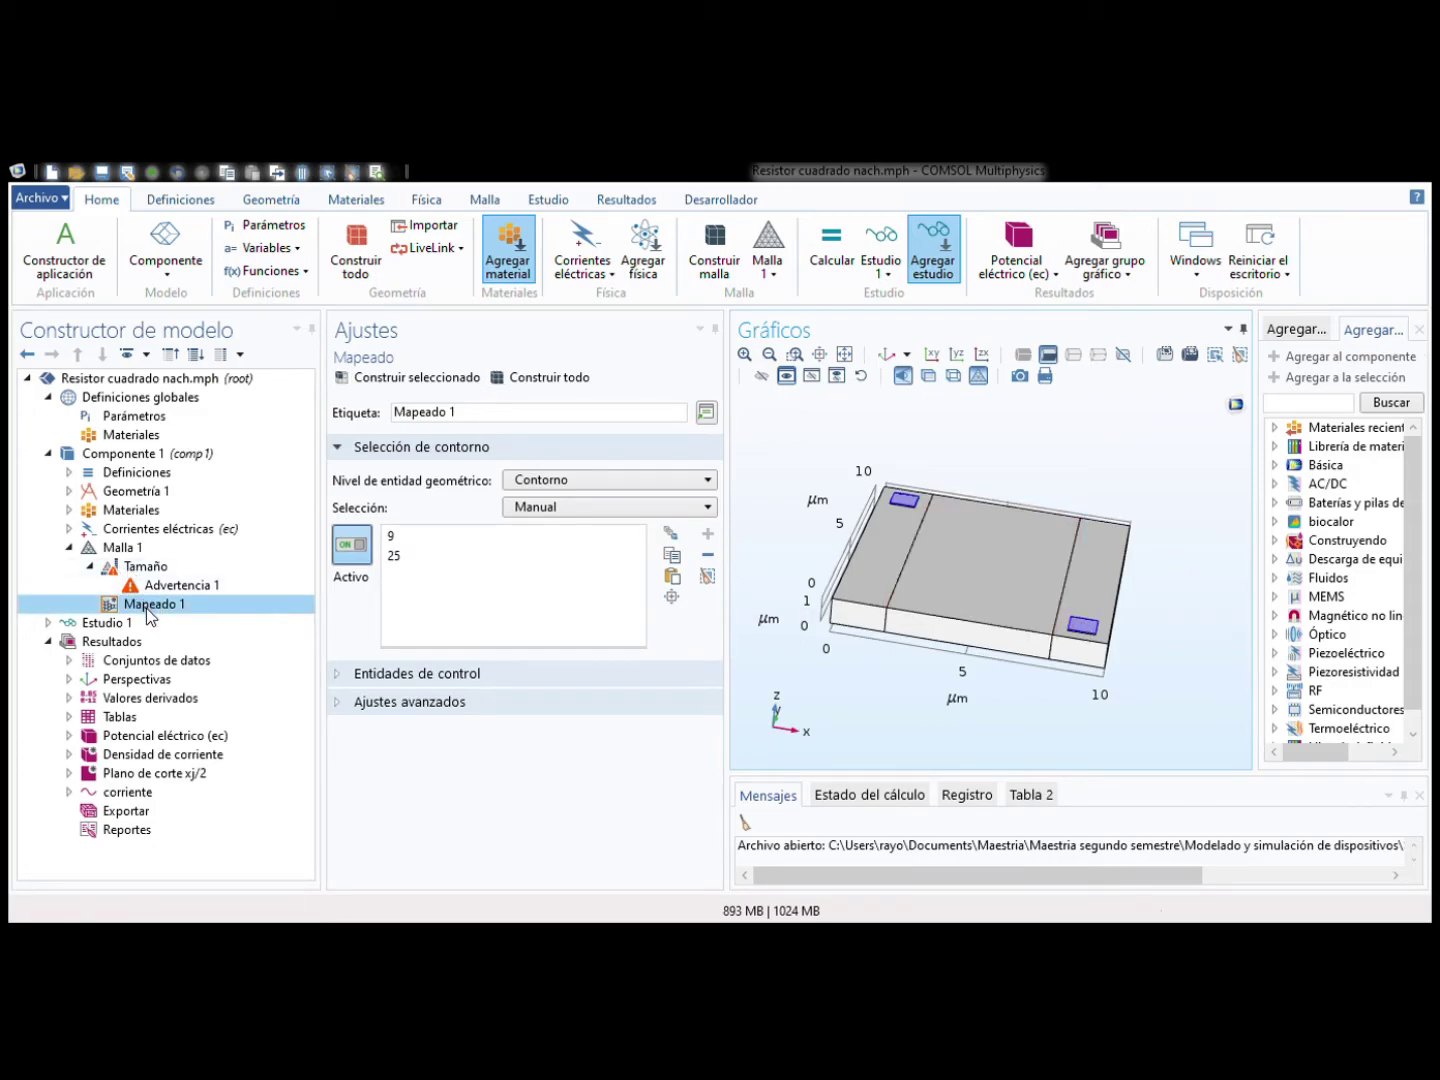
{"action": "right_click", "coordinate": [147, 608]}
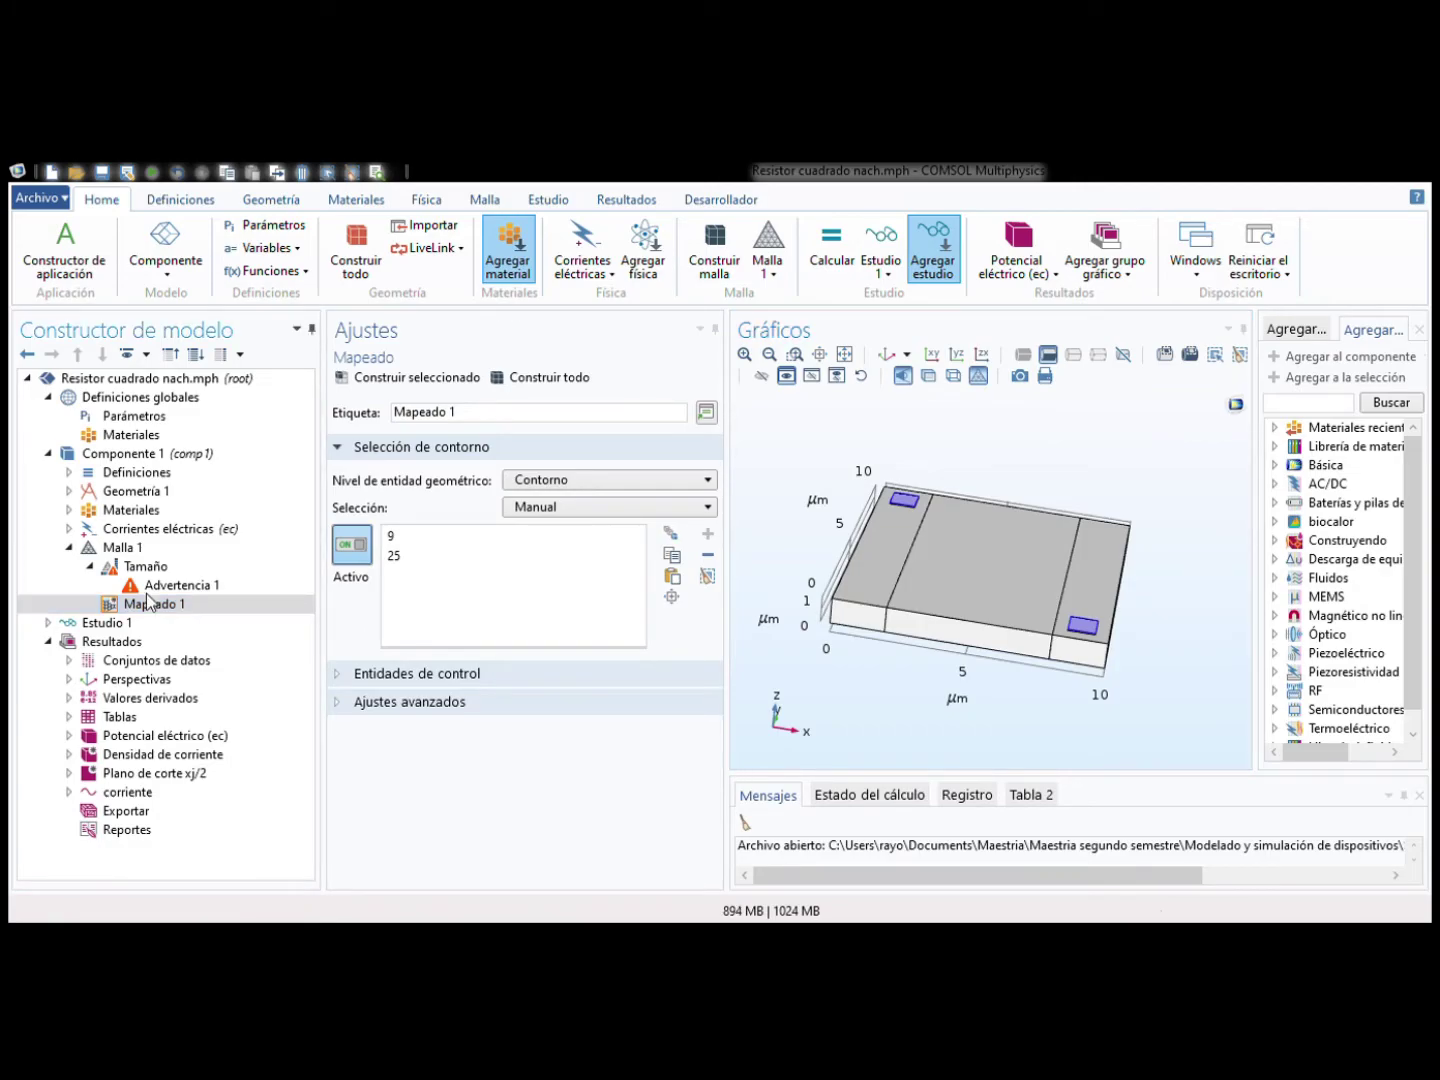
{"action": "left_click", "coordinate": [247, 327]}
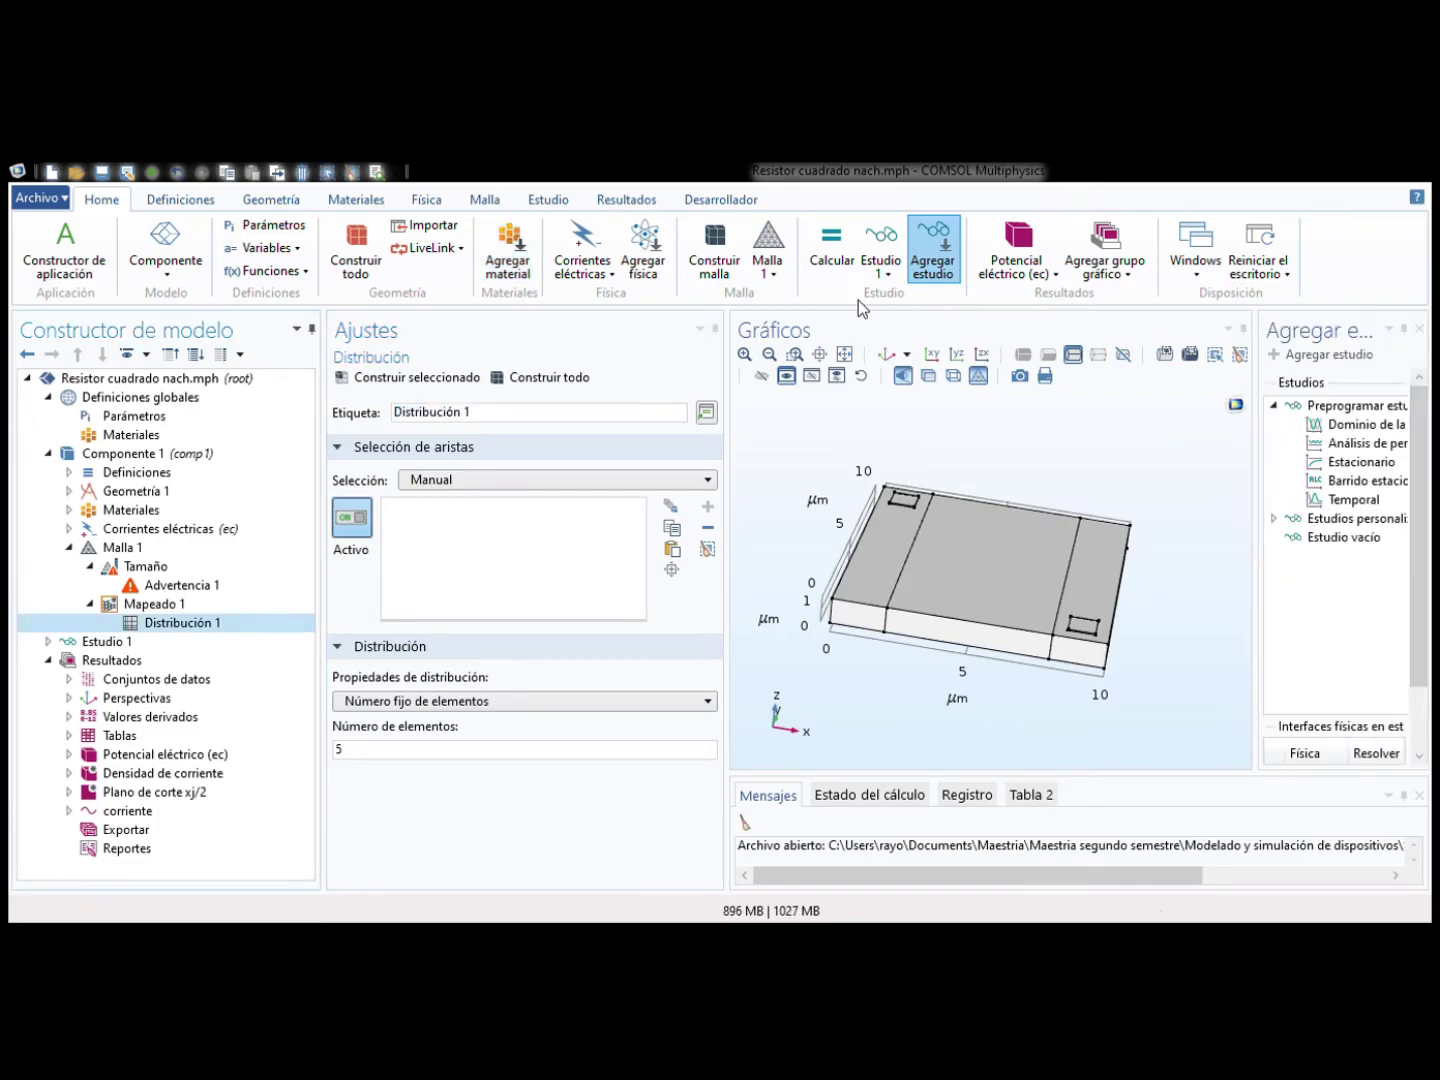
Step: Assign the four top-face edges of the first contact, 12, 13, 16 and 19, to the Distribution and build the selected mesh
{"action": "left_click", "coordinate": [794, 354]}
{"action": "left_click_drag", "start_coordinate": [861, 472], "coordinate": [968, 555]}
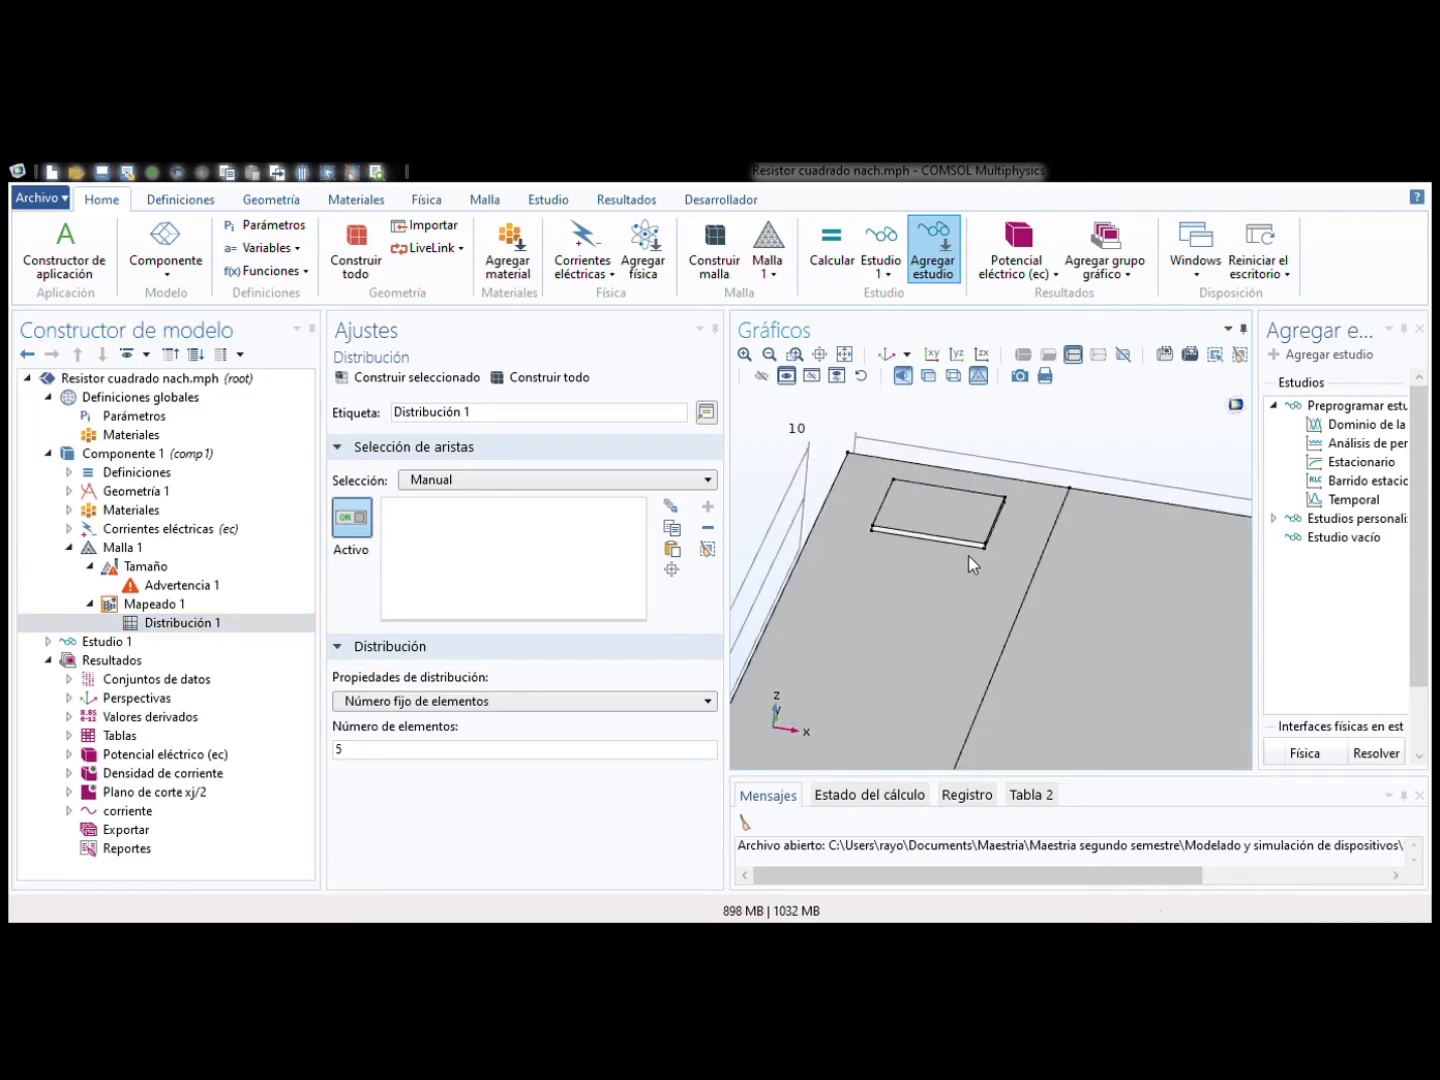
{"action": "left_click_drag", "start_coordinate": [885, 410], "coordinate": [922, 525]}
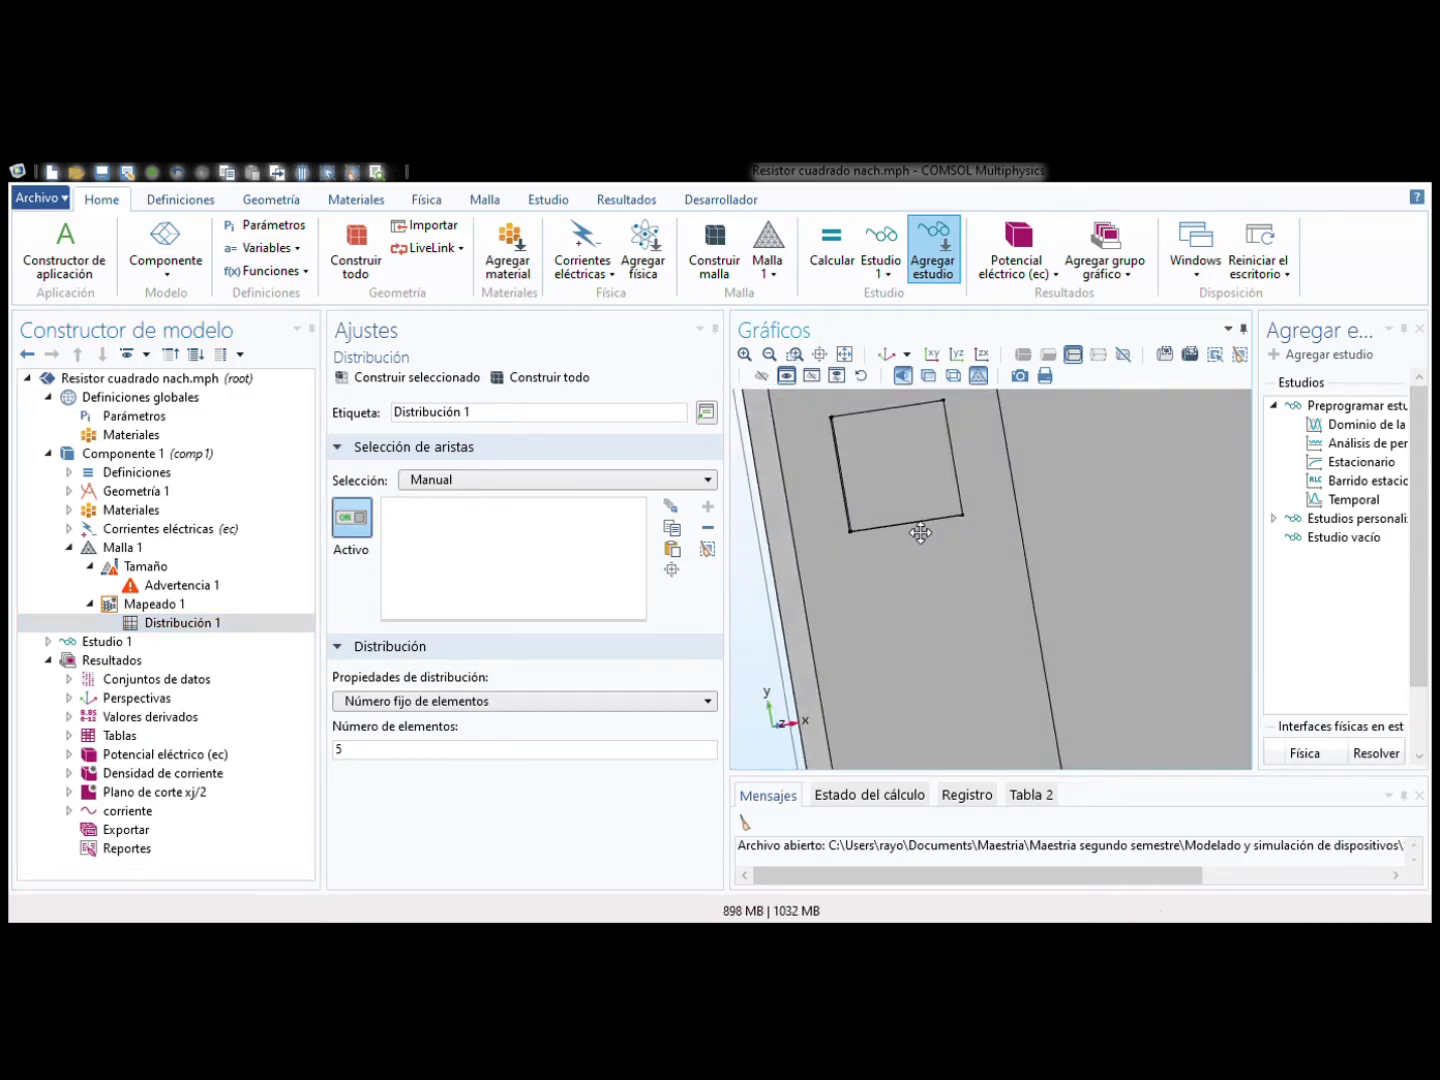
{"action": "left_click", "coordinate": [1419, 330]}
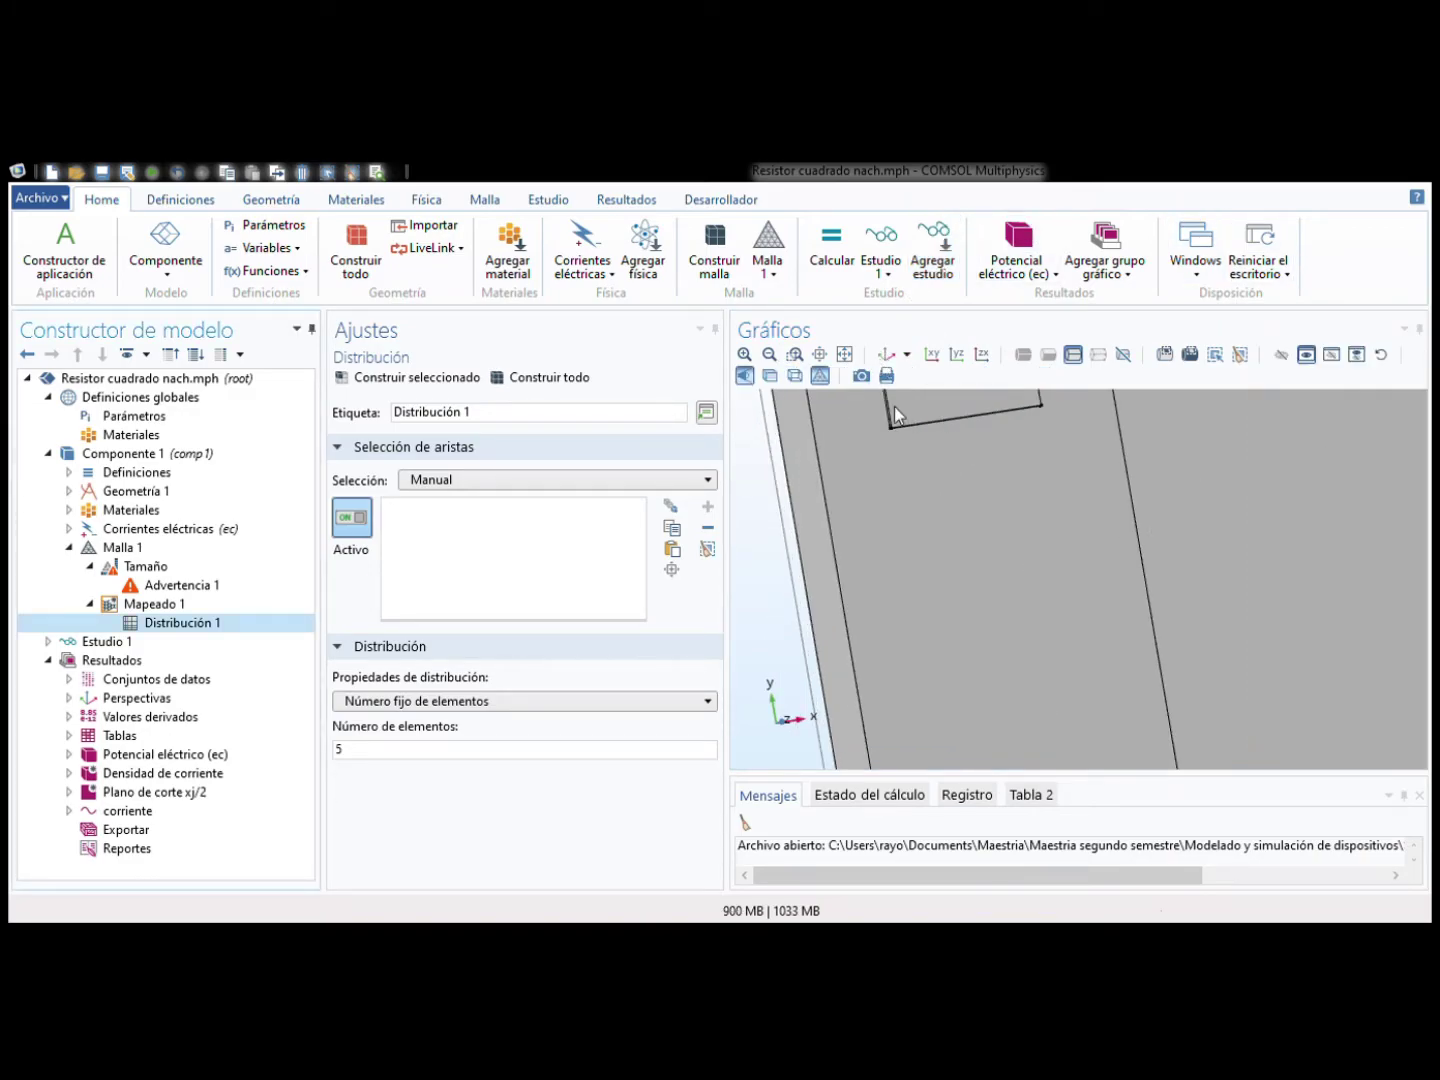
{"action": "left_click", "coordinate": [769, 355]}
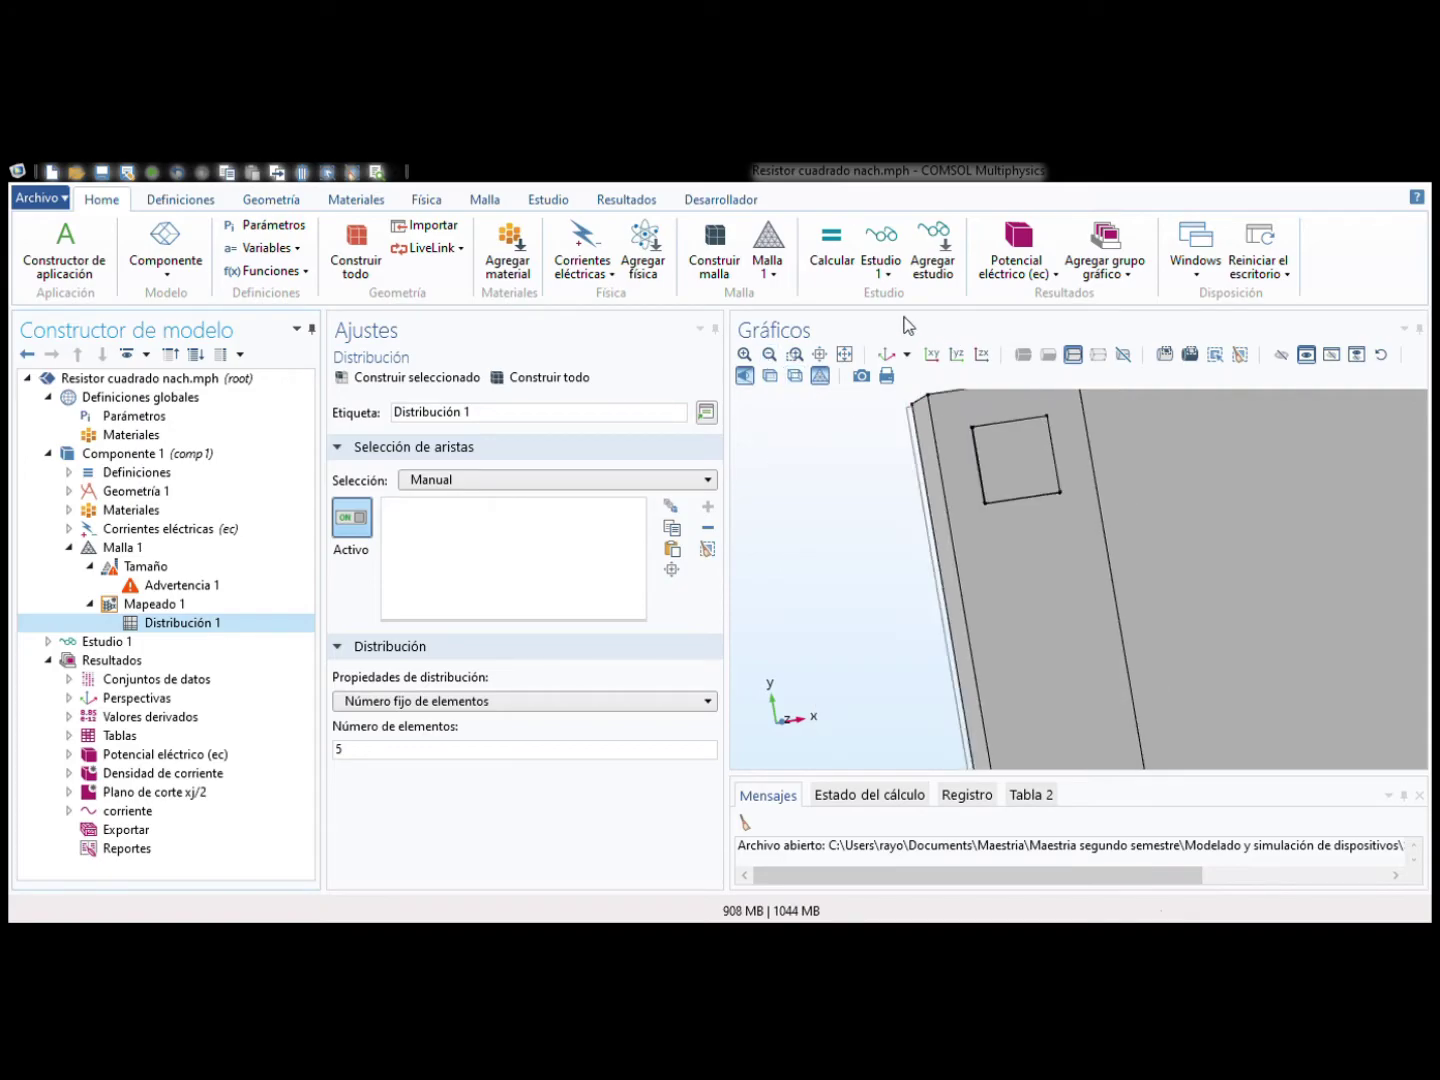
{"action": "left_click", "coordinate": [795, 356]}
{"action": "left_click_drag", "start_coordinate": [946, 397], "coordinate": [1168, 584]}
{"action": "left_click", "coordinate": [510, 518]}
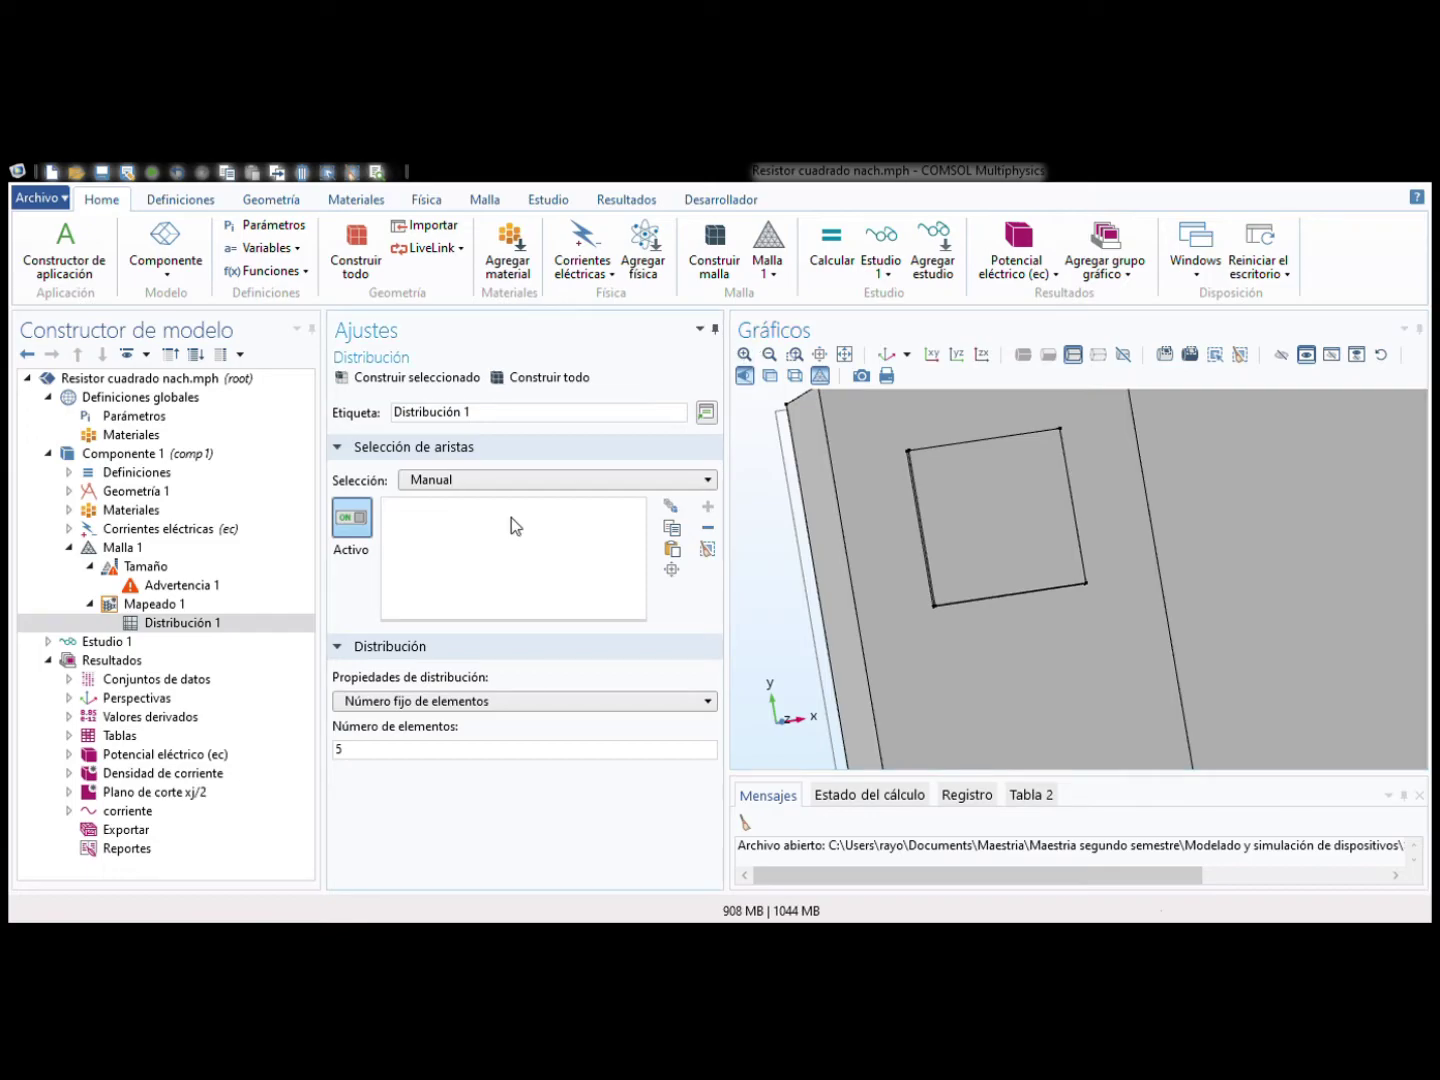
{"action": "left_click", "coordinate": [953, 456]}
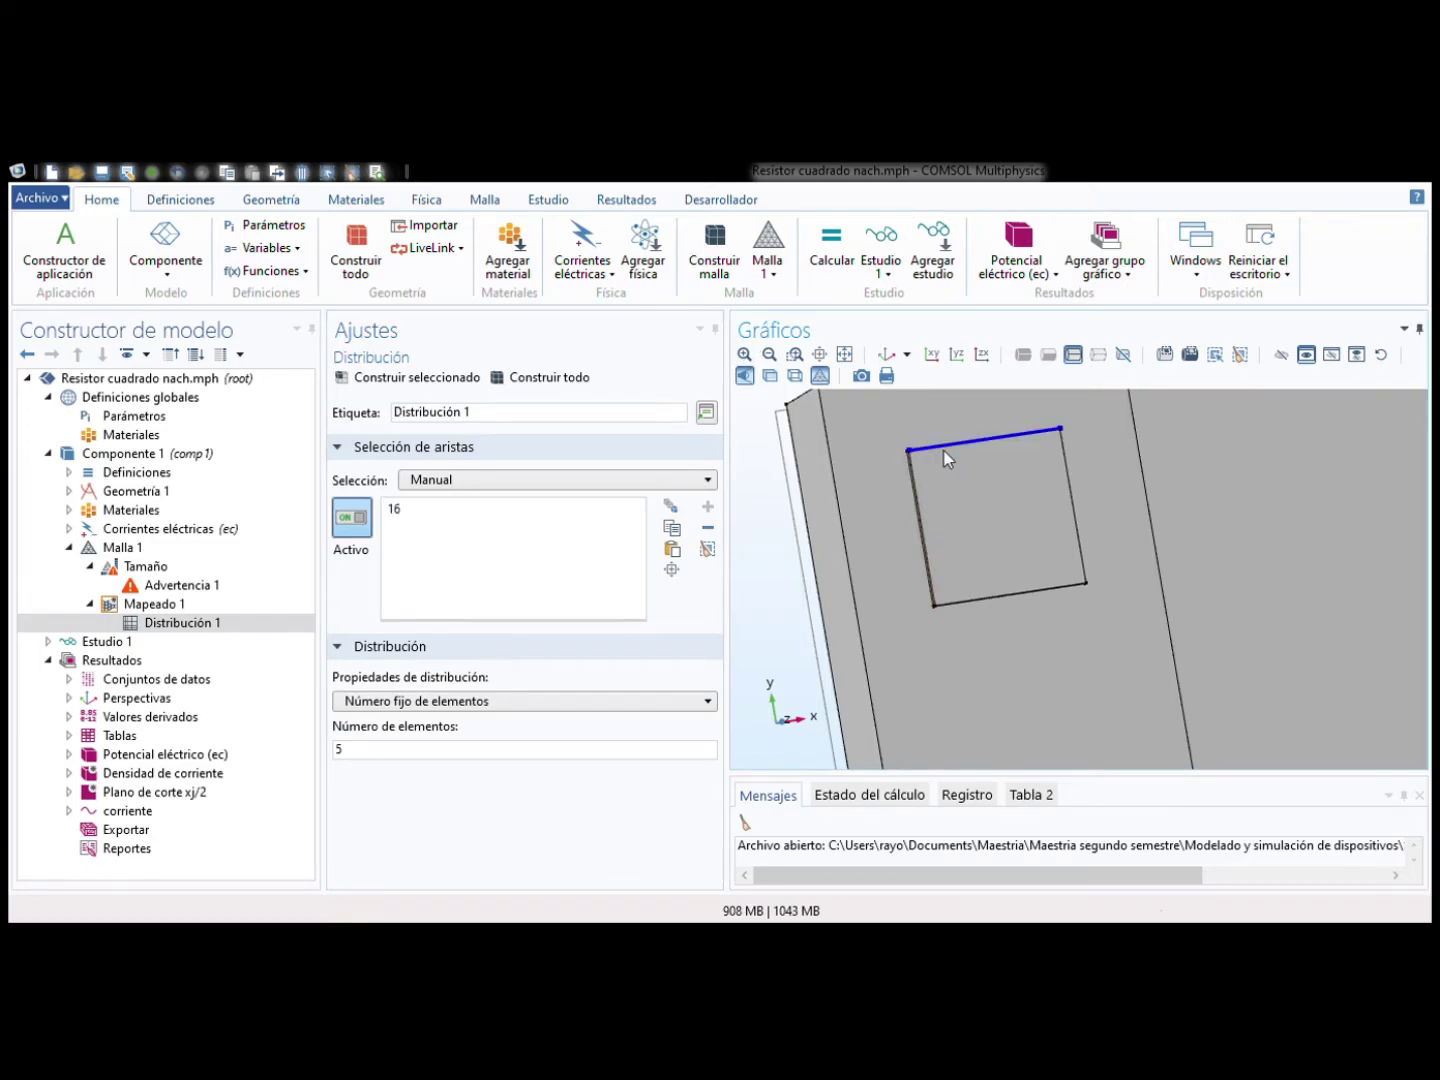
{"action": "left_click", "coordinate": [980, 600]}
{"action": "left_click", "coordinate": [930, 585]}
{"action": "left_click", "coordinate": [1077, 534]}
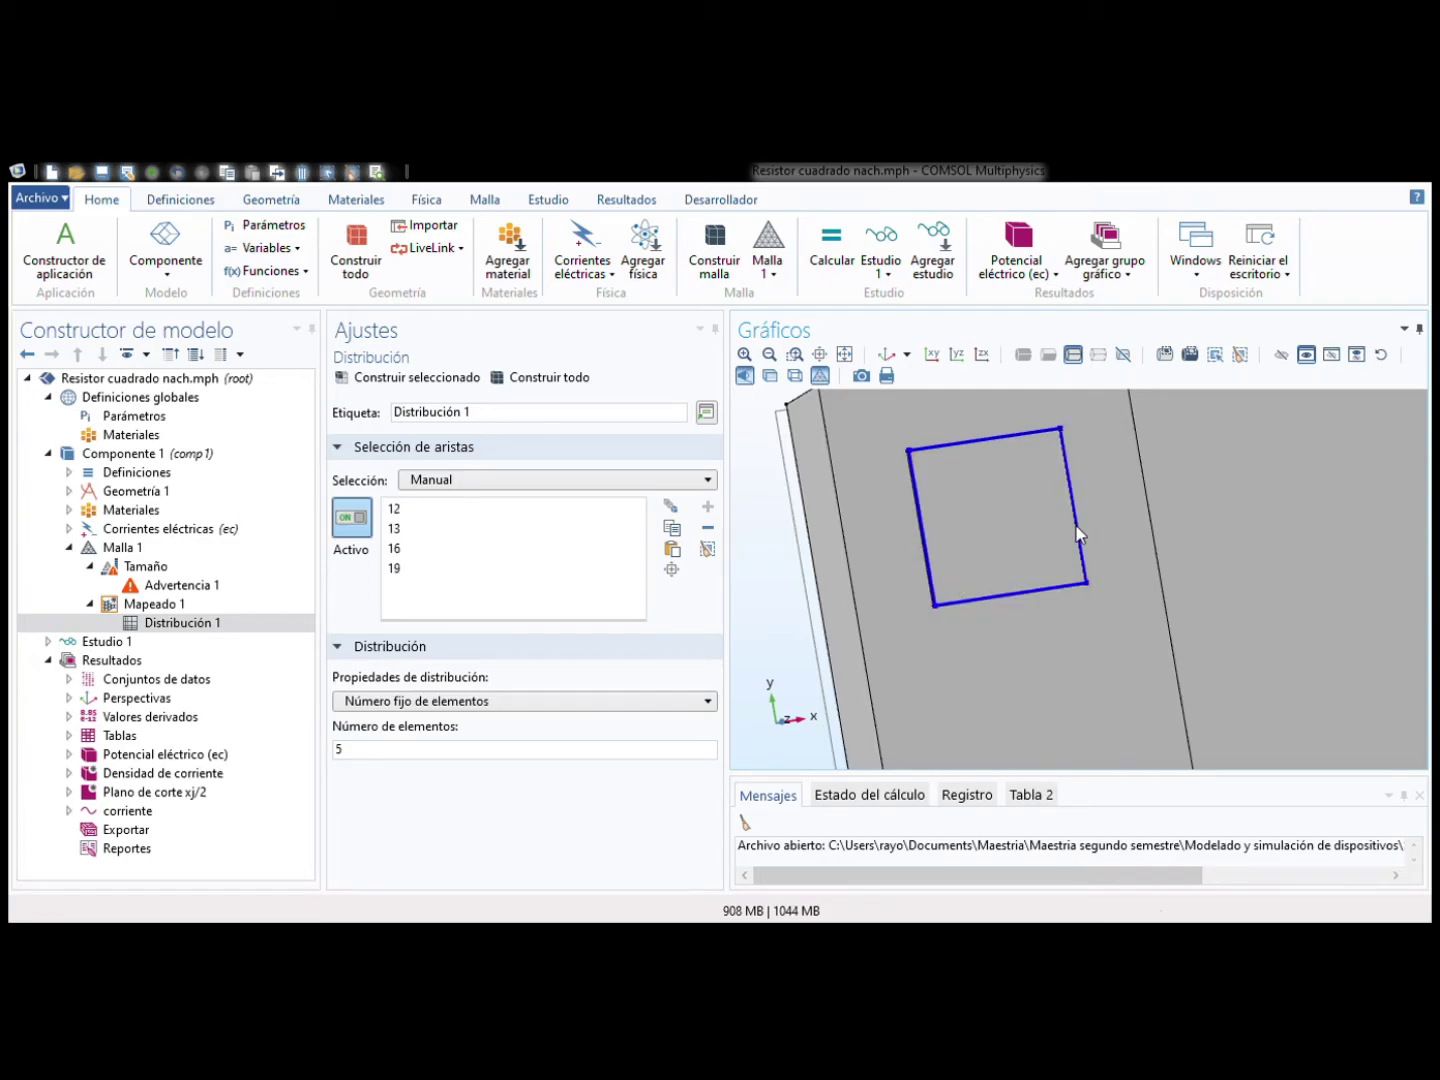
{"action": "left_click", "coordinate": [400, 378]}
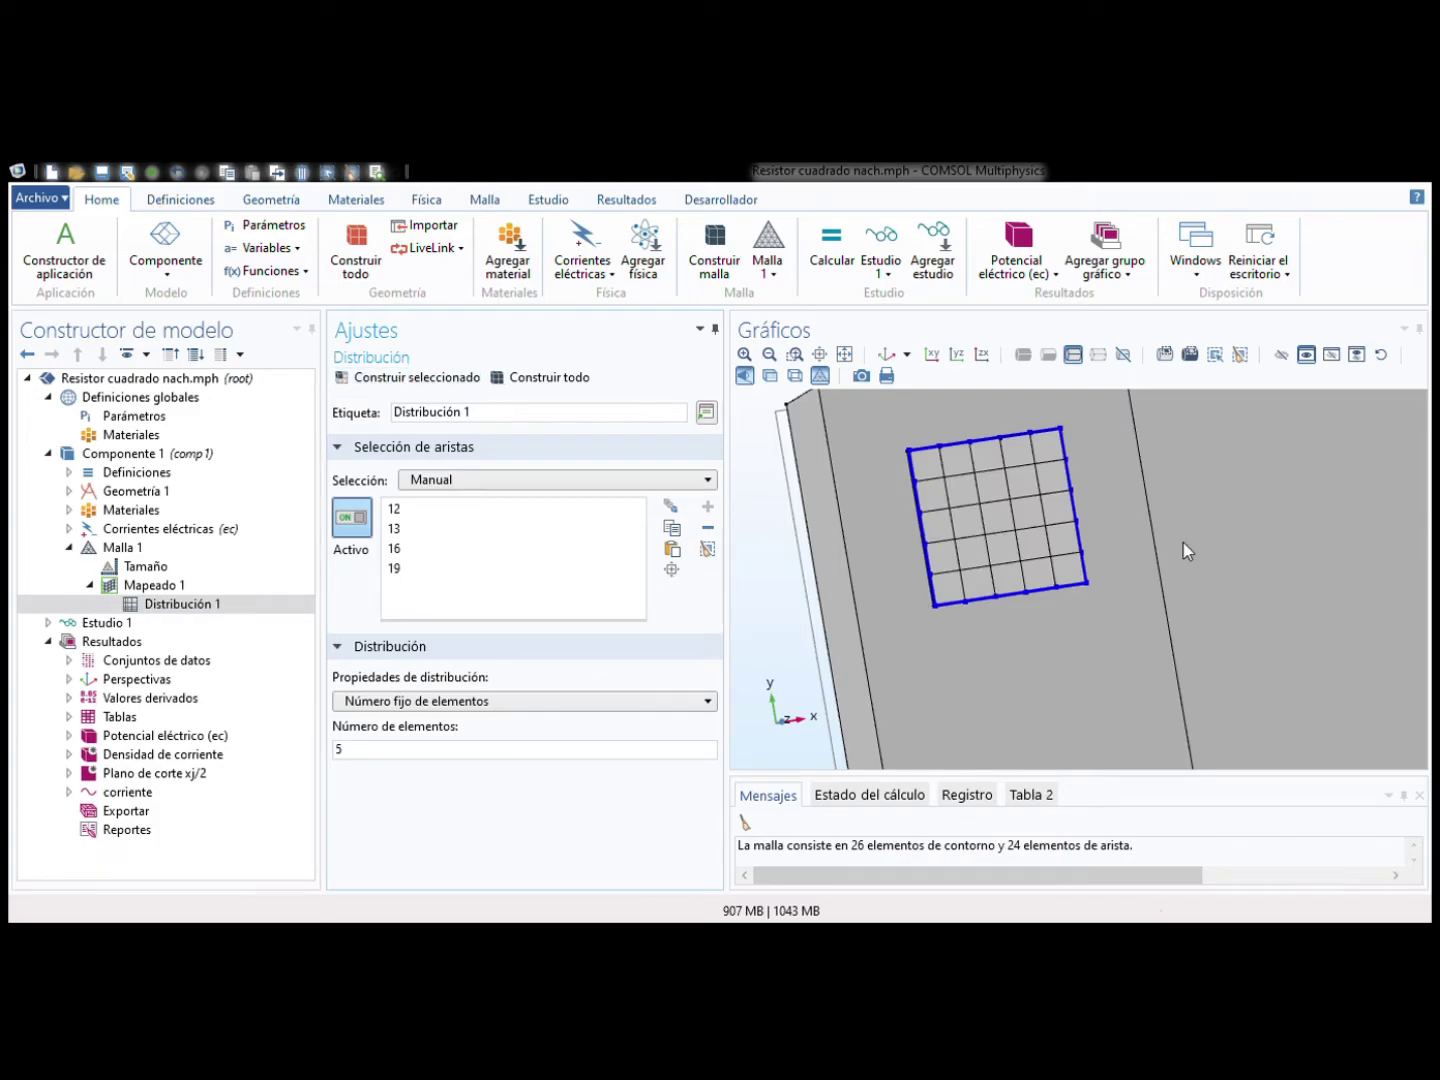
Step: Add the four top-face edges of the opposite contact, including 40, 41 and 44, to the same Distribution and build the selected mesh
{"action": "left_click_drag", "start_coordinate": [1256, 601], "coordinate": [1139, 643]}
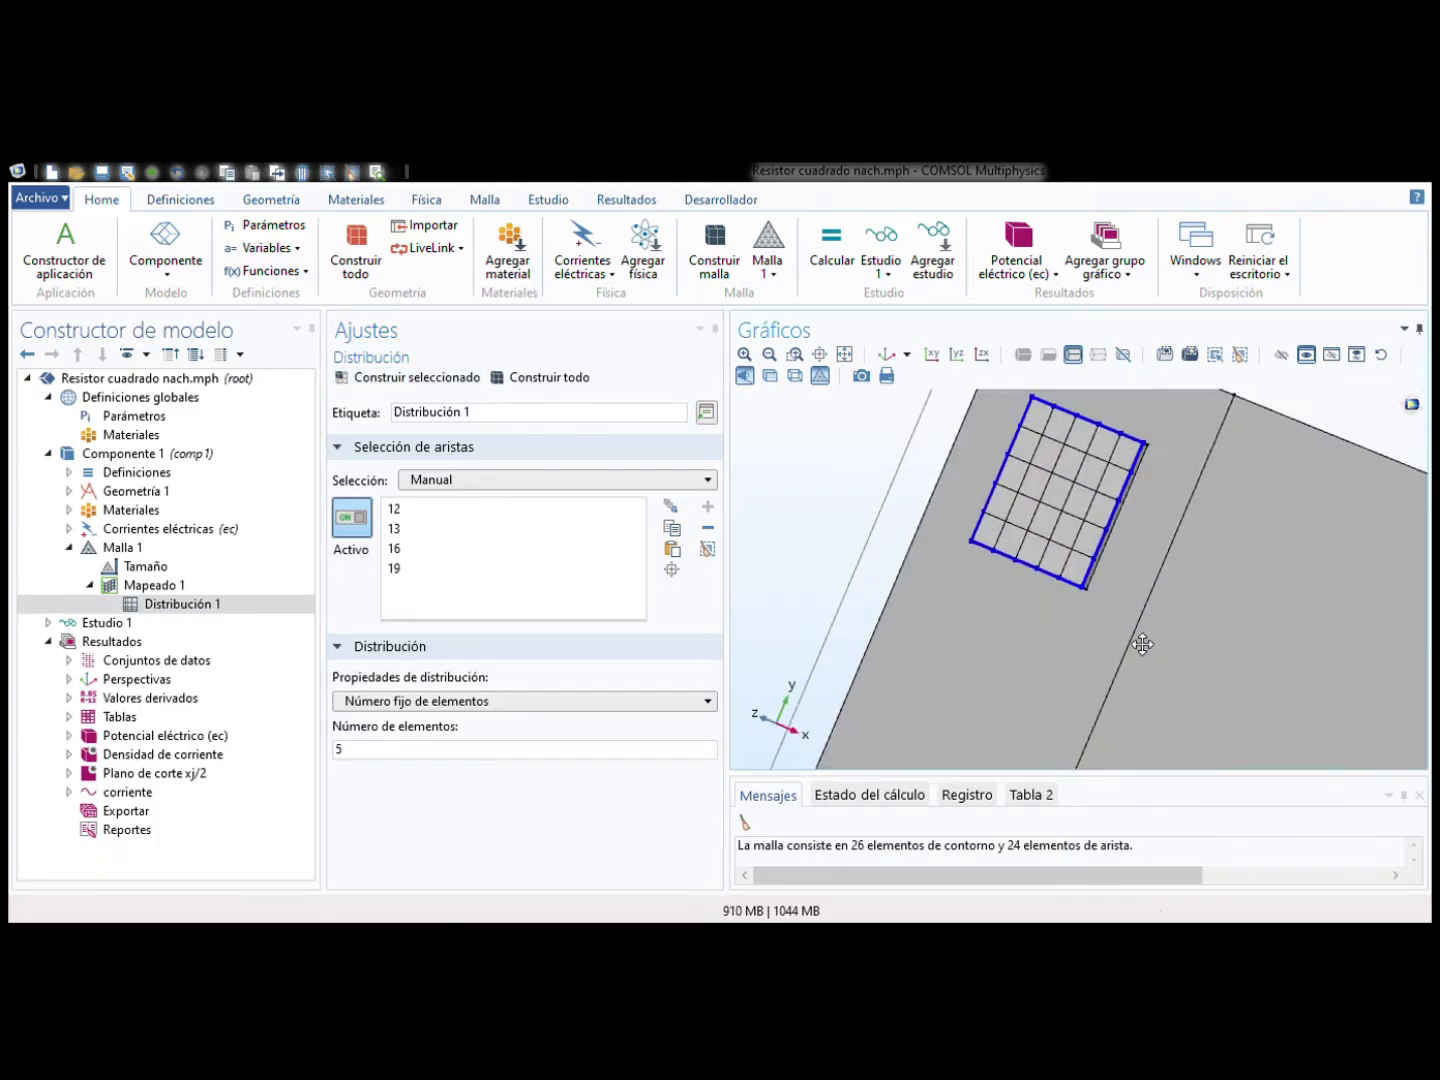
{"action": "left_click", "coordinate": [770, 354]}
{"action": "left_click", "coordinate": [771, 354]}
{"action": "left_click_drag", "start_coordinate": [1291, 551], "coordinate": [1374, 438]}
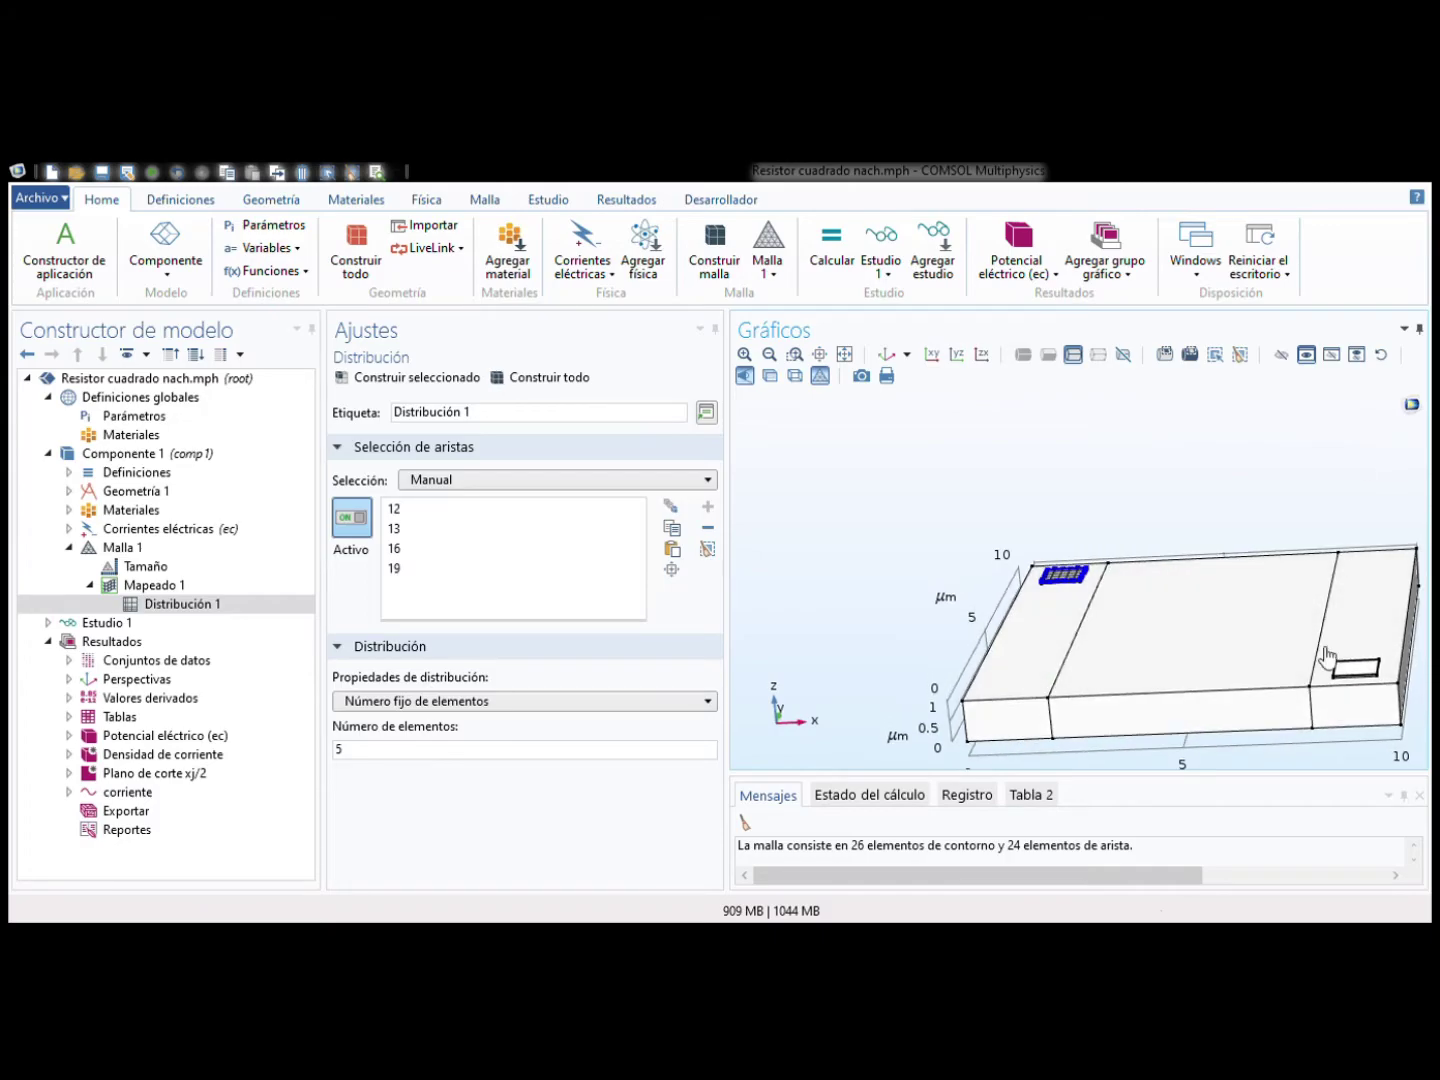
{"action": "left_click_drag", "start_coordinate": [1283, 635], "coordinate": [1381, 765]}
{"action": "left_click", "coordinate": [796, 356]}
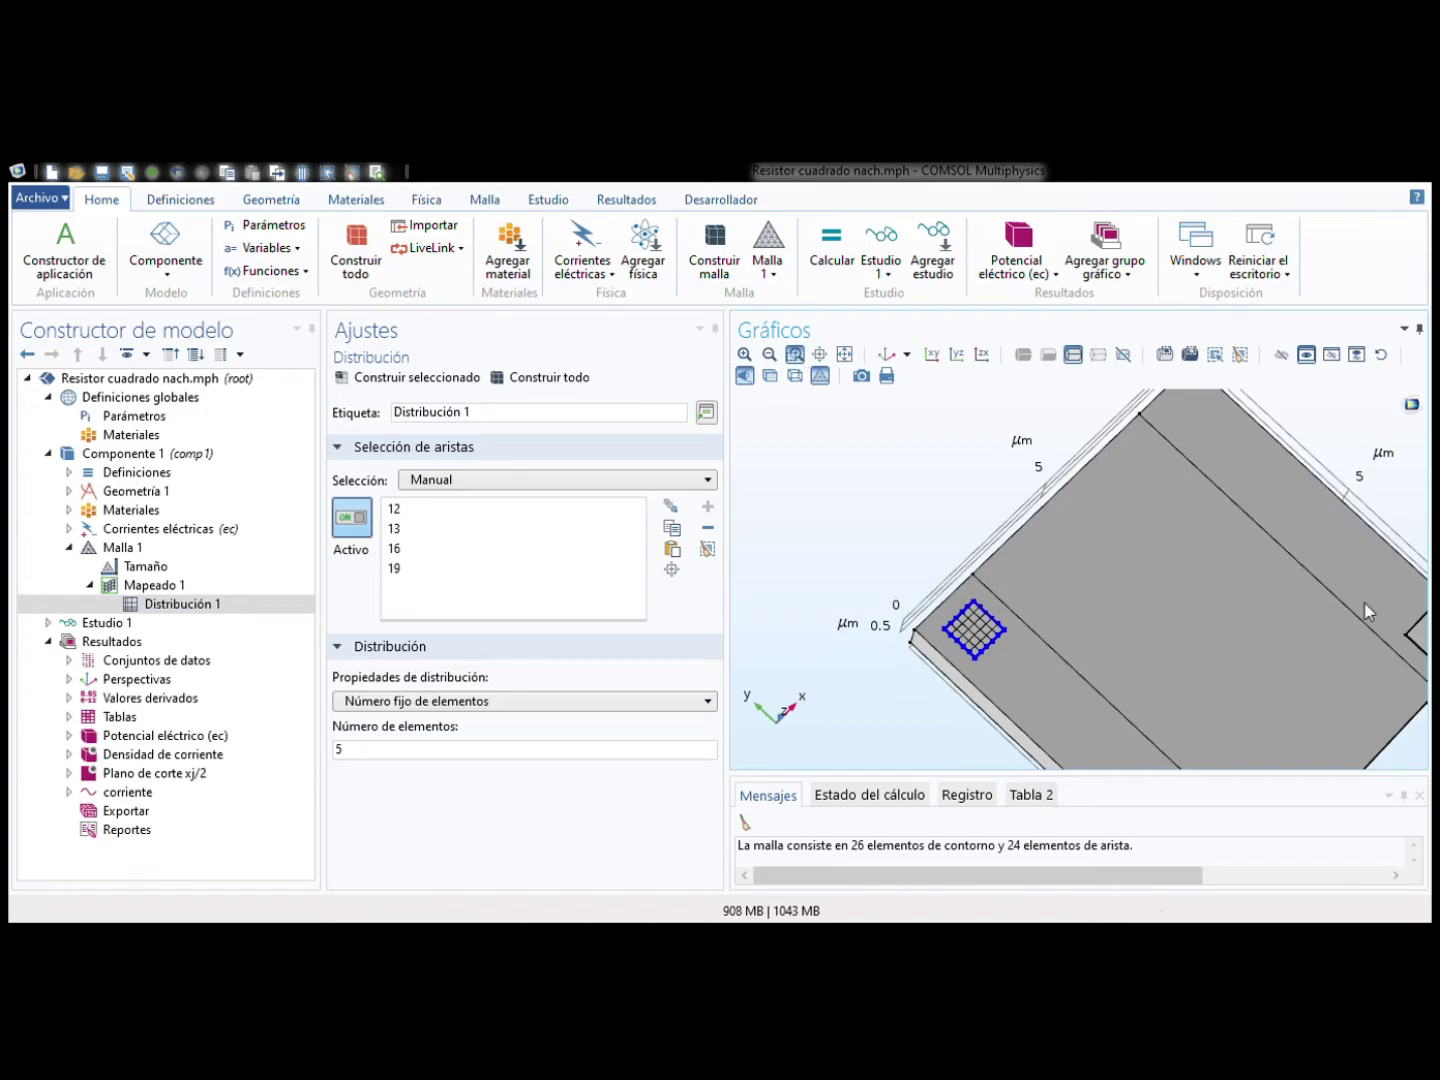
{"action": "left_click_drag", "start_coordinate": [1327, 538], "coordinate": [1434, 734]}
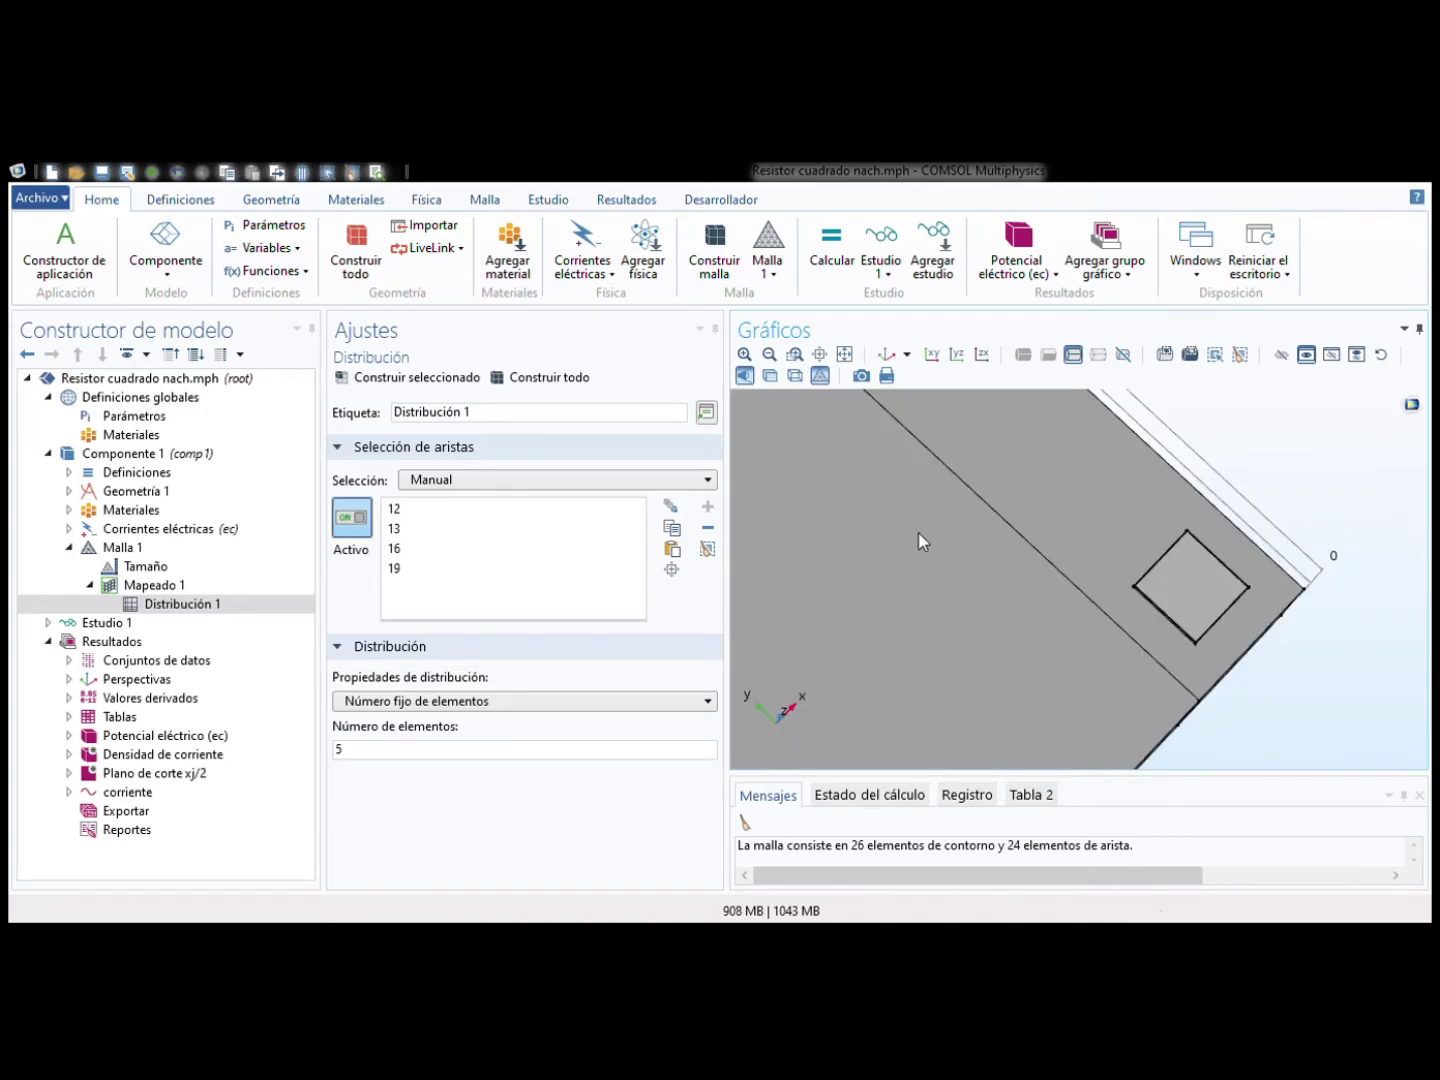
{"action": "left_click", "coordinate": [1164, 560]}
{"action": "left_click", "coordinate": [1229, 575]}
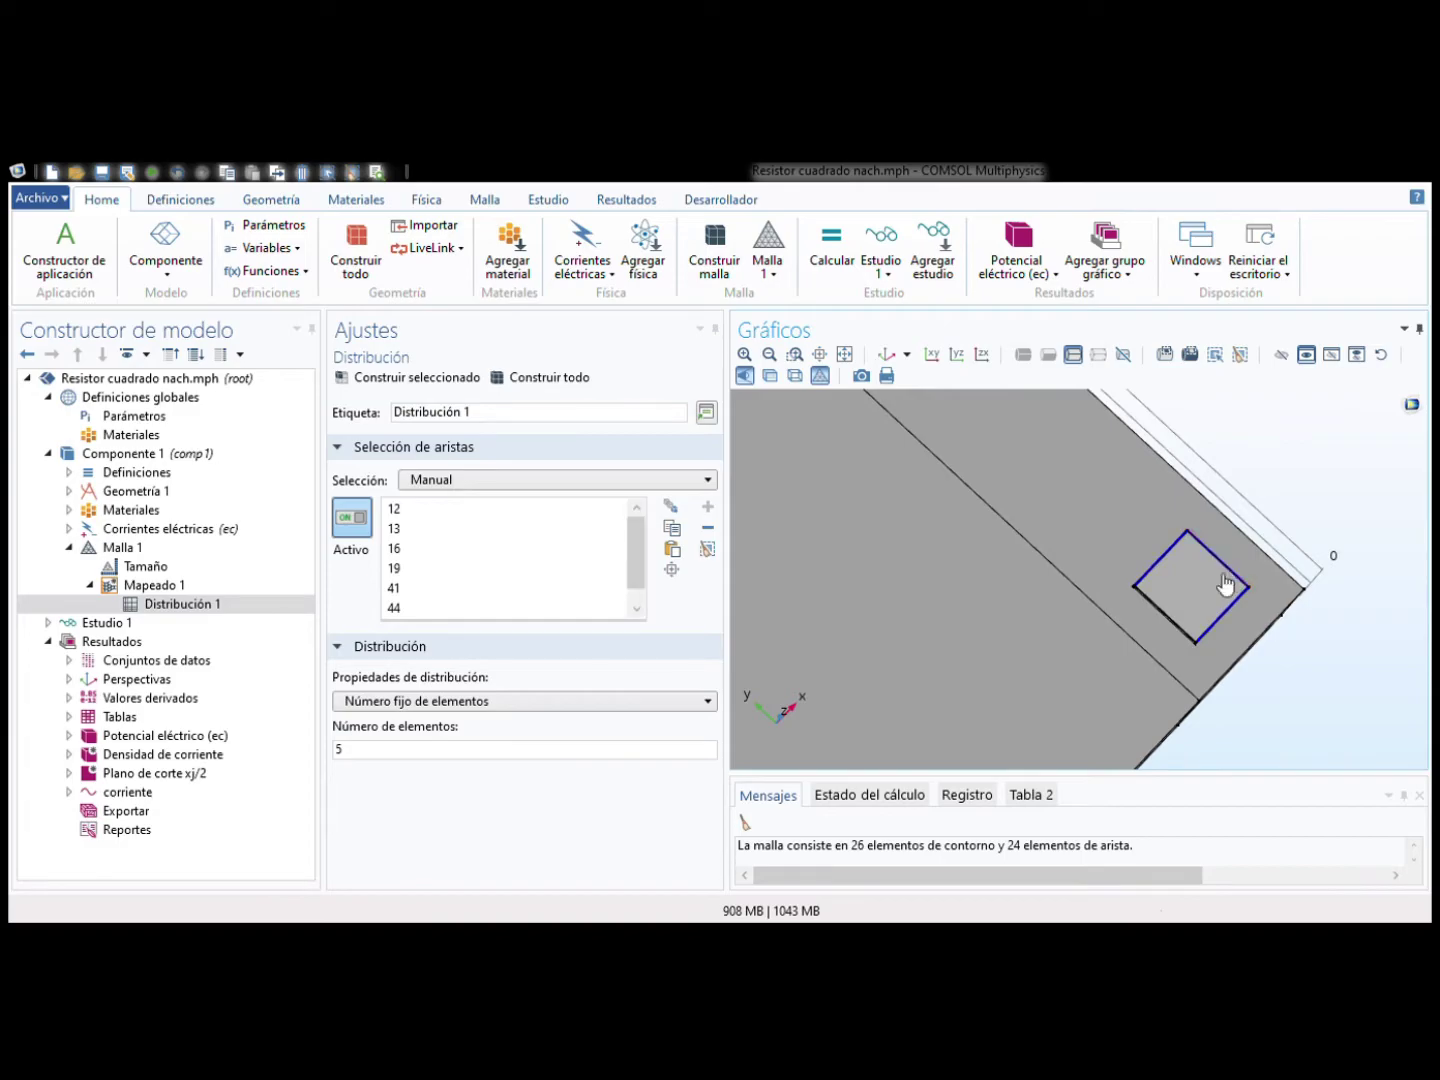
{"action": "left_click", "coordinate": [1164, 611]}
{"action": "left_click", "coordinate": [396, 378]}
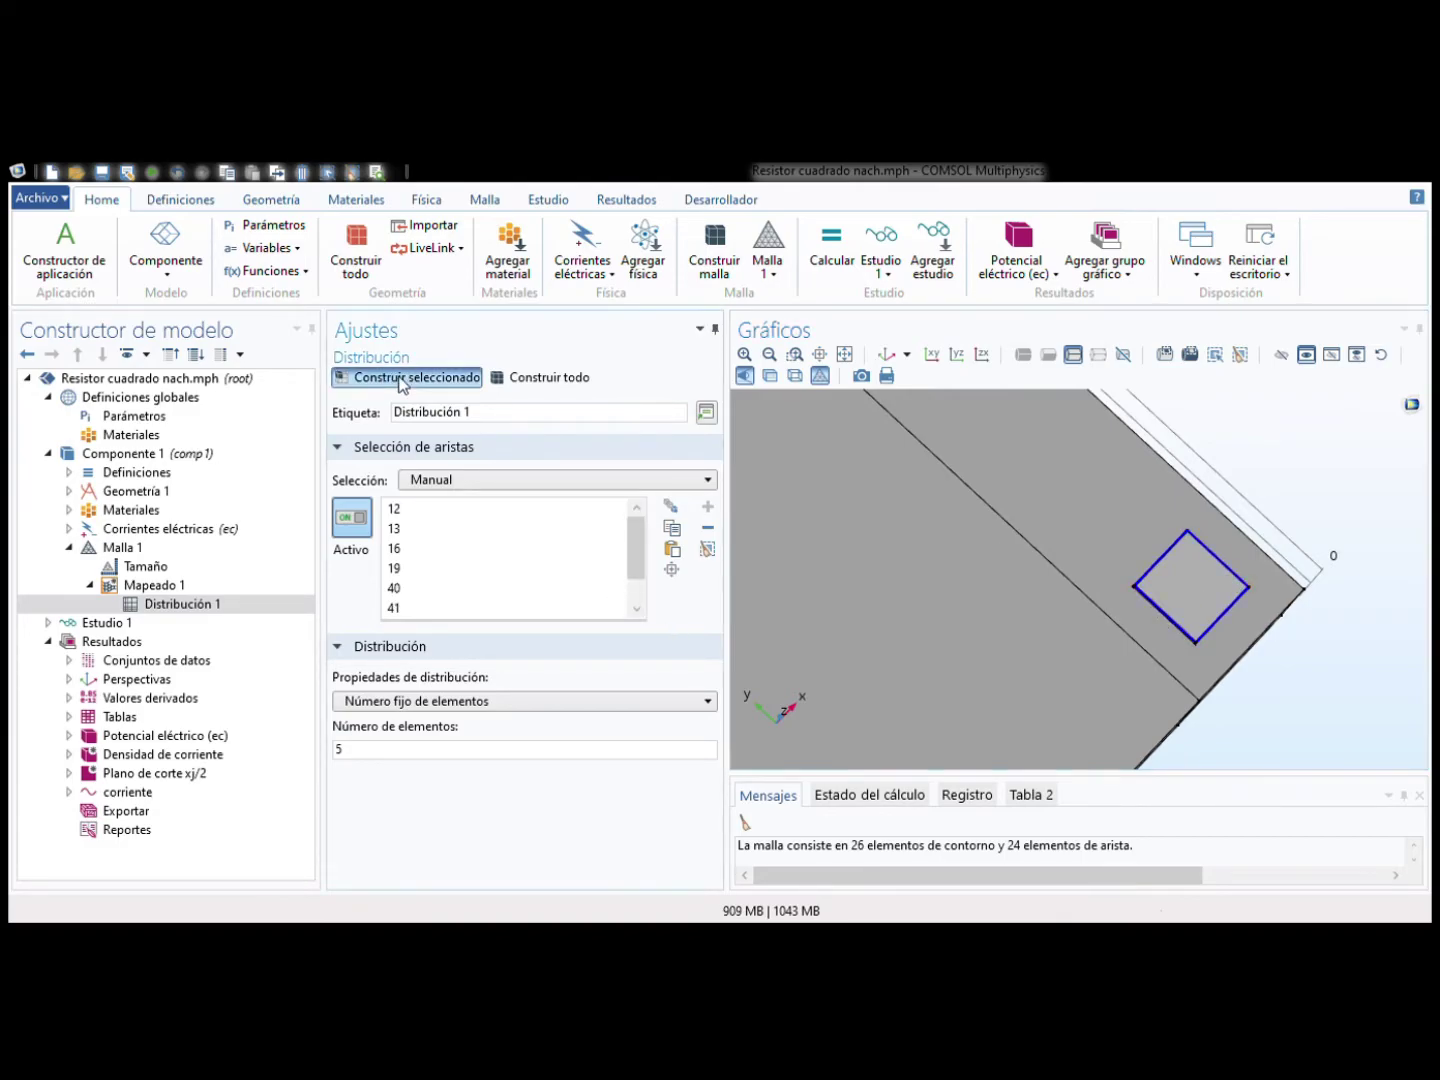
Step: Add a second Mapped mesh and assign it three side faces of the resistor block, boundaries 1, 5 and 16
{"action": "left_click_drag", "start_coordinate": [1327, 650], "coordinate": [1341, 548]}
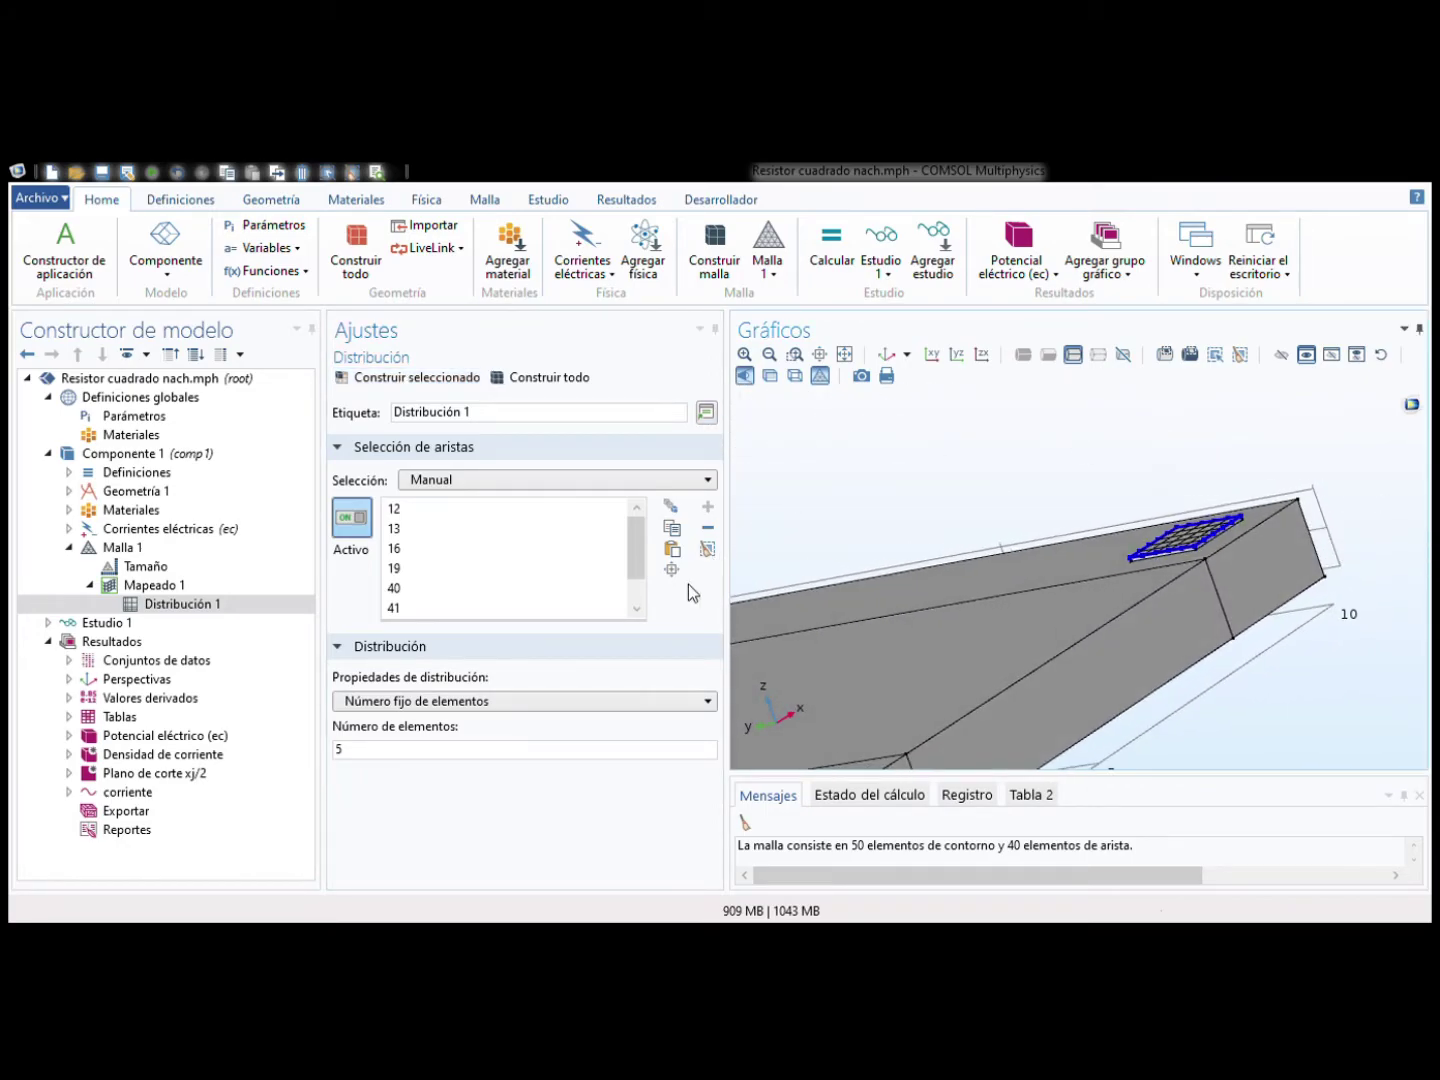
{"action": "left_click", "coordinate": [770, 355]}
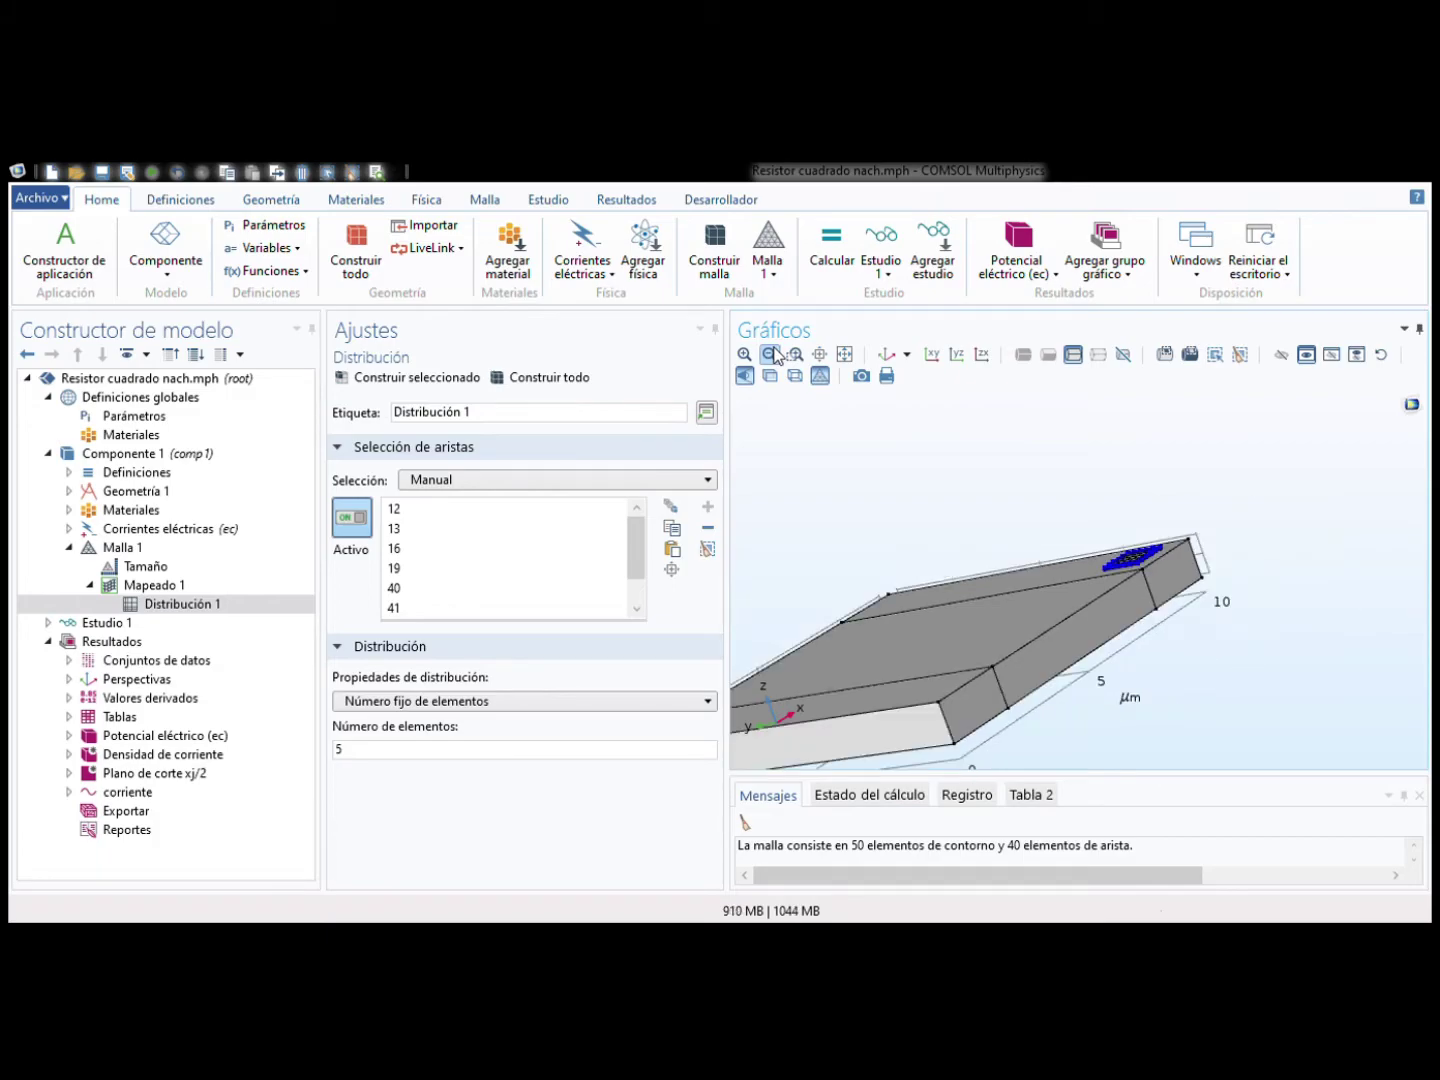
{"action": "left_click_drag", "start_coordinate": [1115, 554], "coordinate": [1229, 475]}
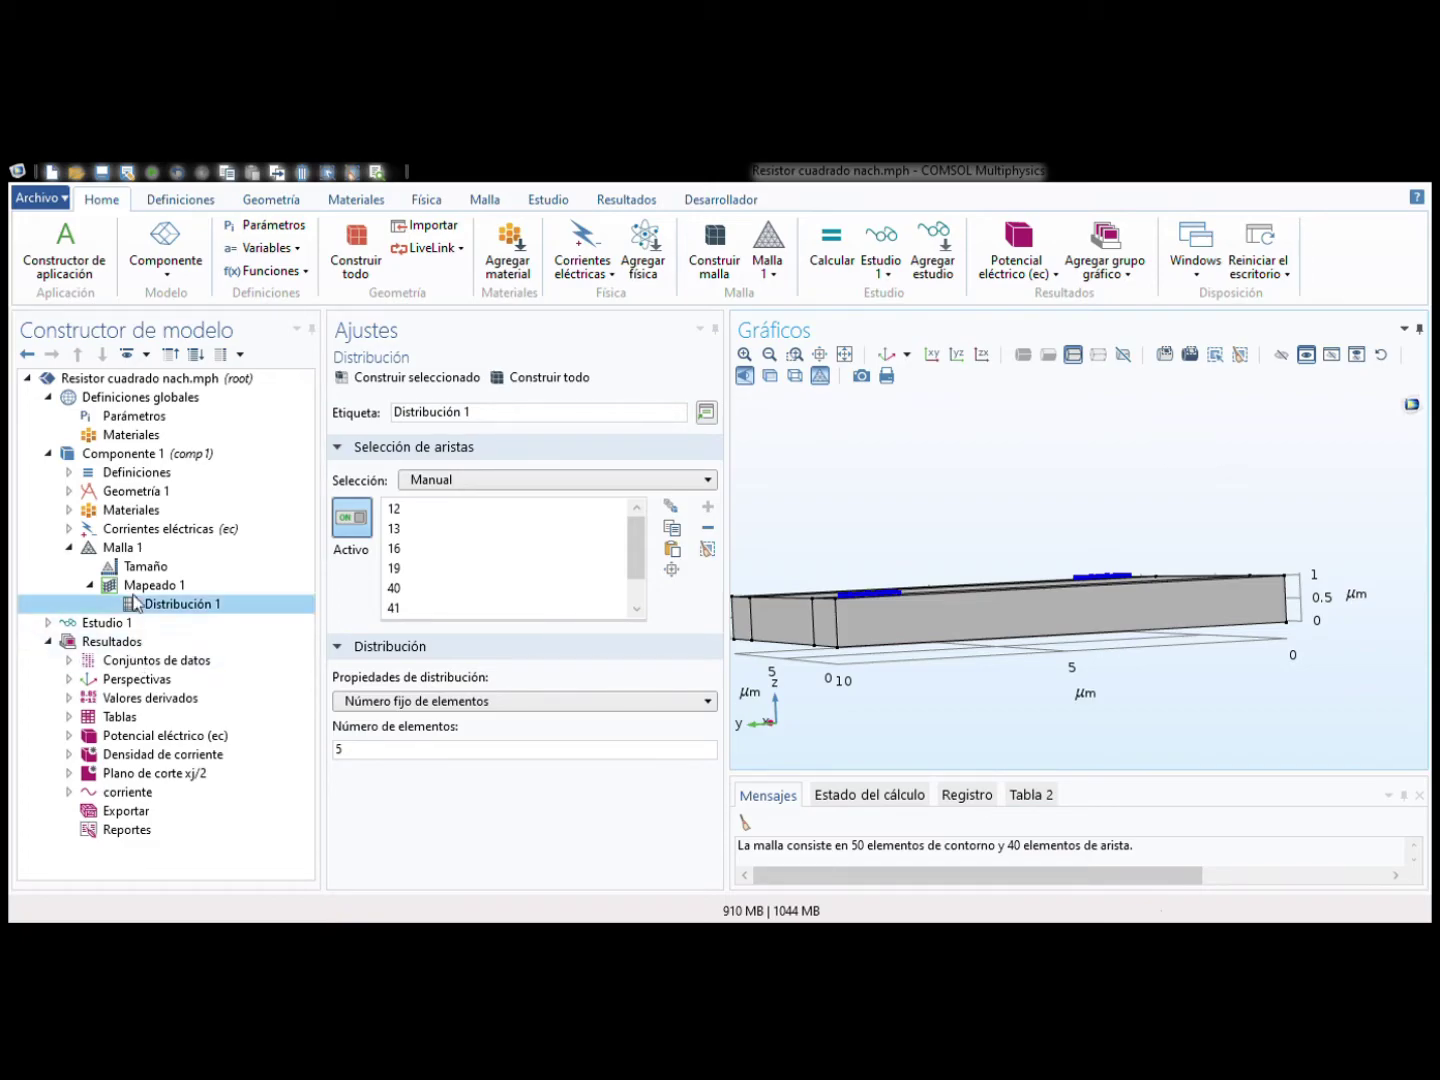
{"action": "left_click", "coordinate": [136, 549]}
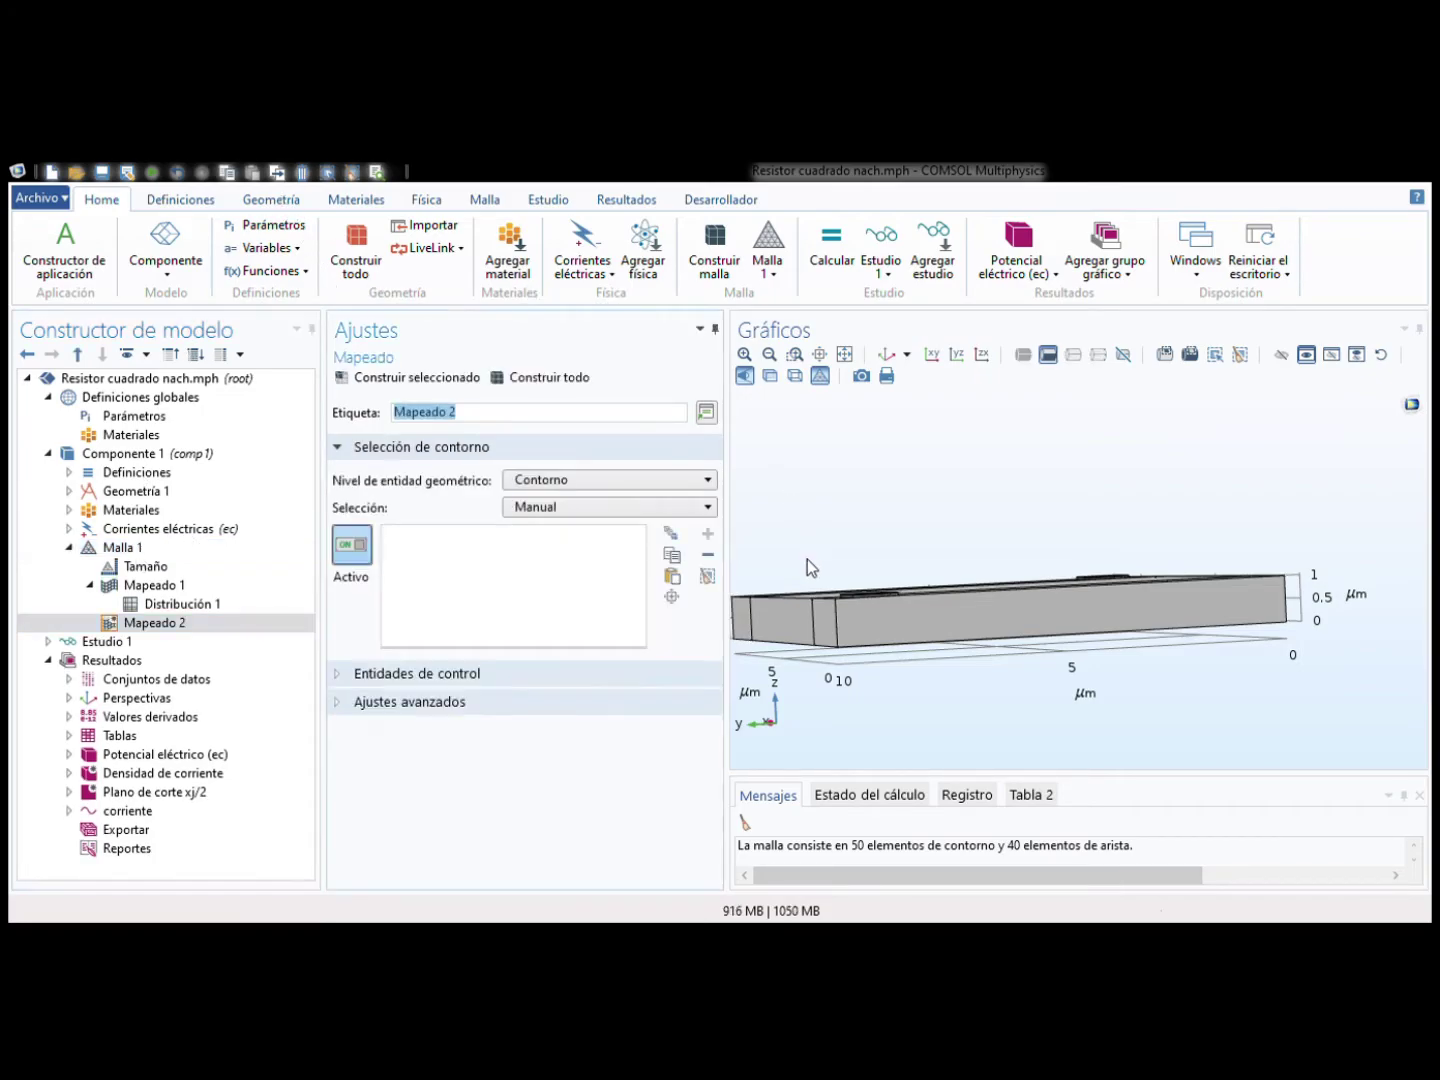
{"action": "left_click", "coordinate": [830, 625]}
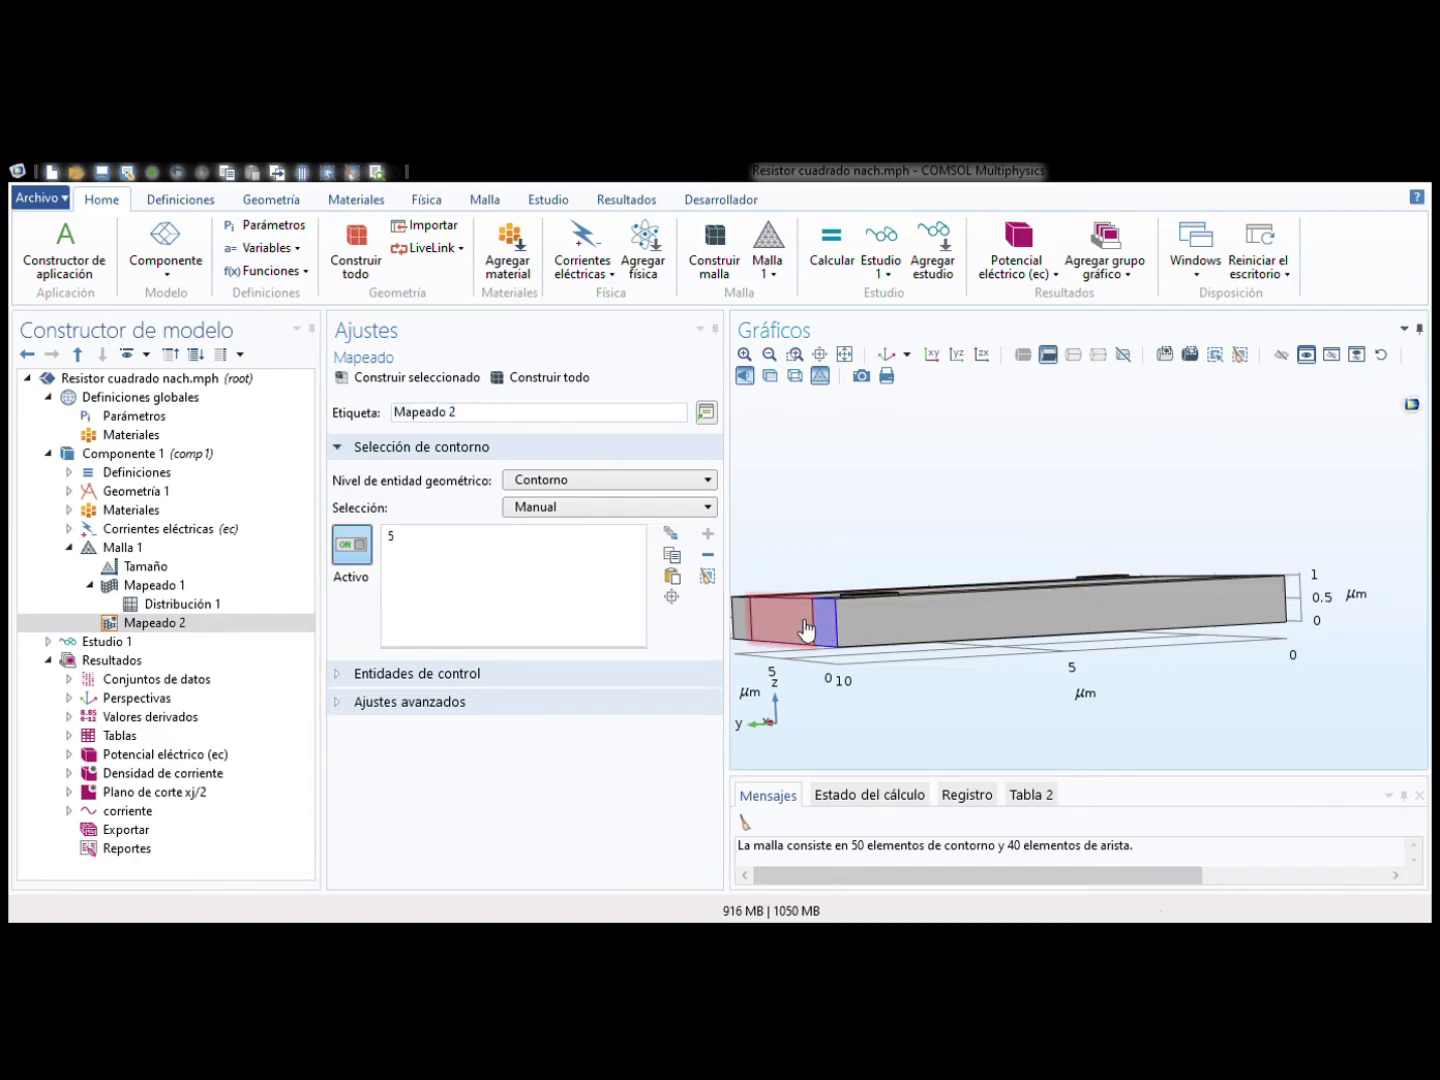
{"action": "left_click", "coordinate": [759, 625]}
{"action": "left_click", "coordinate": [914, 627]}
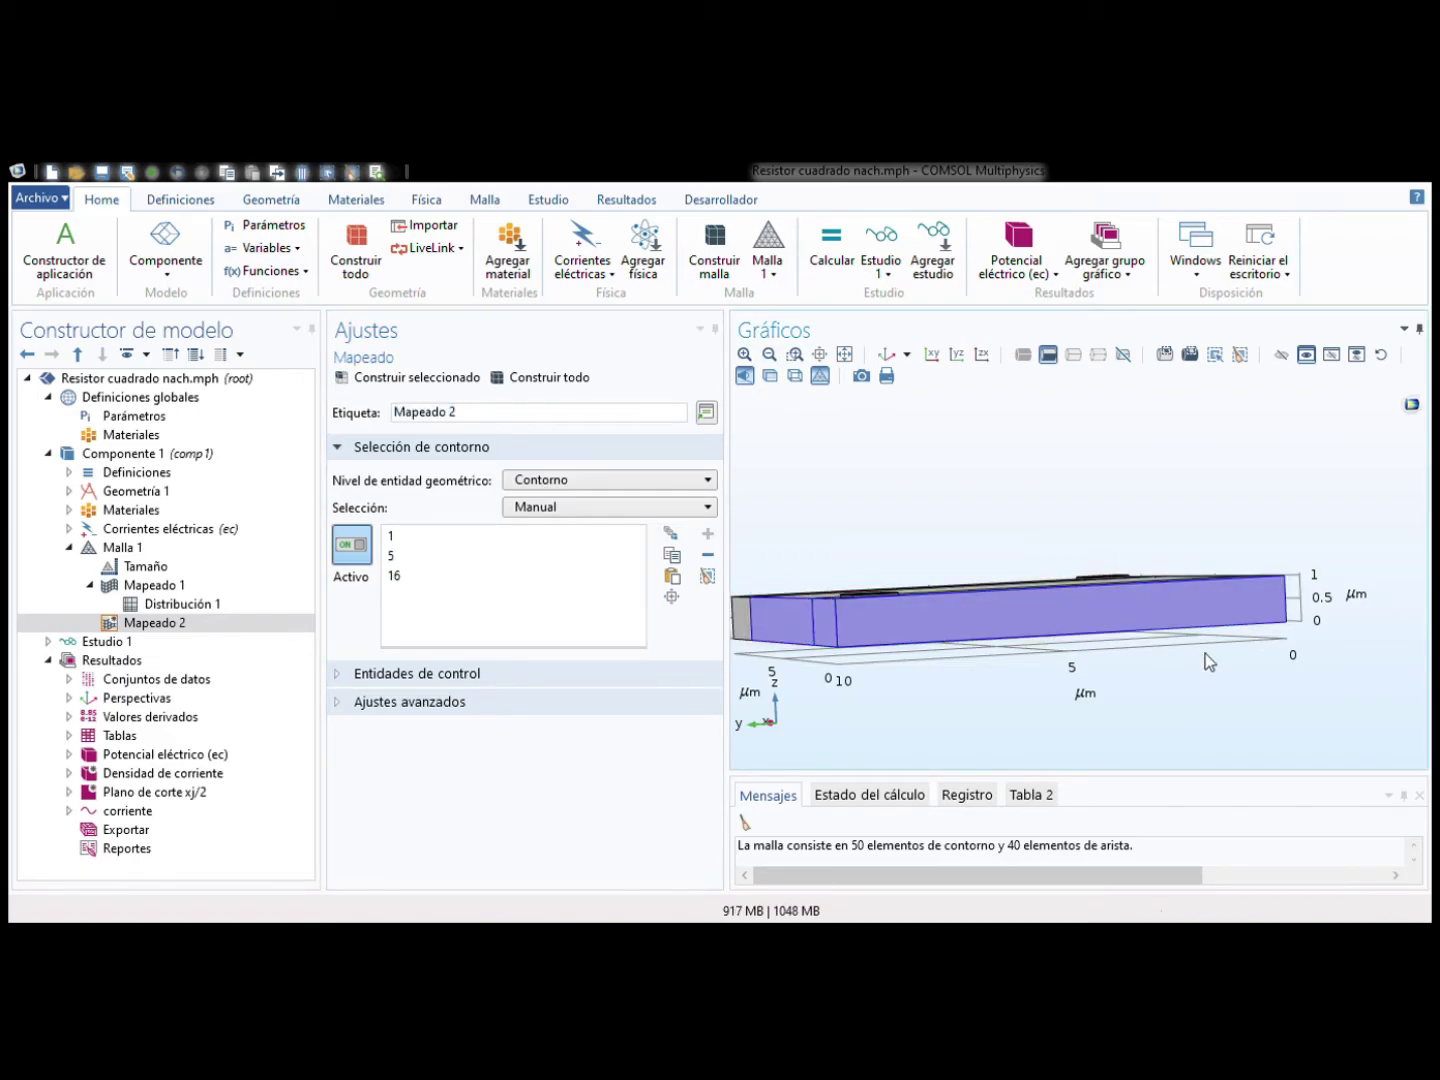
Step: Add the remaining side faces of the resistor block, including boundaries 2, 13 and 18, to the second Mapped mesh
{"action": "left_click_drag", "start_coordinate": [1315, 655], "coordinate": [885, 675]}
{"action": "left_click", "coordinate": [920, 625]}
{"action": "left_click", "coordinate": [1062, 613]}
{"action": "left_click", "coordinate": [1256, 599]}
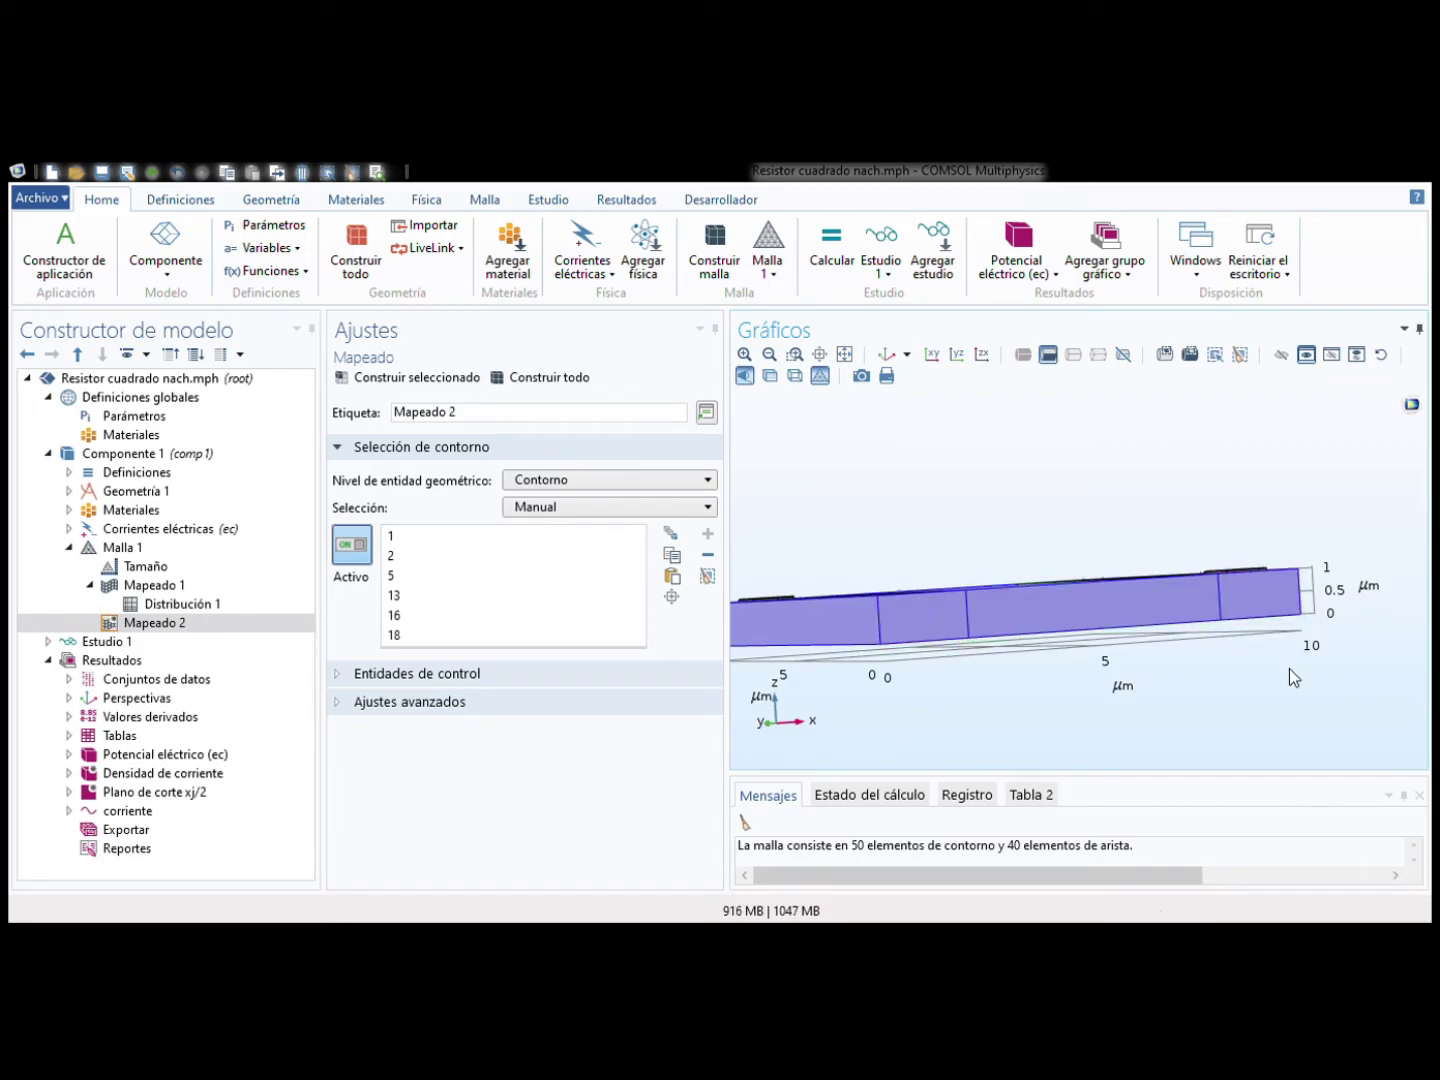
{"action": "left_click_drag", "start_coordinate": [1290, 668], "coordinate": [1118, 700]}
{"action": "left_click_drag", "start_coordinate": [1309, 700], "coordinate": [1181, 735]}
{"action": "left_click", "coordinate": [1005, 688]}
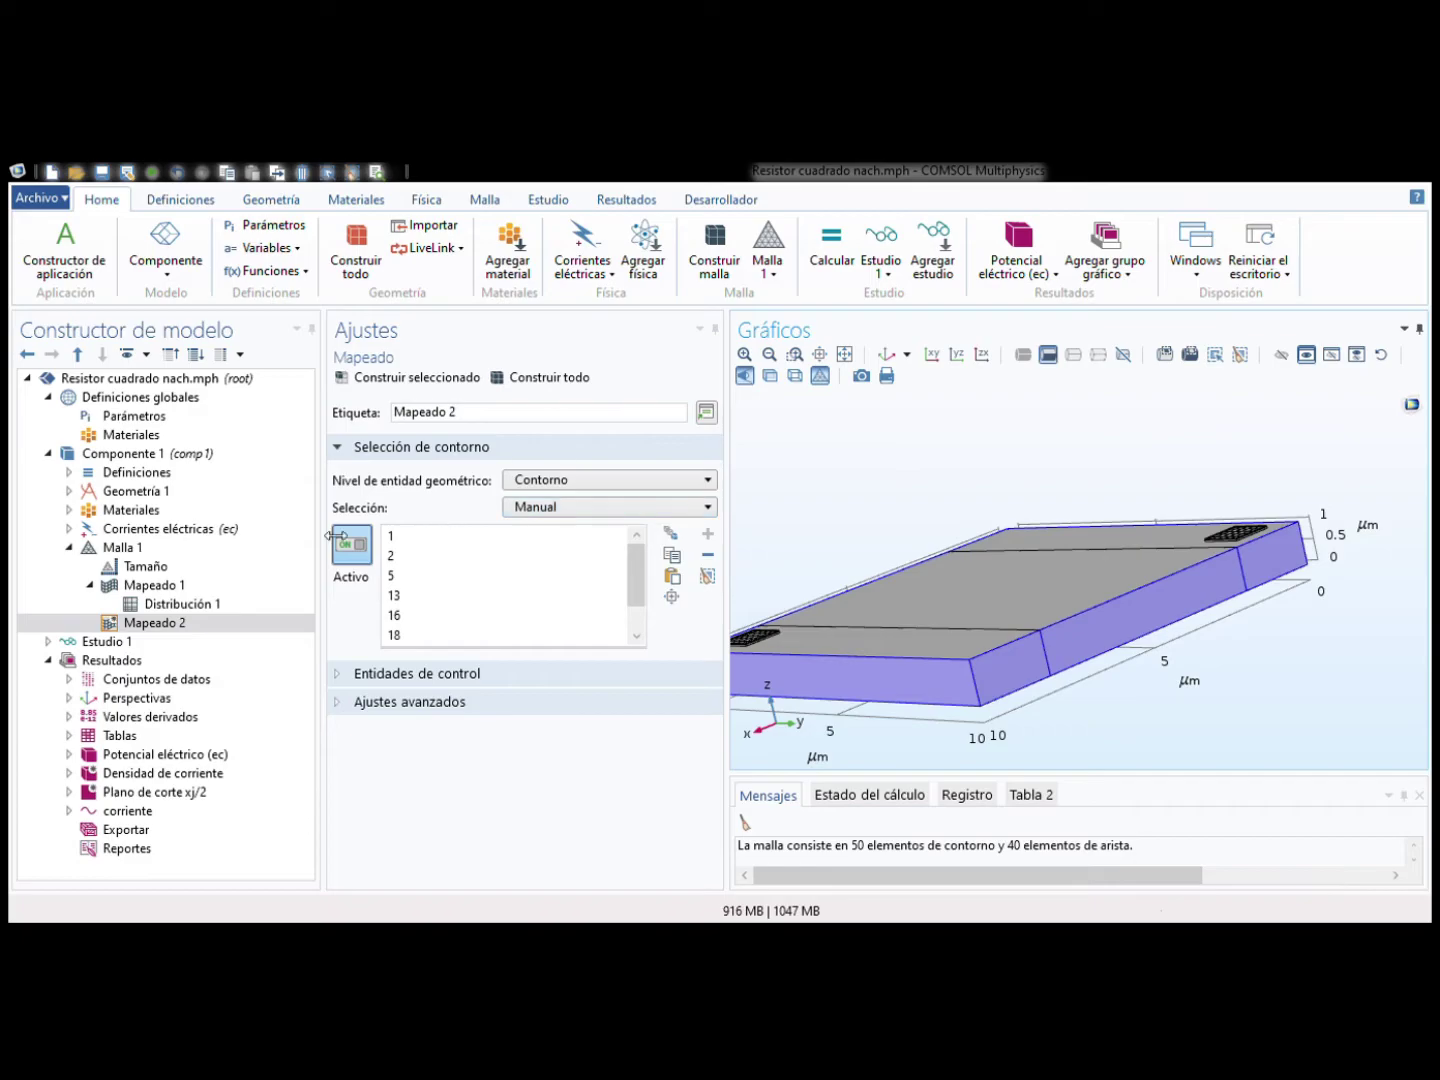
Step: Give the second Mapped mesh a Distribution on the block's four vertical corner edges, 1, 6, 49 and 52, and build the selected mesh
{"action": "left_click", "coordinate": [191, 622]}
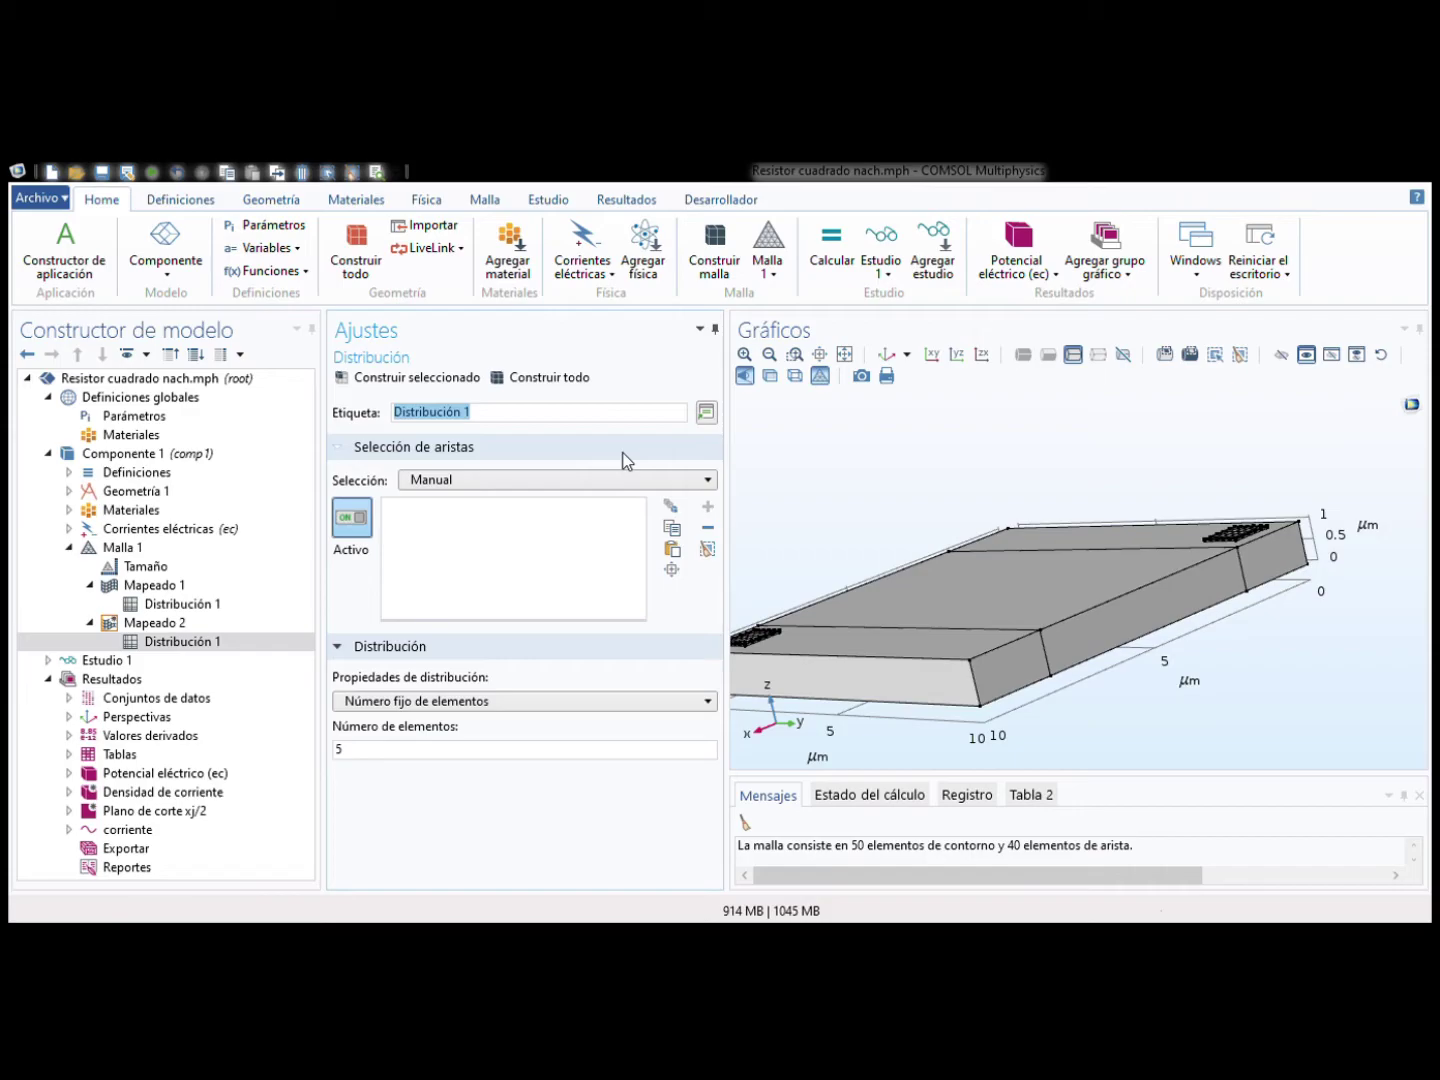
{"action": "left_click", "coordinate": [976, 683]}
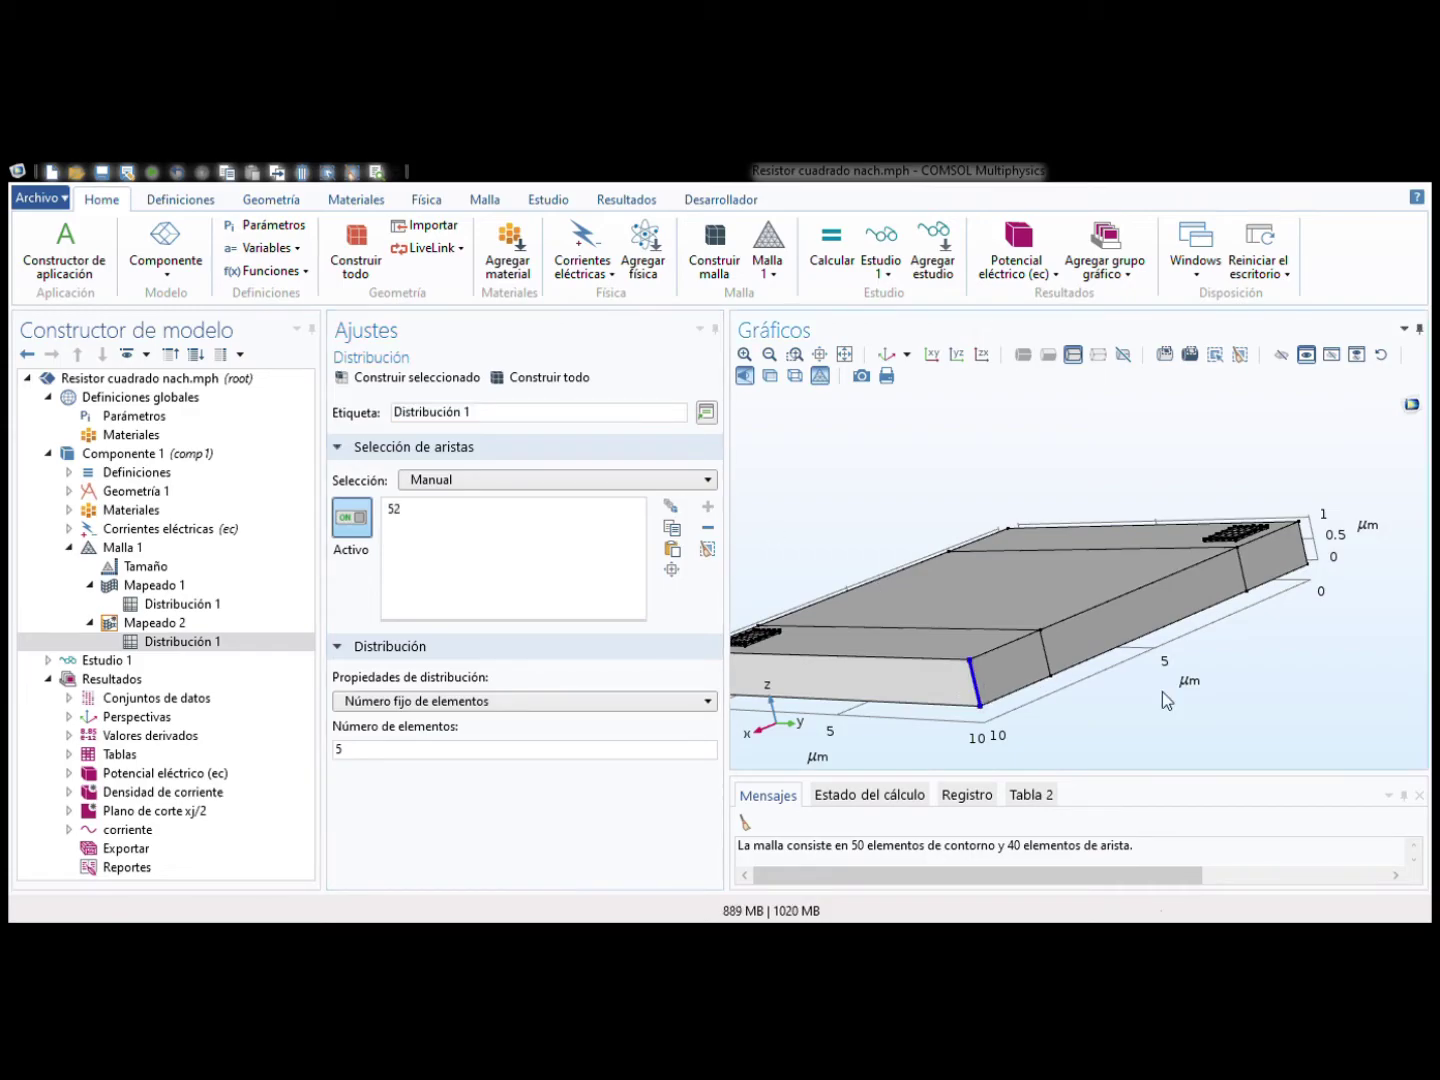
{"action": "left_click_drag", "start_coordinate": [1199, 697], "coordinate": [1012, 743]}
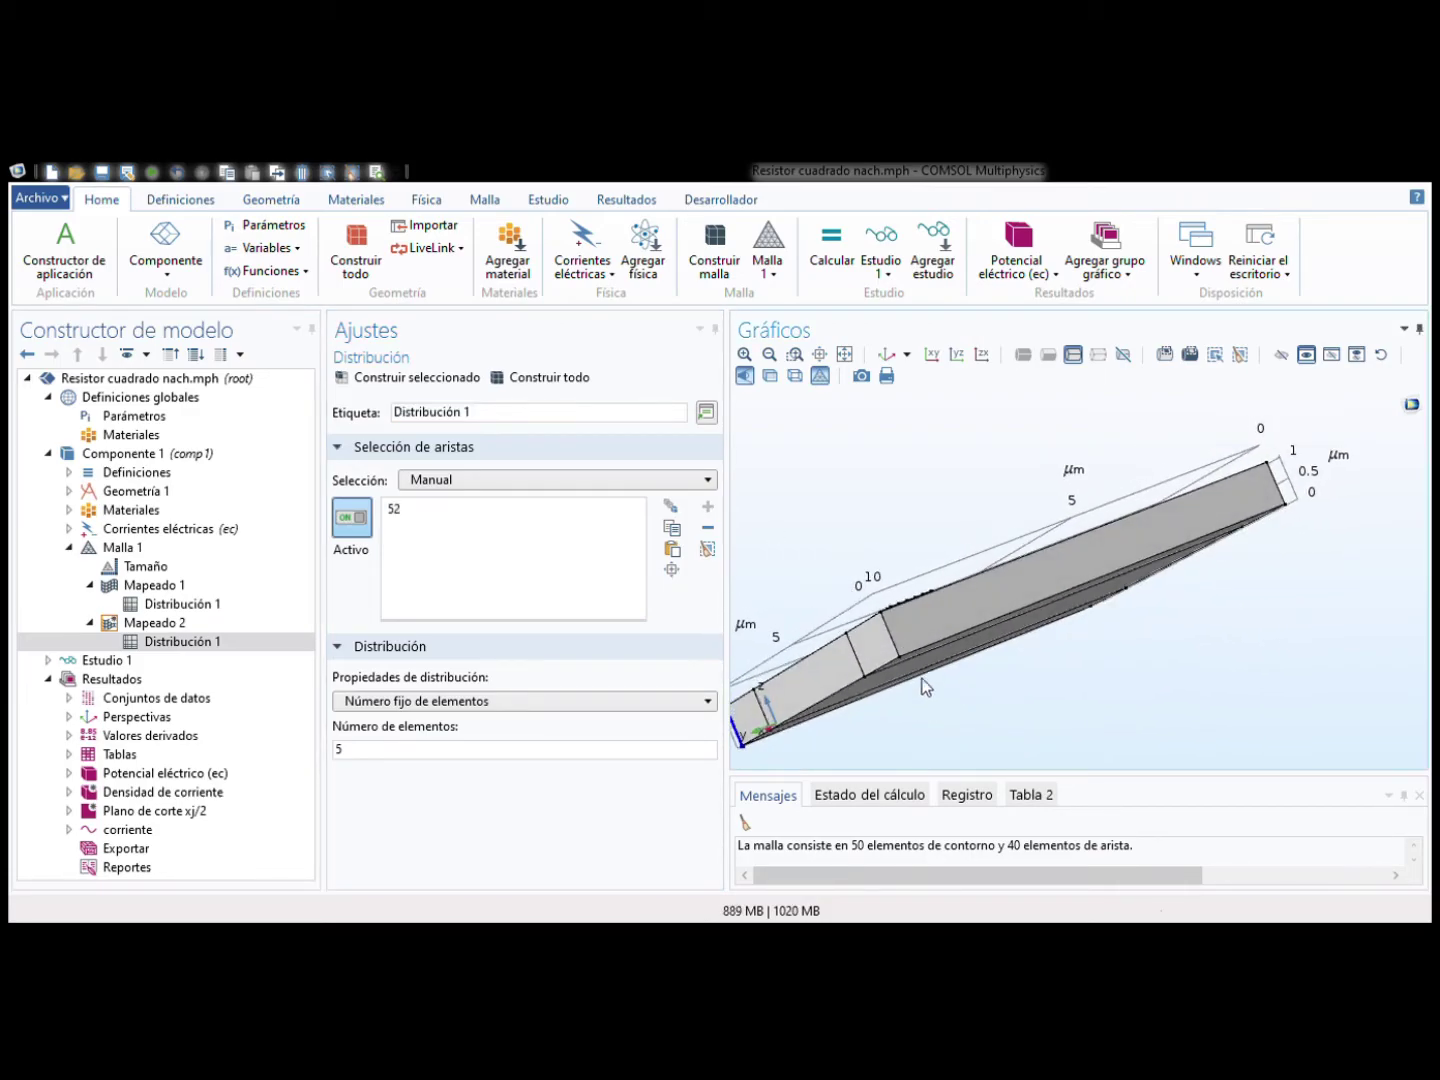
{"action": "left_click", "coordinate": [898, 643]}
{"action": "left_click", "coordinate": [904, 650]}
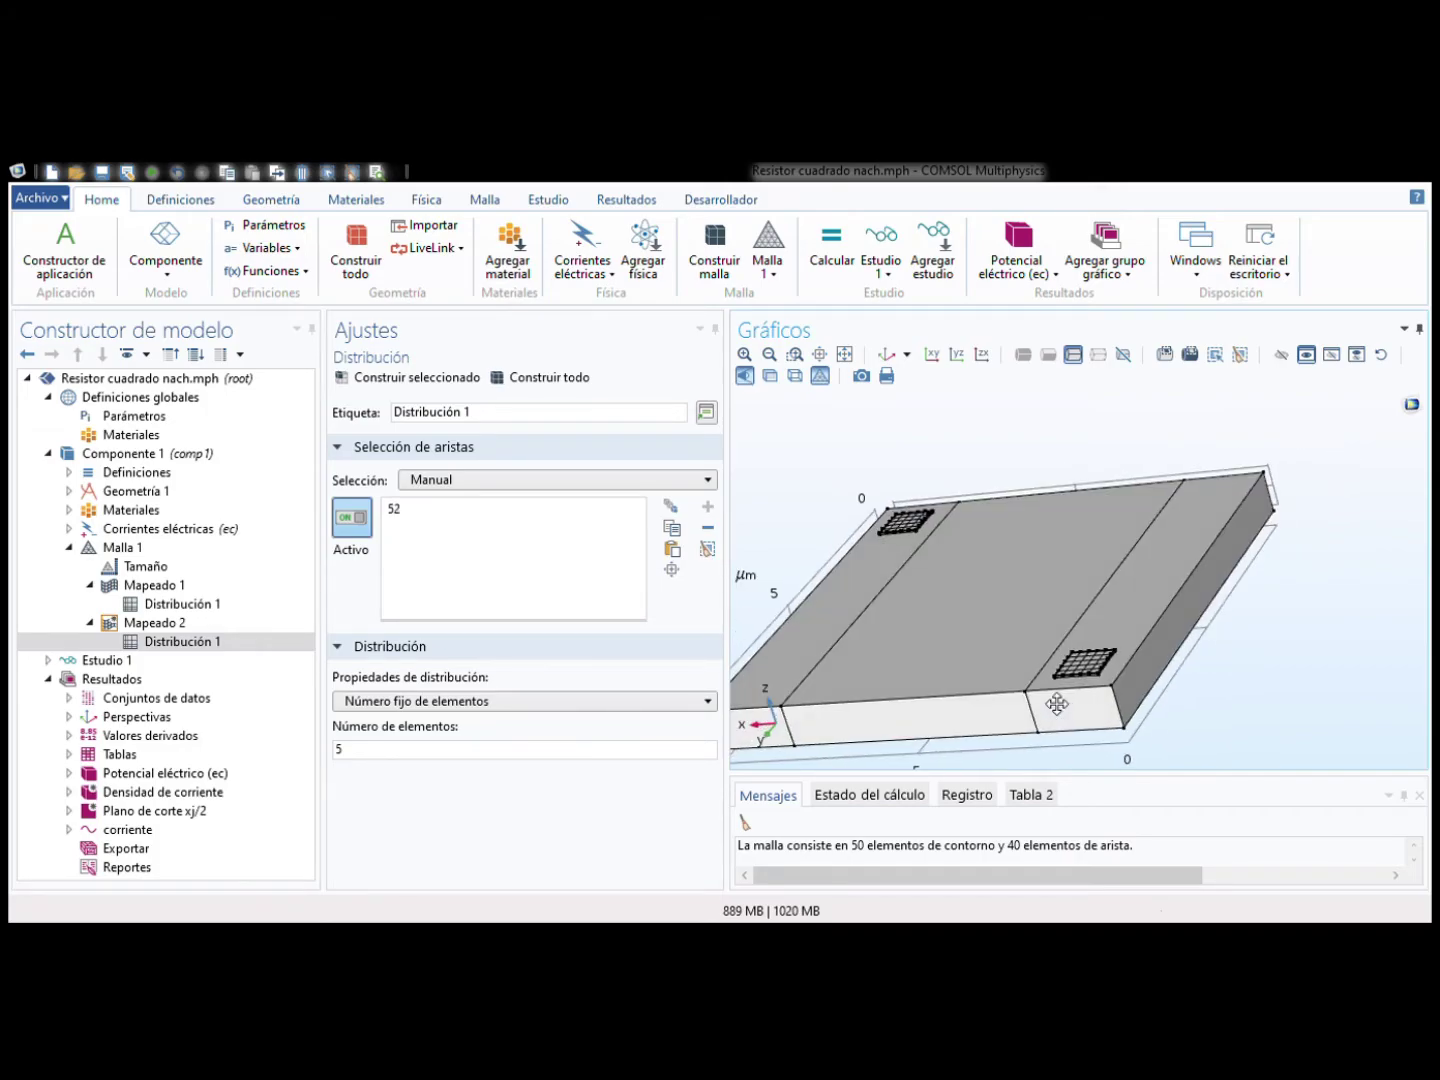
{"action": "left_click", "coordinate": [1119, 710]}
{"action": "left_click_drag", "start_coordinate": [1320, 715], "coordinate": [1150, 770]}
{"action": "left_click", "coordinate": [1064, 627]}
{"action": "left_click_drag", "start_coordinate": [1327, 670], "coordinate": [1257, 758]}
{"action": "left_click", "coordinate": [1208, 538]}
{"action": "left_click_drag", "start_coordinate": [1309, 611], "coordinate": [1426, 485]}
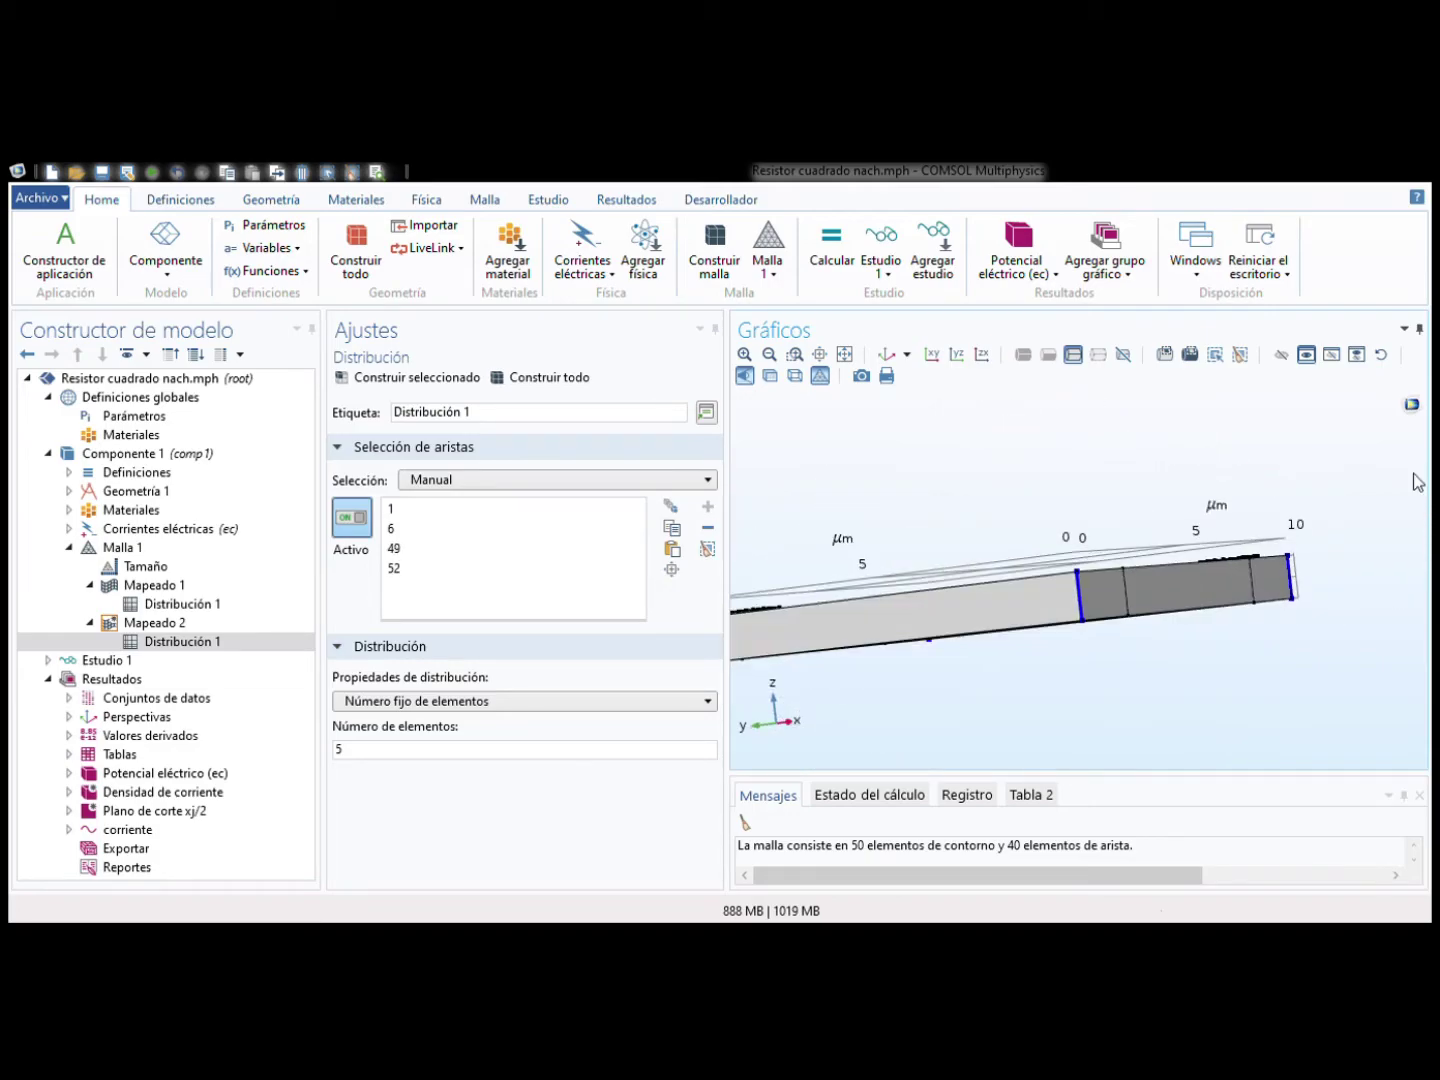
{"action": "left_click", "coordinate": [439, 378]}
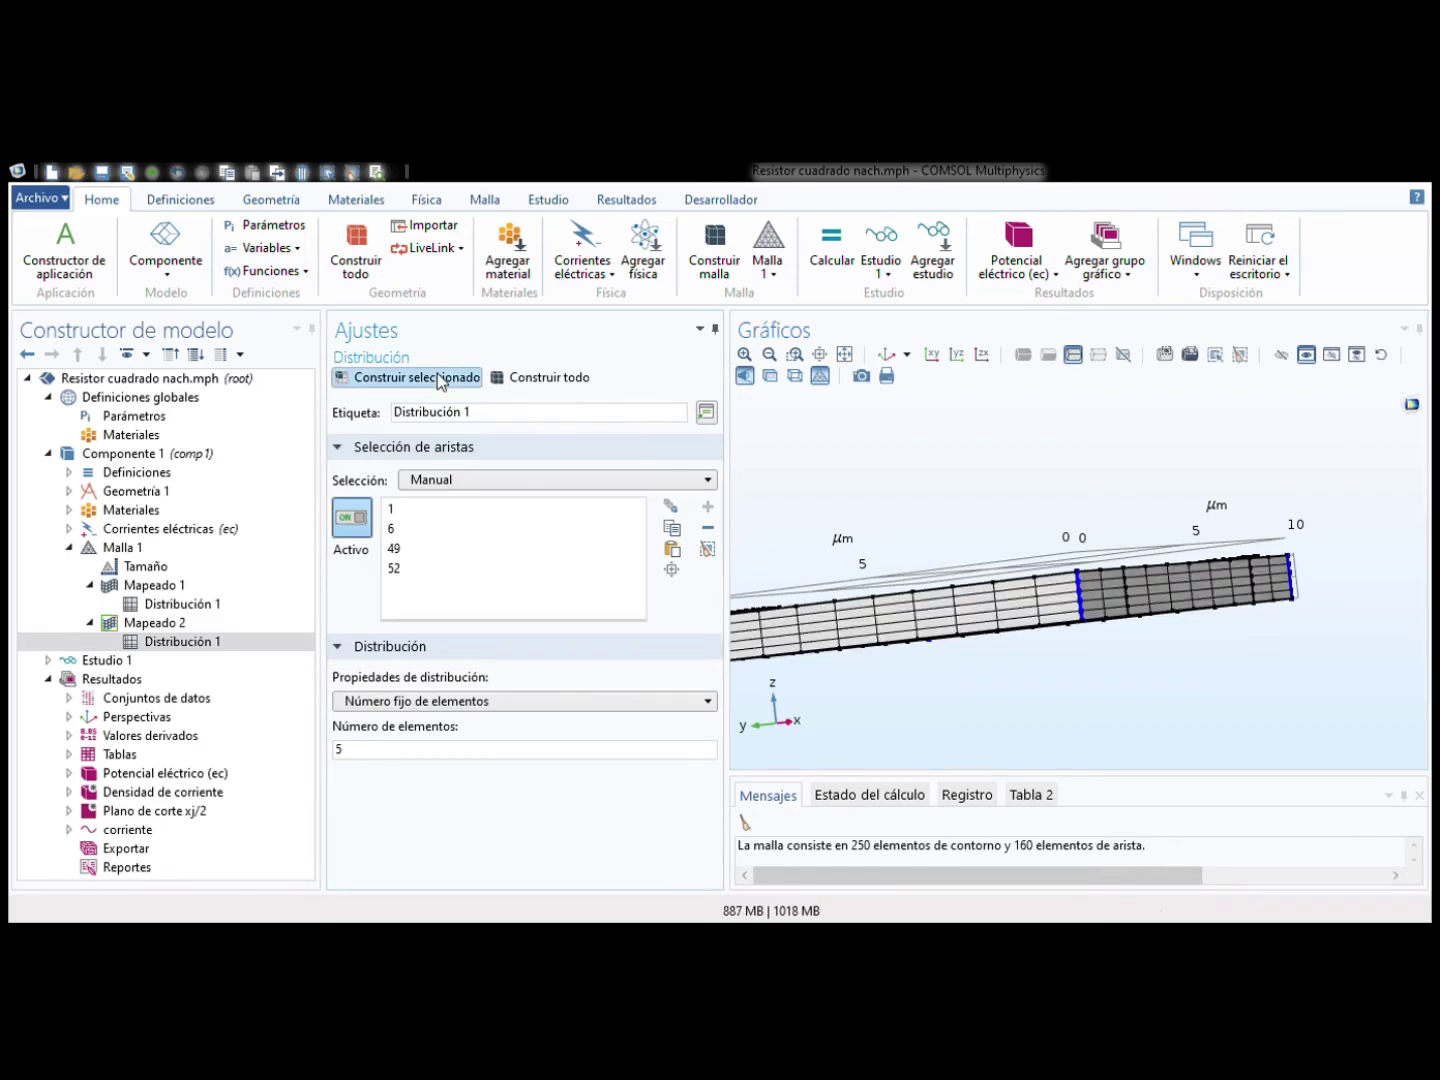
Step: Add a Swept mesh for the remaining domains, build it, and inspect the meshed block
{"action": "left_click_drag", "start_coordinate": [1274, 667], "coordinate": [1377, 685]}
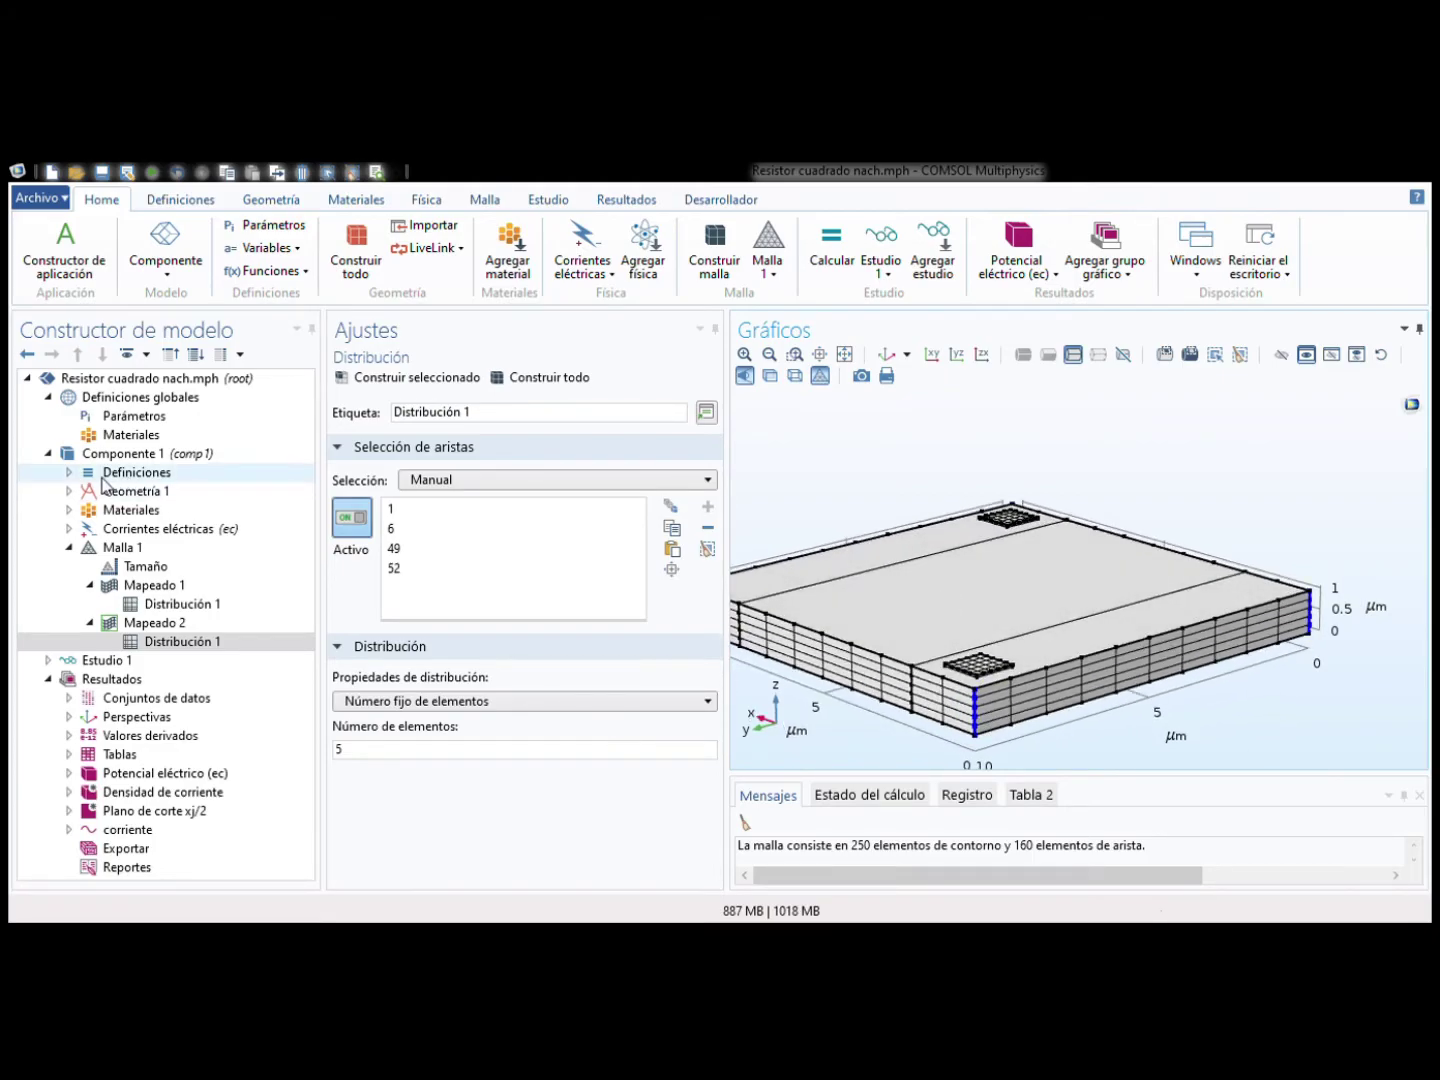
{"action": "left_click", "coordinate": [115, 548]}
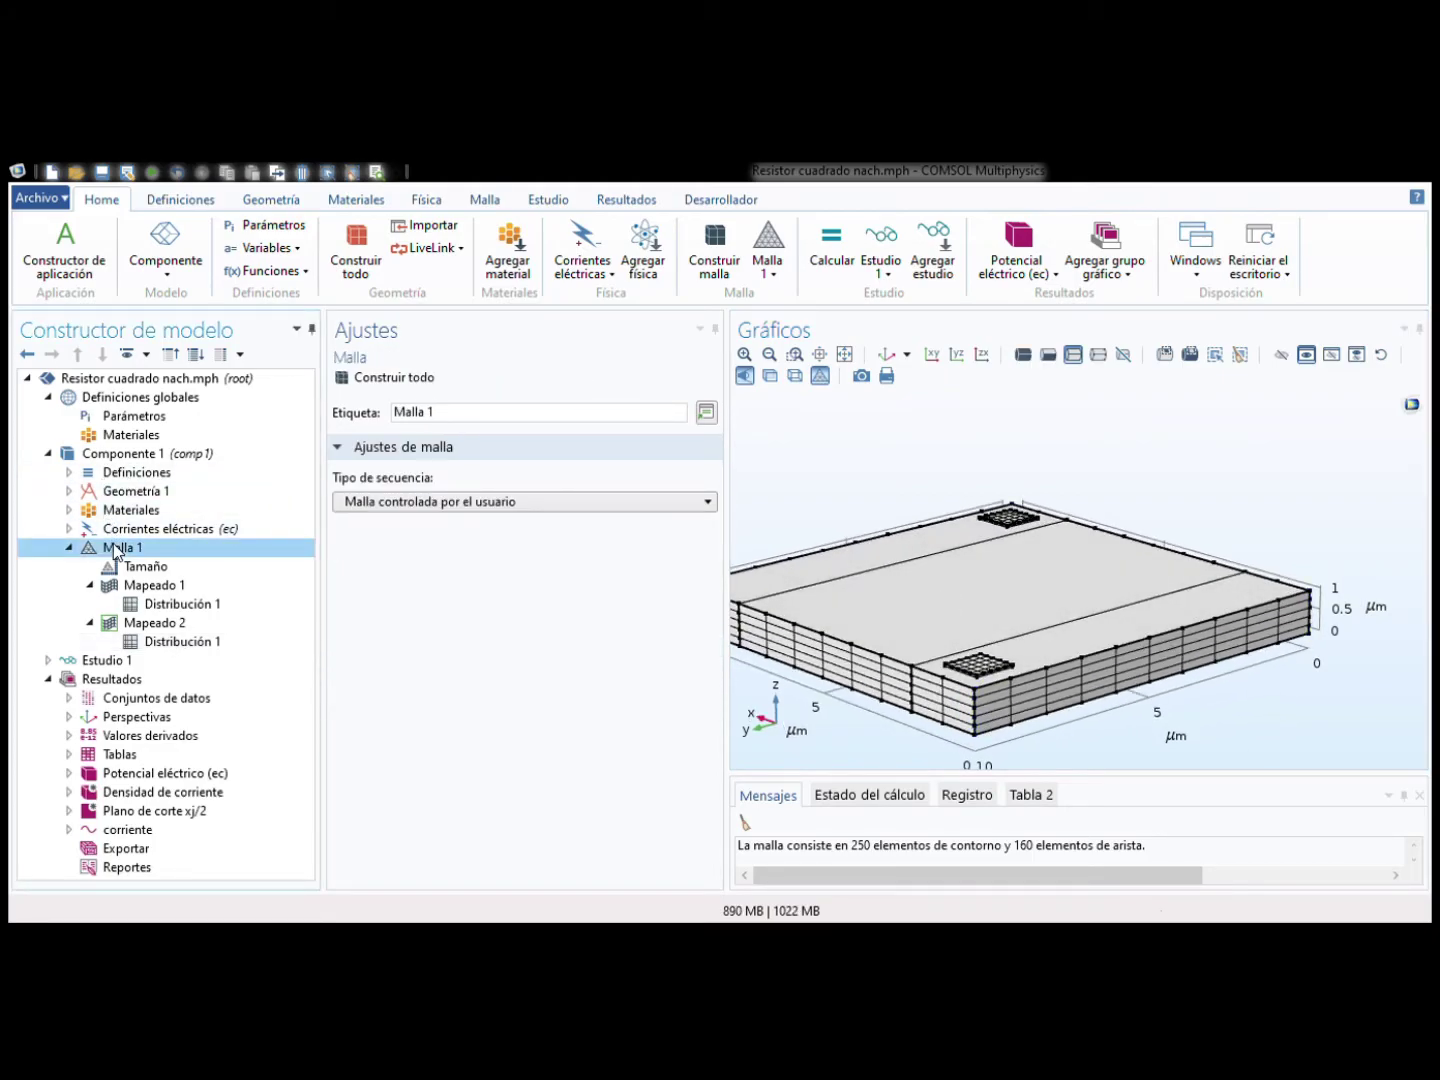
{"action": "left_click", "coordinate": [259, 354]}
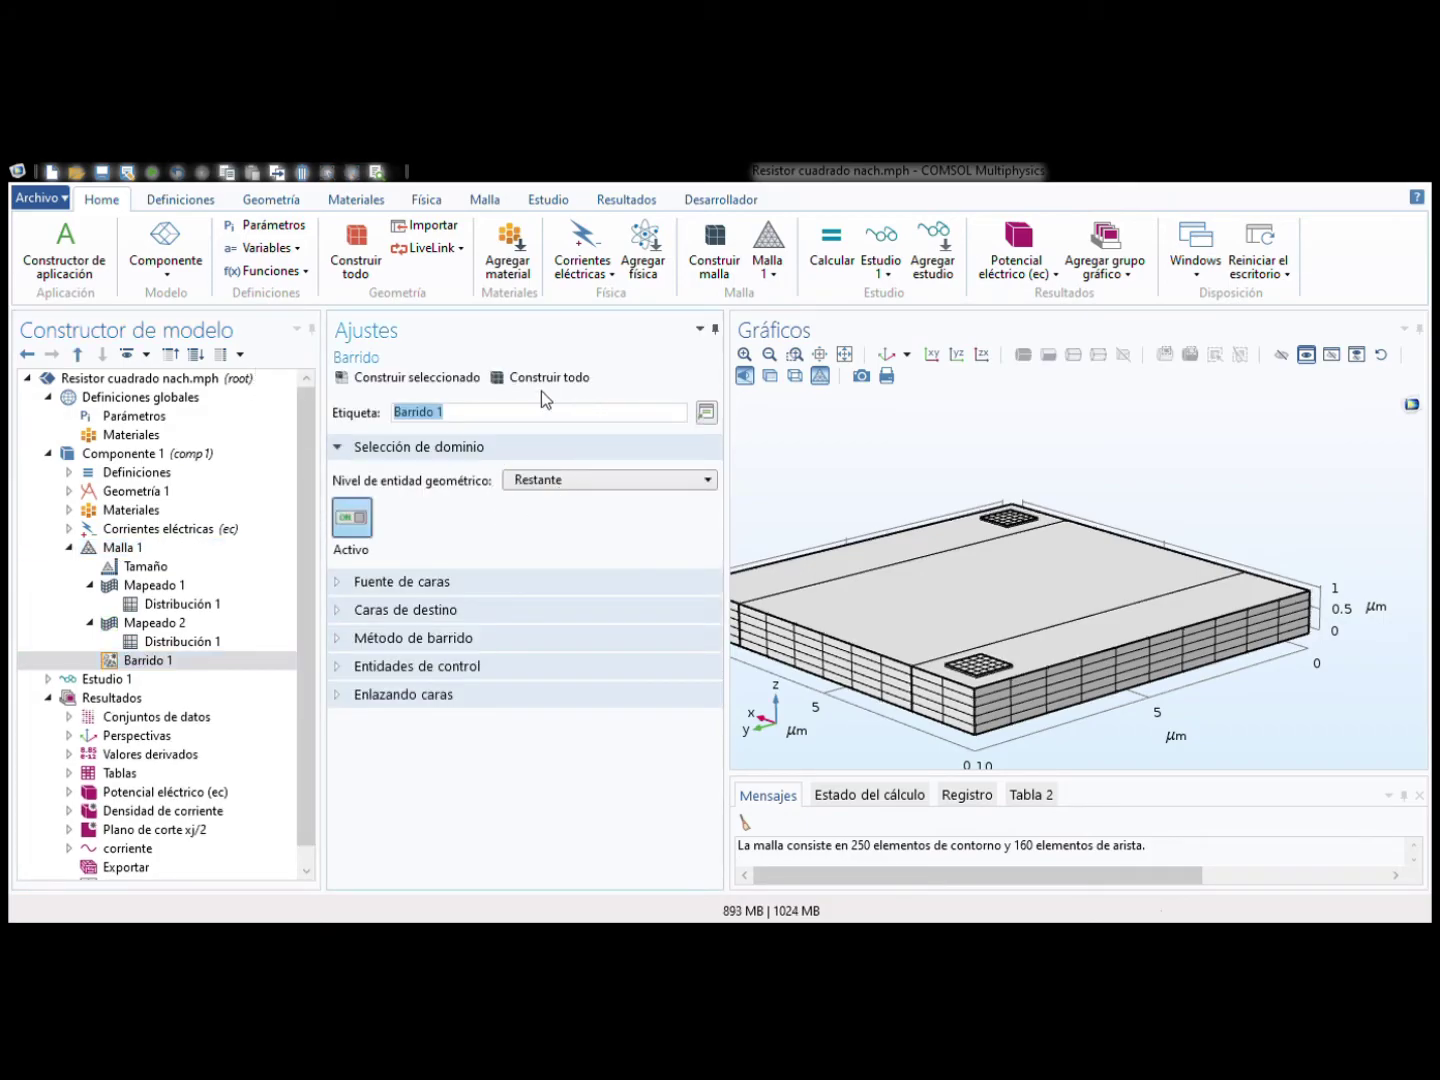
{"action": "left_click", "coordinate": [454, 378]}
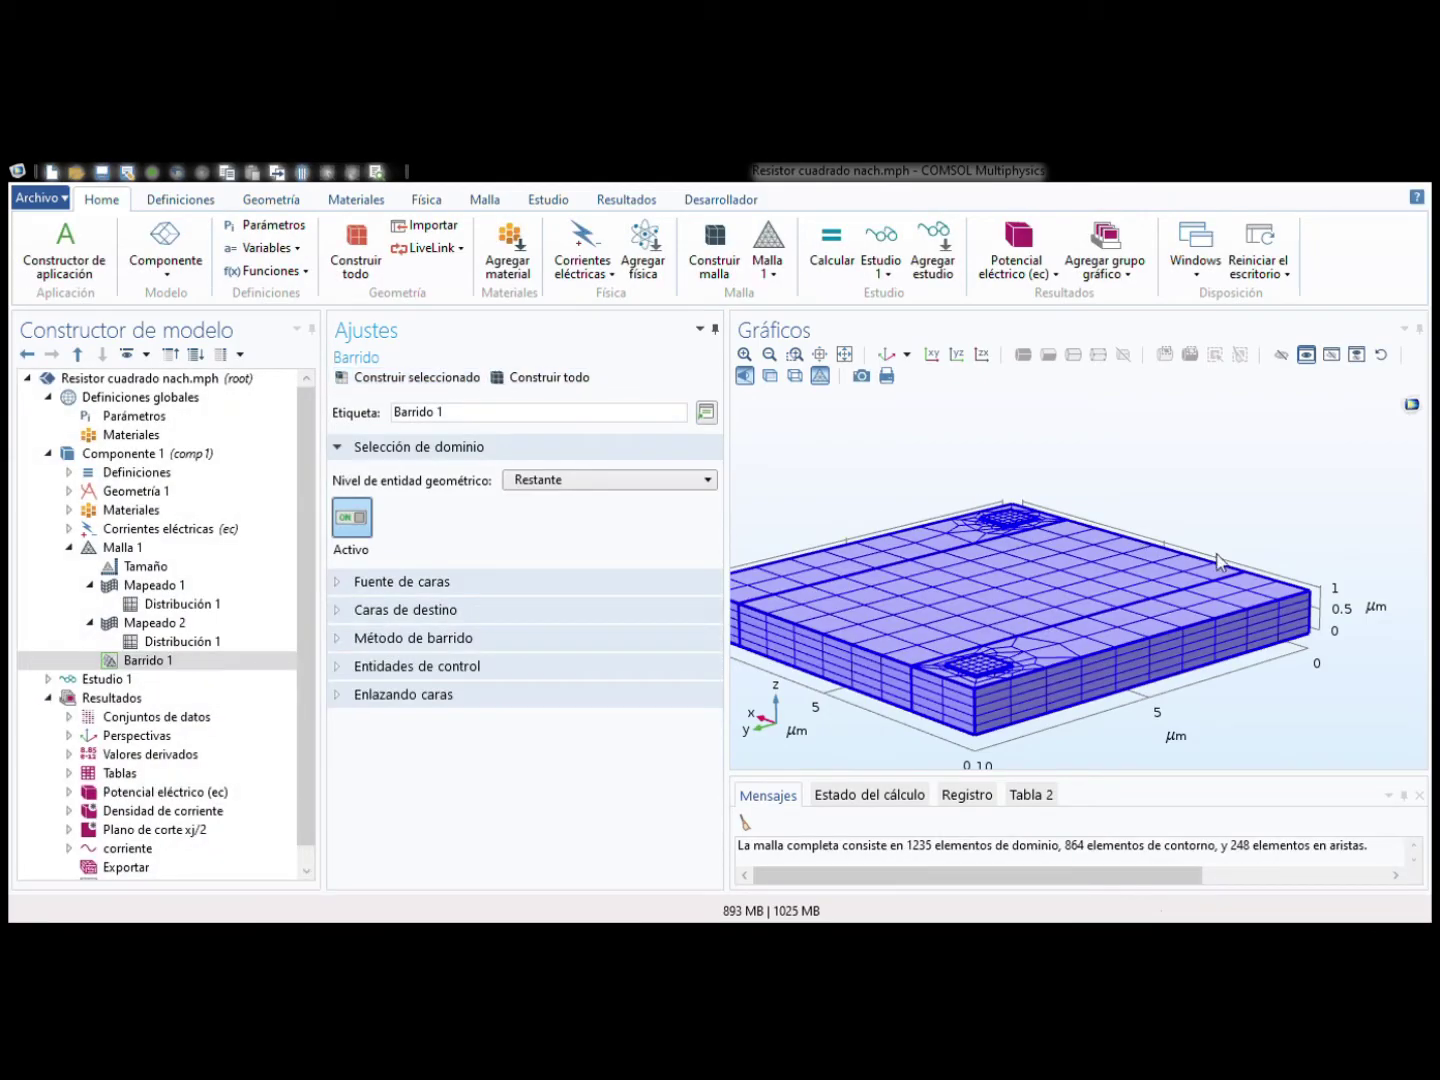
{"action": "left_click_drag", "start_coordinate": [1398, 669], "coordinate": [1362, 715]}
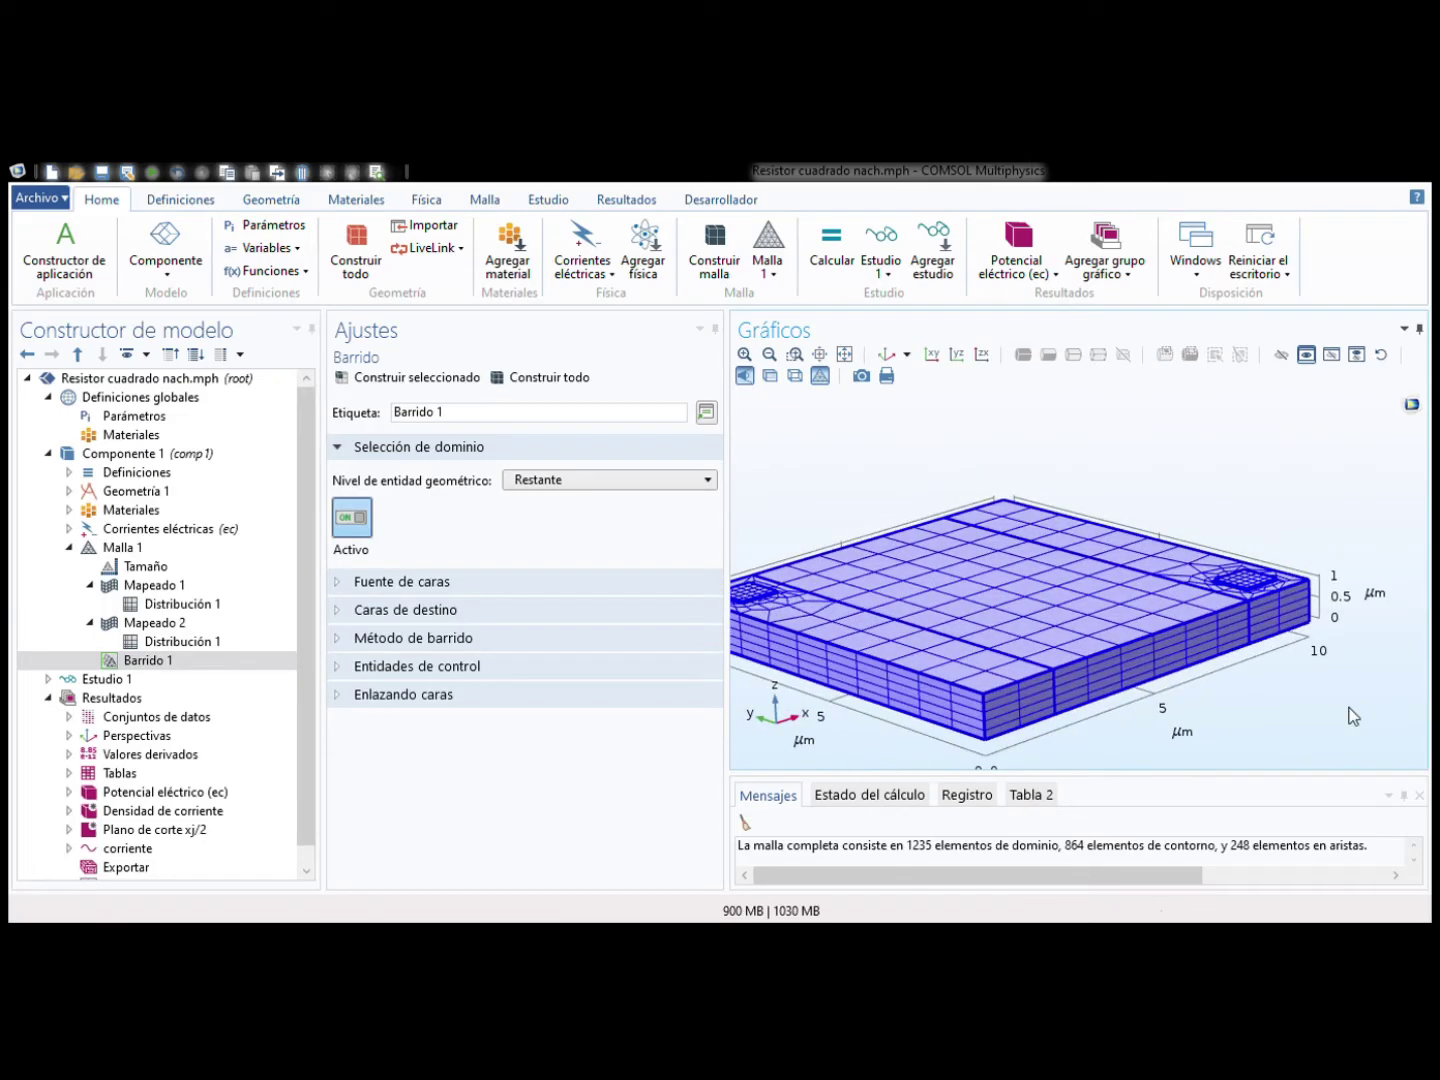
Step: Check that the Stationary study step's auxiliary sweep uses Va over range(0,0.1,10) V, and compute the study
{"action": "left_click", "coordinate": [157, 661]}
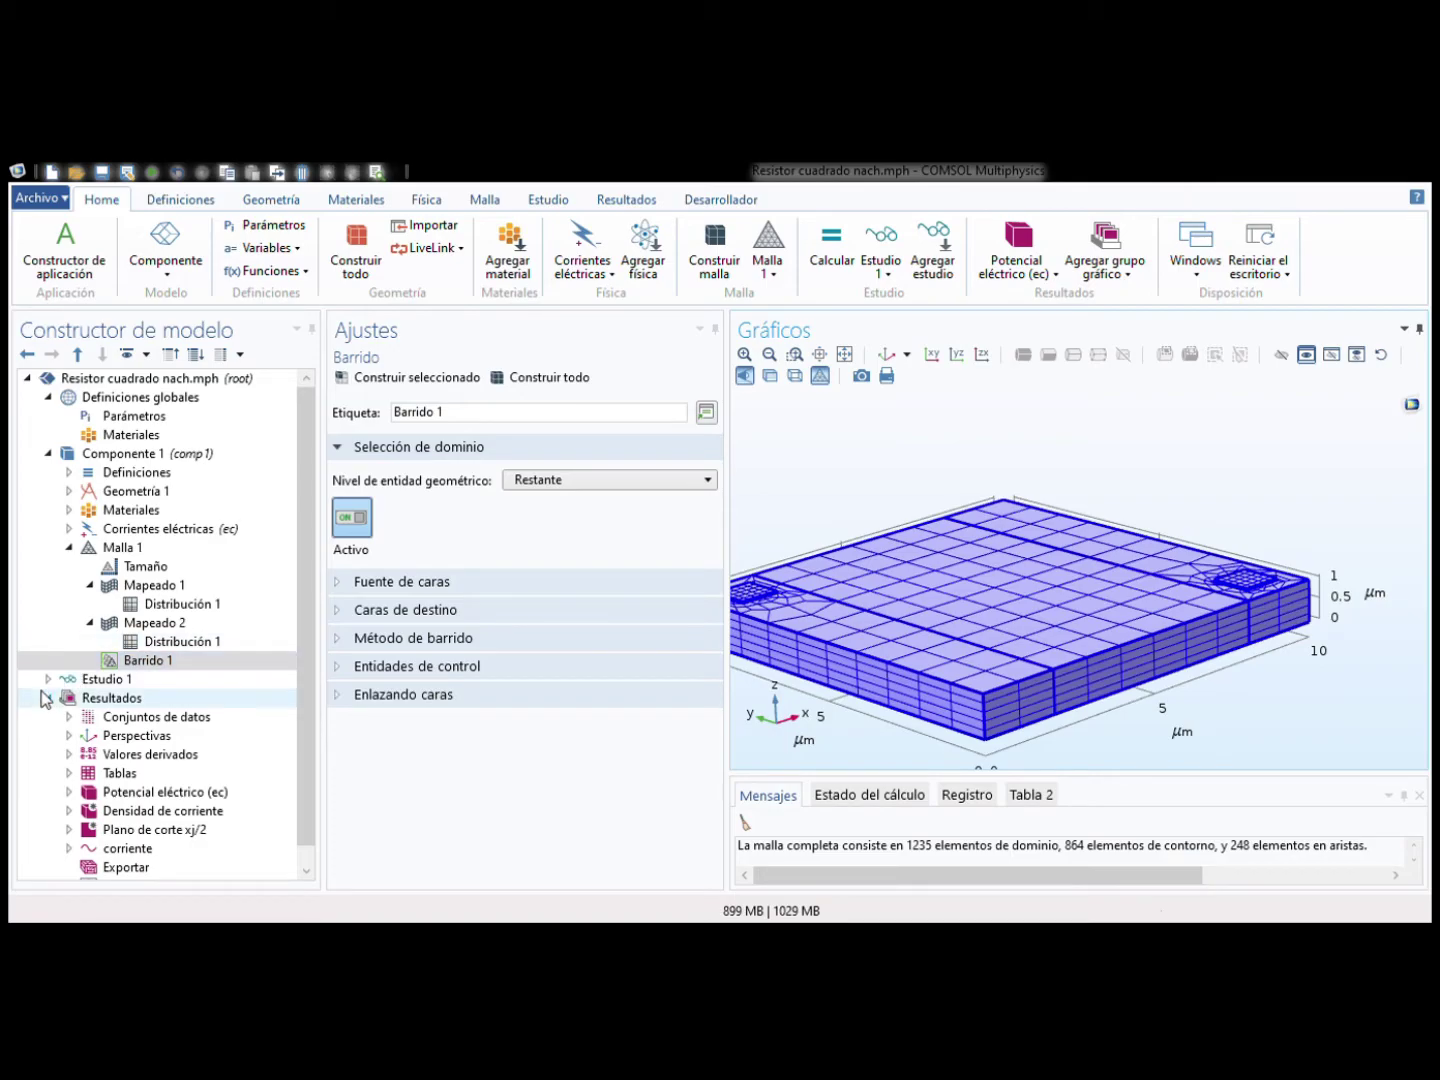
{"action": "left_click", "coordinate": [49, 698]}
{"action": "left_click", "coordinate": [49, 680]}
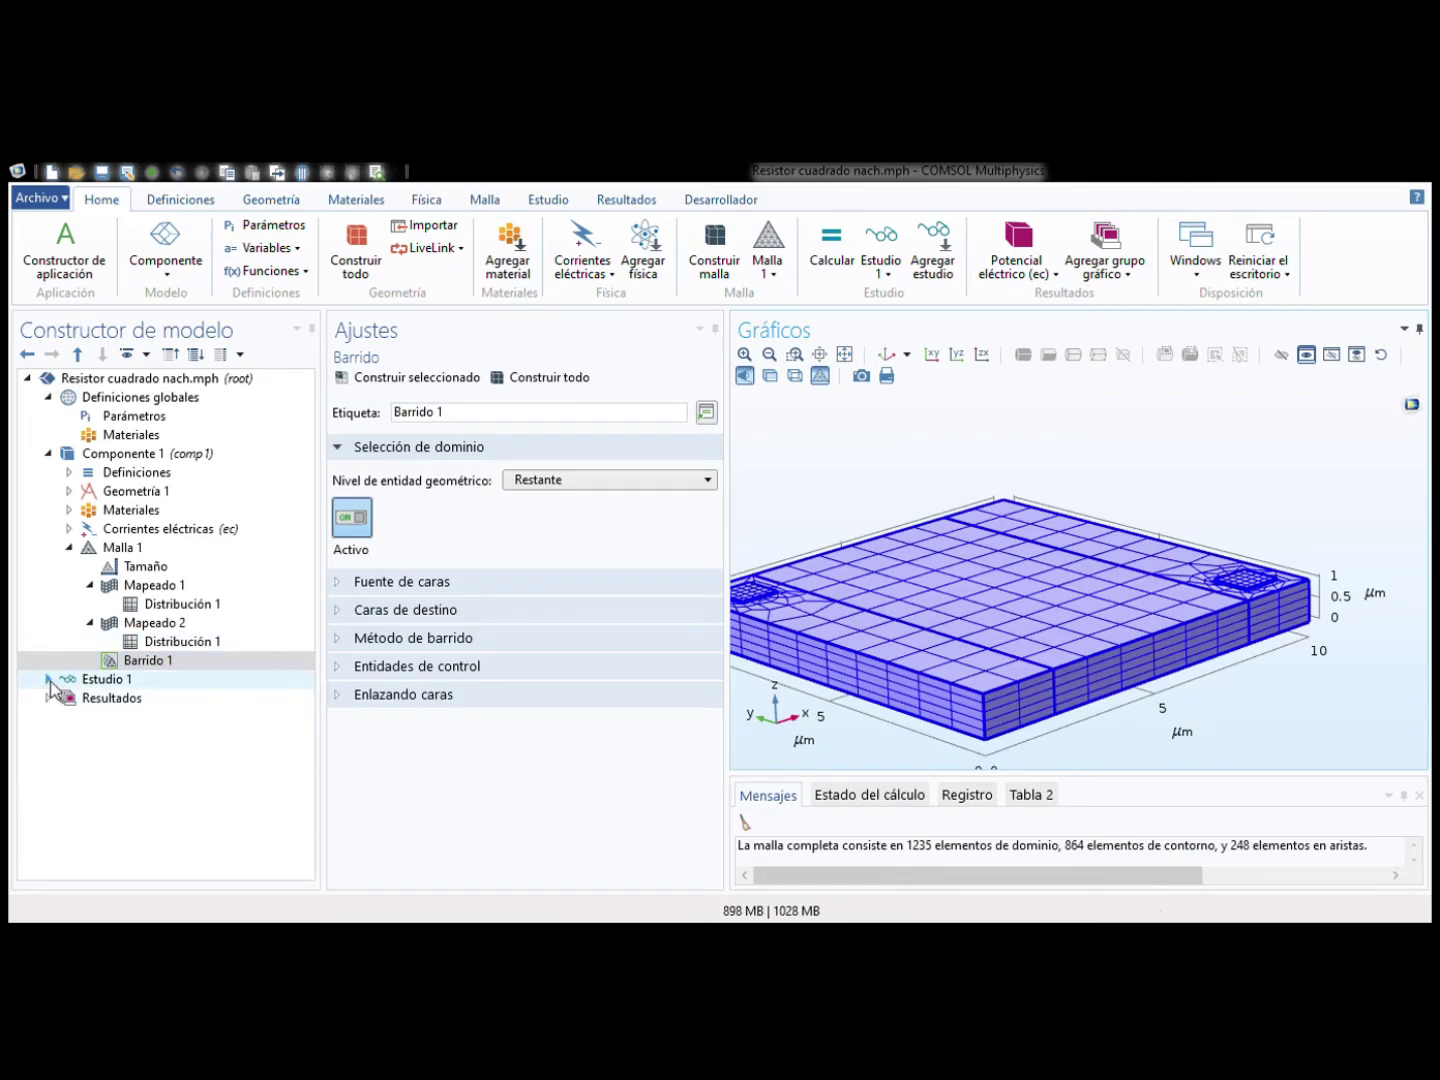
{"action": "left_click", "coordinate": [155, 700]}
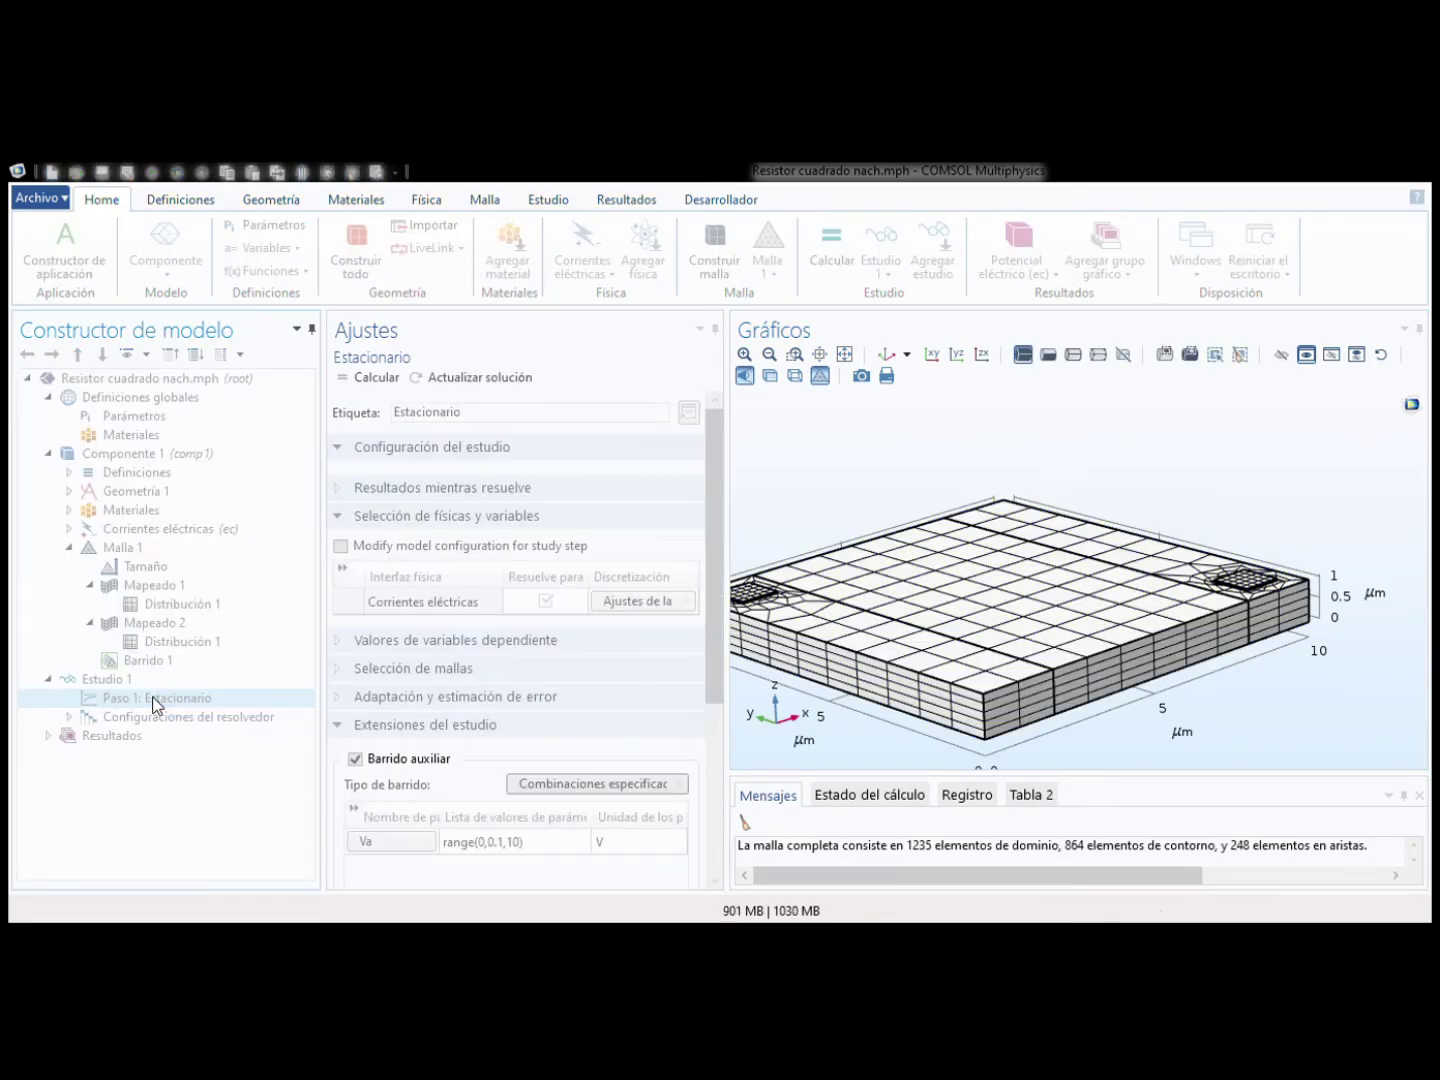
{"action": "left_click_drag", "start_coordinate": [716, 585], "coordinate": [715, 713]}
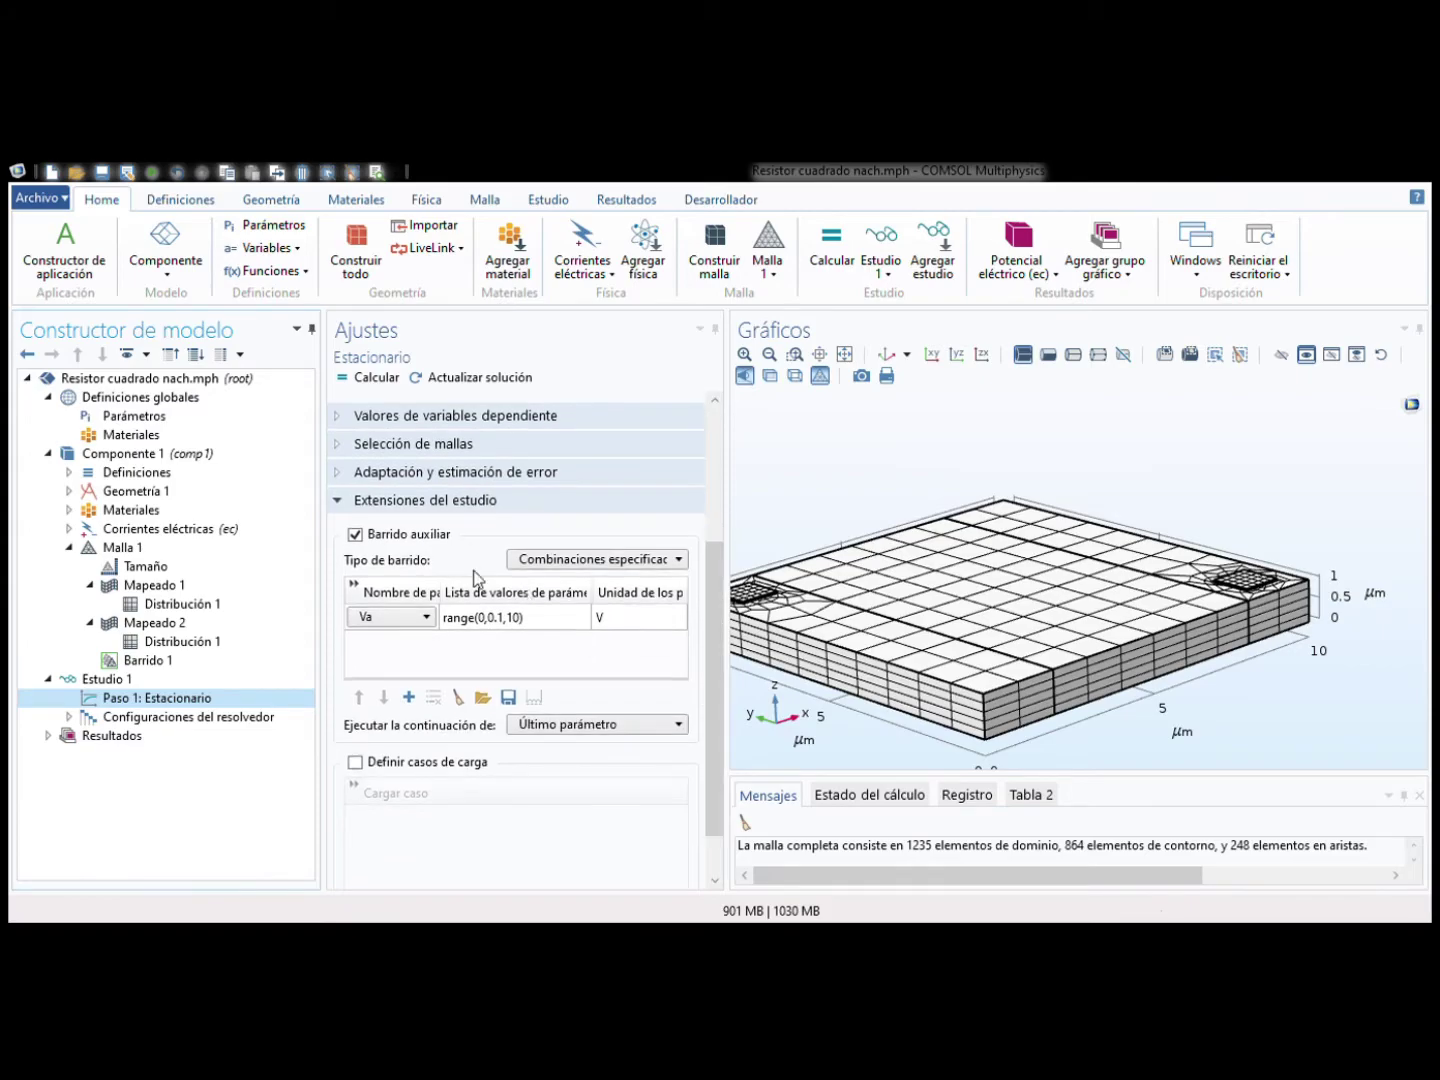
{"action": "left_click", "coordinate": [486, 620]}
{"action": "left_click", "coordinate": [488, 622]}
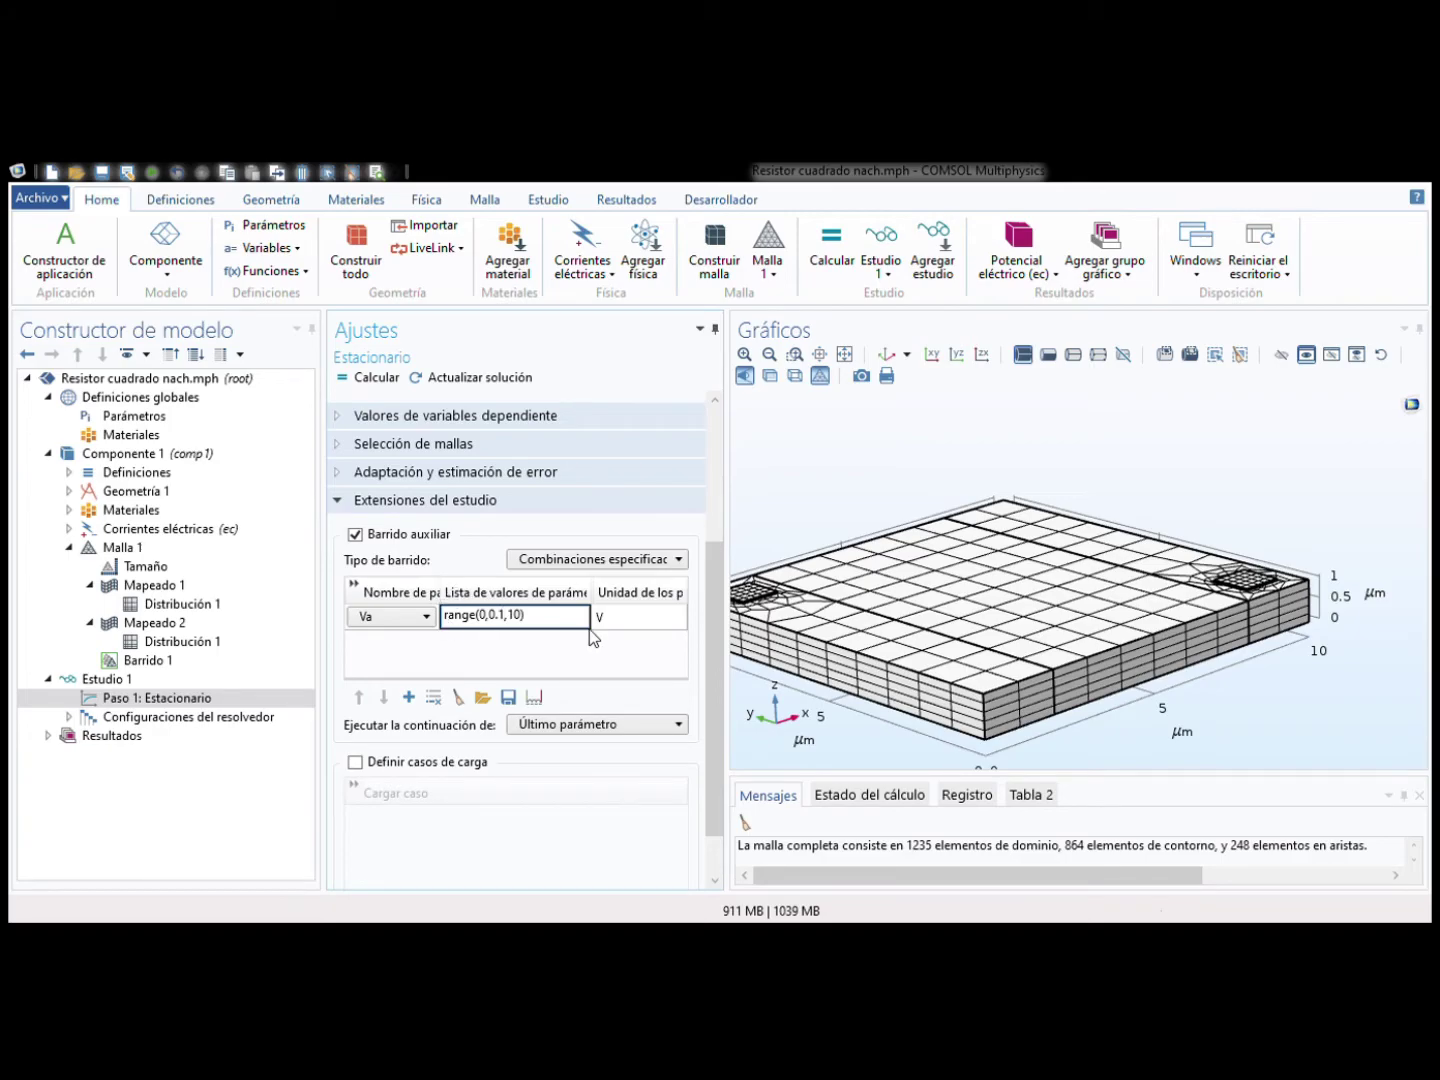
{"action": "left_click", "coordinate": [425, 620]}
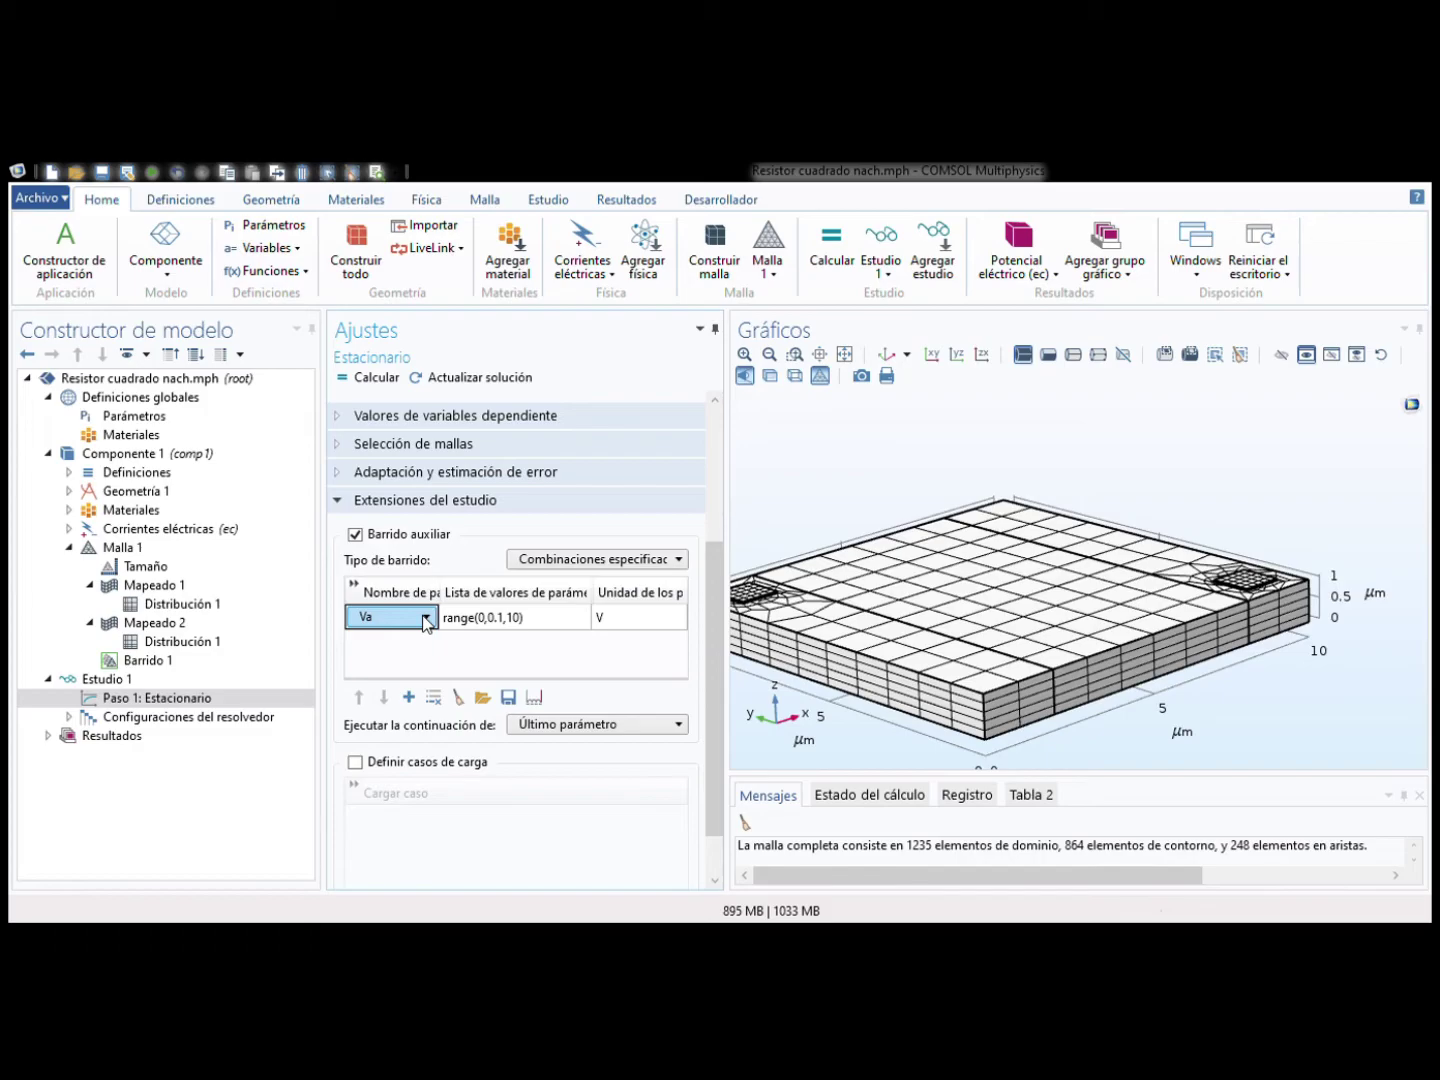
{"action": "left_click", "coordinate": [391, 796]}
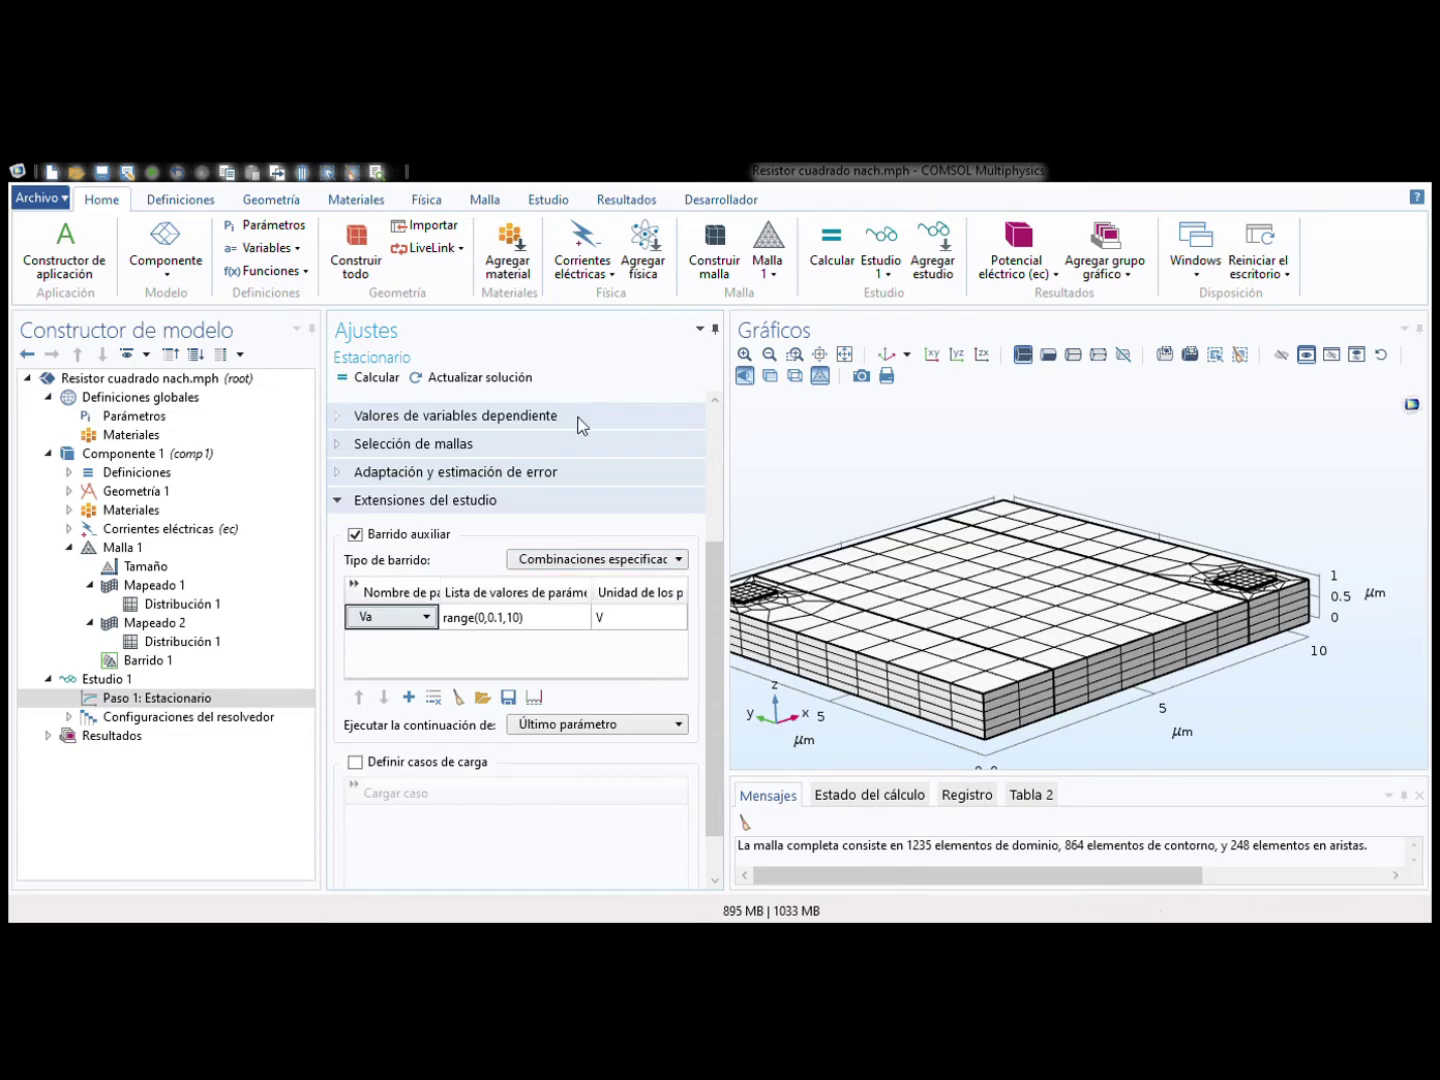
{"action": "left_click", "coordinate": [393, 387]}
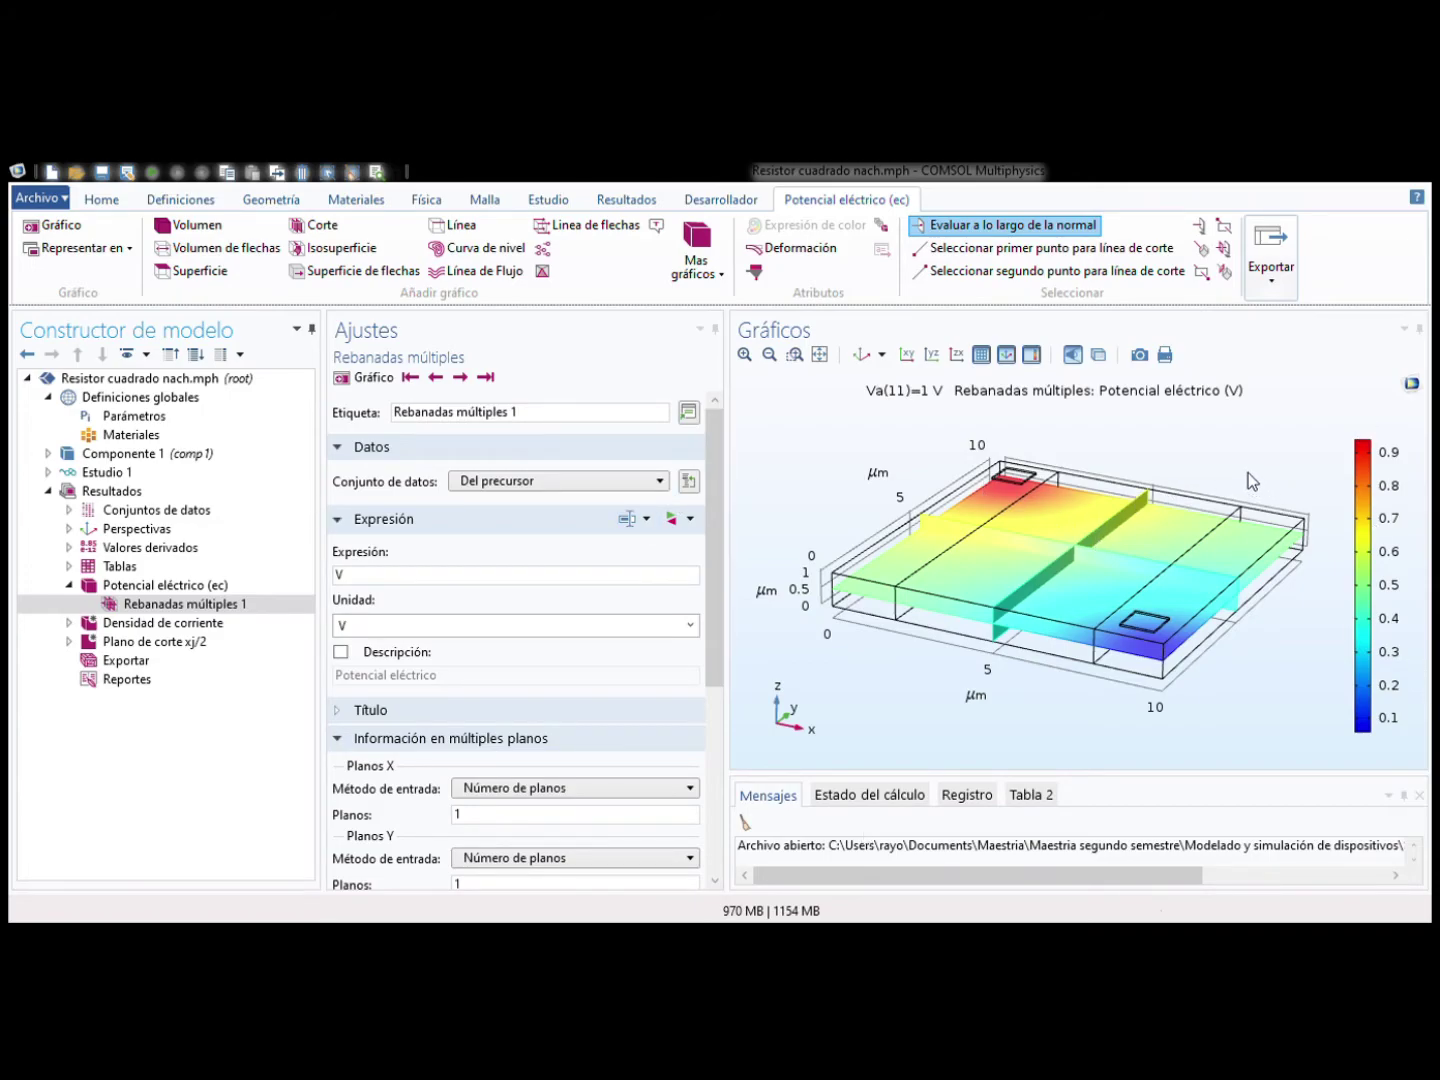
Step: Plot the multislice electric potential at a Va parameter value of 5 V and inspect it from a raised angle
{"action": "left_click_drag", "start_coordinate": [1252, 482], "coordinate": [1258, 468]}
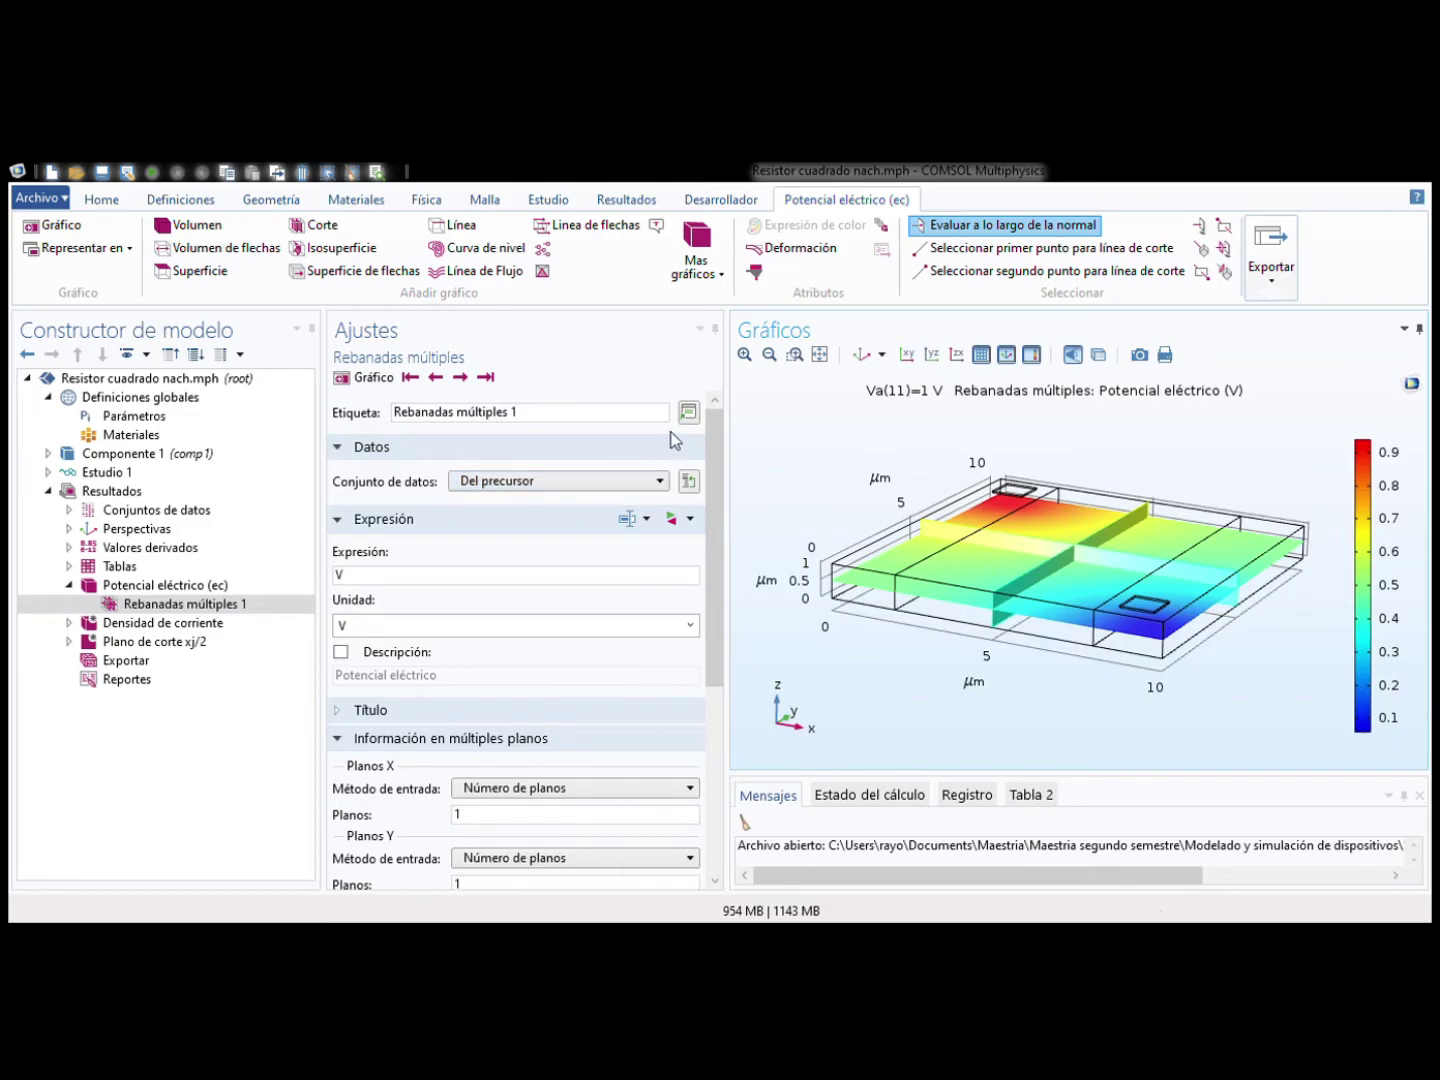
{"action": "left_click", "coordinate": [205, 587]}
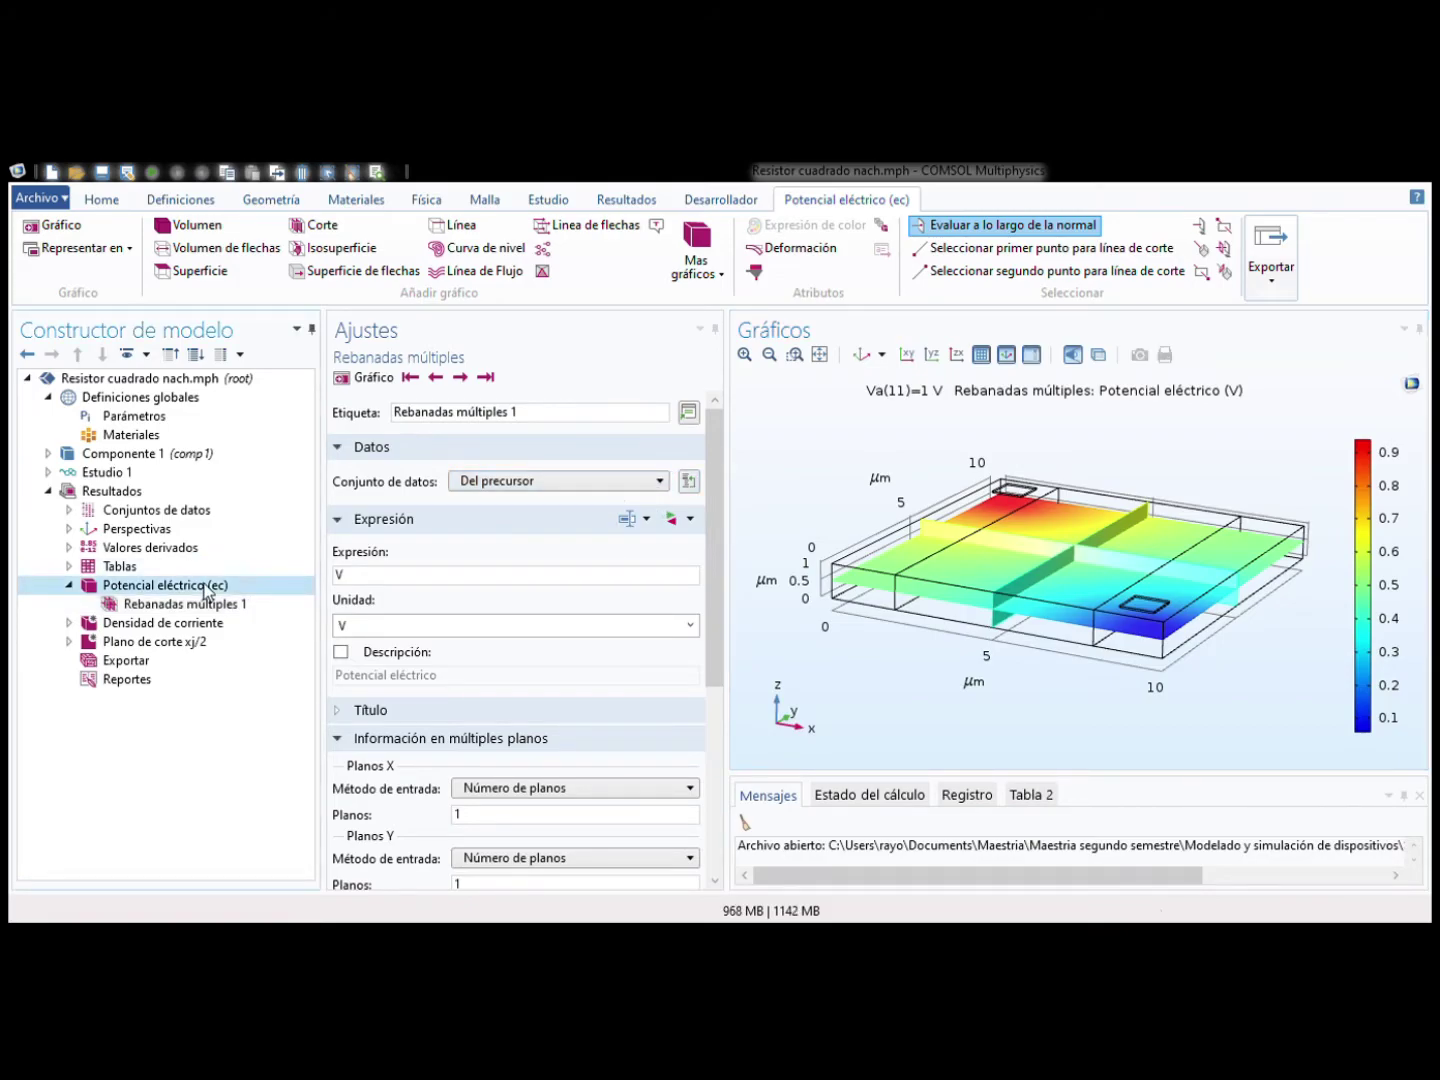
{"action": "left_click", "coordinate": [689, 511]}
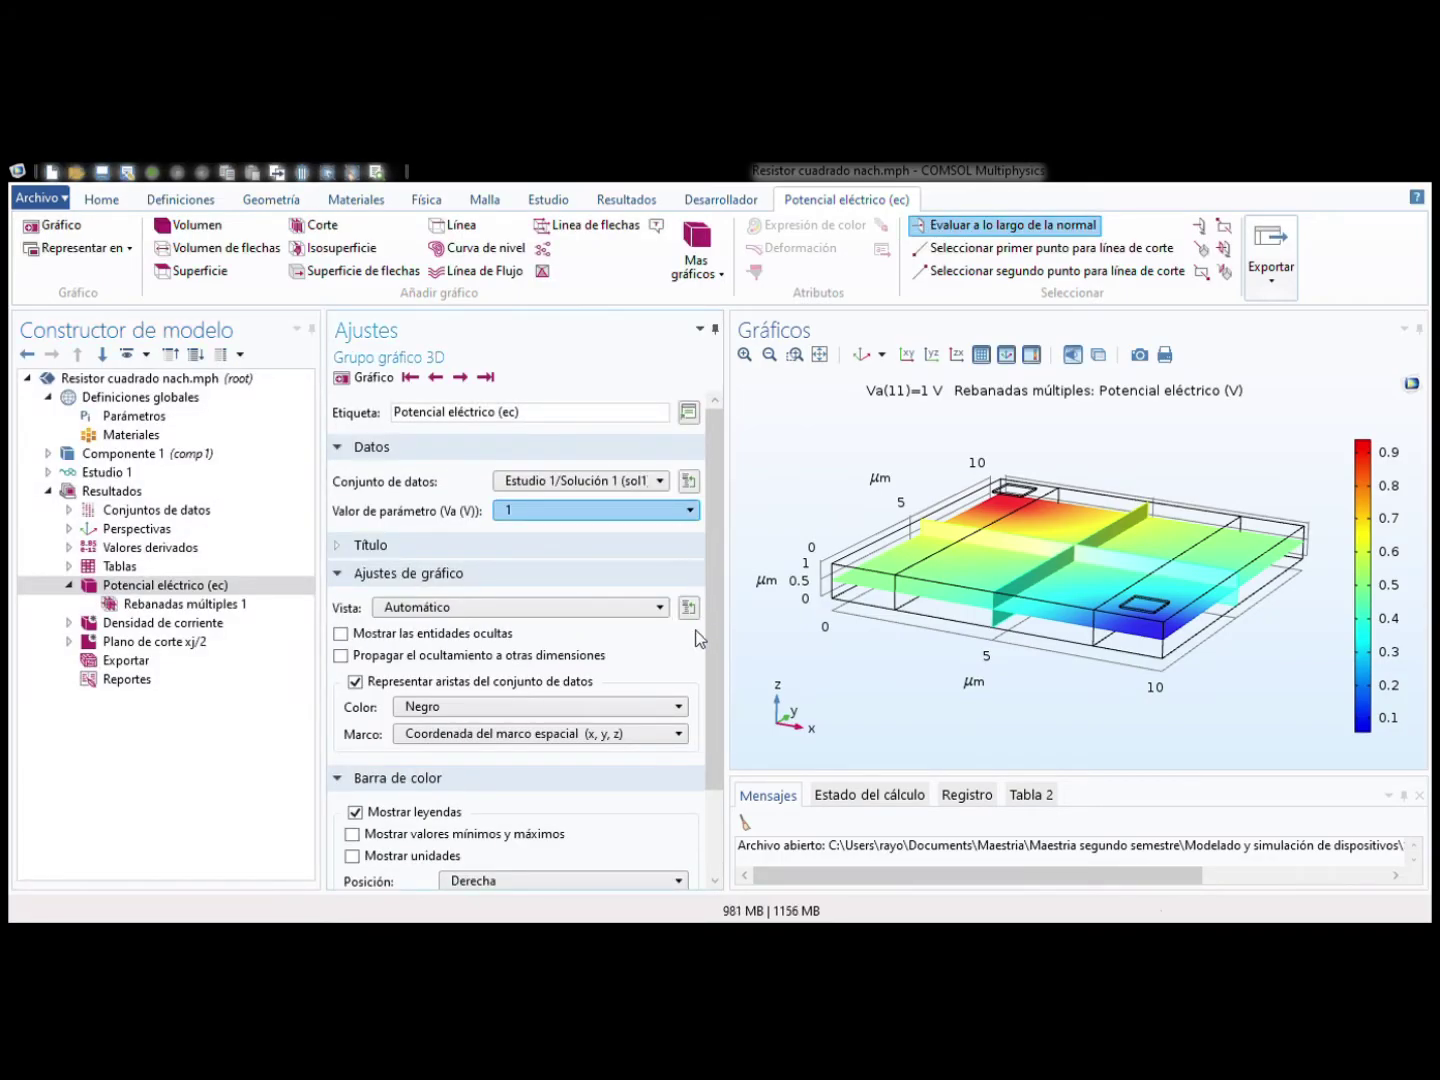
{"action": "left_click", "coordinate": [651, 668]}
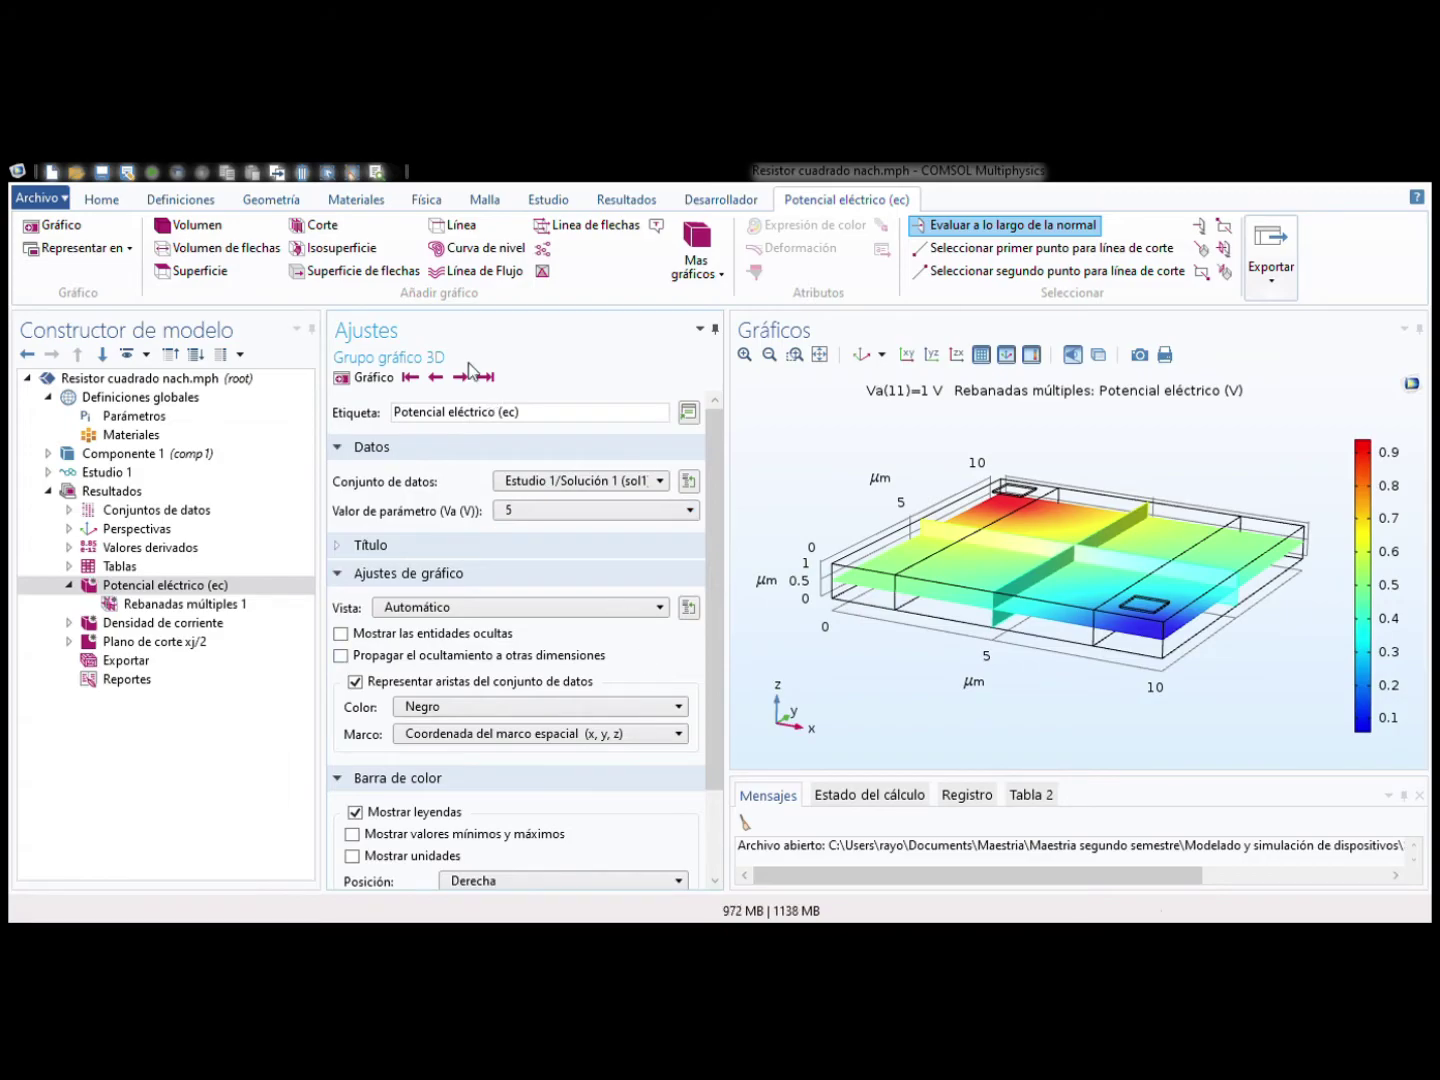
{"action": "left_click", "coordinate": [367, 382]}
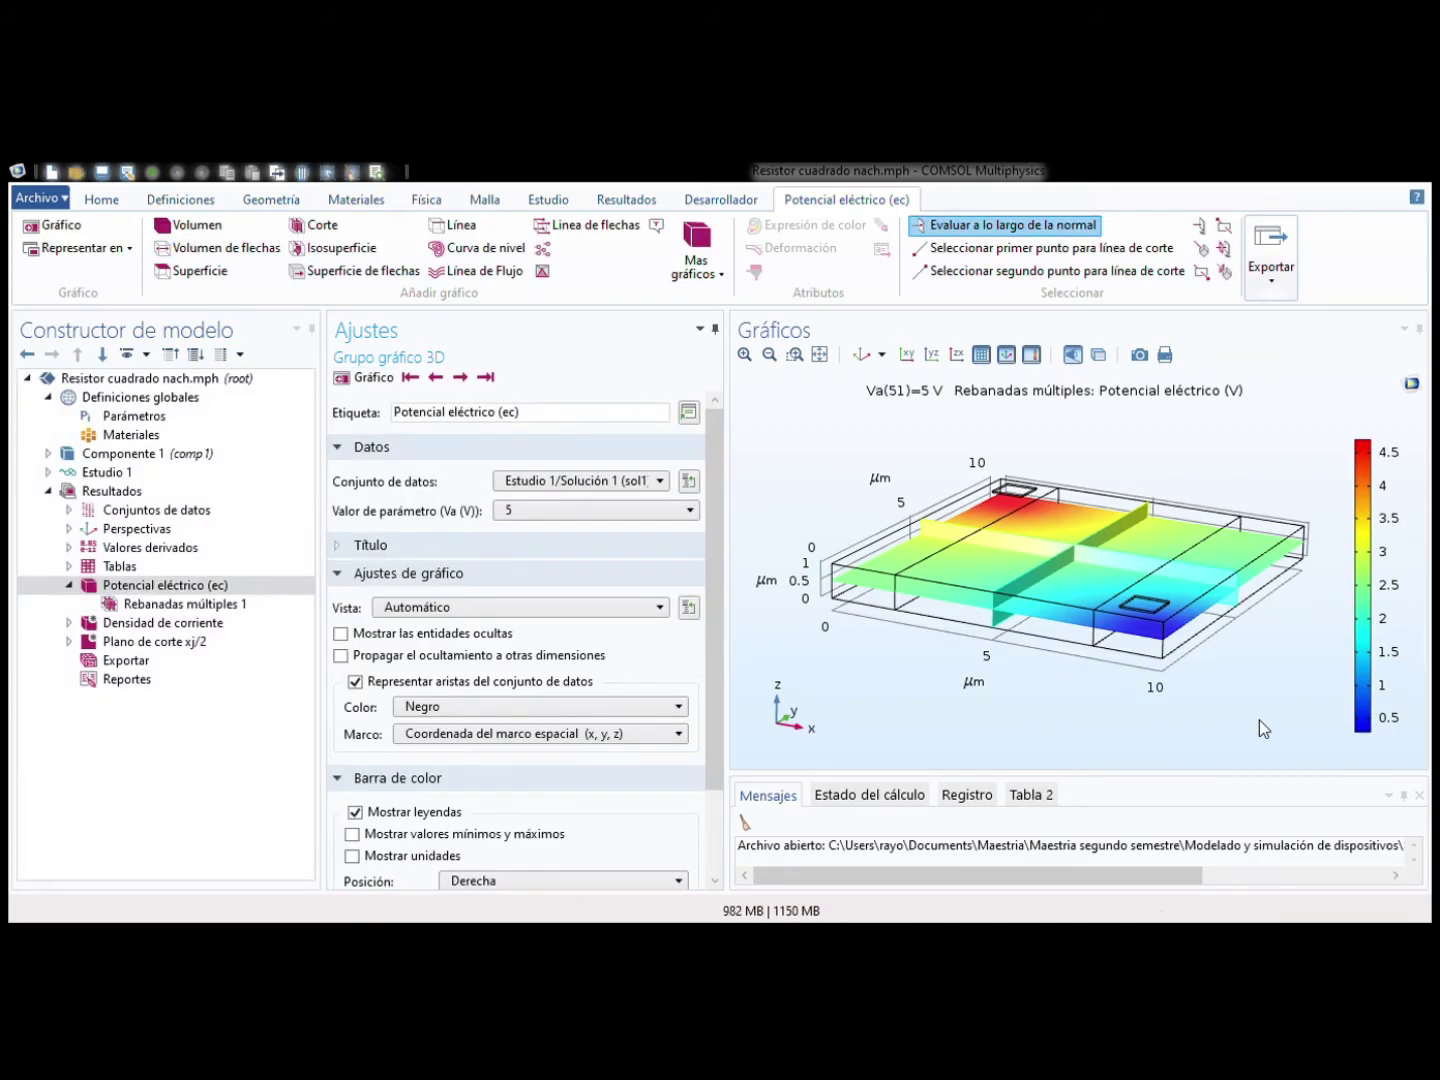
{"action": "left_click_drag", "start_coordinate": [1282, 687], "coordinate": [1278, 729]}
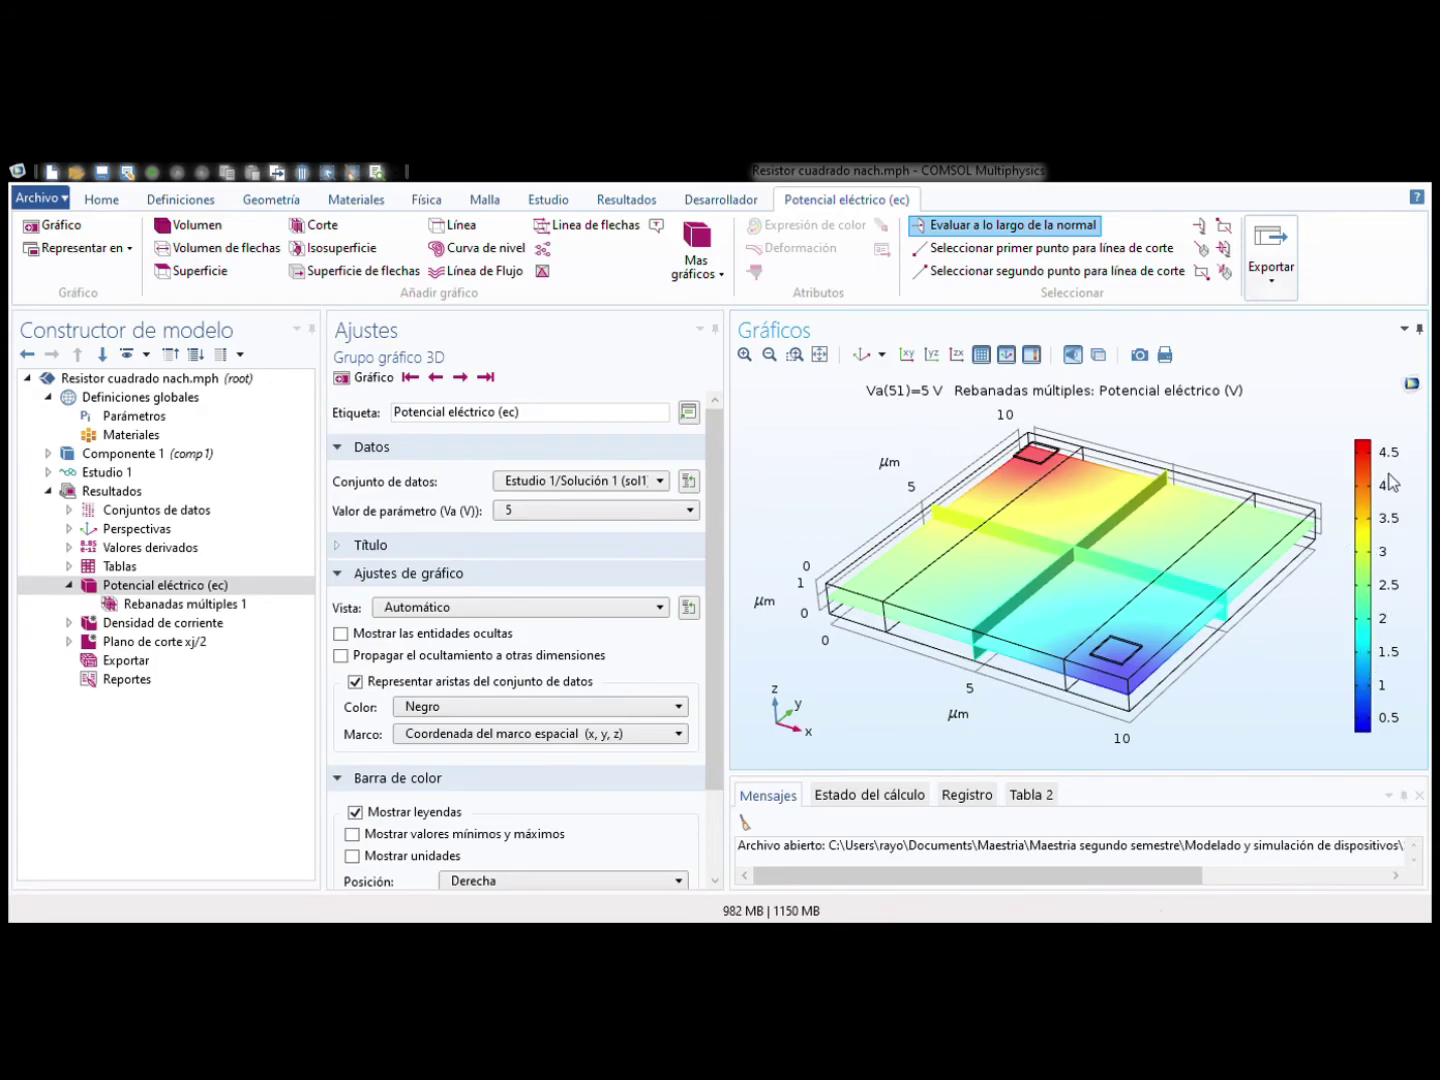
Step: Set the electric potential plot group's Va parameter value to 10 V and replot the slices
{"action": "left_click", "coordinate": [631, 508]}
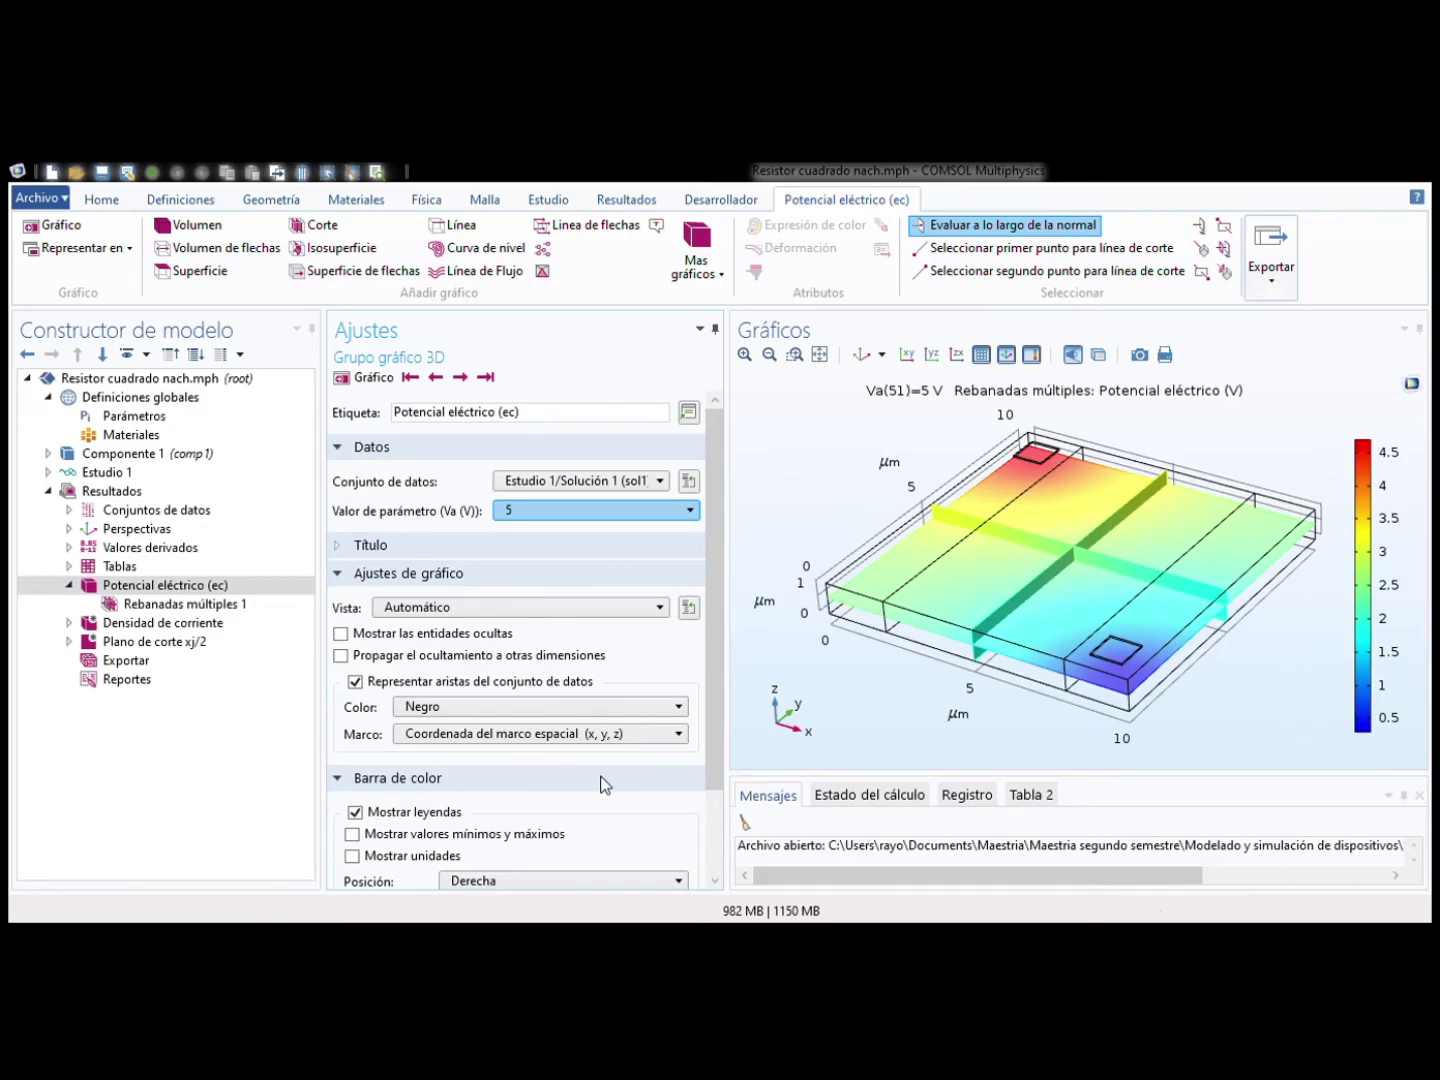
{"action": "key", "text": "Down"}
{"action": "left_click", "coordinate": [371, 378]}
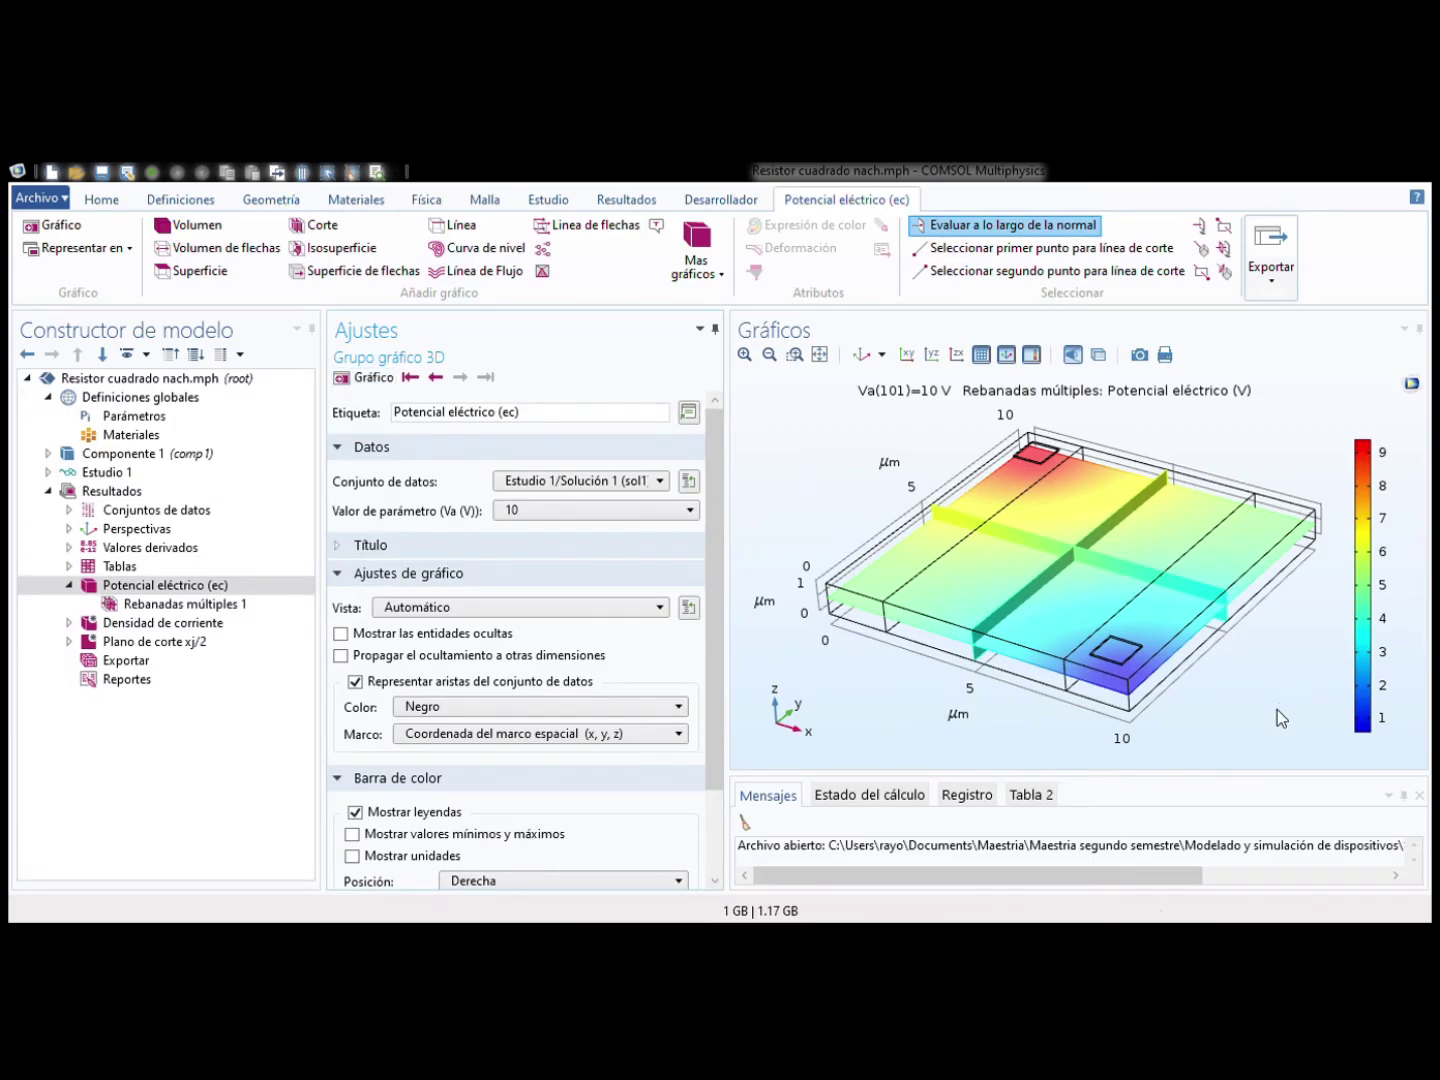
{"action": "mouse_move", "coordinate": [1277, 709]}
{"action": "left_mouse_down"}
{"action": "mouse_move", "coordinate": [1301, 696]}
{"action": "mouse_move", "coordinate": [1286, 716]}
{"action": "left_mouse_up"}
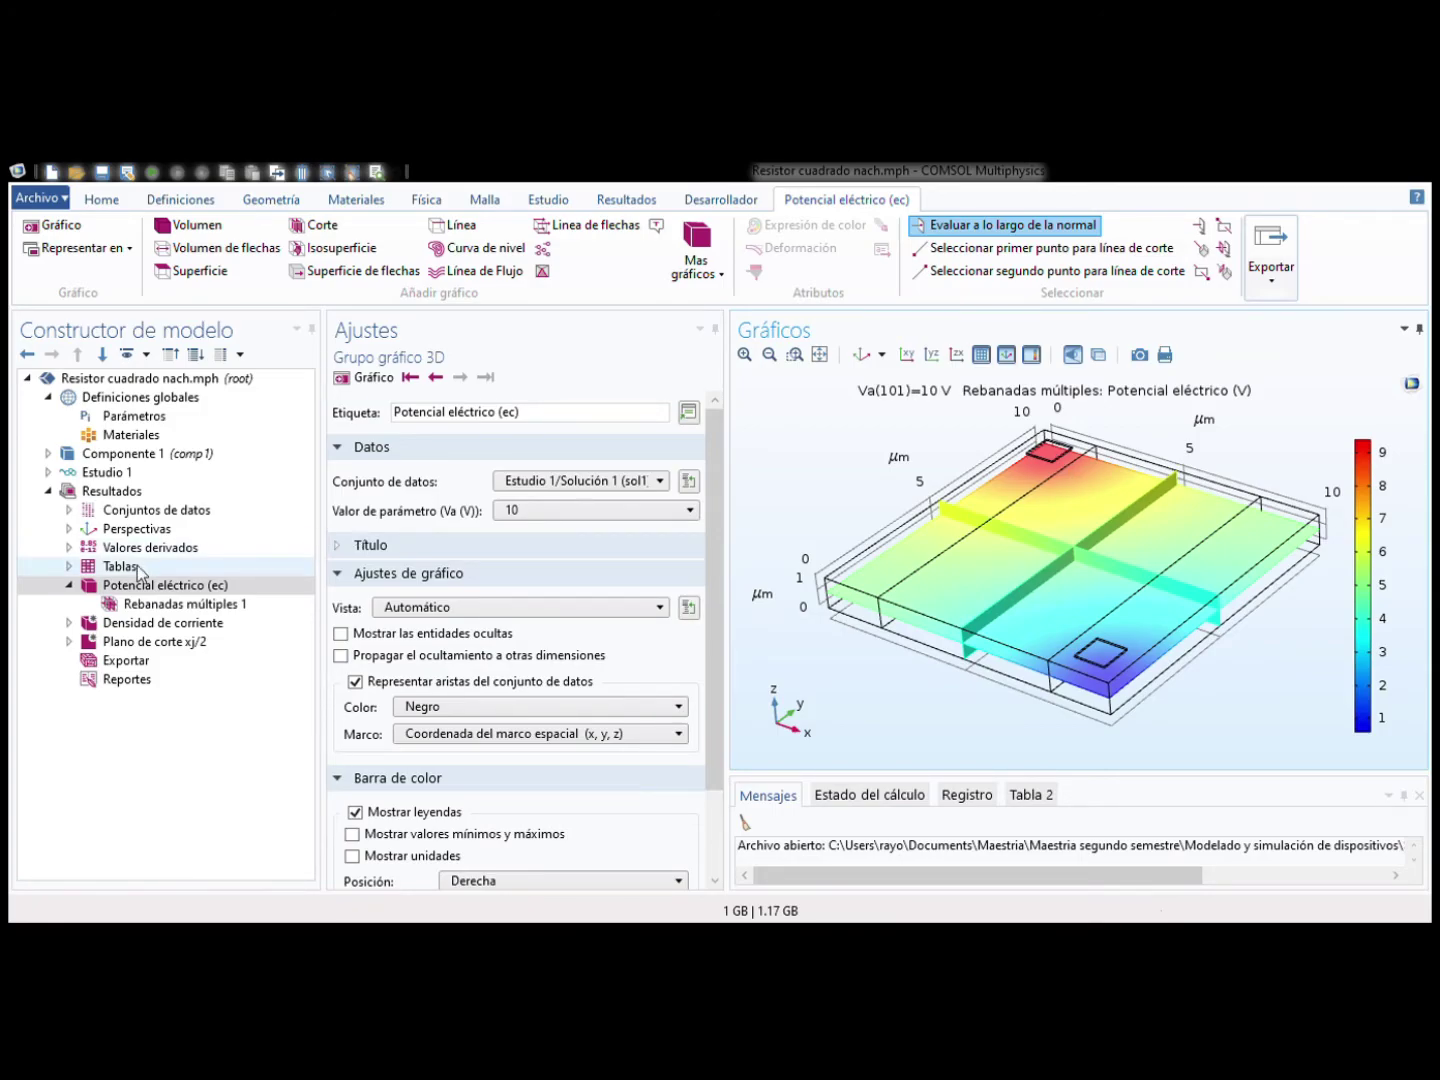
Step: Open the current density plot group, plot it at Va = 2 V, and inspect the arrows from the side
{"action": "left_click", "coordinate": [77, 587]}
{"action": "left_click", "coordinate": [69, 585]}
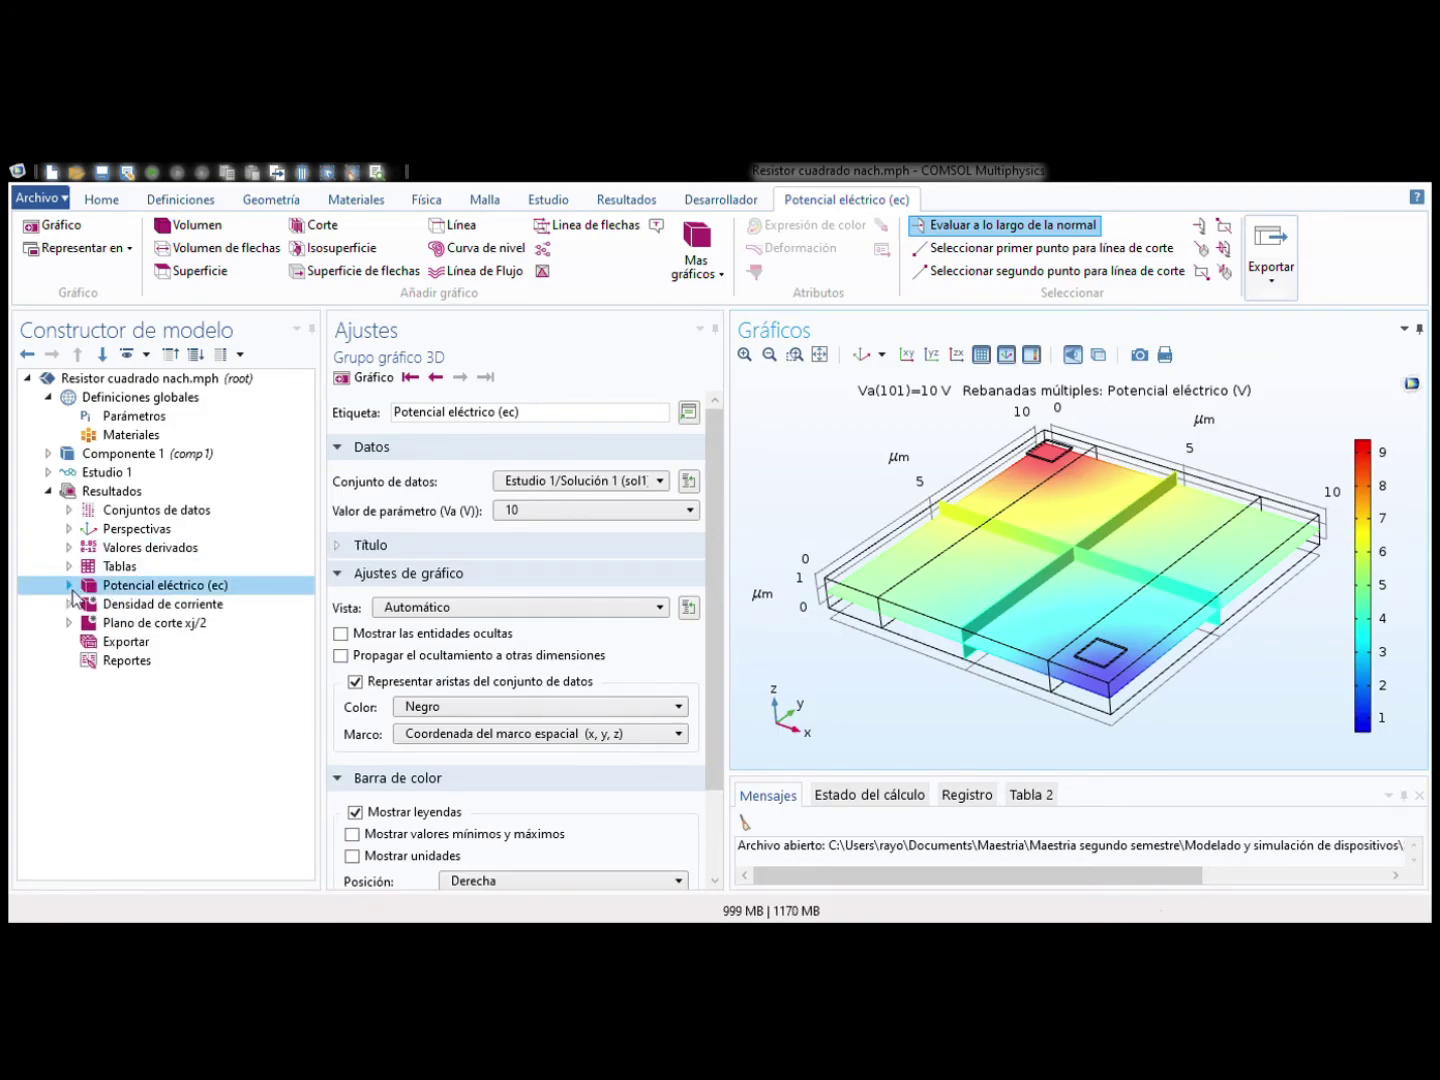
{"action": "left_click", "coordinate": [68, 604]}
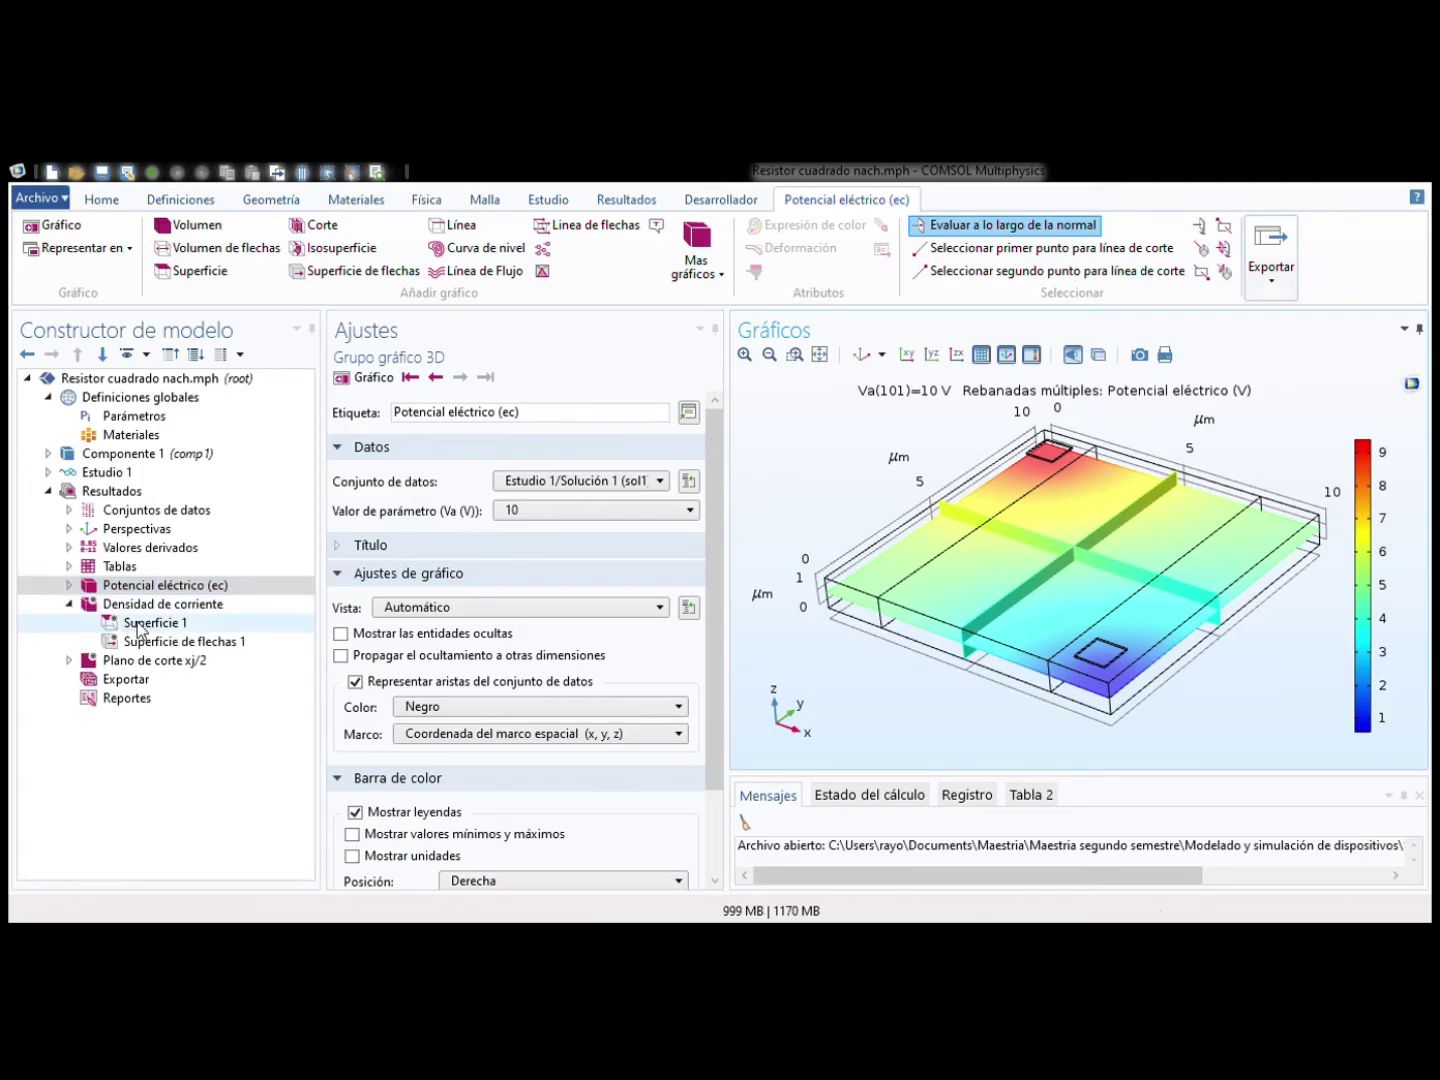
{"action": "left_click", "coordinate": [172, 607]}
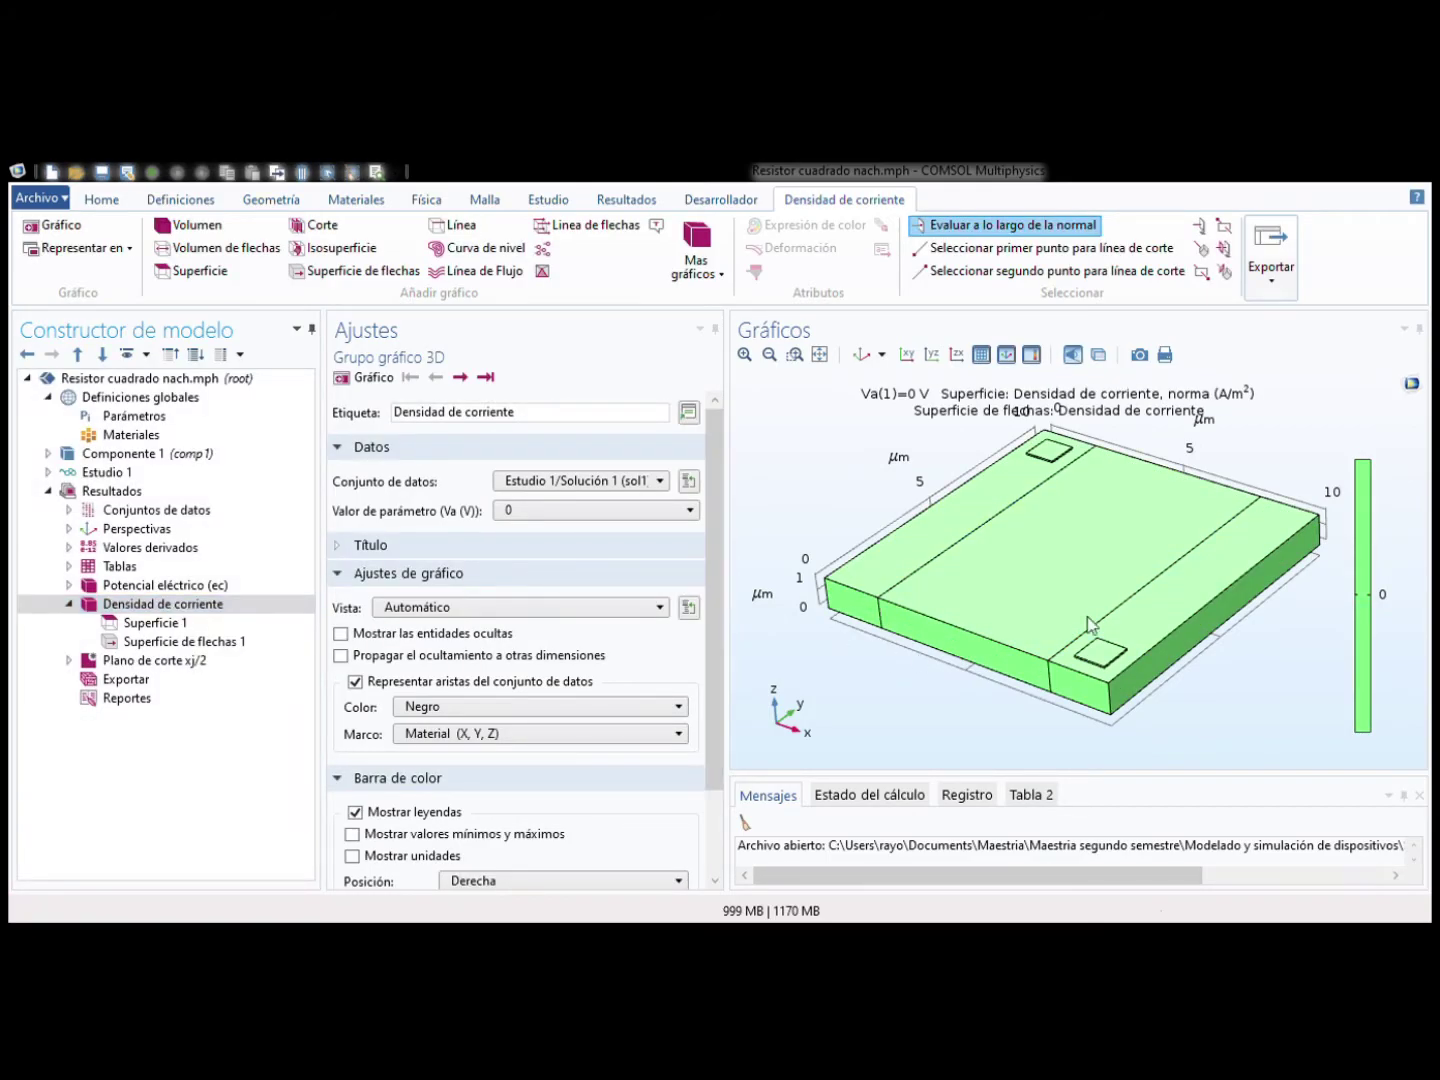
{"action": "mouse_move", "coordinate": [1298, 655]}
{"action": "left_mouse_down"}
{"action": "mouse_move", "coordinate": [1305, 625]}
{"action": "mouse_move", "coordinate": [1301, 649]}
{"action": "left_mouse_up"}
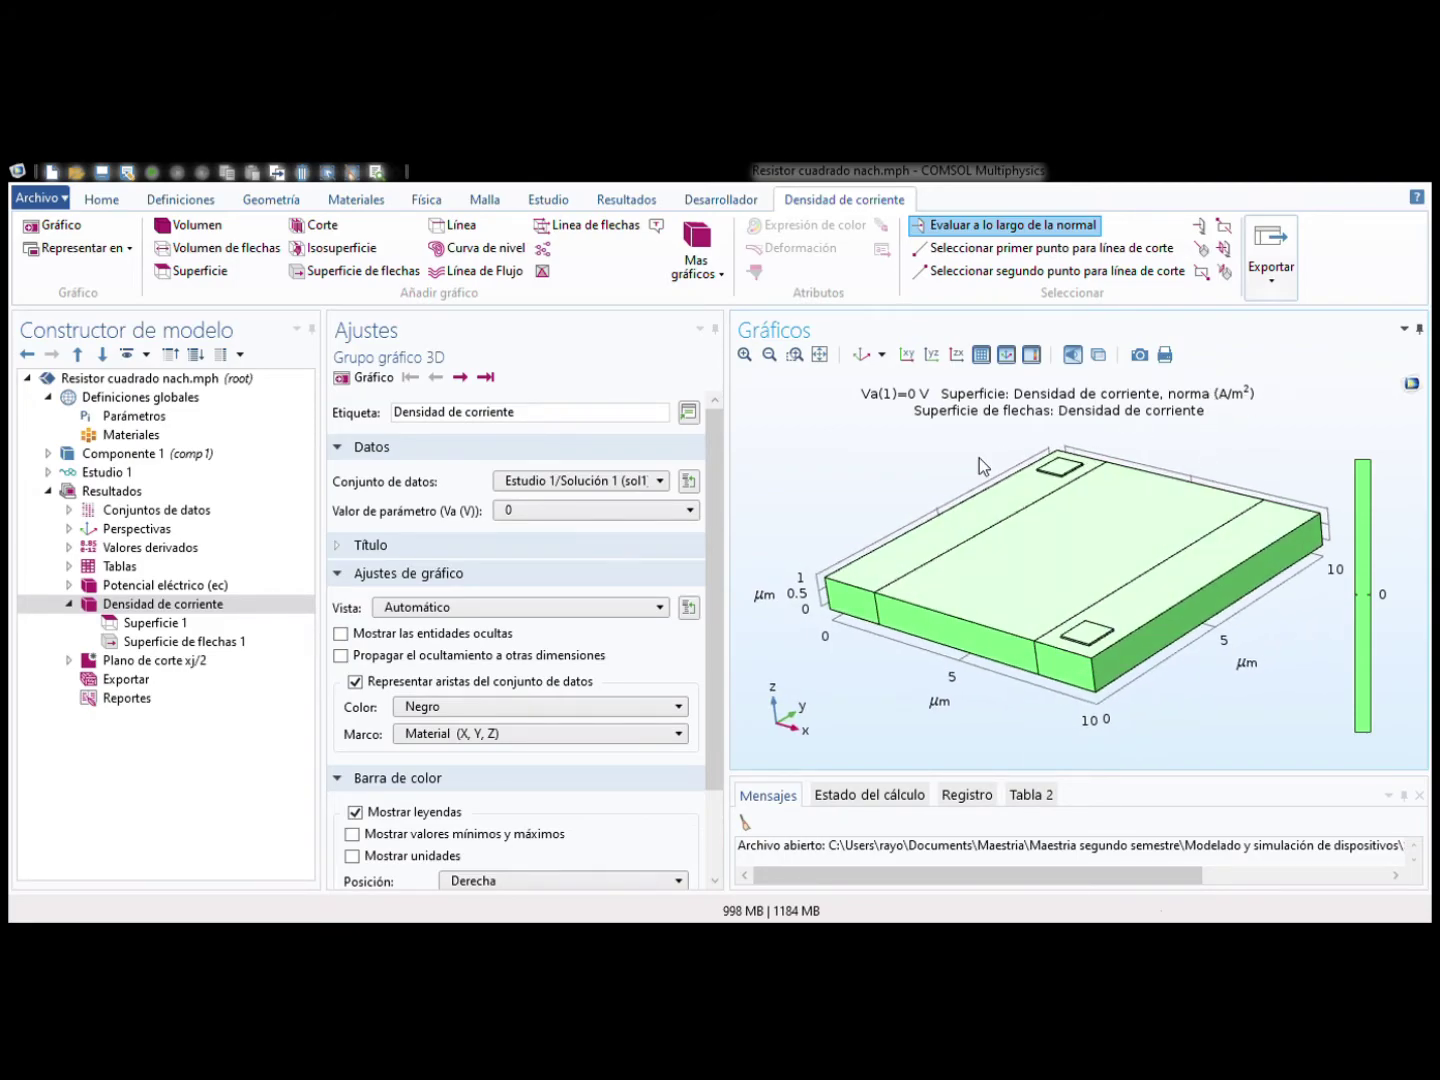
{"action": "left_click", "coordinate": [665, 510]}
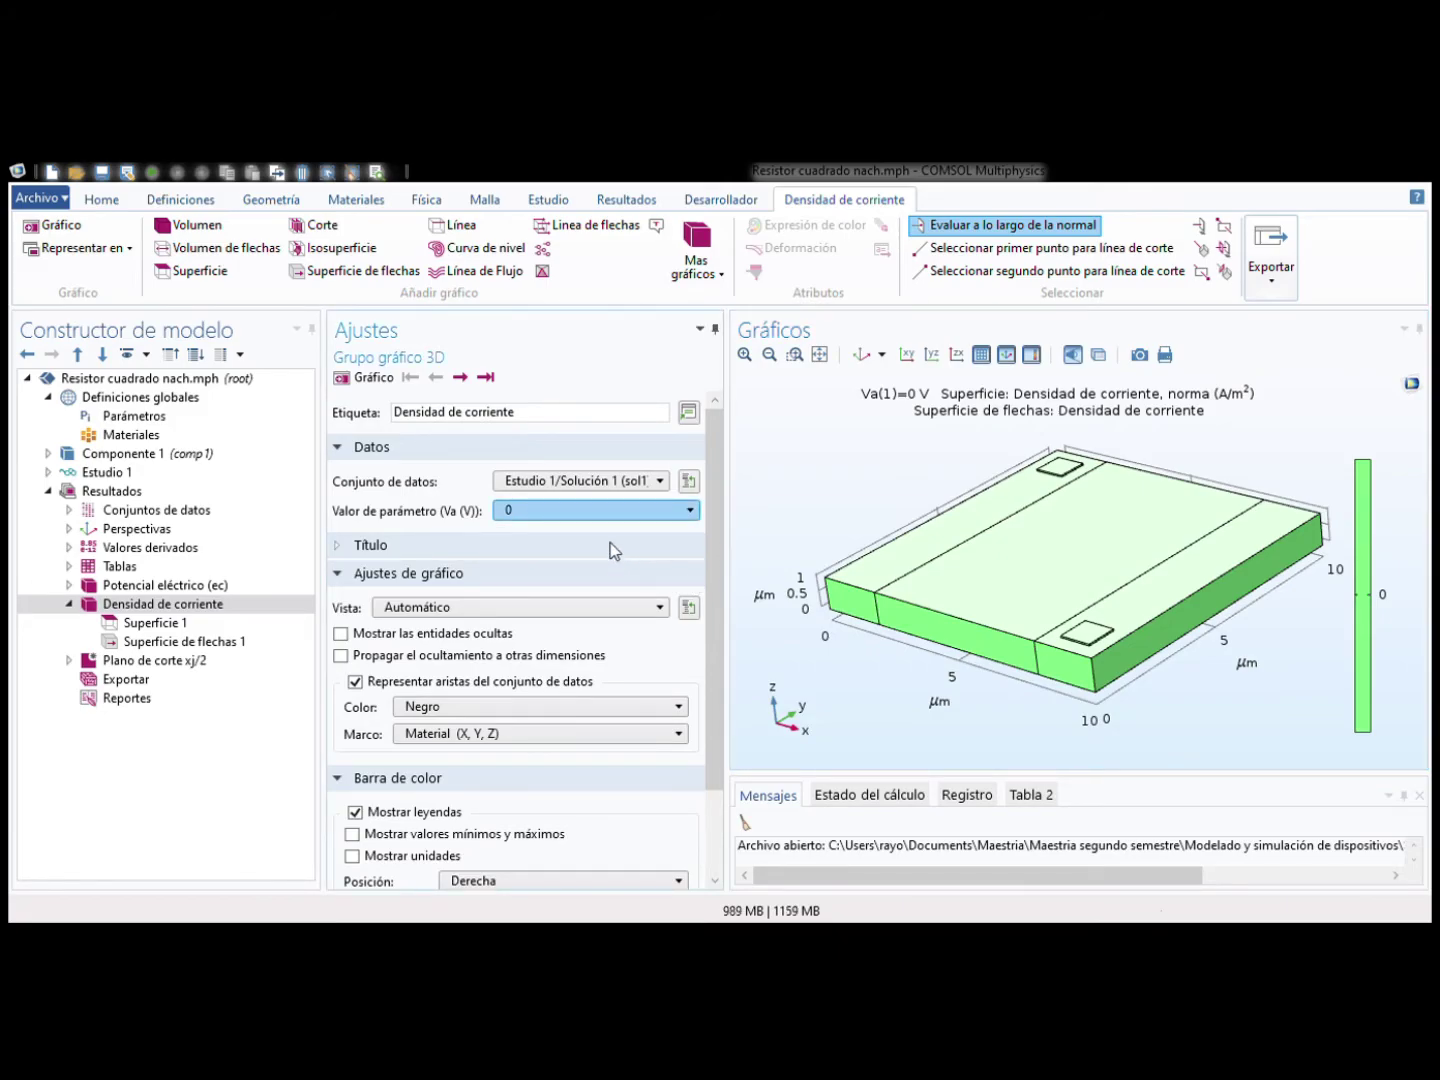
{"action": "key", "text": "Down"}
{"action": "key", "text": "Down"}
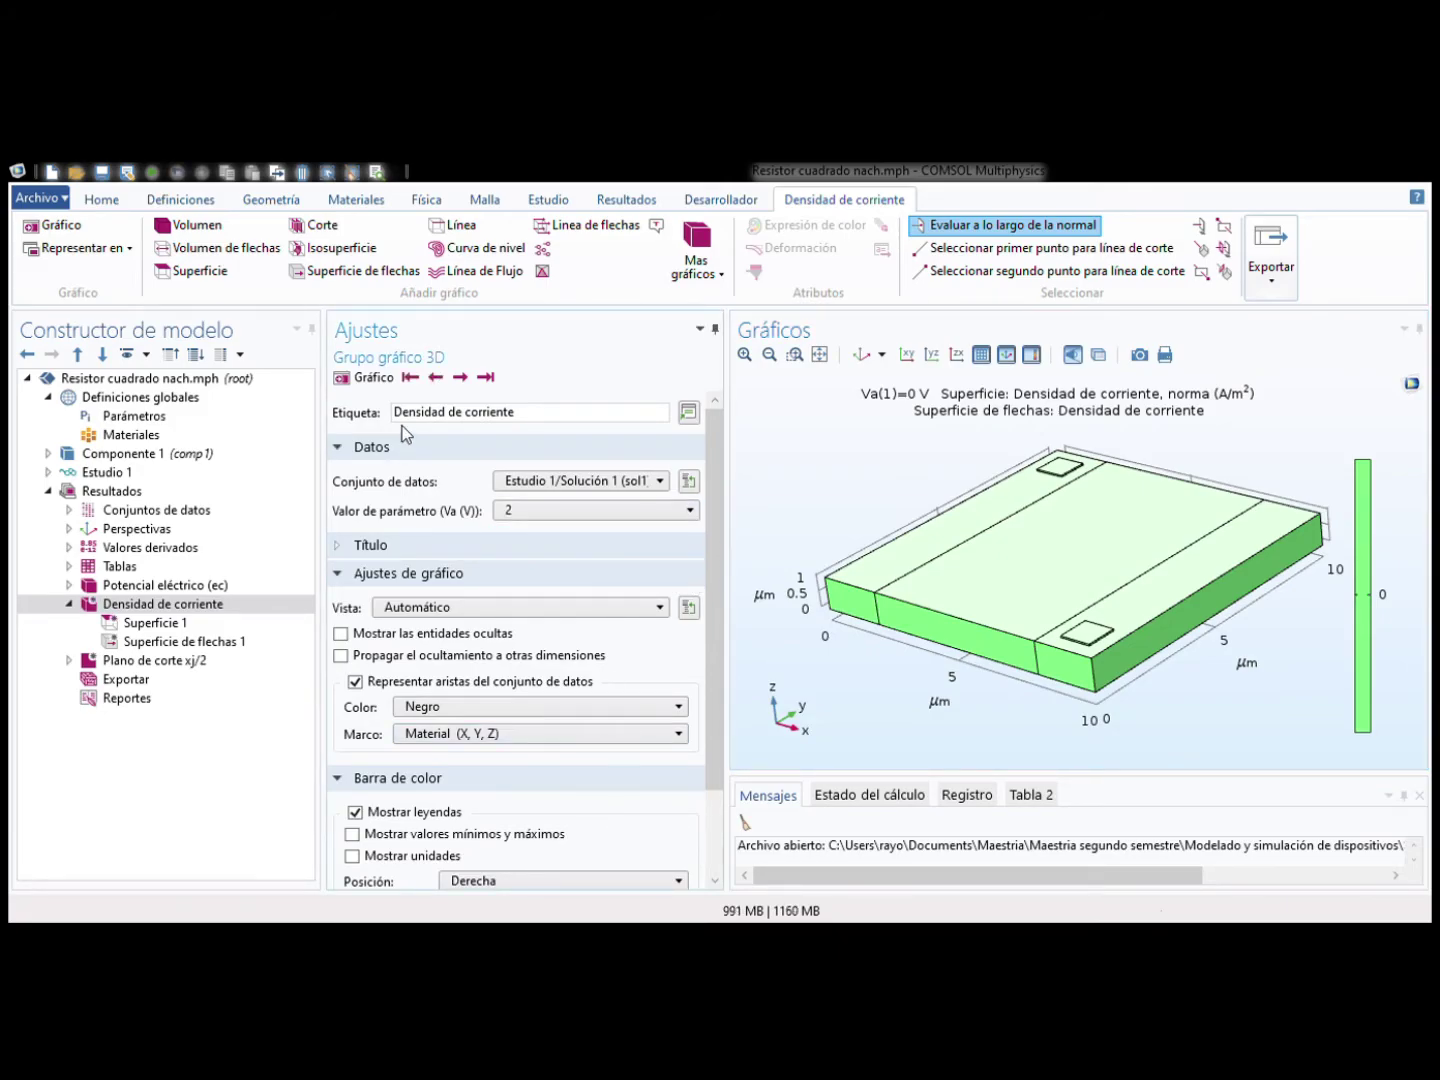
{"action": "left_click", "coordinate": [383, 377]}
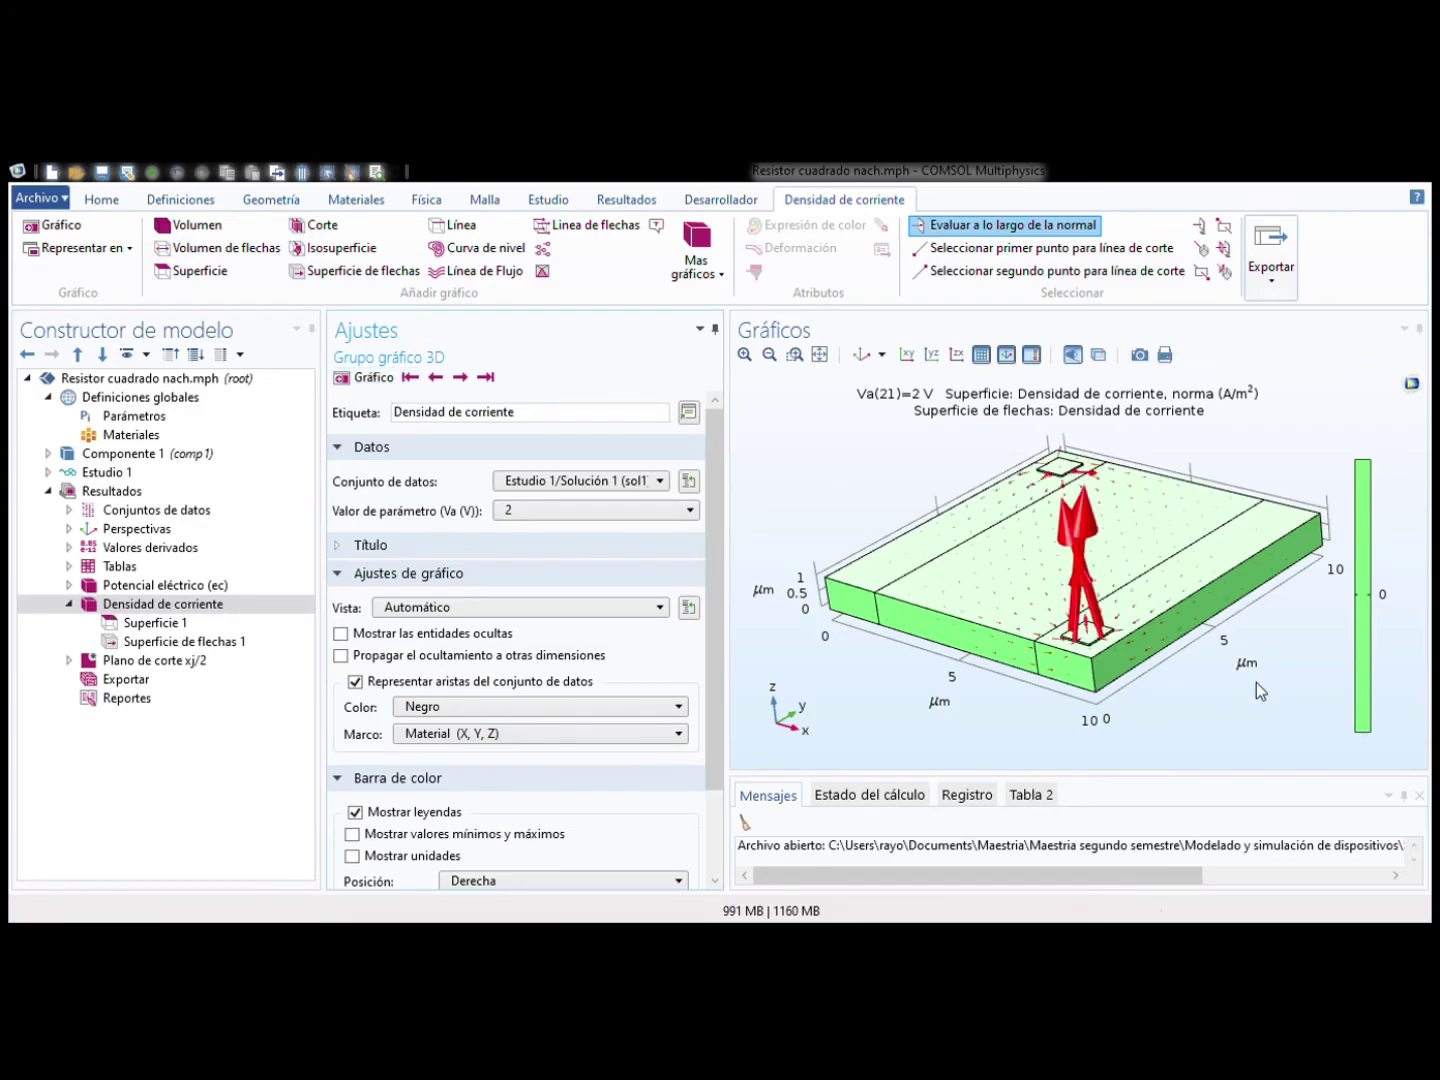
{"action": "left_click_drag", "start_coordinate": [1301, 706], "coordinate": [1343, 673]}
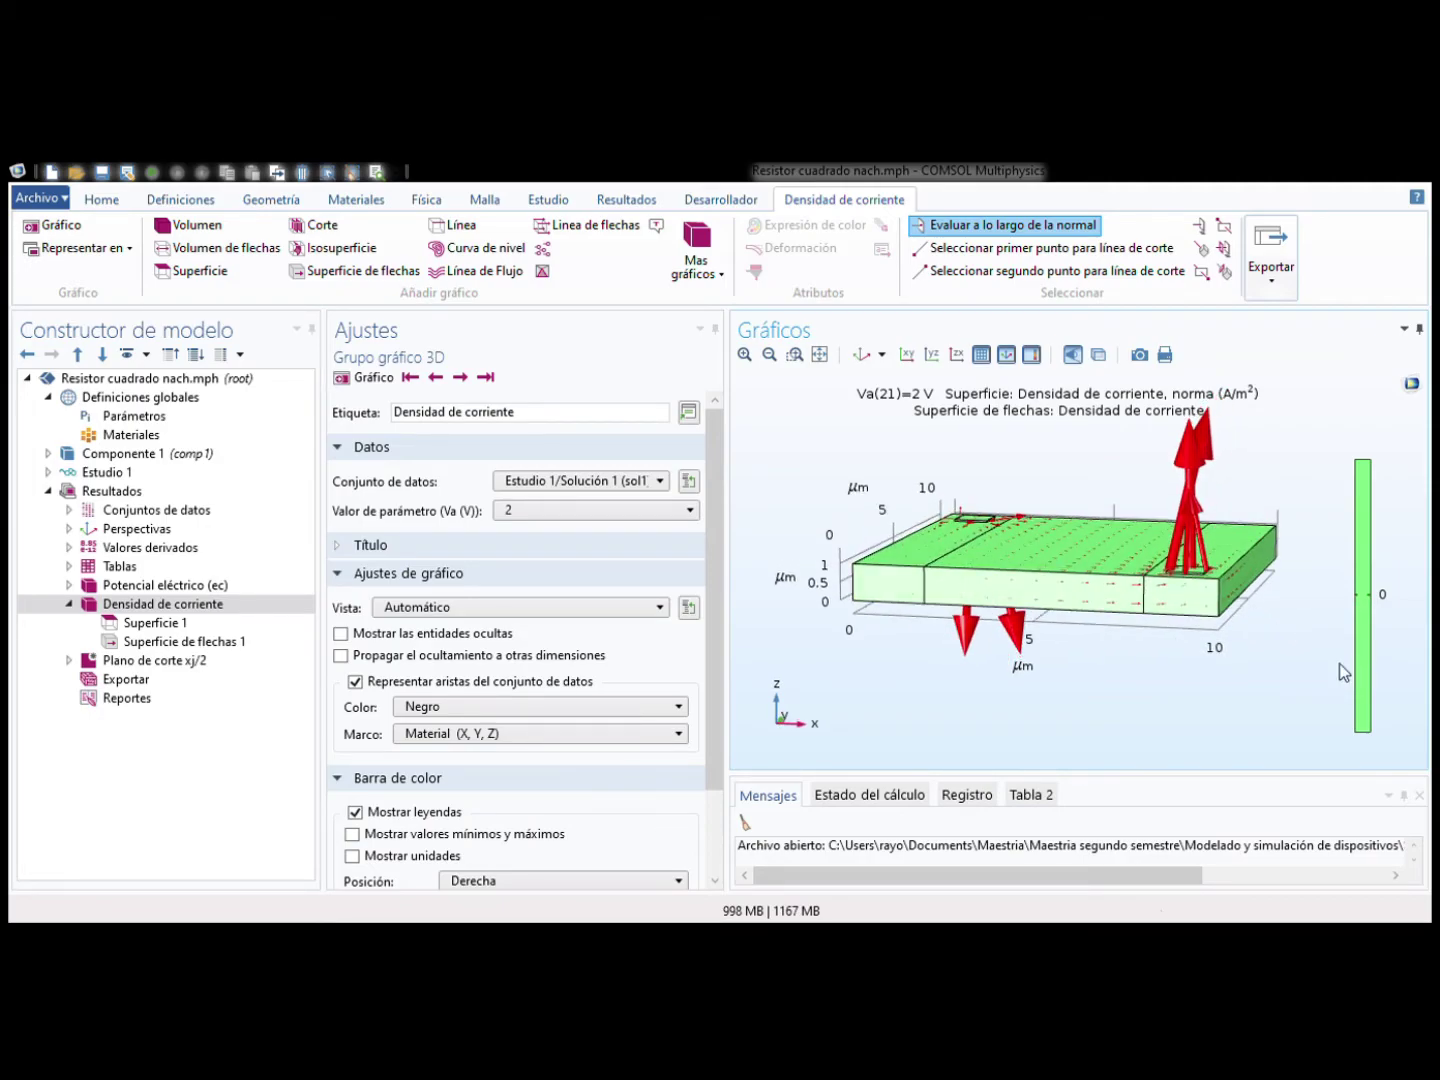
Step: Plot the current density at Va = 7 V and inspect the arrows around the resistor block
{"action": "left_click", "coordinate": [689, 512]}
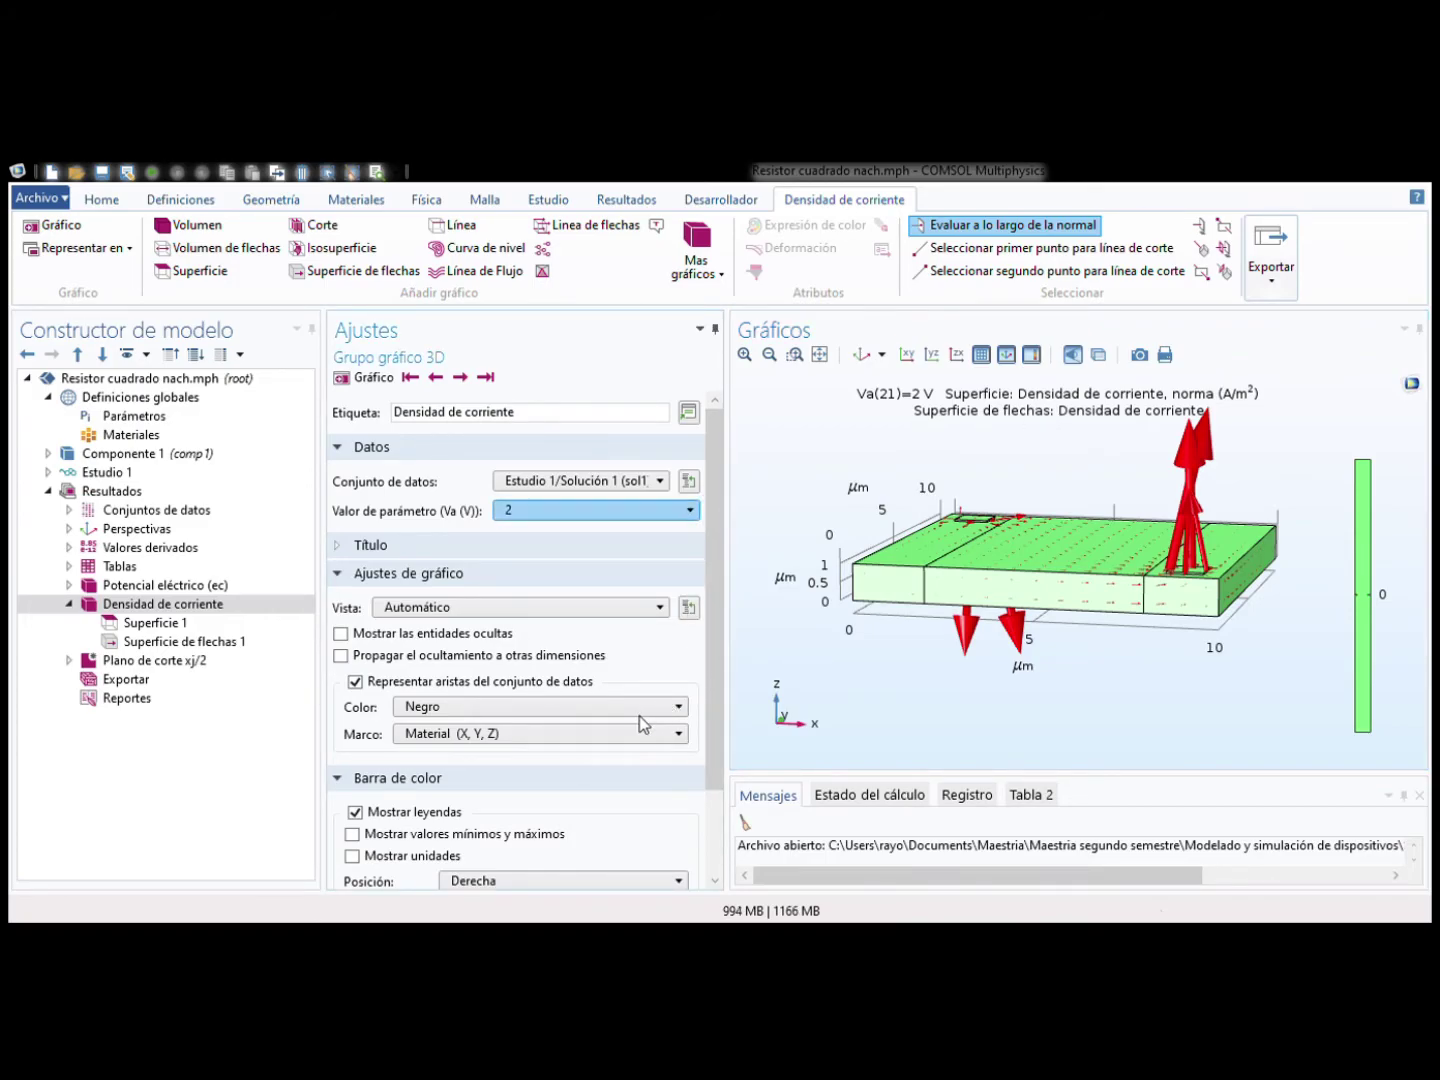
{"action": "left_click", "coordinate": [374, 379]}
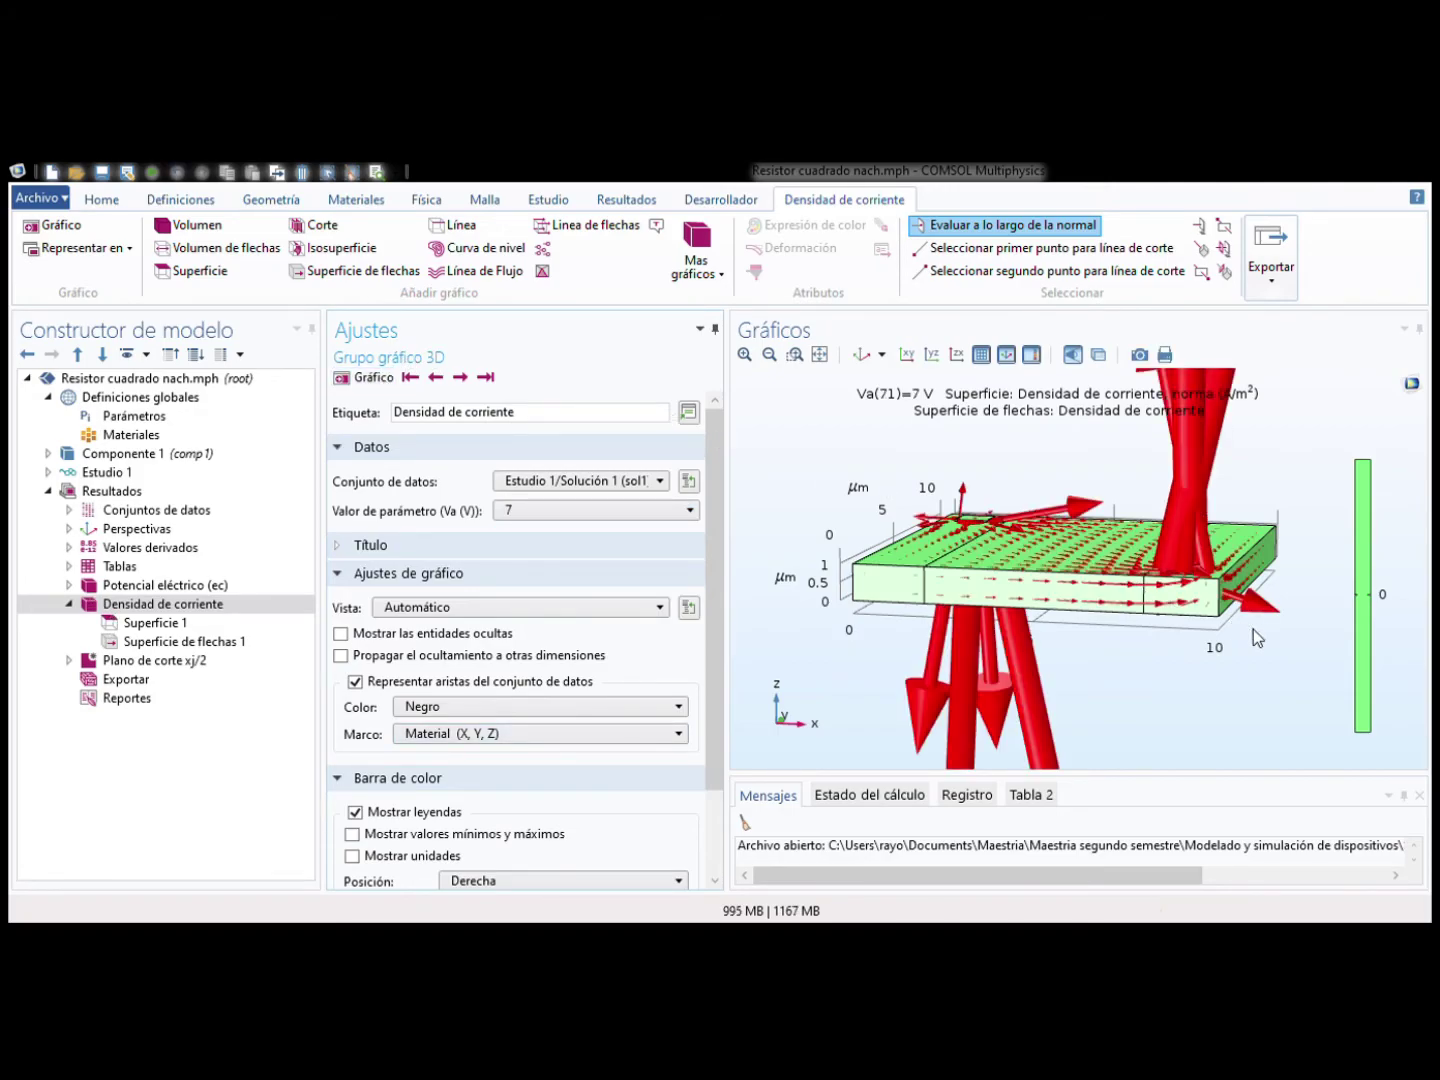
{"action": "left_click_drag", "start_coordinate": [1277, 630], "coordinate": [1320, 670]}
{"action": "left_click_drag", "start_coordinate": [1331, 697], "coordinate": [830, 598]}
Step: Set the current density plot group's Va parameter value to 10 V and replot it, viewing the block's top face
{"action": "left_click", "coordinate": [689, 513]}
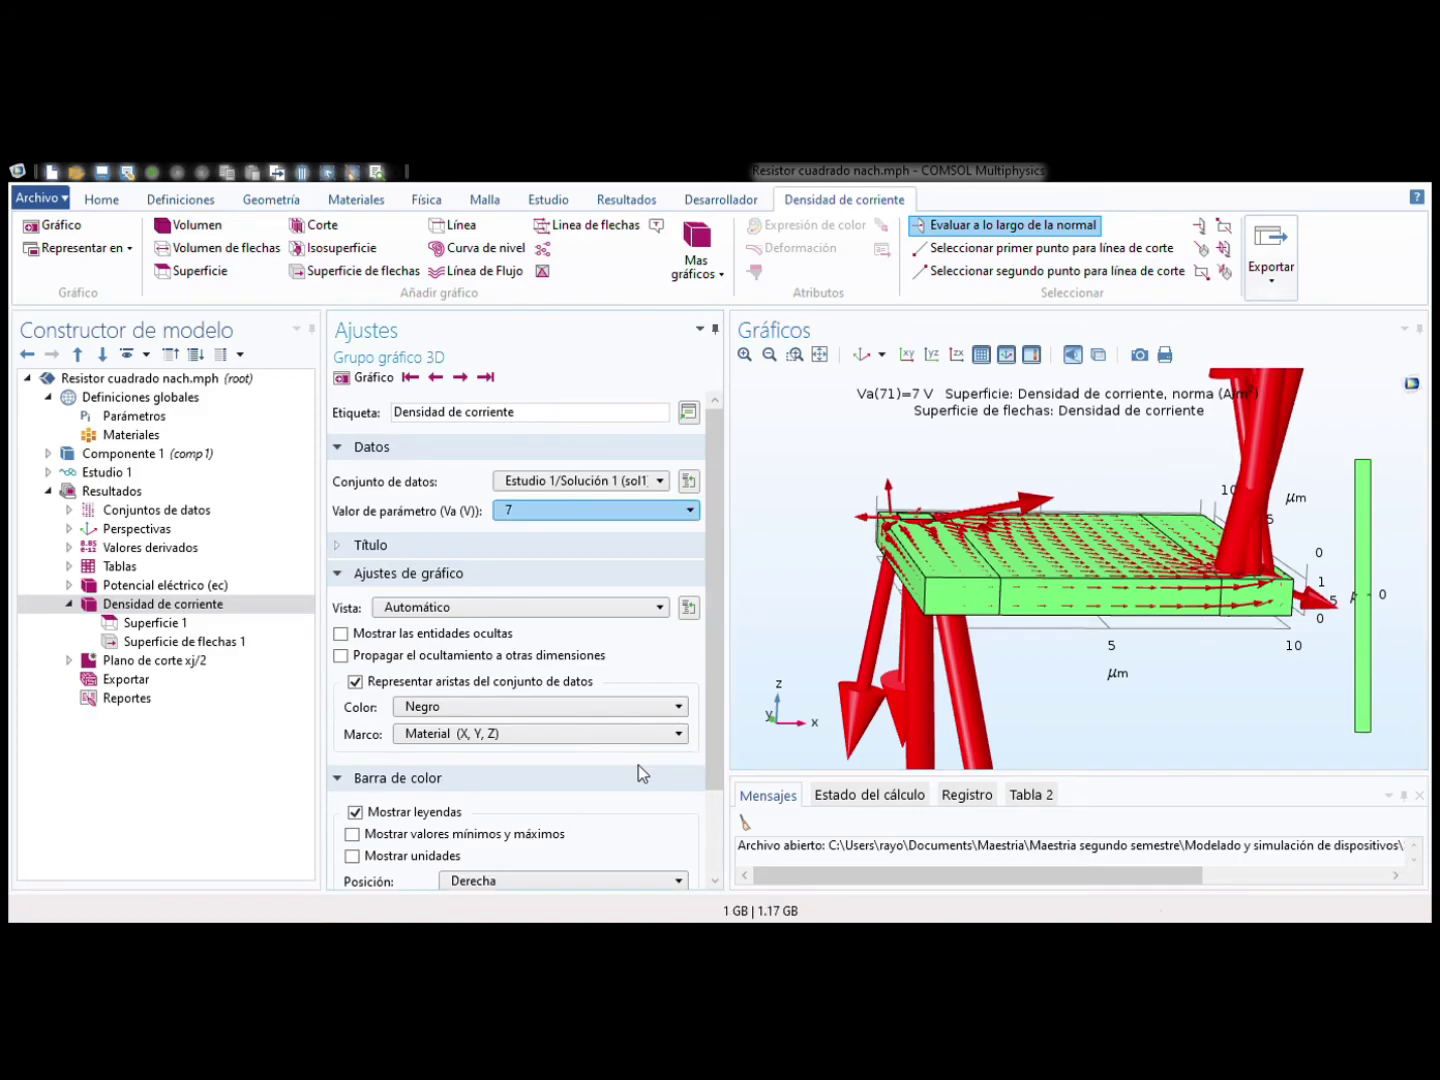
{"action": "left_click", "coordinate": [612, 725]}
{"action": "left_click", "coordinate": [364, 378]}
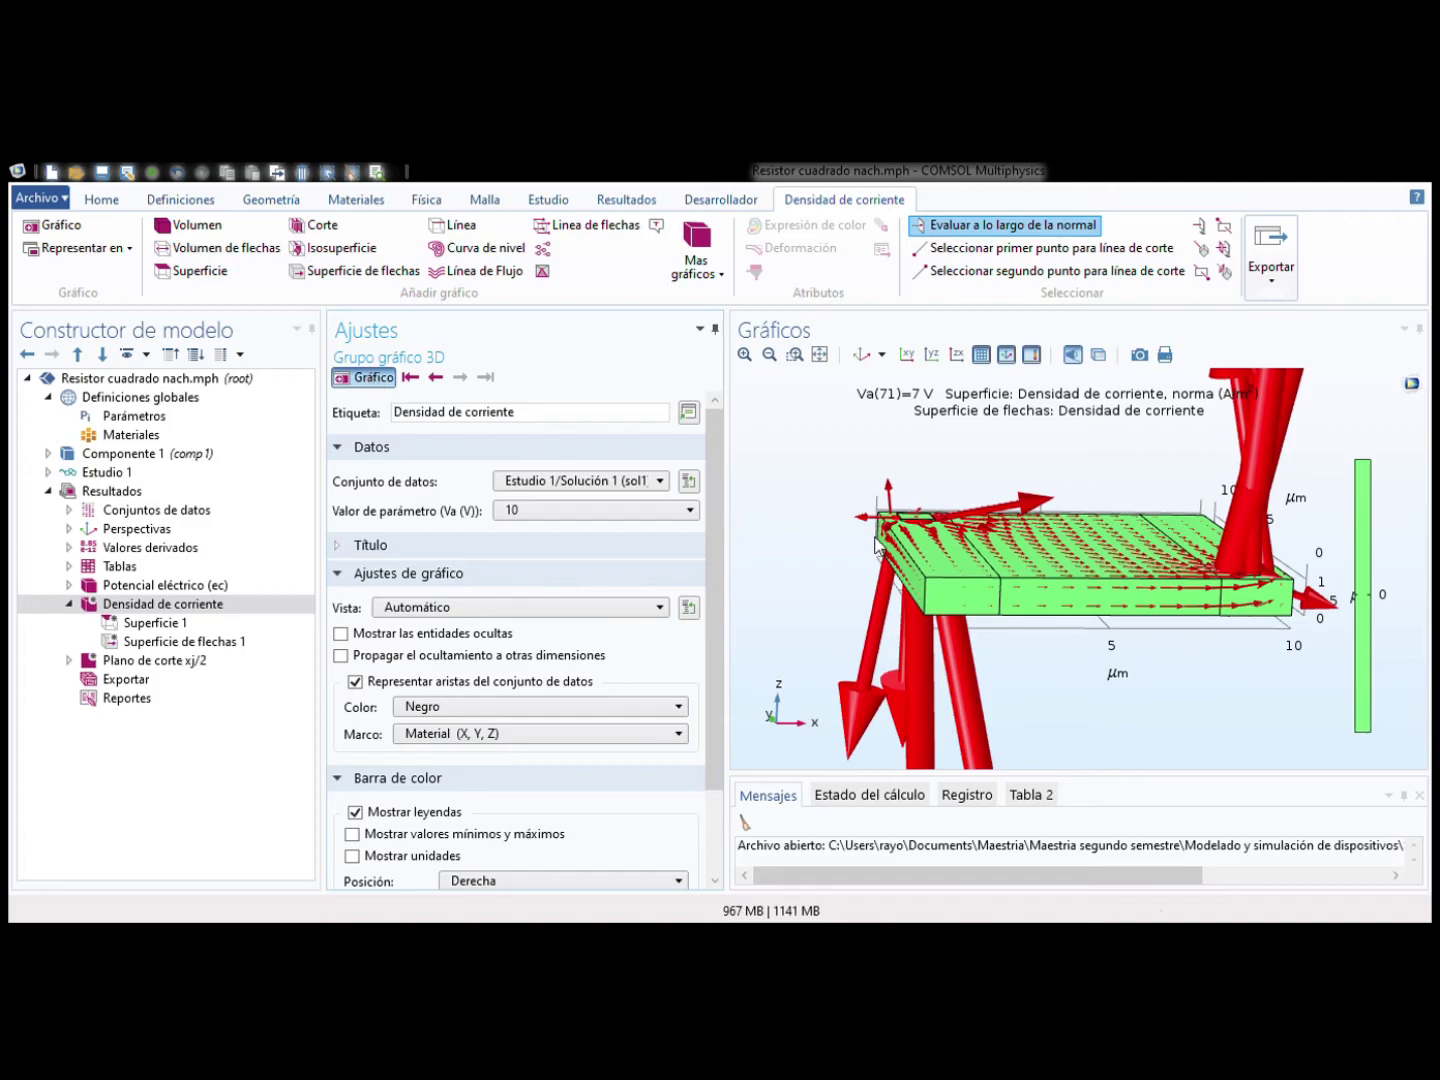
{"action": "left_click_drag", "start_coordinate": [1325, 697], "coordinate": [1354, 757]}
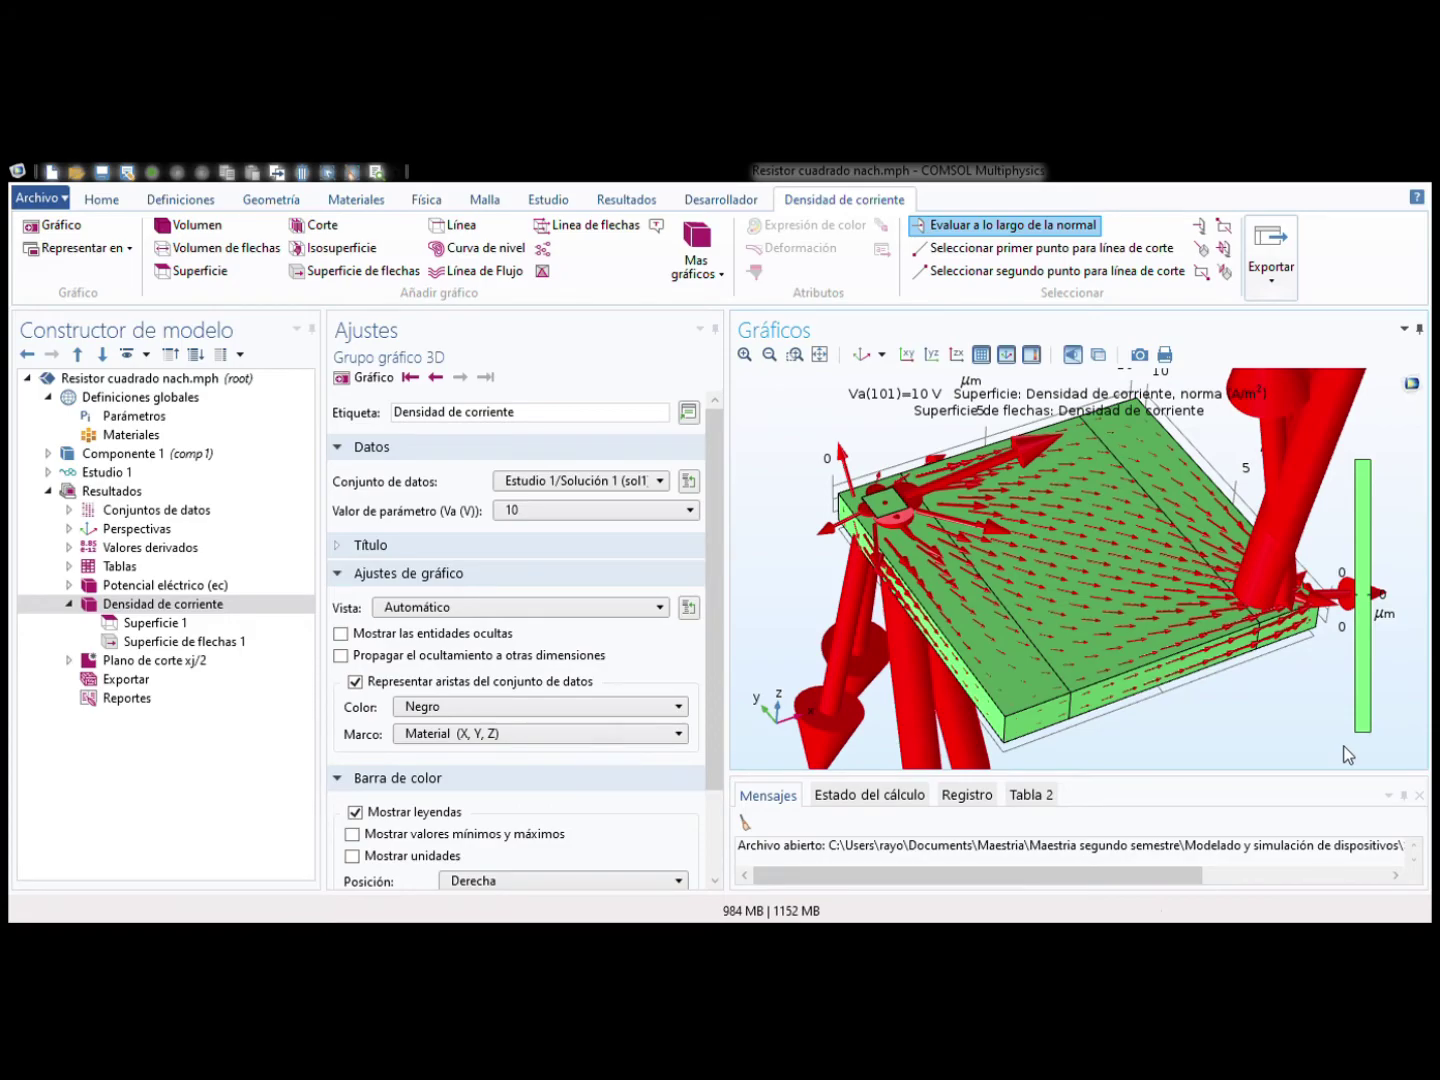
Step: Review the current density group's arrow surface settings and return to the electric potential multislice plot
{"action": "left_click", "coordinate": [209, 645]}
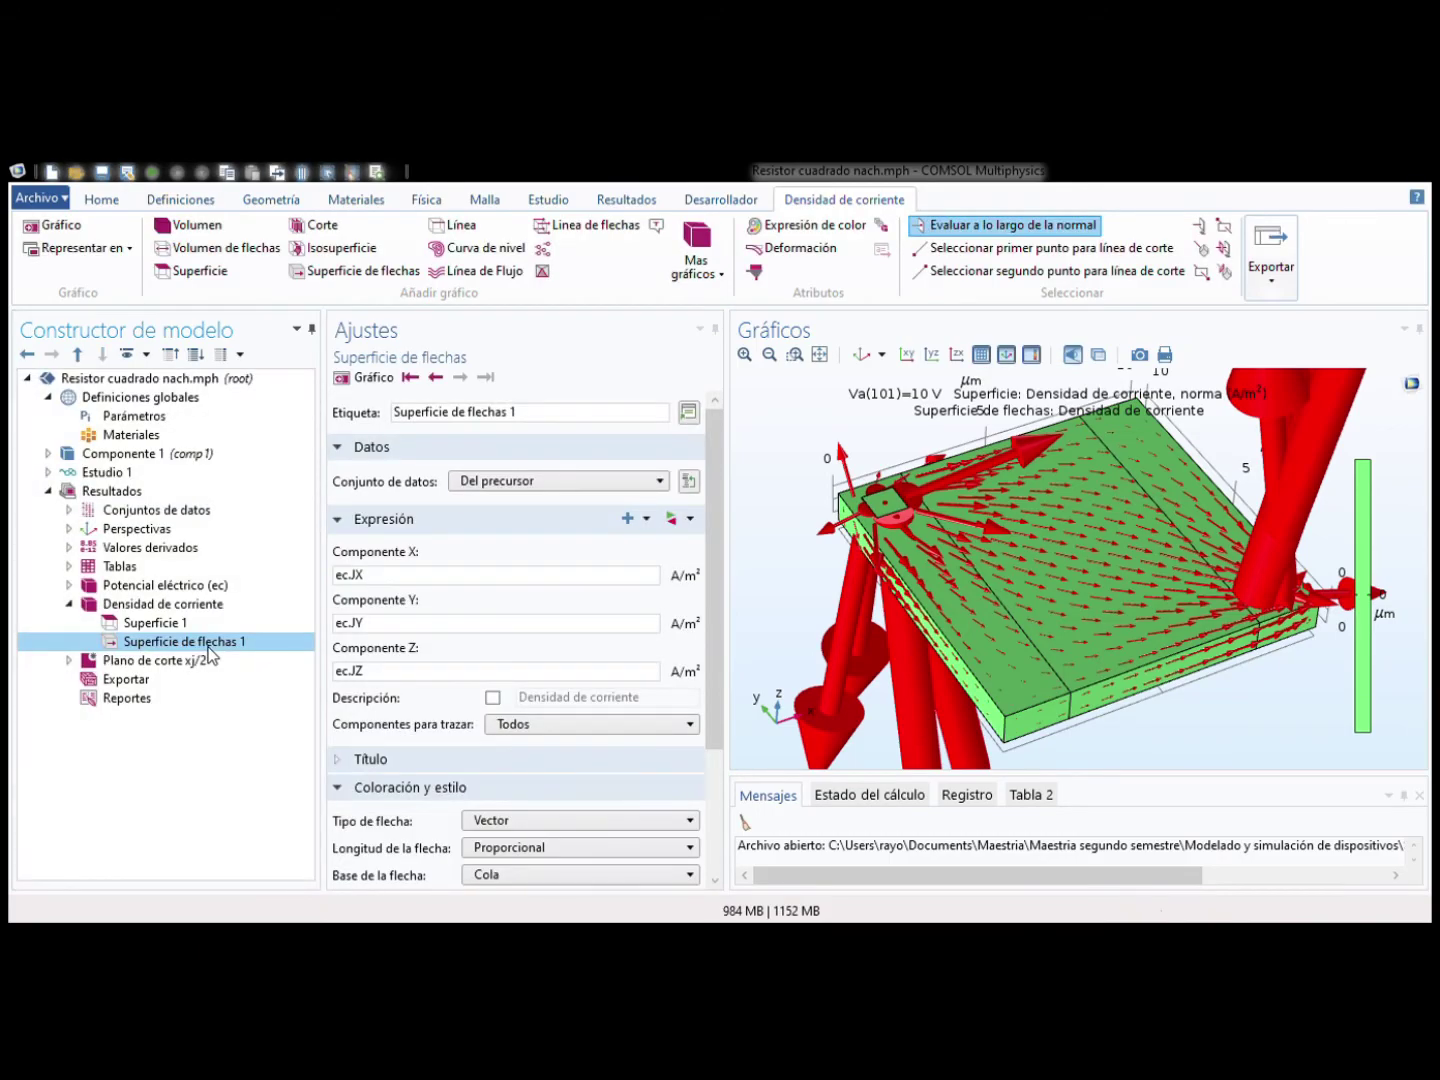
{"action": "left_click", "coordinate": [140, 605]}
{"action": "left_click", "coordinate": [68, 604]}
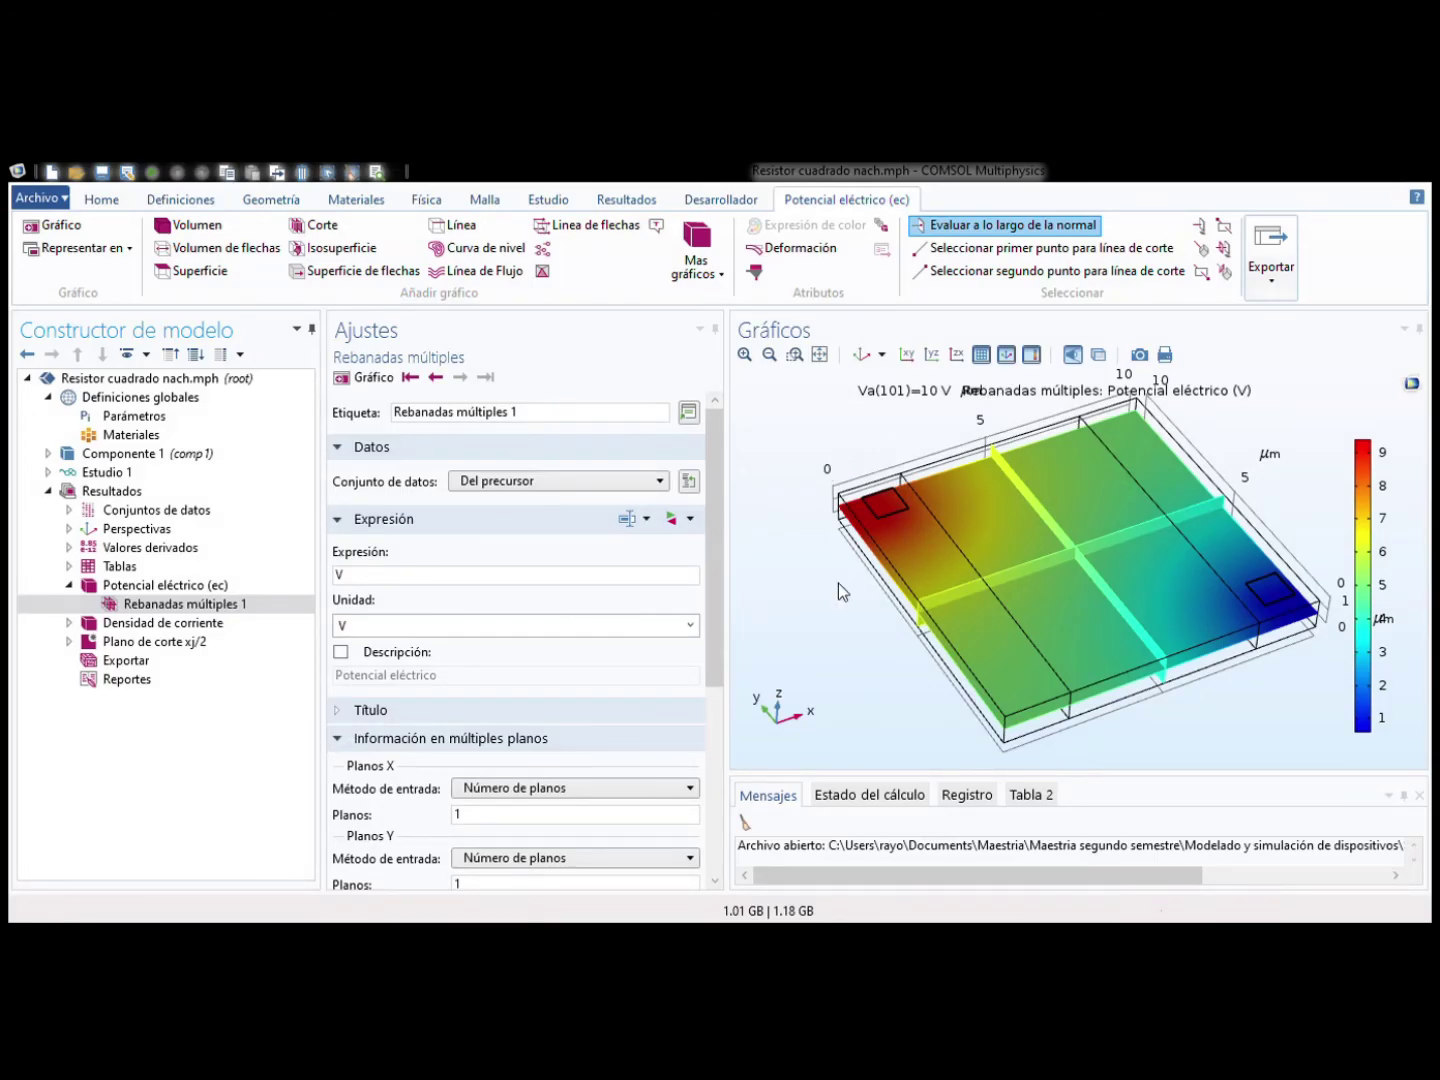
Step: Add a 1D plot group with a Global plot labelled IvsV, and plot the terminal current ec.I0_1 in it
{"action": "left_click", "coordinate": [114, 491]}
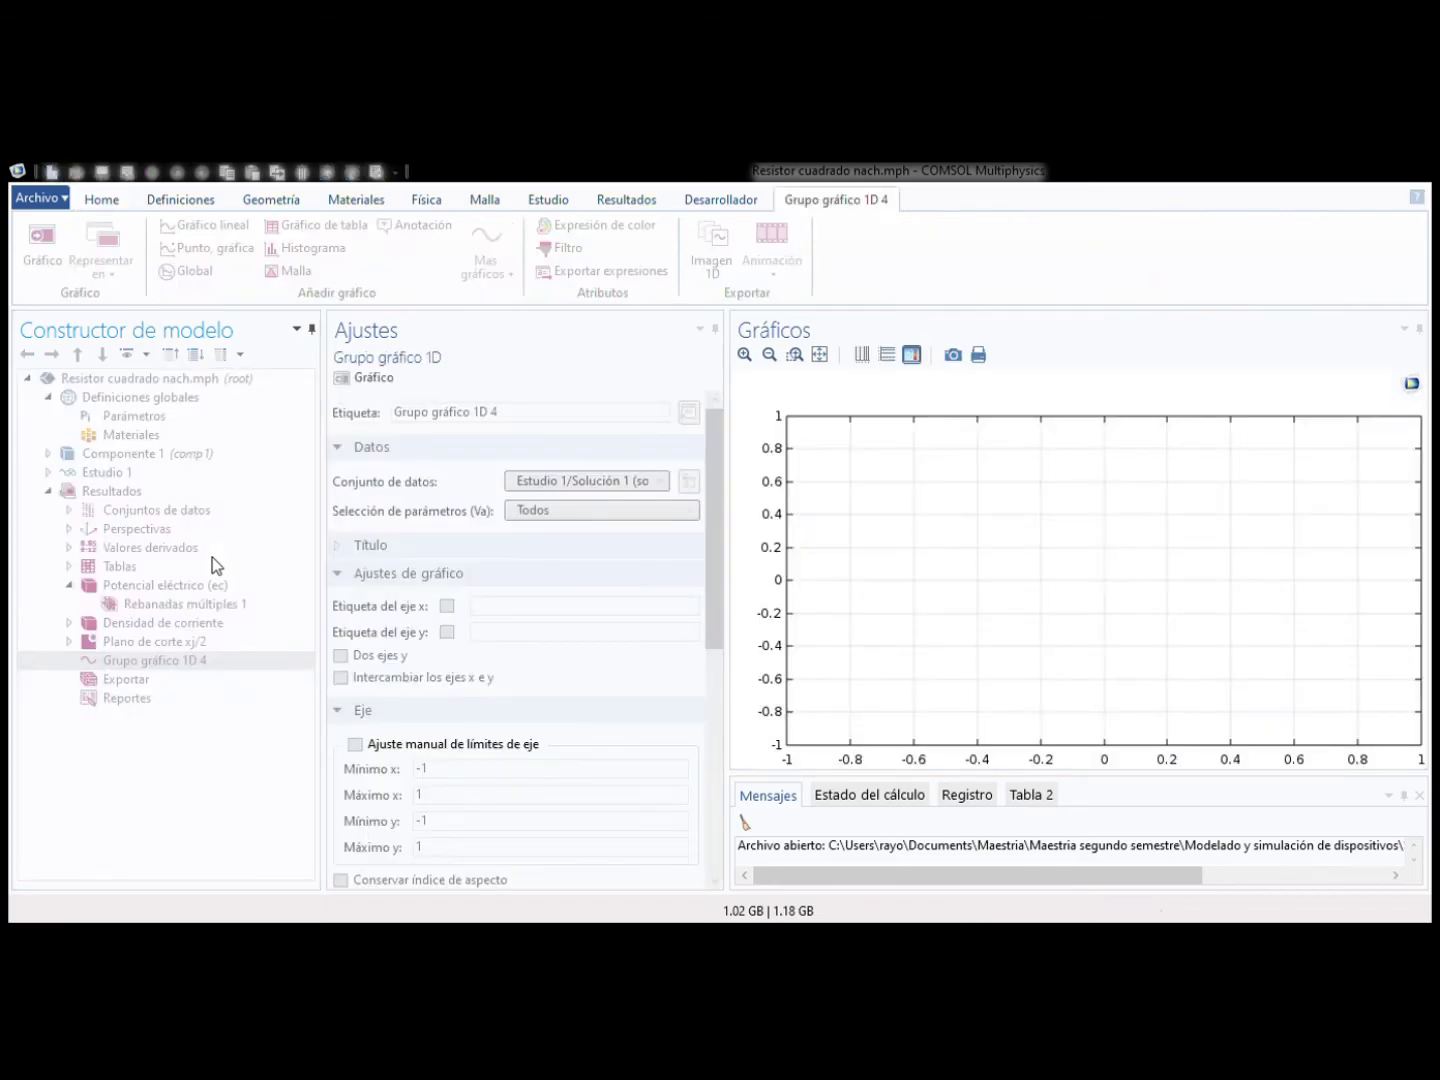
{"action": "left_click", "coordinate": [166, 664]}
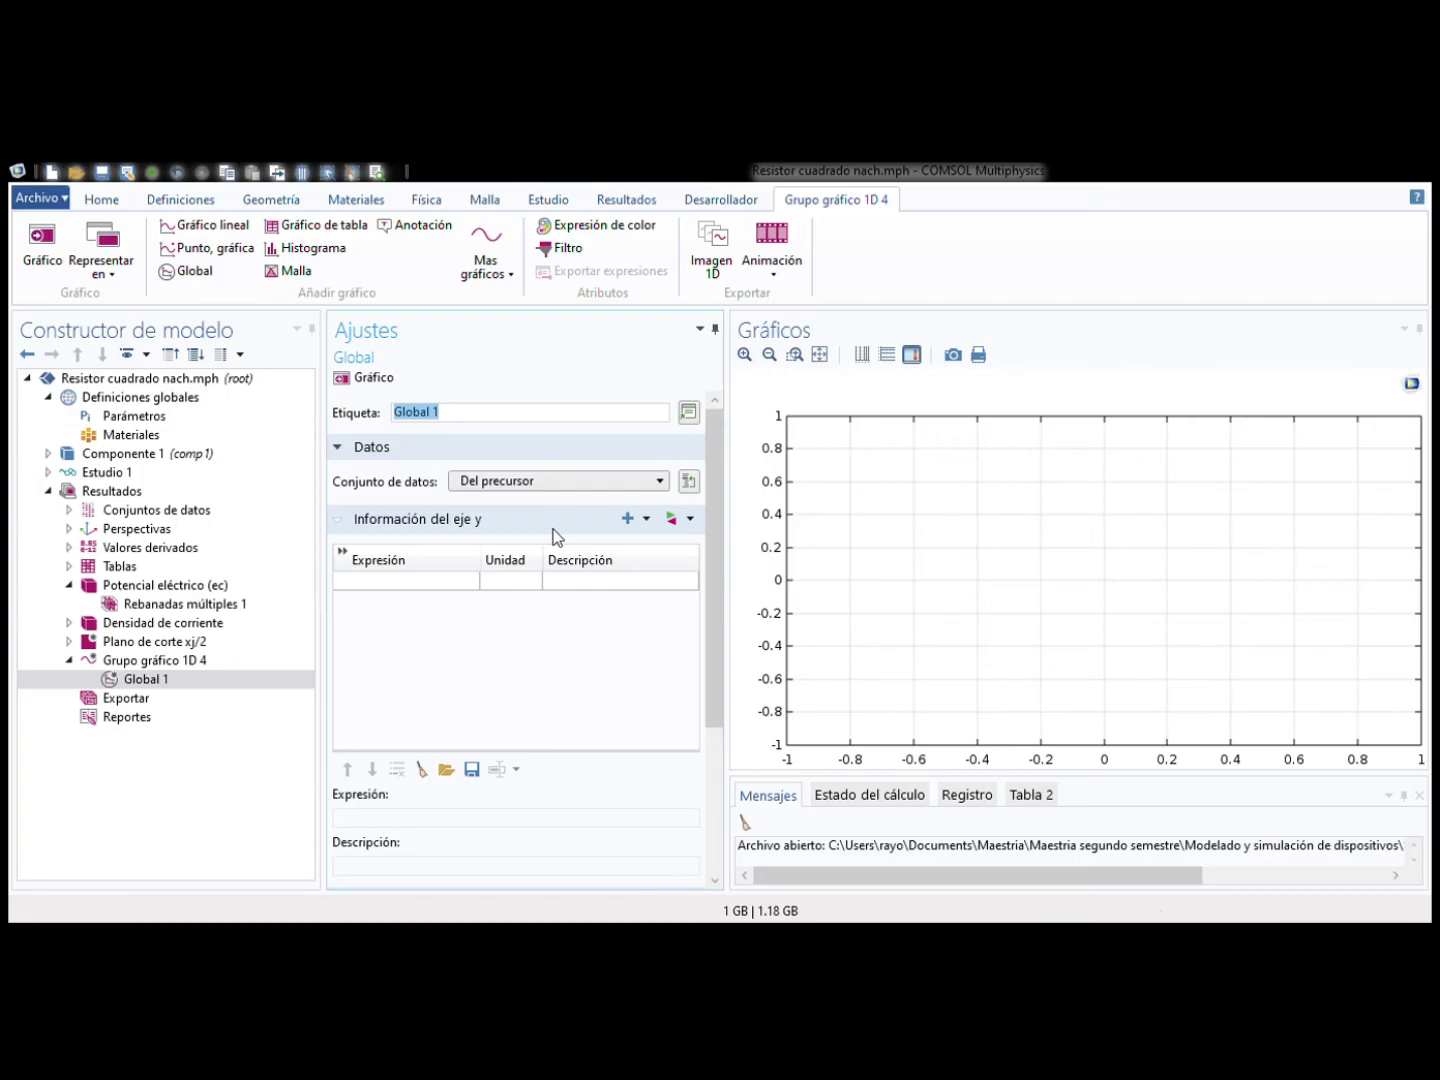
{"action": "key", "text": "BackSpace"}
{"action": "type", "text": "IvsA"}
{"action": "key", "text": "BackSpace"}
{"action": "type", "text": "V"}
{"action": "left_click", "coordinate": [648, 520]}
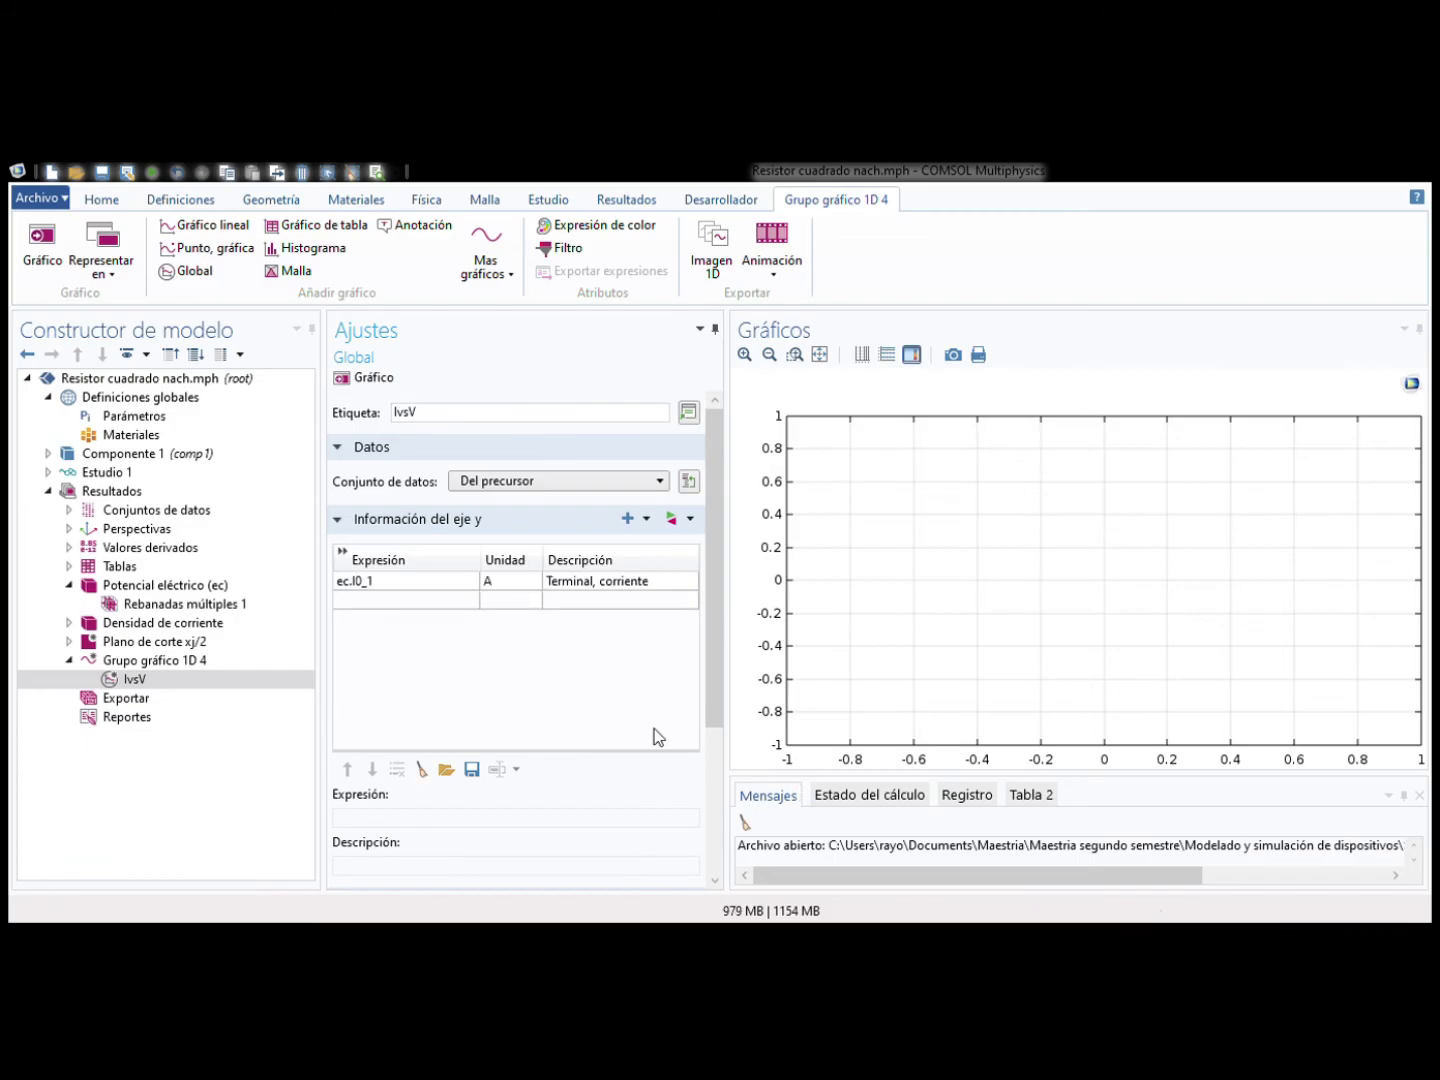
{"action": "left_click", "coordinate": [380, 385]}
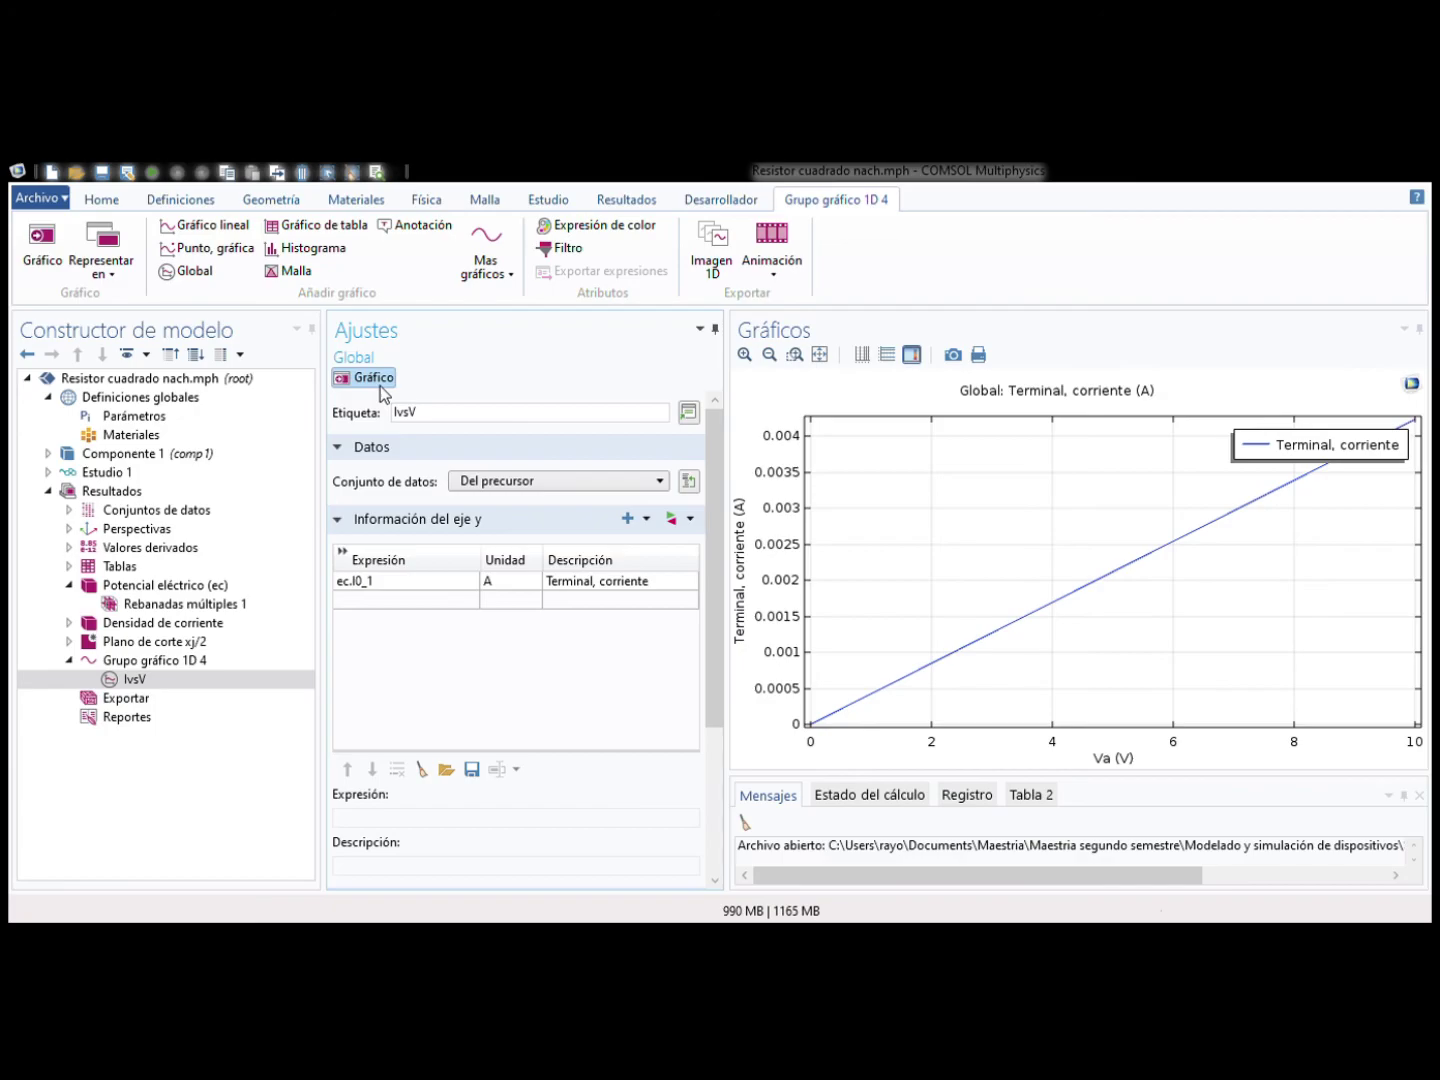